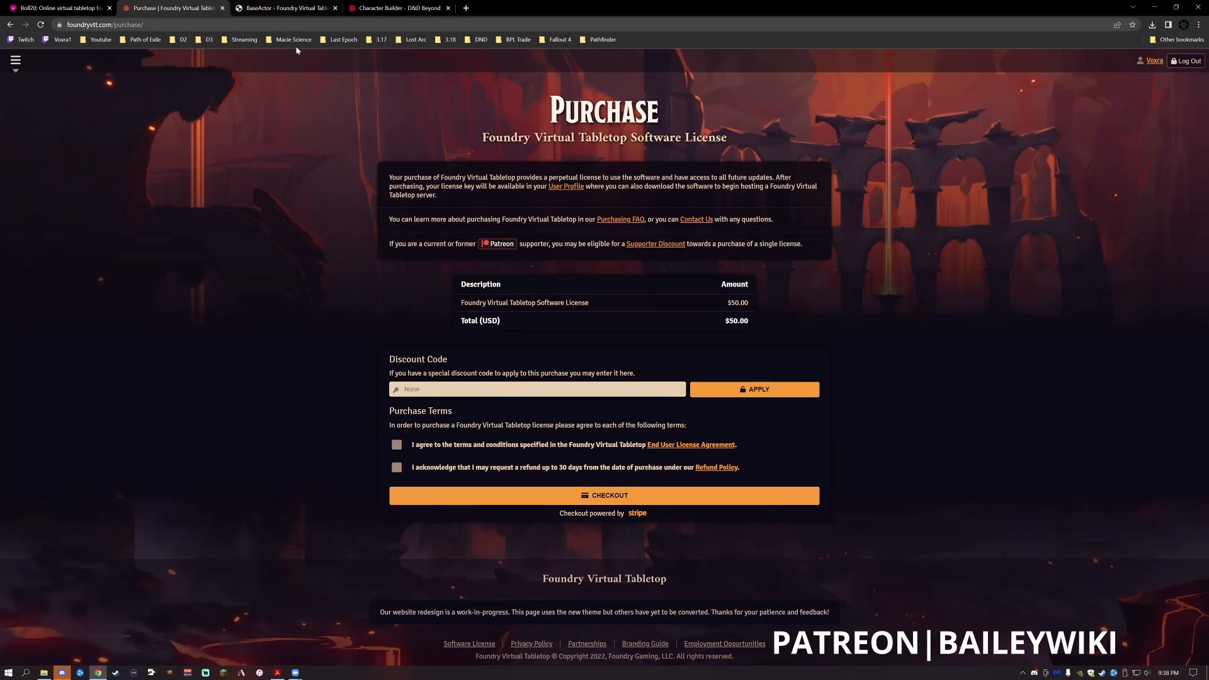
# - Close the BaseActor documentation page and open the D&D Beyond home page
pyautogui.click(289, 9)
pyautogui.click(335, 7)
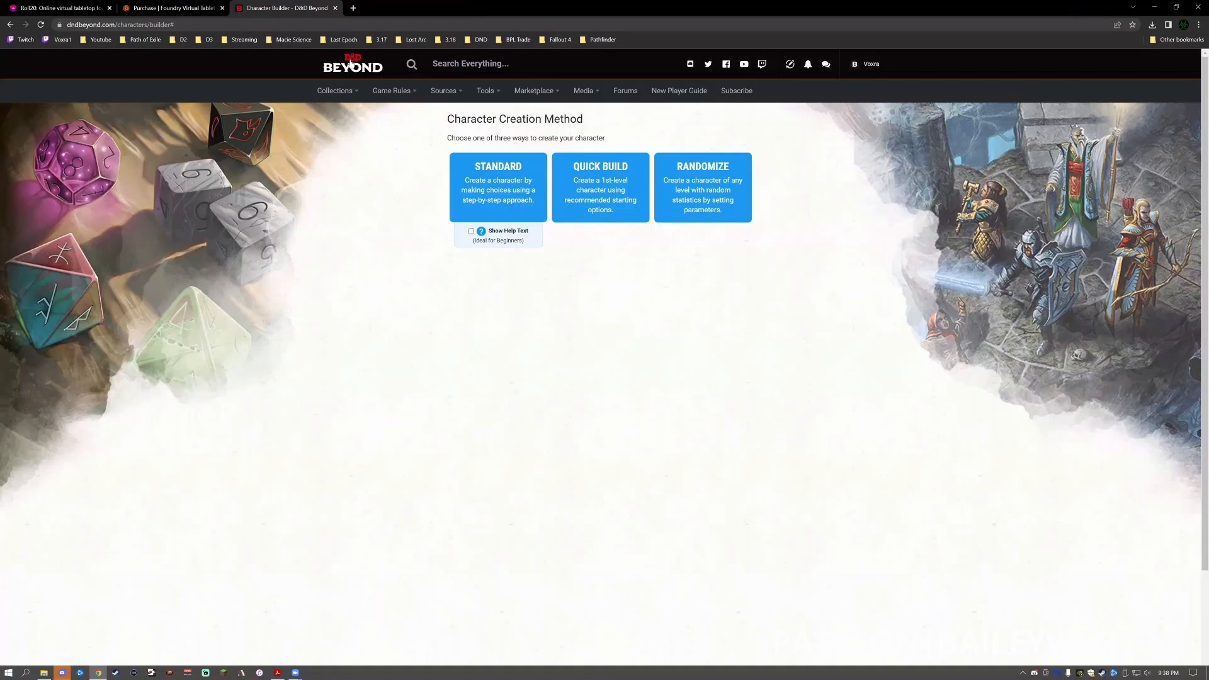
pyautogui.click(351, 62)
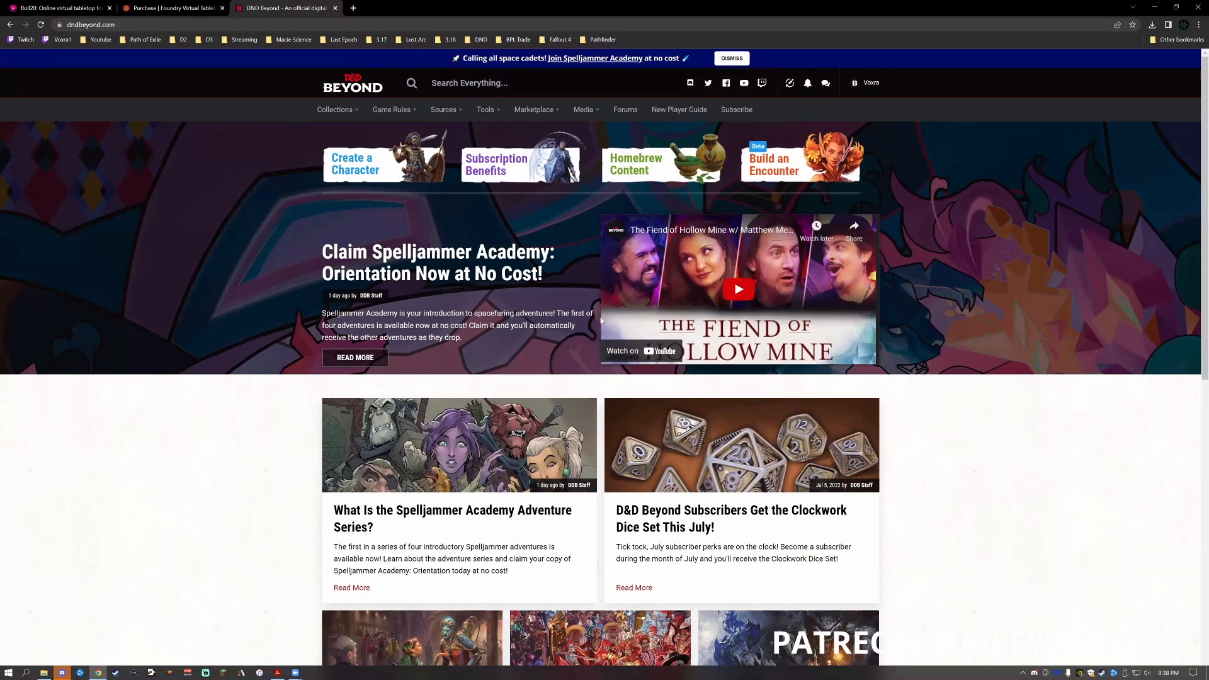
# - Return to the Foundry Virtual Tabletop website, open its home page and look over the introduction and news
pyautogui.click(171, 7)
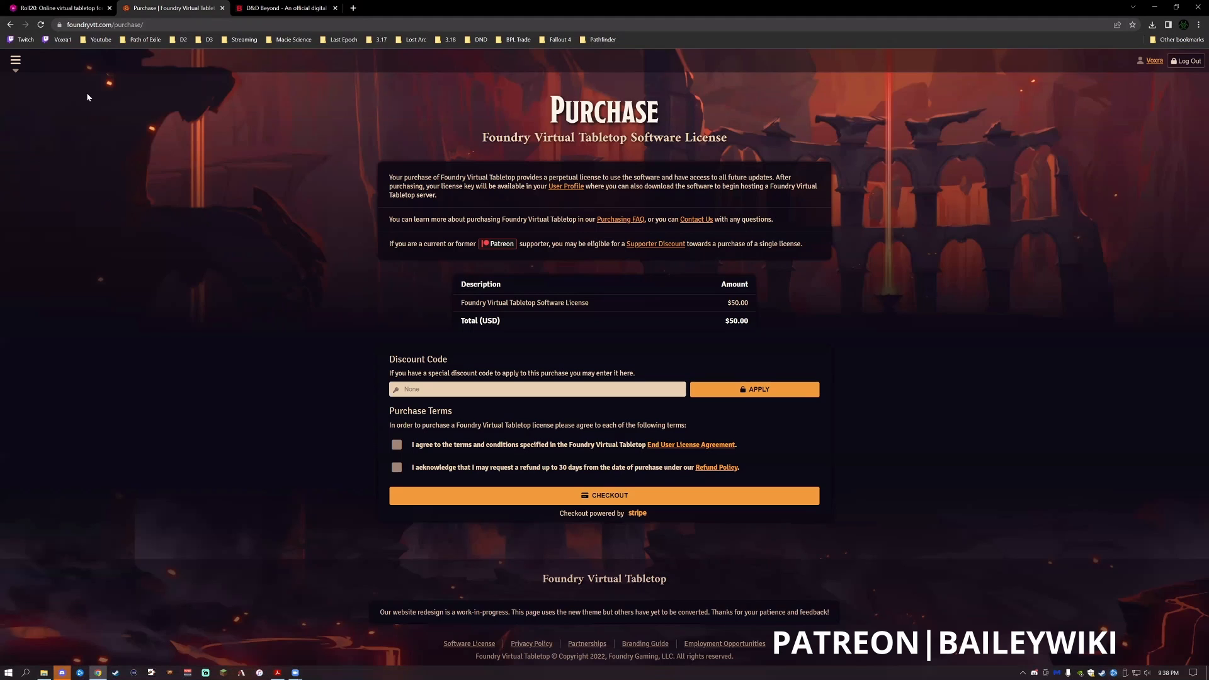
pyautogui.click(15, 63)
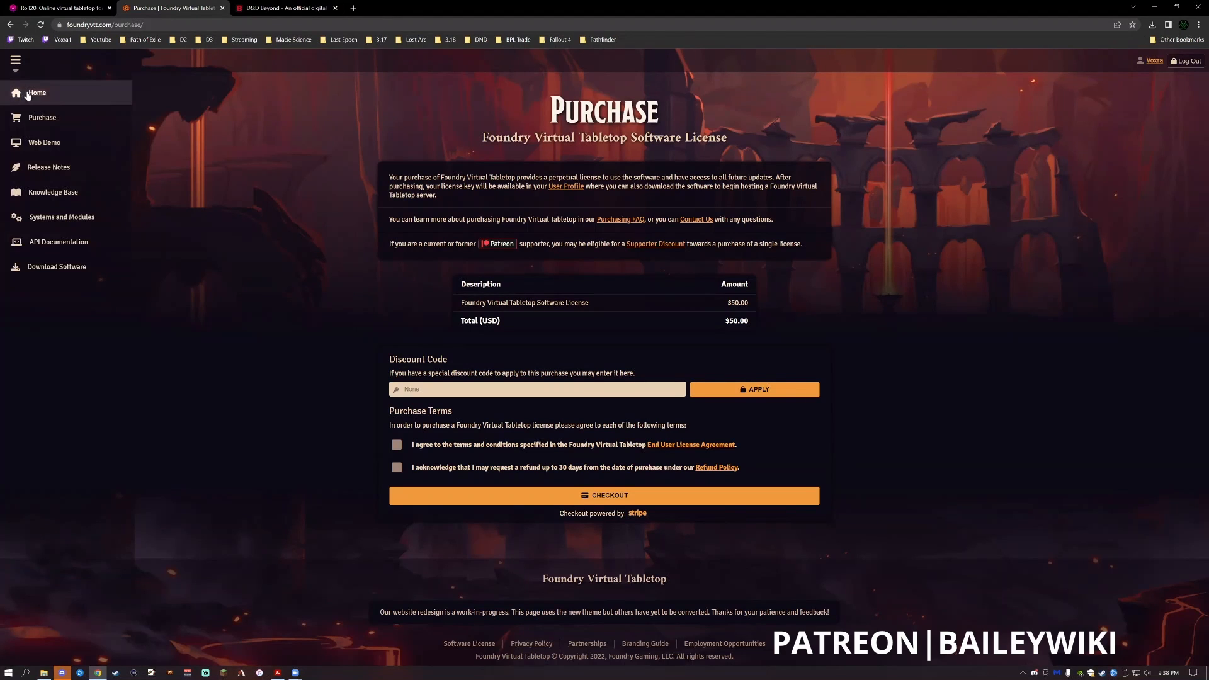
pyautogui.click(28, 93)
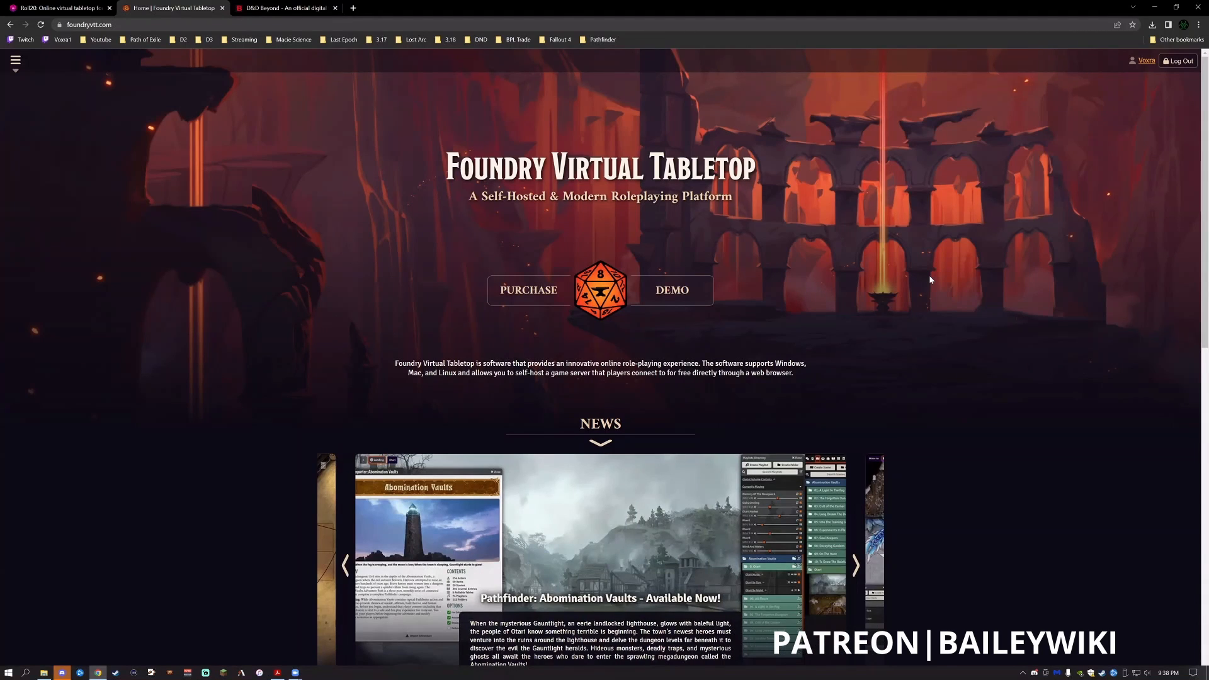
pyautogui.scroll(-3, 930, 280)
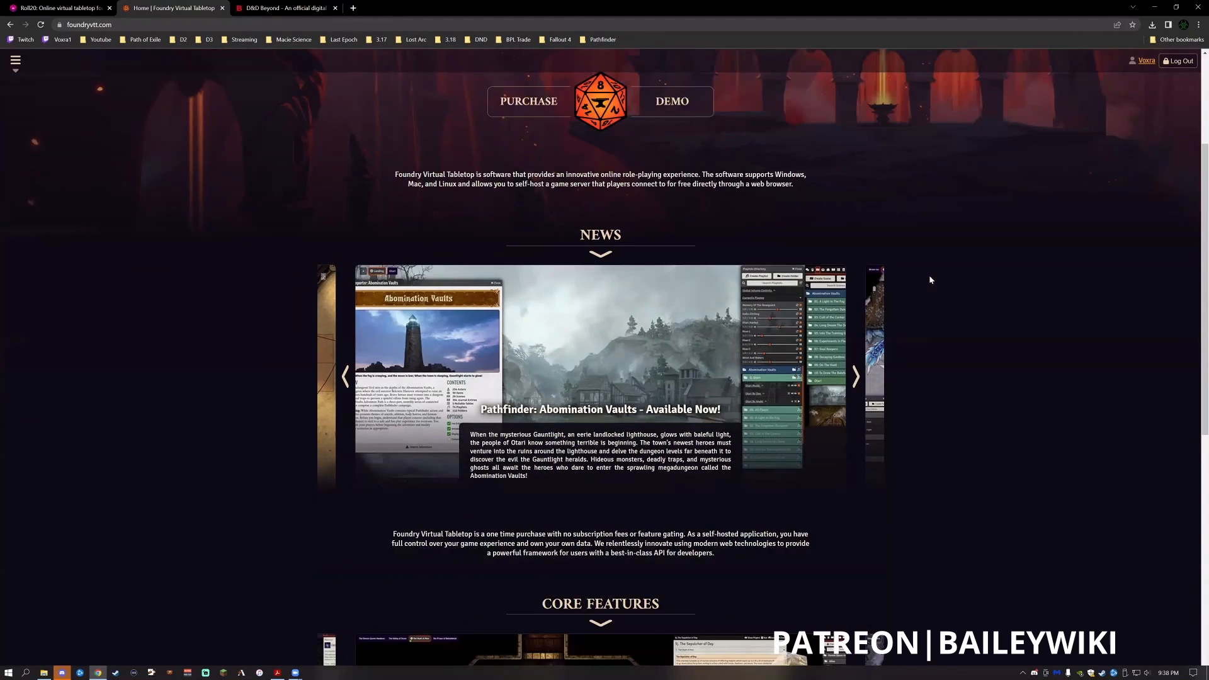
pyautogui.scroll(2, 901, 254)
pyautogui.scroll(1, 902, 254)
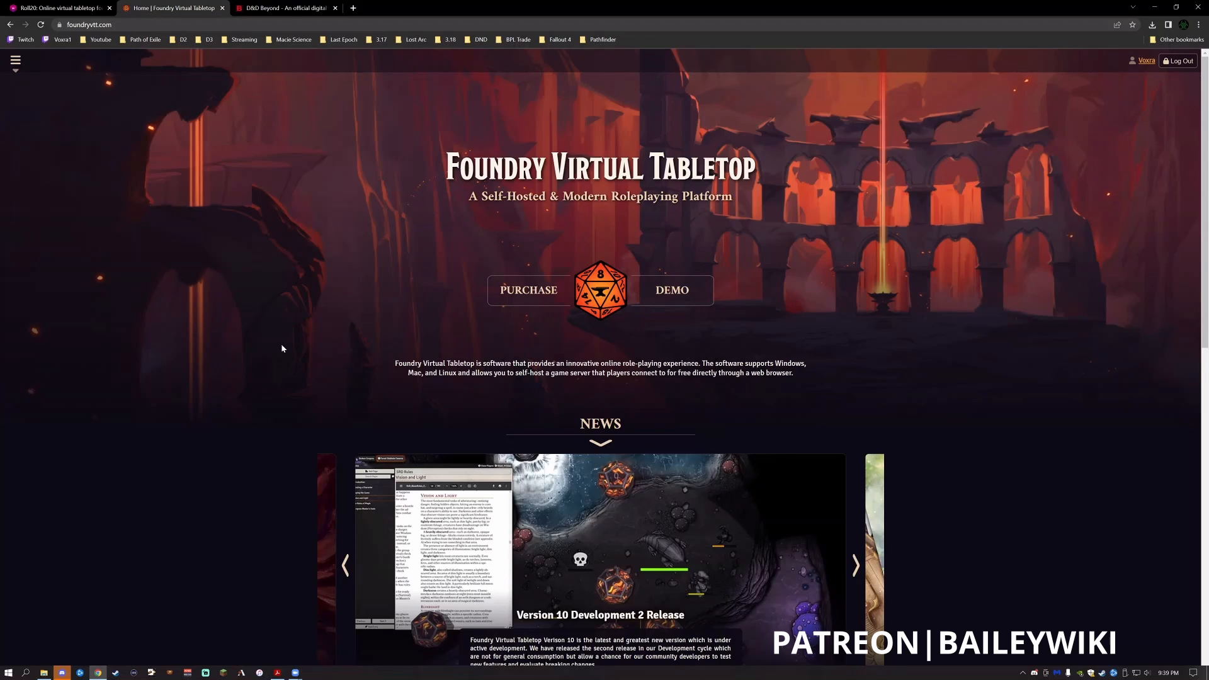
pyautogui.scroll(-2, 281, 348)
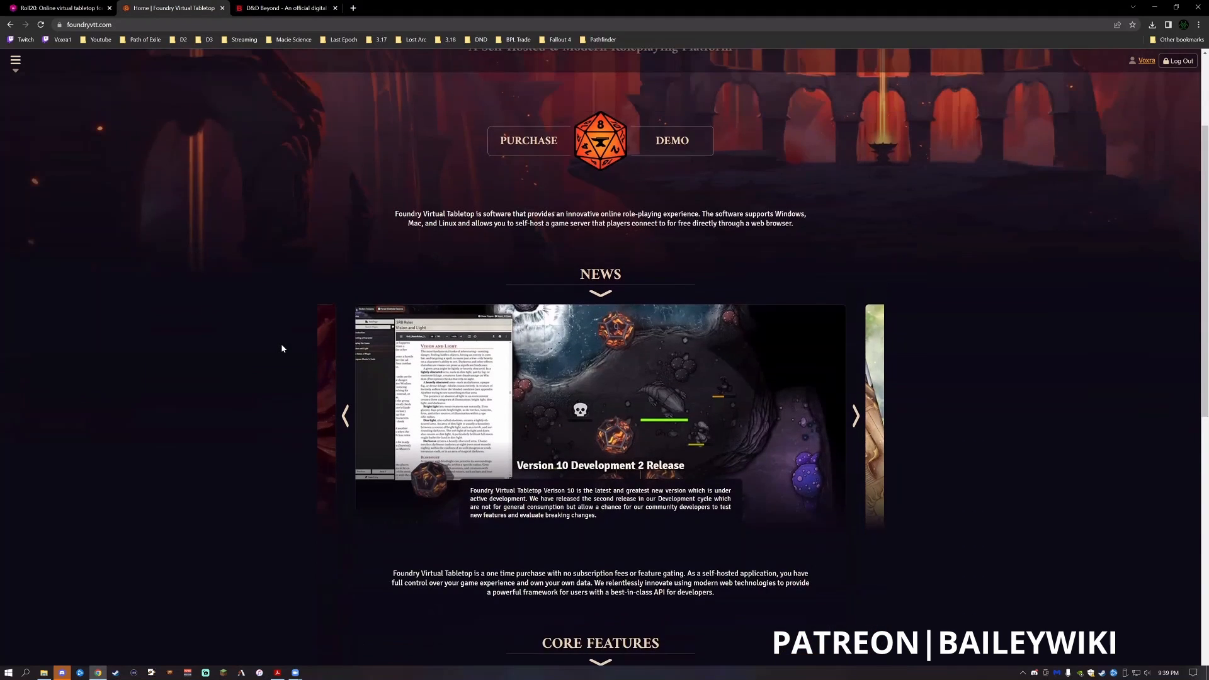
pyautogui.scroll(2, 282, 349)
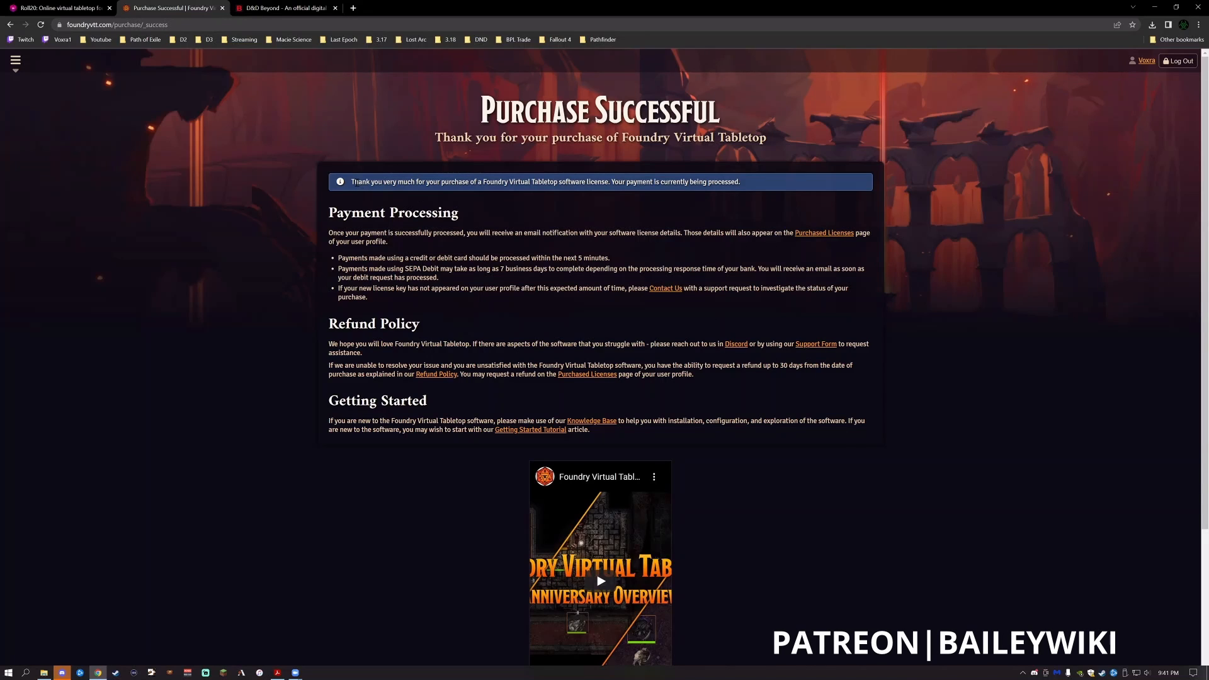
# - Open the purchased licenses page from the user profile and highlight the software license key
pyautogui.moveTo(354, 183); pyautogui.dragTo(764, 202)
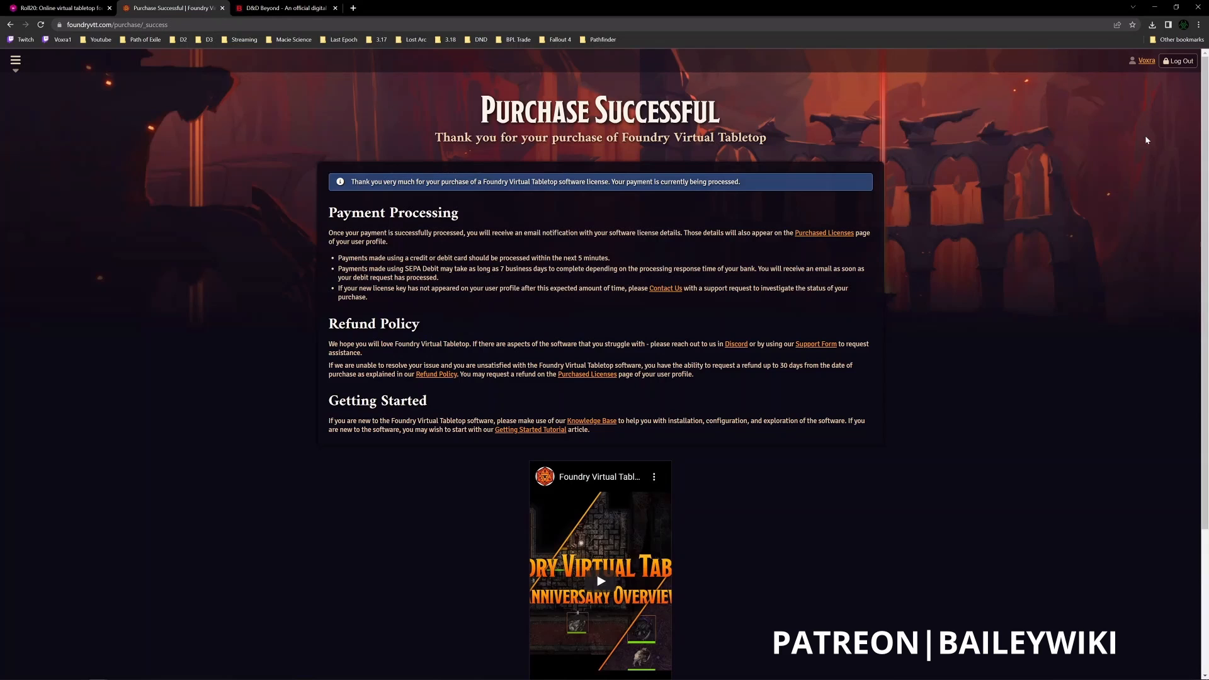
pyautogui.click(1146, 62)
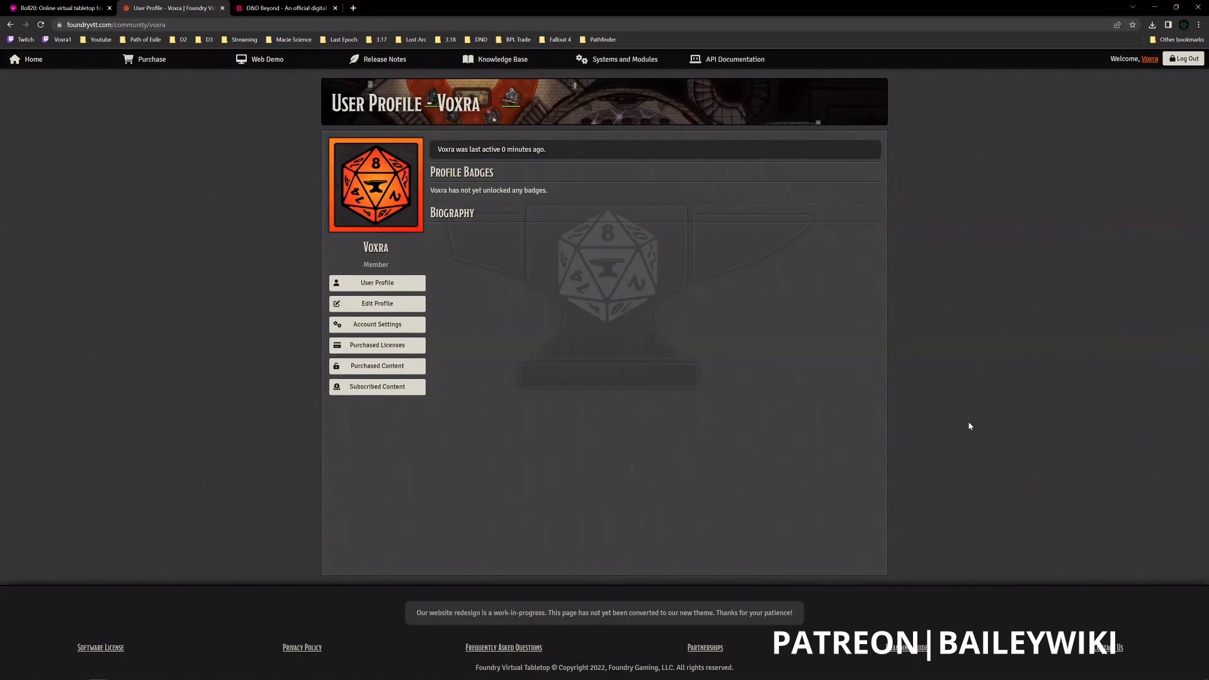
pyautogui.click(389, 343)
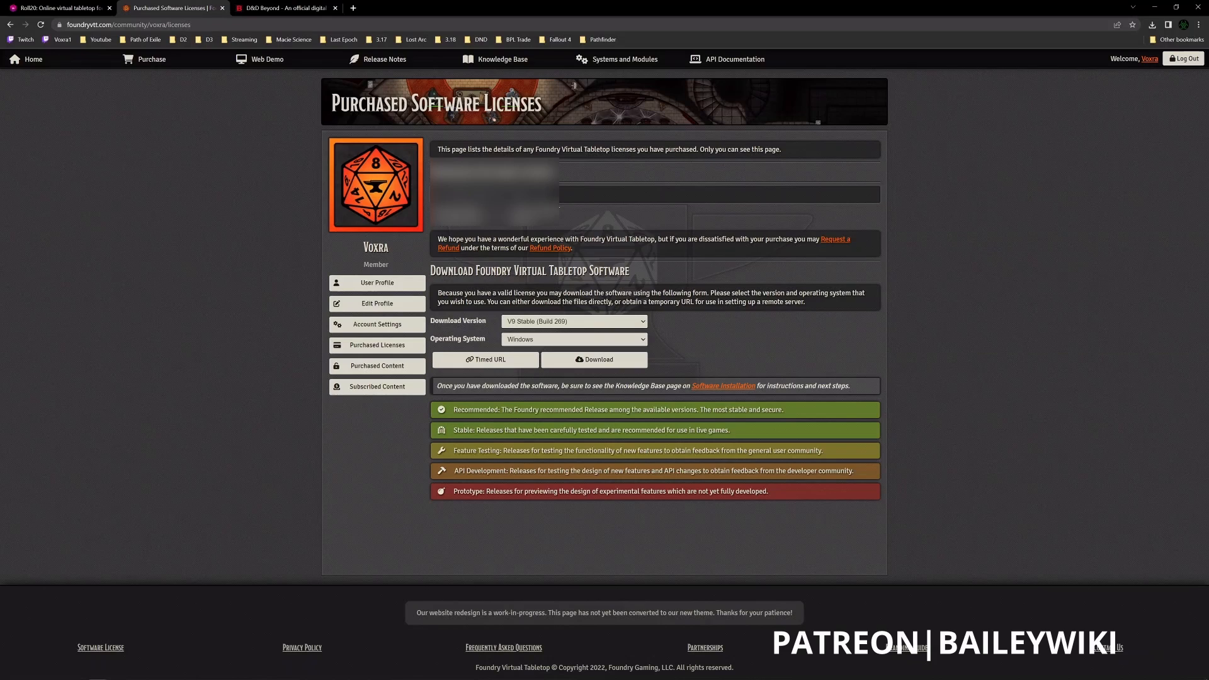
pyautogui.moveTo(559, 197)
pyautogui.mouseDown()
pyautogui.moveTo(428, 203)
pyautogui.moveTo(549, 195)
pyautogui.mouseUp()
pyautogui.click(435, 199)
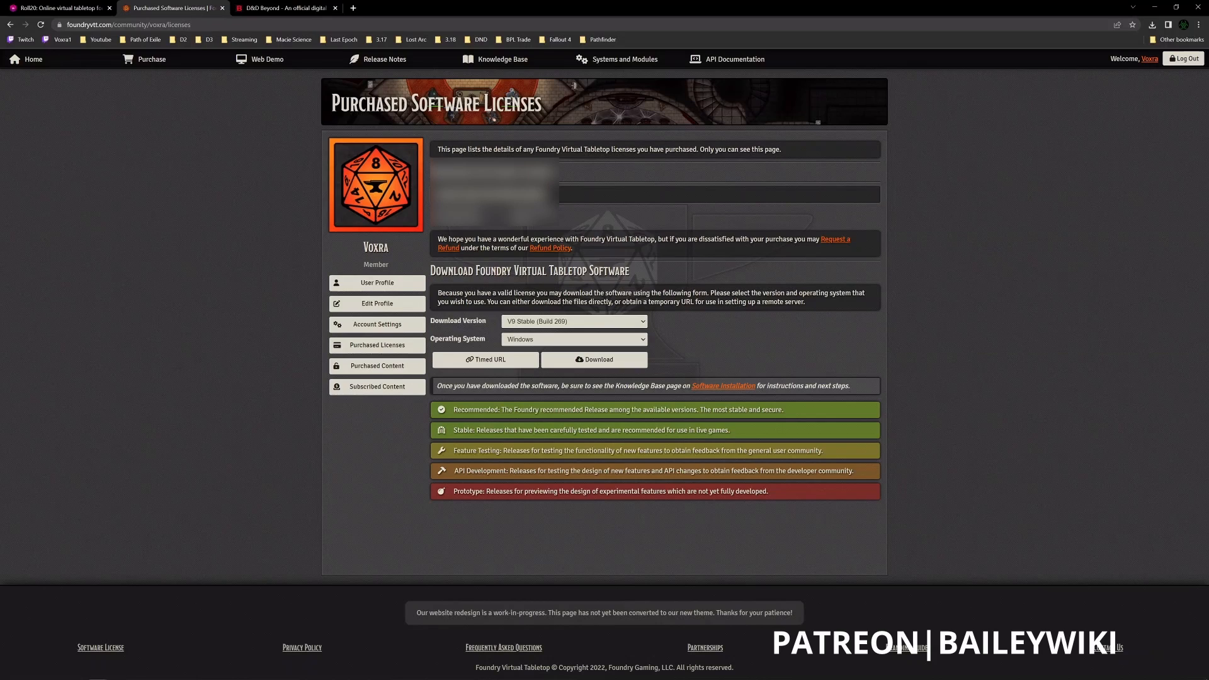
pyautogui.click(609, 202)
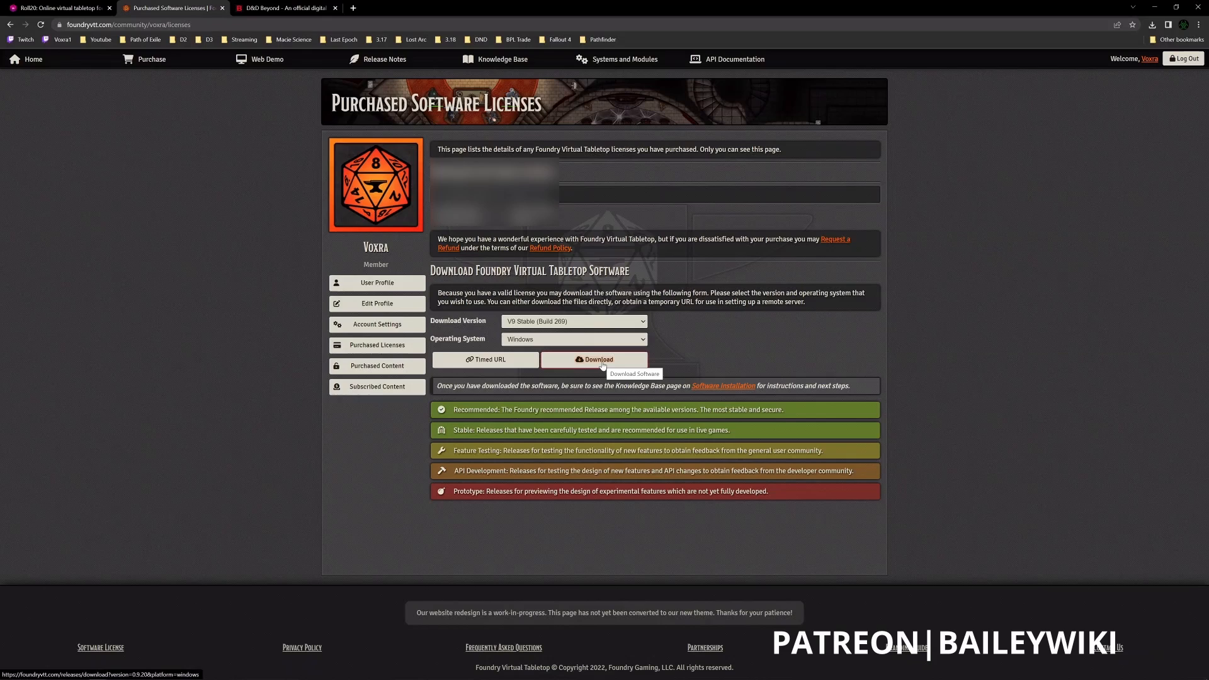
# - Check the version and operating system choices, then download V9 Stable (Build 269) for Windows
pyautogui.click(620, 323)
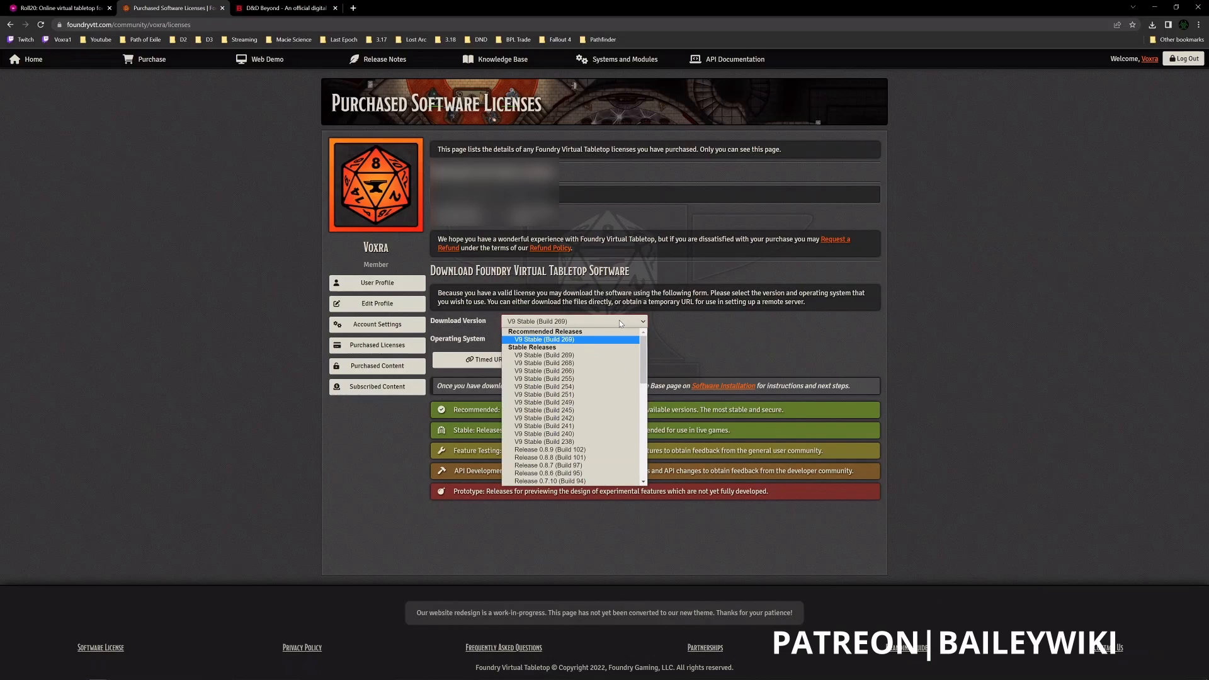
pyautogui.click(619, 321)
pyautogui.click(619, 340)
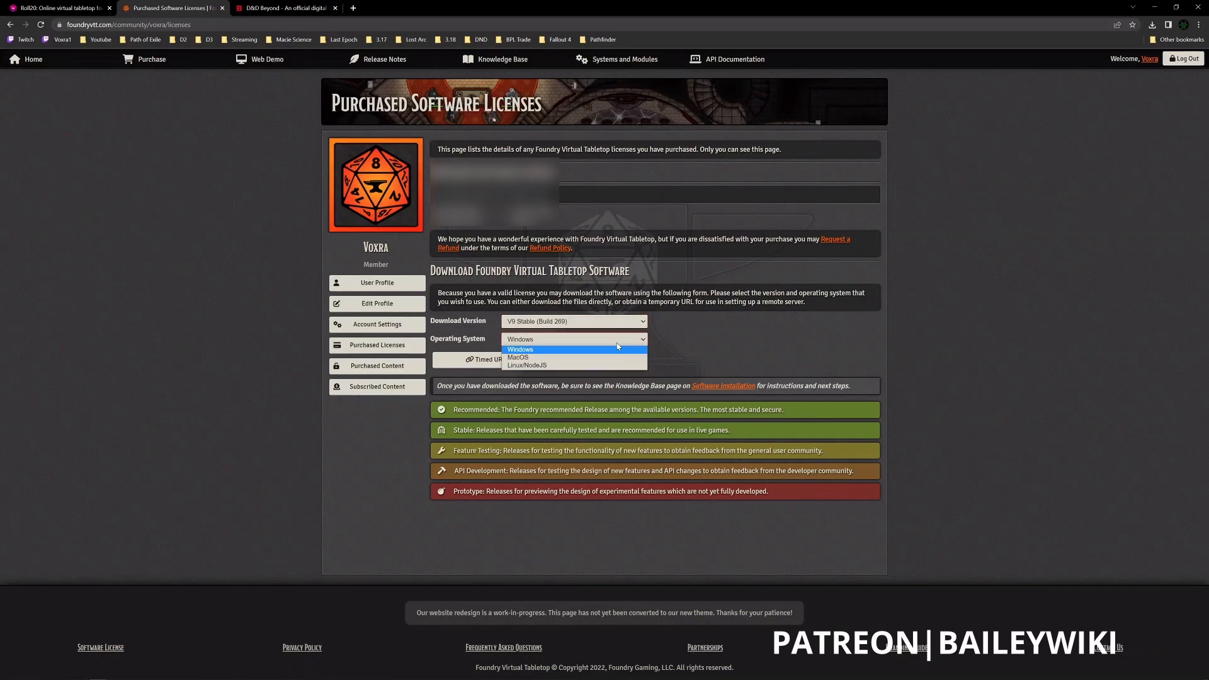
pyautogui.click(617, 343)
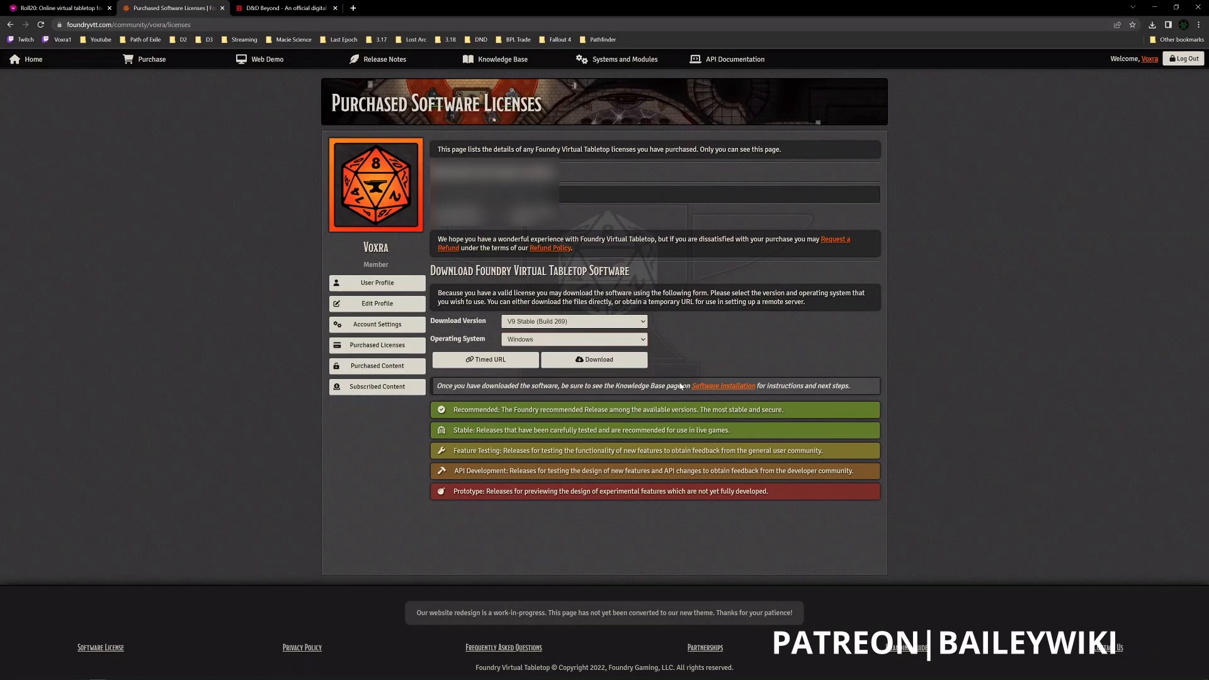
pyautogui.click(594, 361)
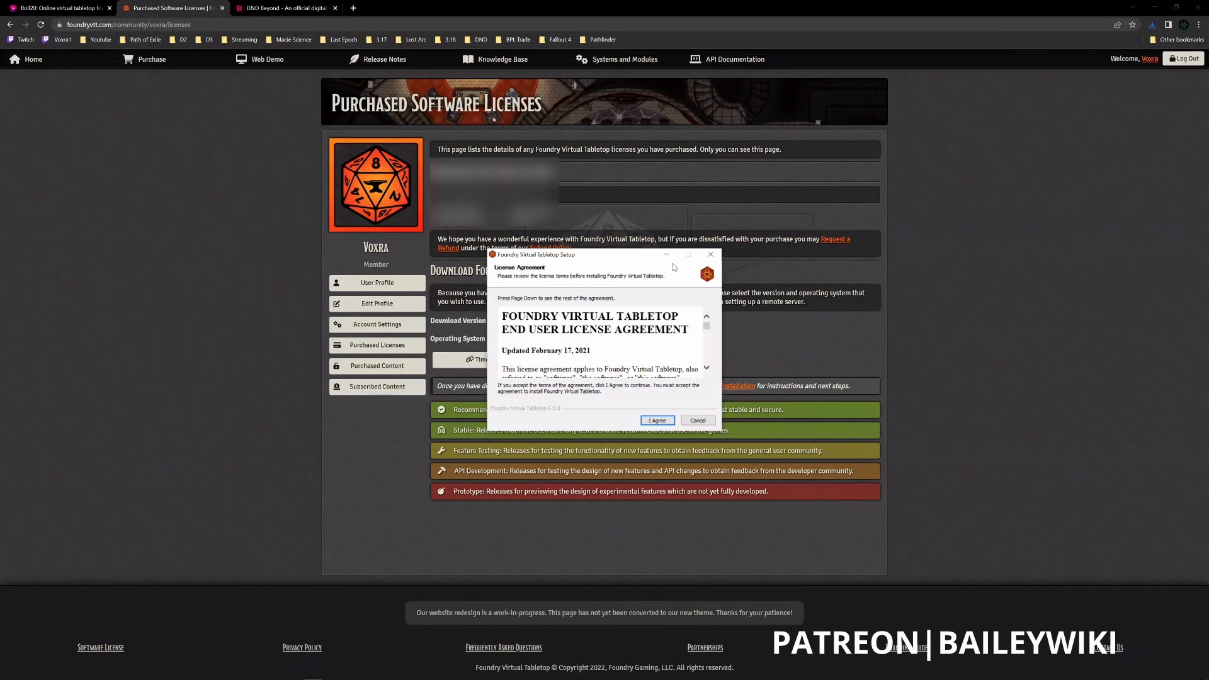
# - Read through the end user license agreement in the Foundry Virtual Tabletop installer and accept it
pyautogui.scroll(-2, 640, 328)
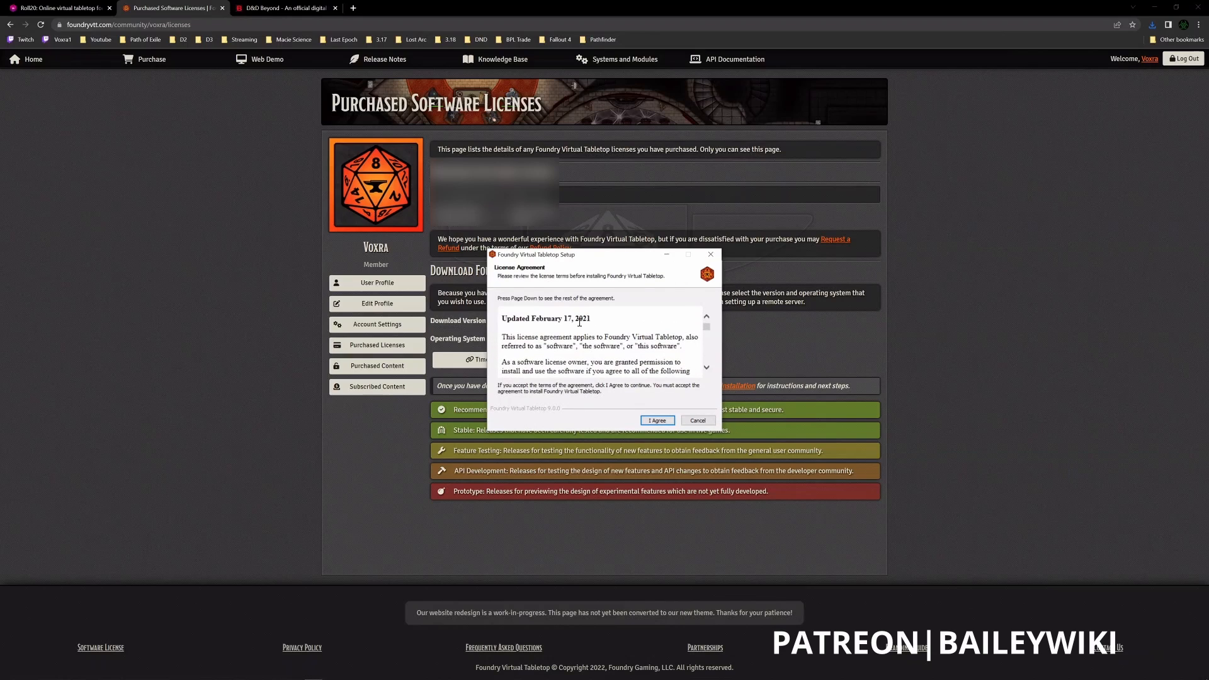
pyautogui.scroll(-6, 580, 322)
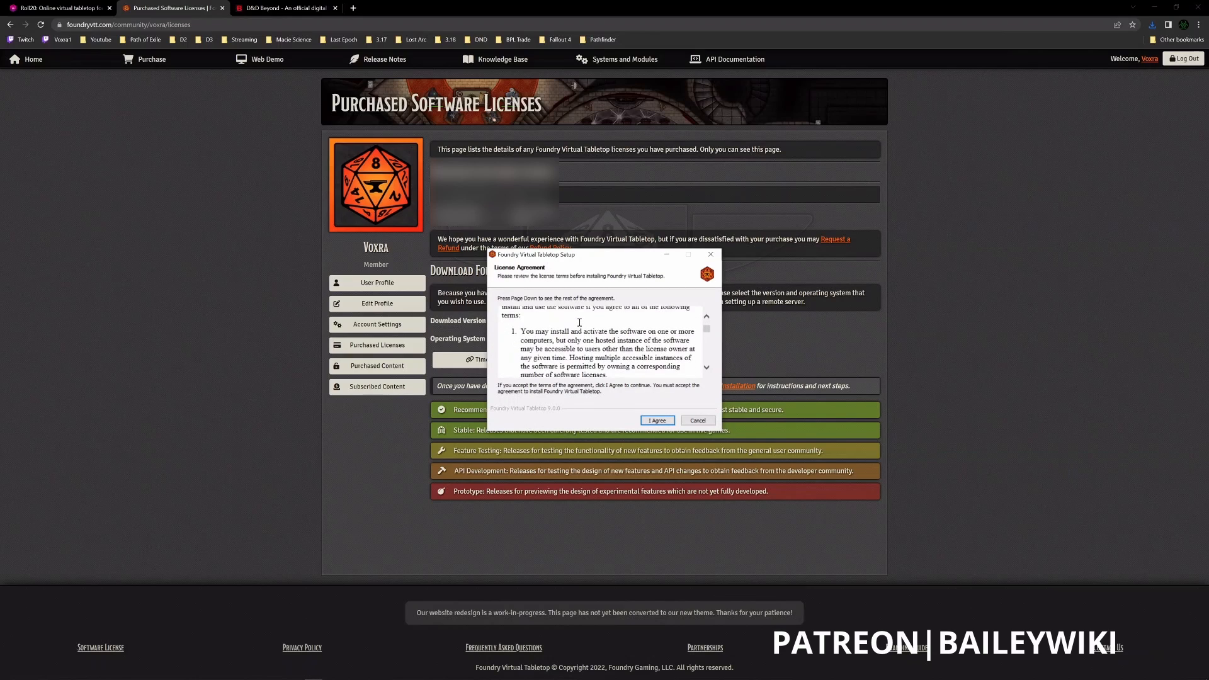
pyautogui.scroll(-6, 579, 322)
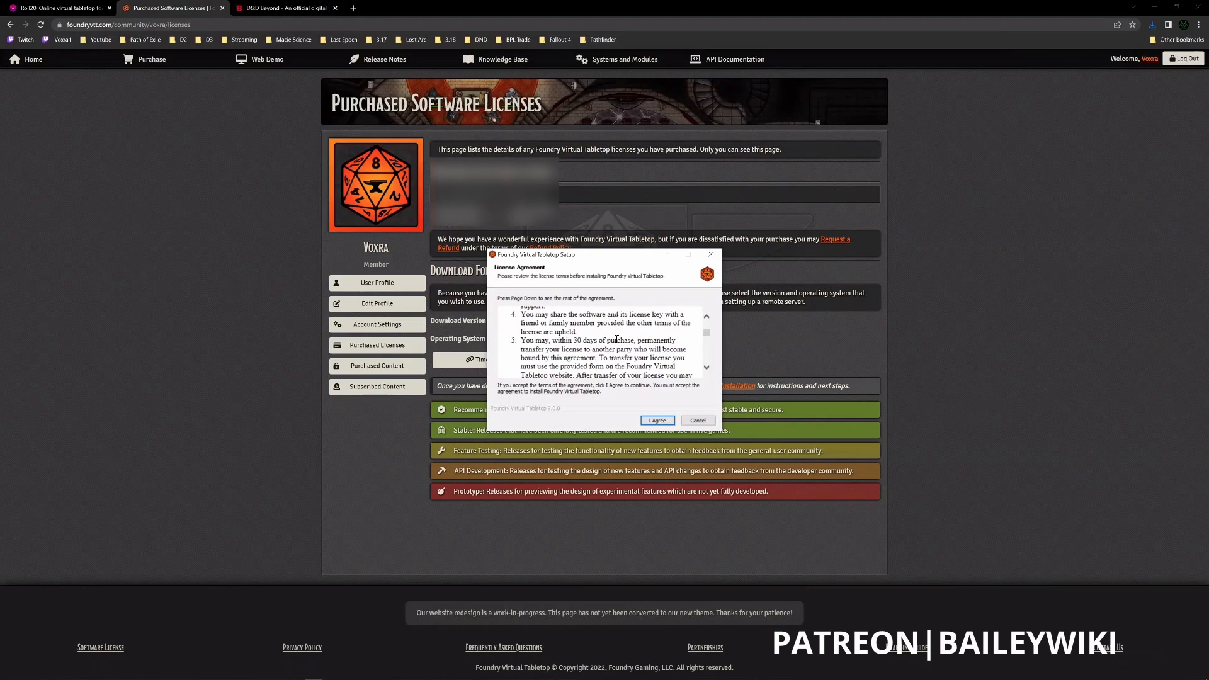
pyautogui.scroll(-8, 616, 338)
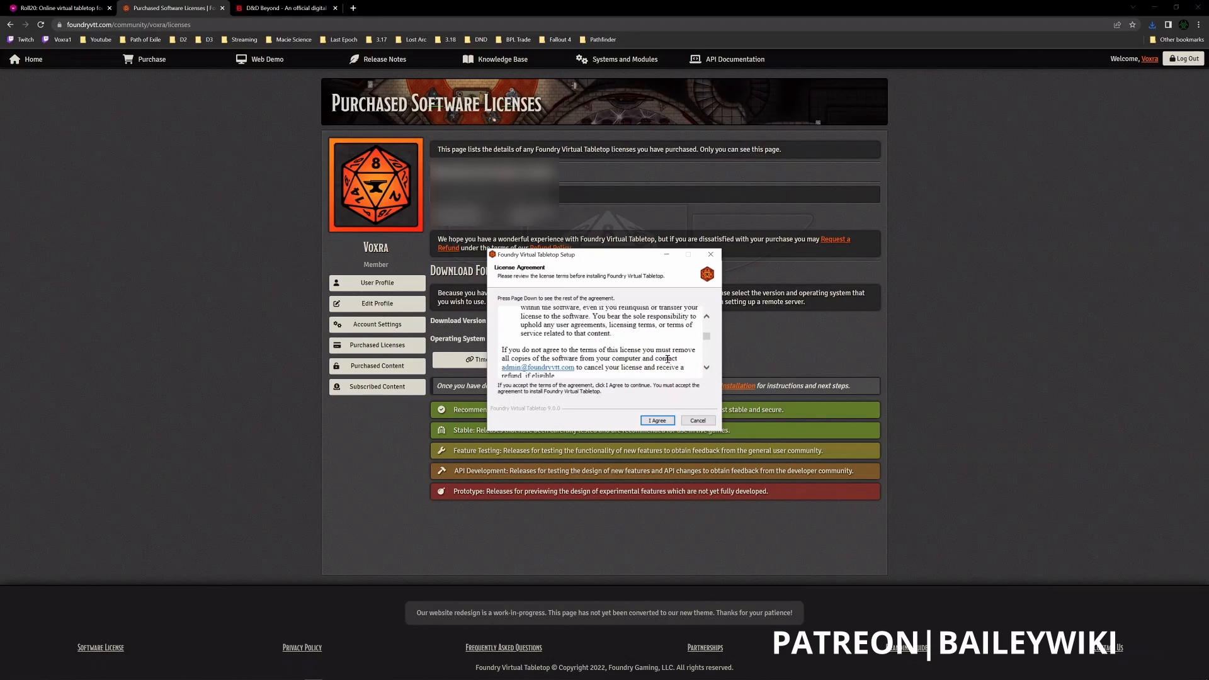
pyautogui.scroll(-1, 668, 359)
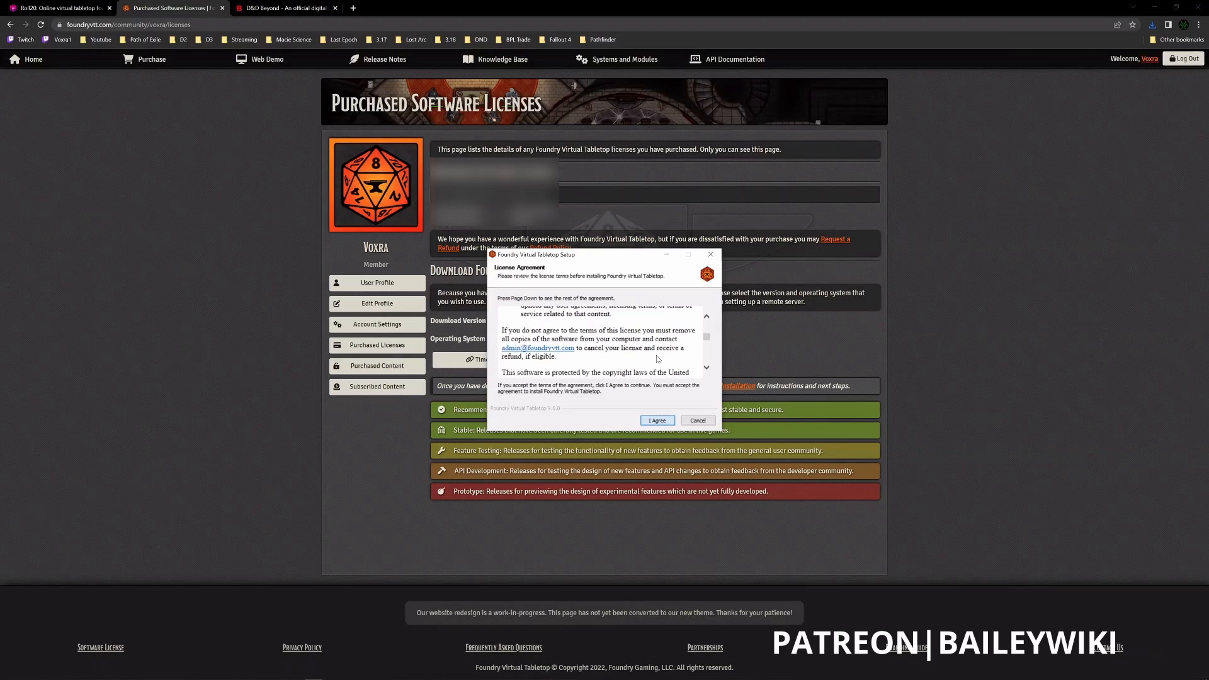
pyautogui.click(658, 420)
pyautogui.click(657, 420)
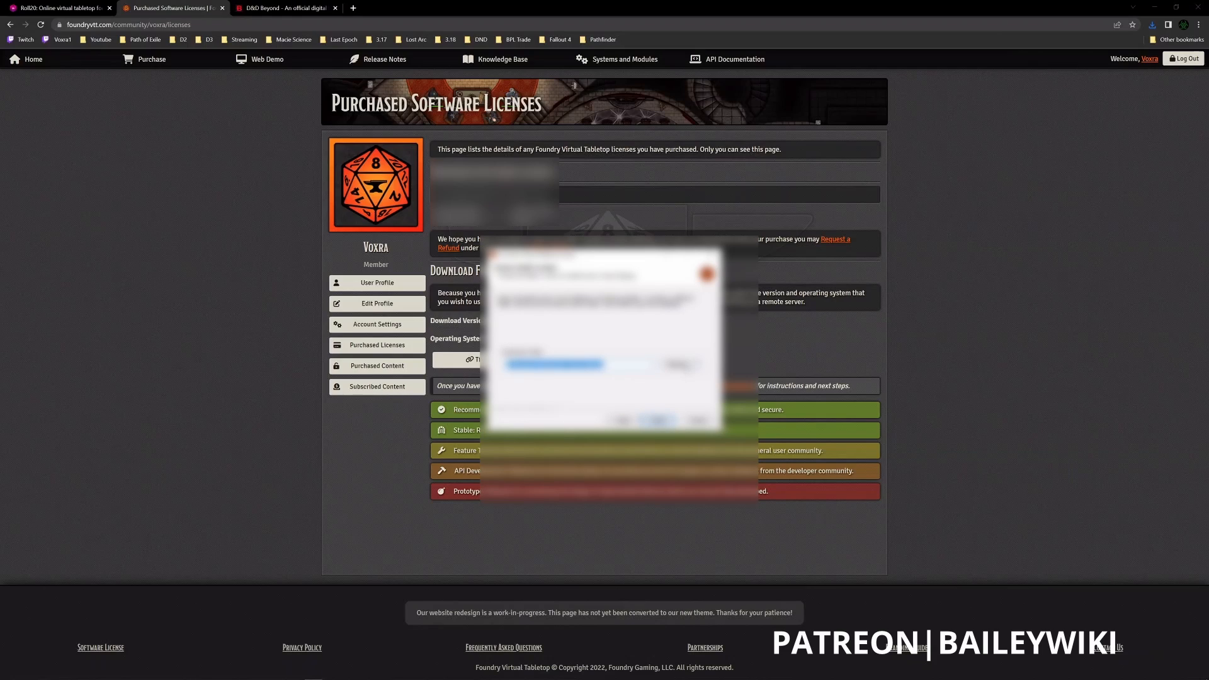
# - Browse to a custom destination folder for Foundry Virtual Tabletop and start the installation
pyautogui.click(679, 365)
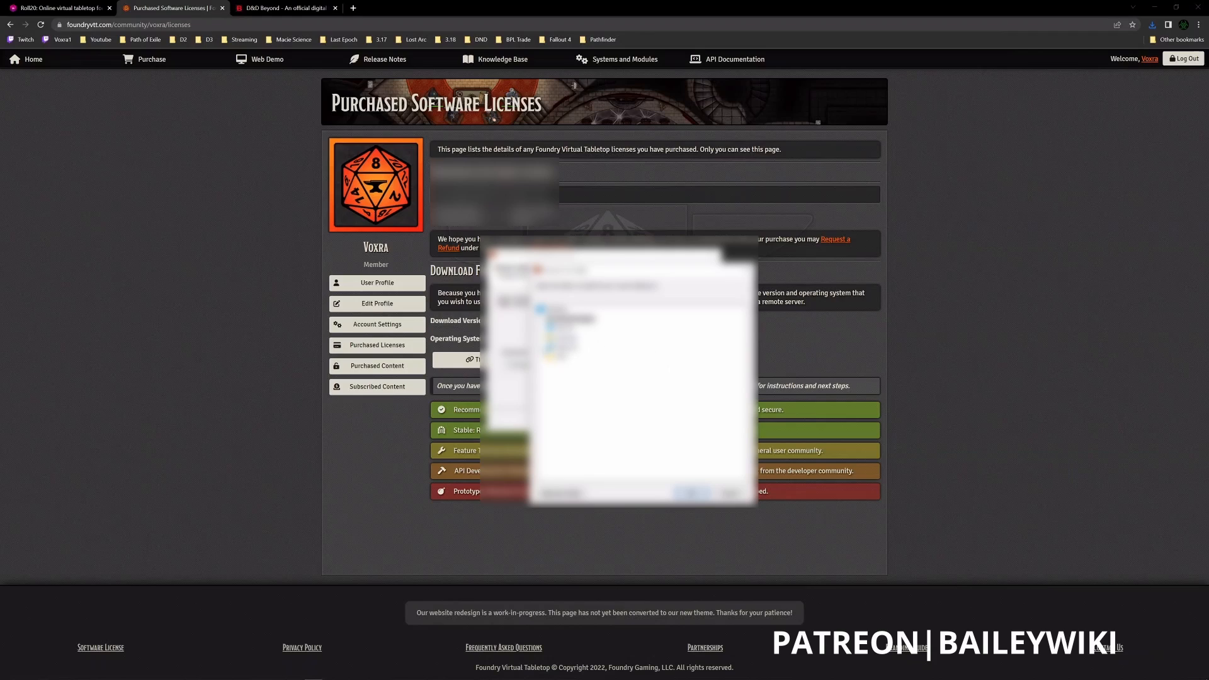
pyautogui.click(584, 423)
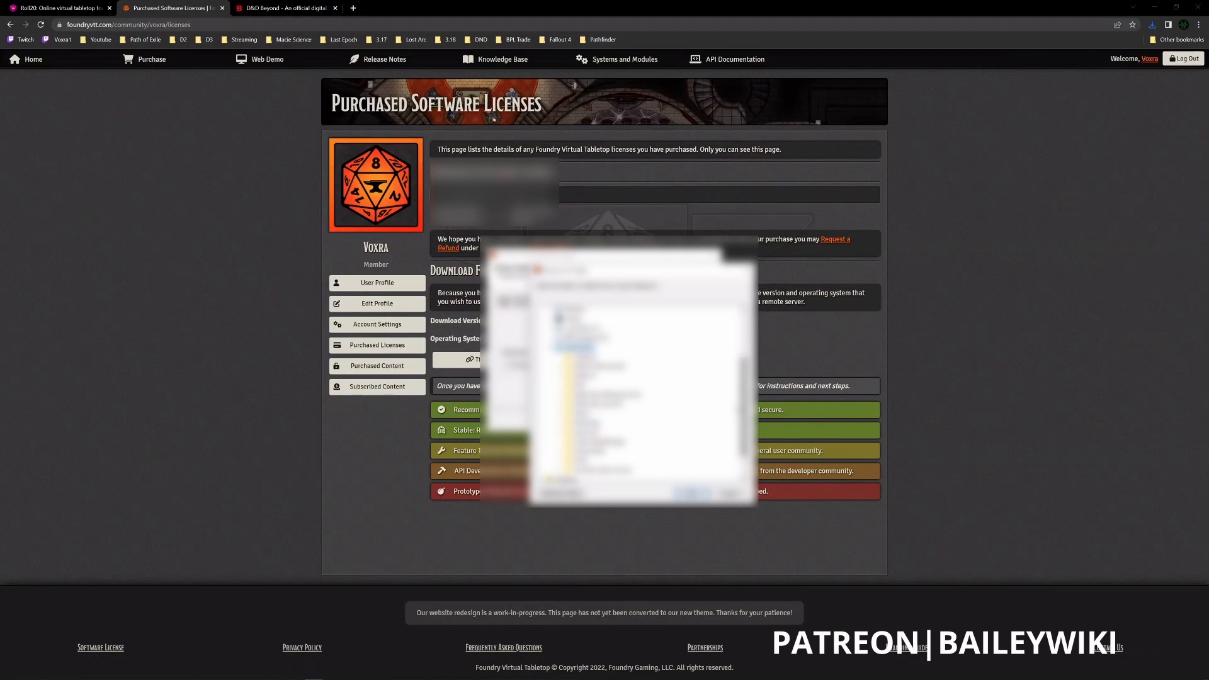
pyautogui.rightClick(579, 346)
pyautogui.moveTo(608, 493)
pyautogui.click(737, 493)
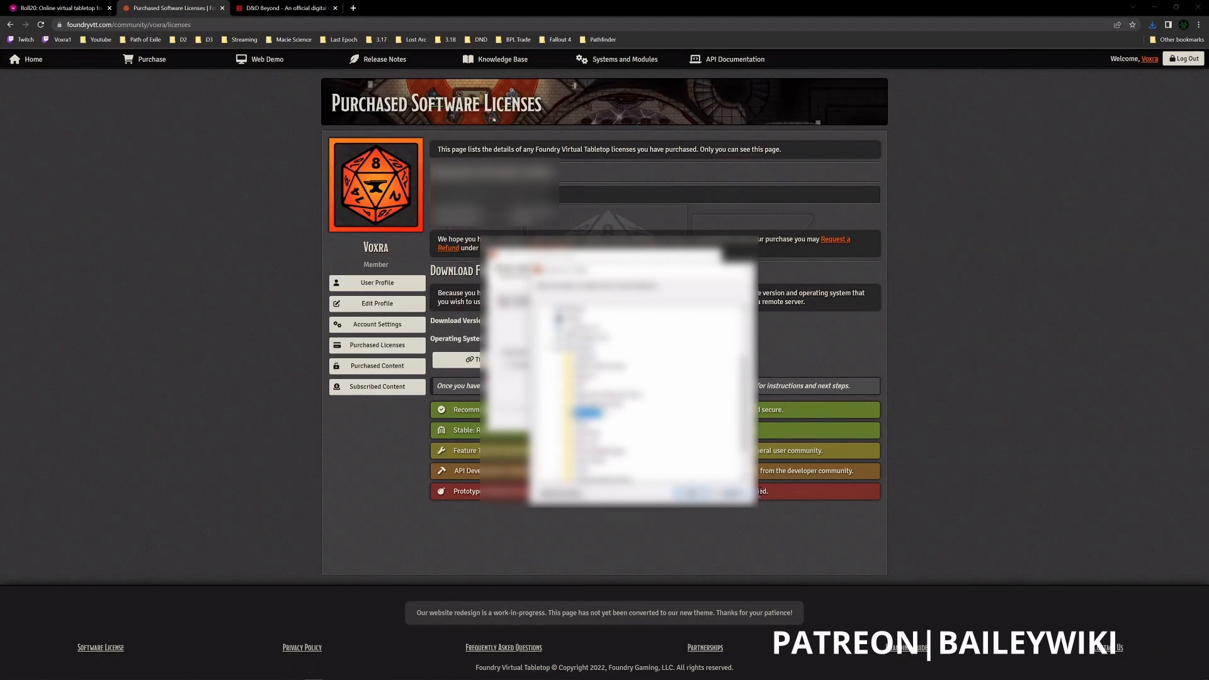
pyautogui.write('F')
pyautogui.click(567, 416)
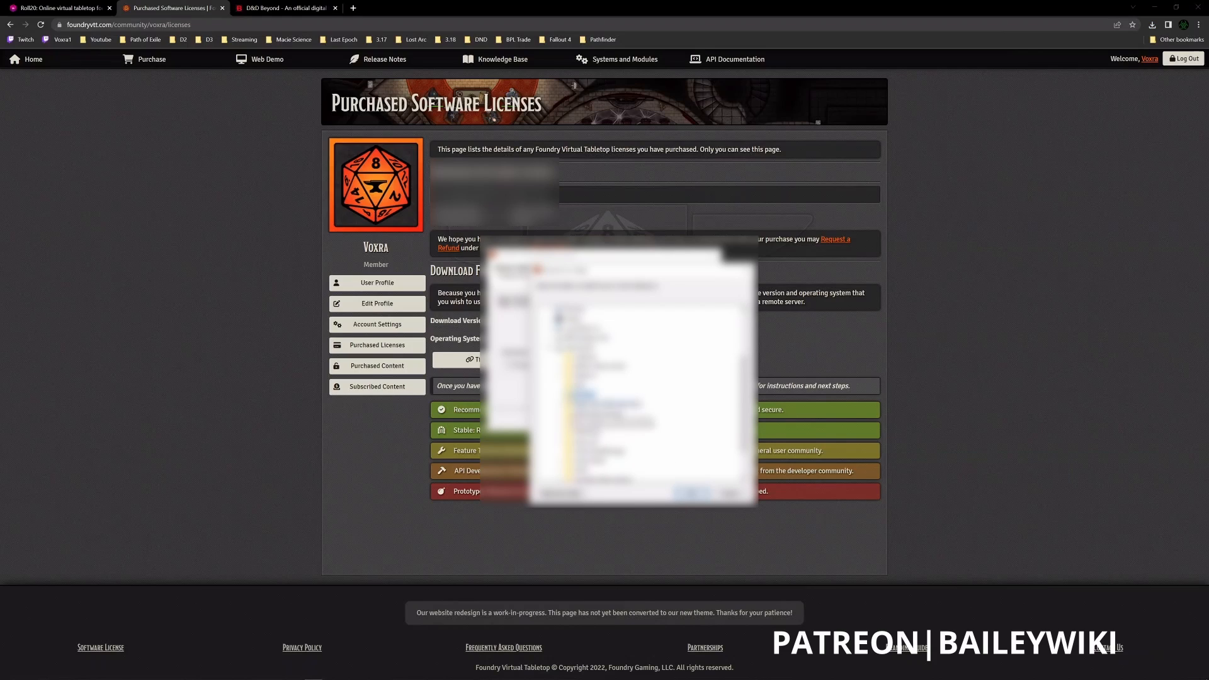
pyautogui.click(687, 493)
pyautogui.click(642, 488)
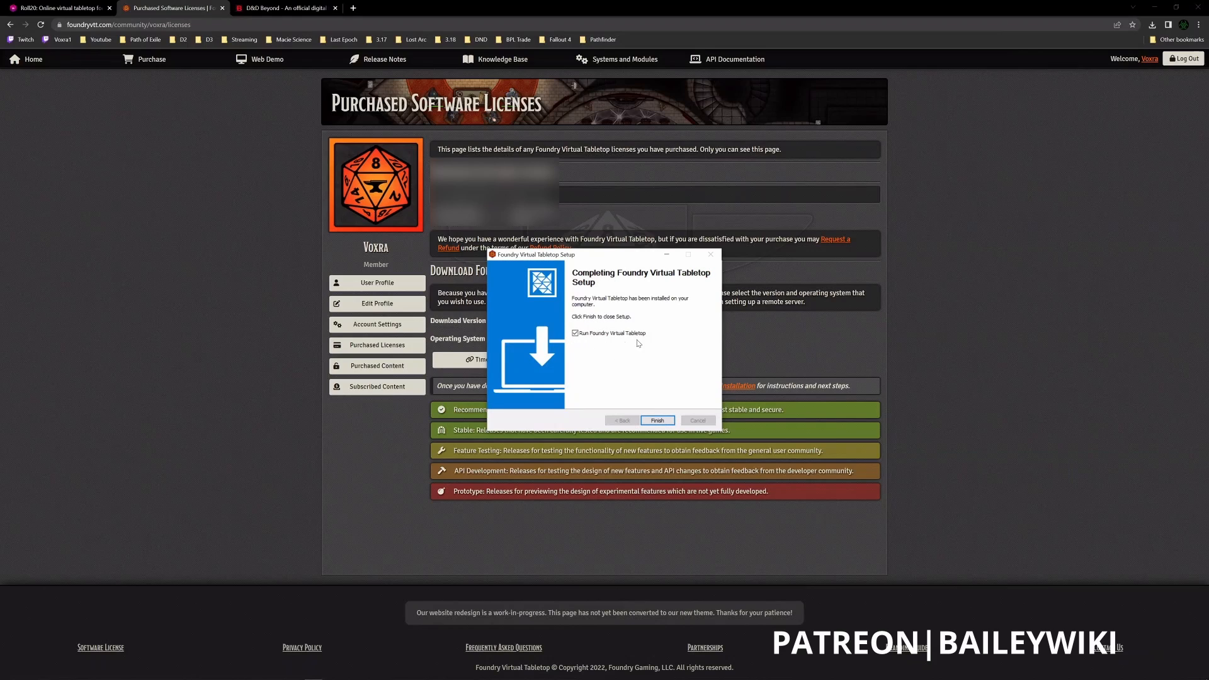
# - Finish the setup with Foundry Virtual Tabletop set to run, and submit the software license key for activation
pyautogui.click(655, 422)
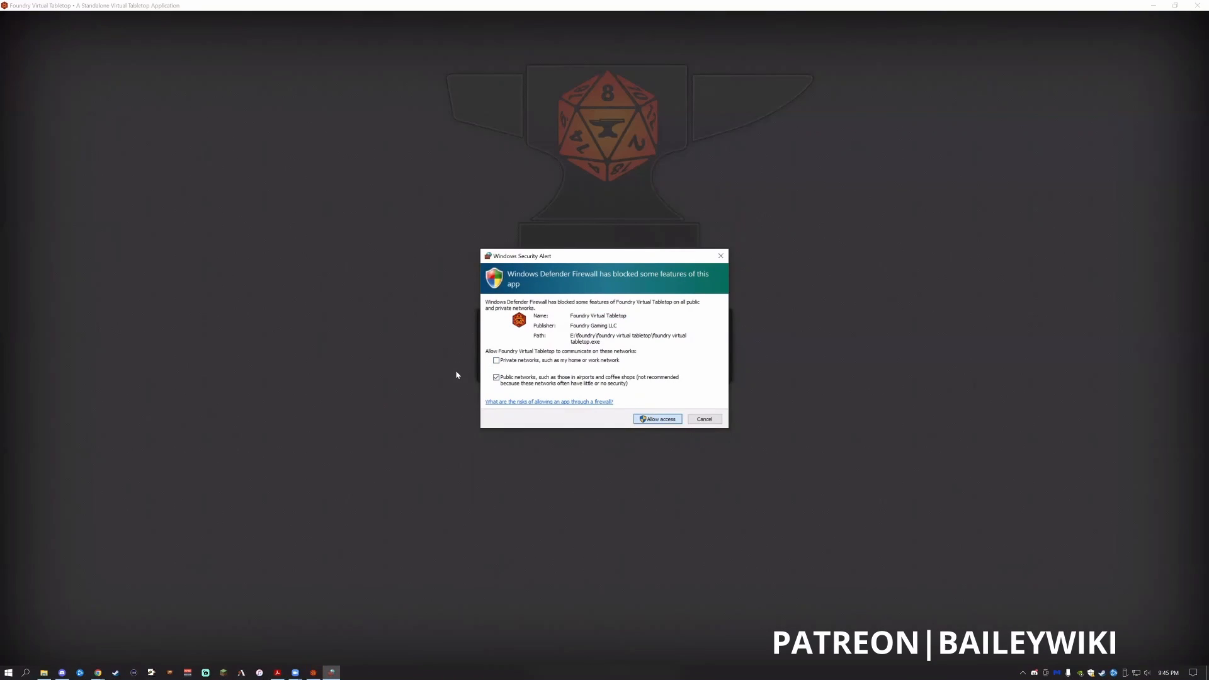
pyautogui.click(658, 419)
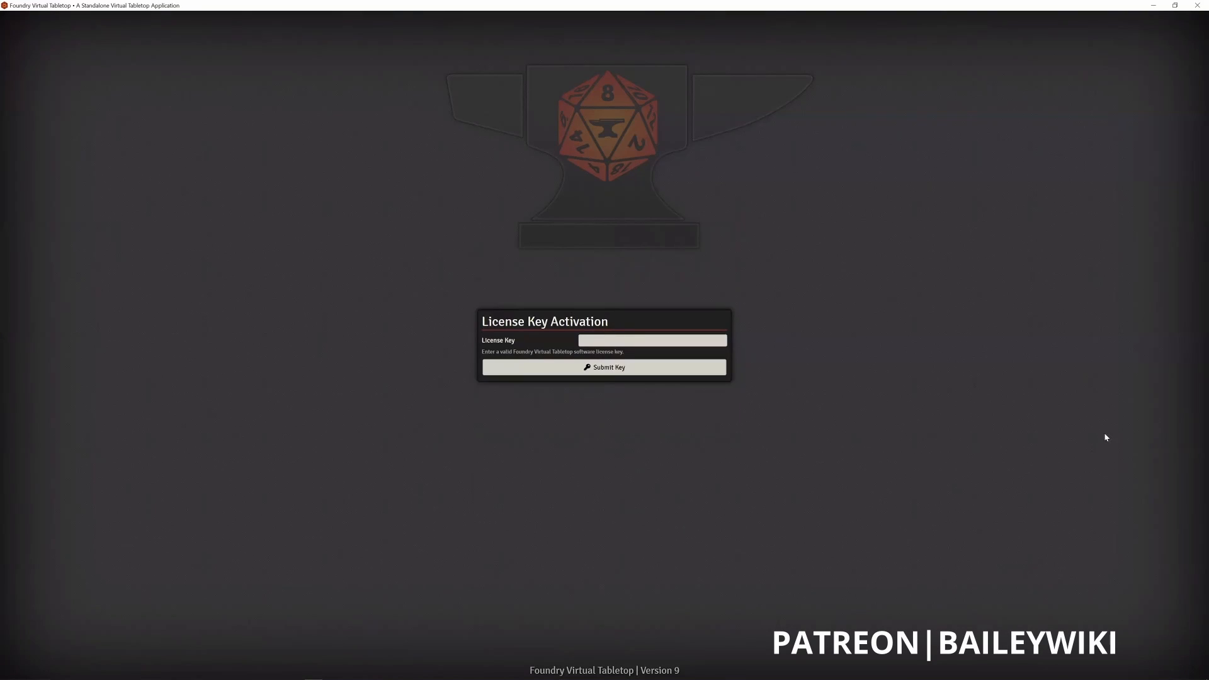
pyautogui.click(607, 342)
pyautogui.hotkey('ctrl', 'v')
pyautogui.click(604, 367)
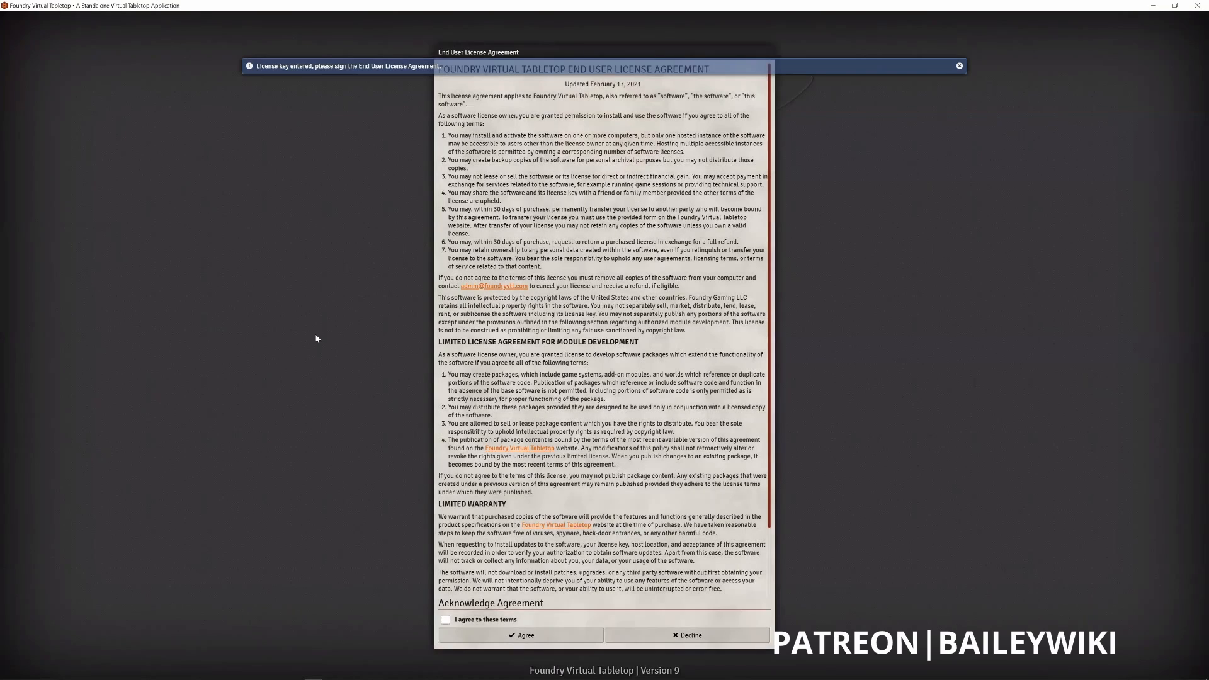
# - Agree to the terms of the End User License Agreement in Foundry Virtual Tabletop
pyautogui.click(446, 620)
pyautogui.scroll(-5, 511, 502)
pyautogui.click(549, 636)
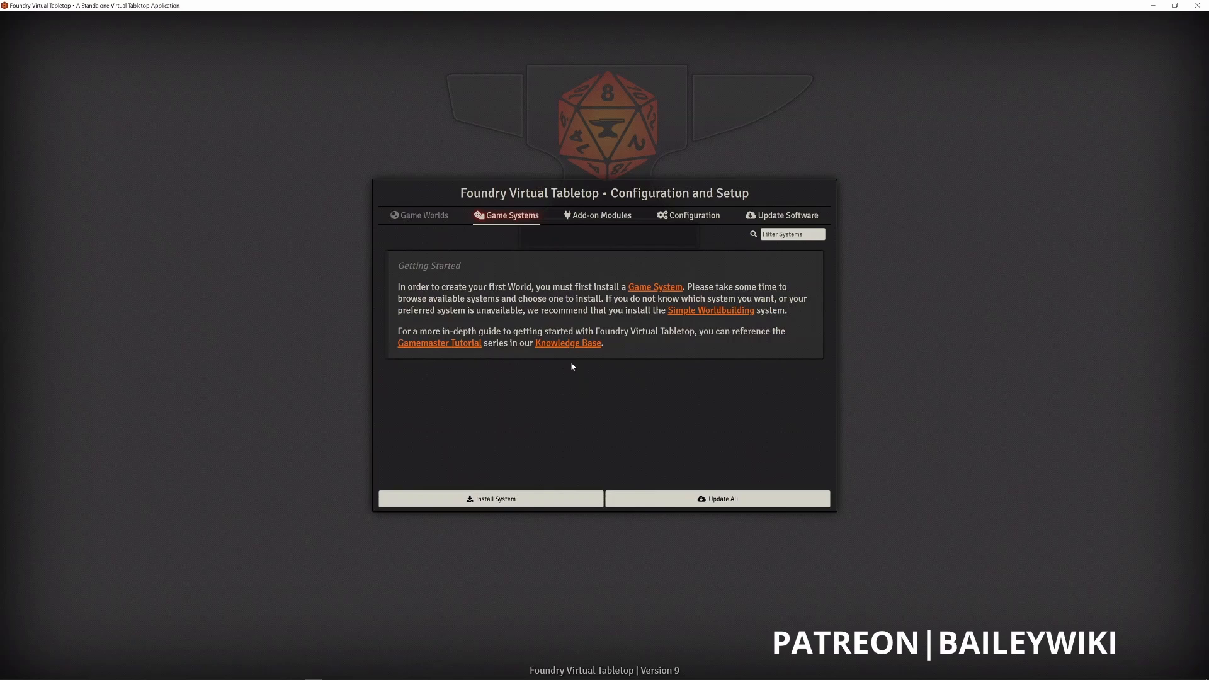
# - Open the list of installable game systems and search it for "5e" and "Pathfinder"
pyautogui.click(491, 504)
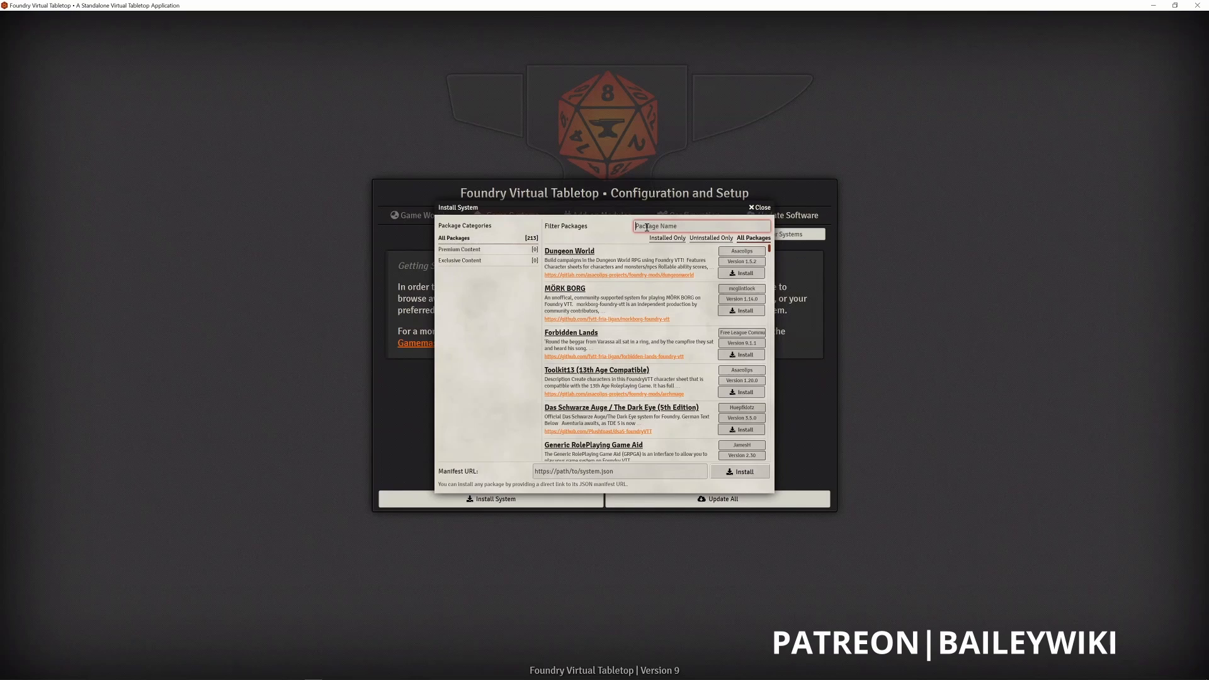
pyautogui.write('5e')
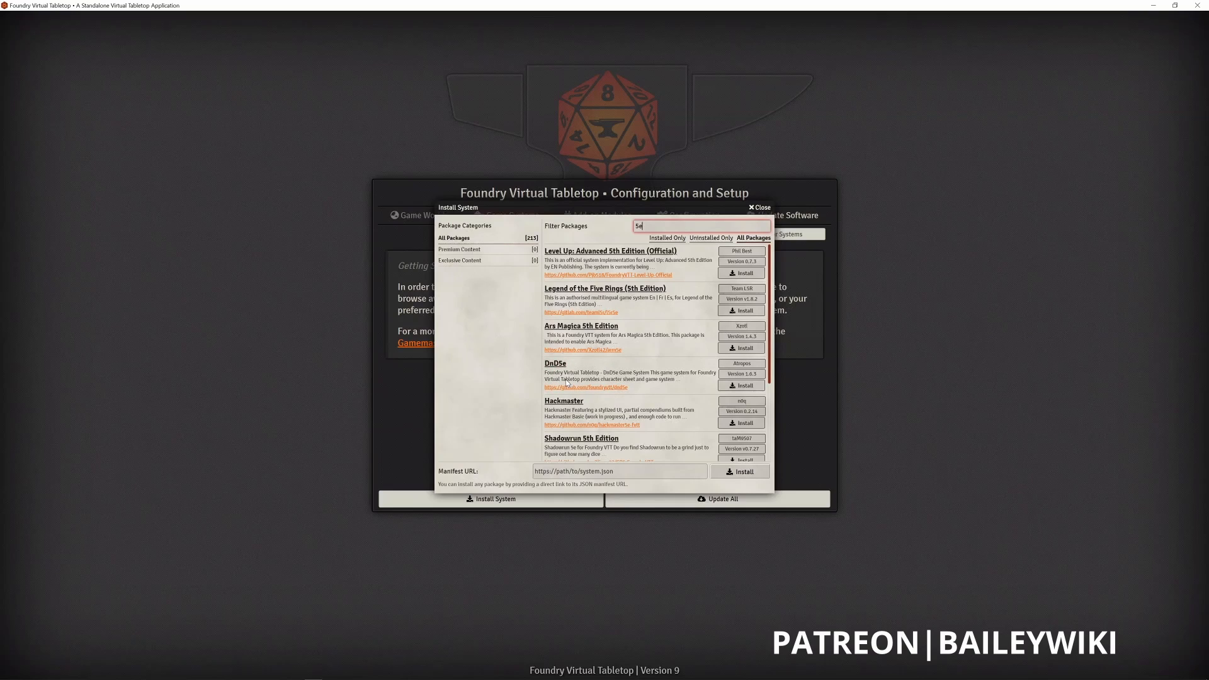
pyautogui.doubleClick(663, 224)
pyautogui.write('Pathfinder')
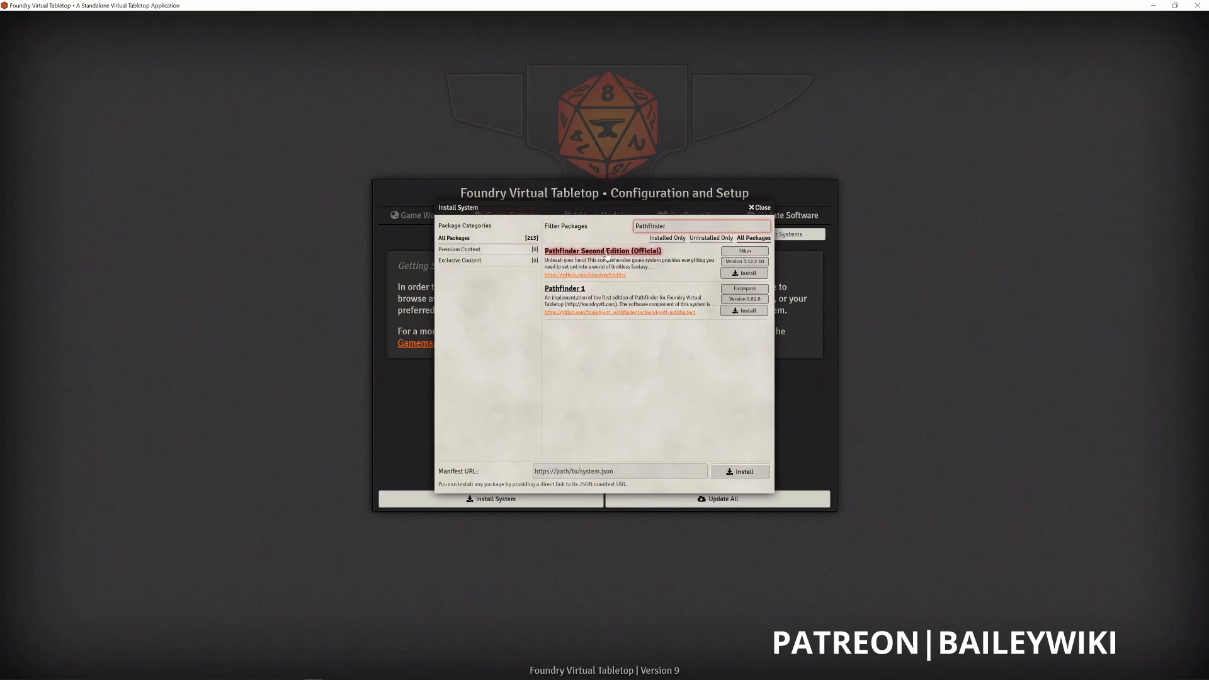
# - Filter the game systems by "DnD", install the DnD5e system, and close the system installer
pyautogui.moveTo(683, 231); pyautogui.dragTo(633, 231)
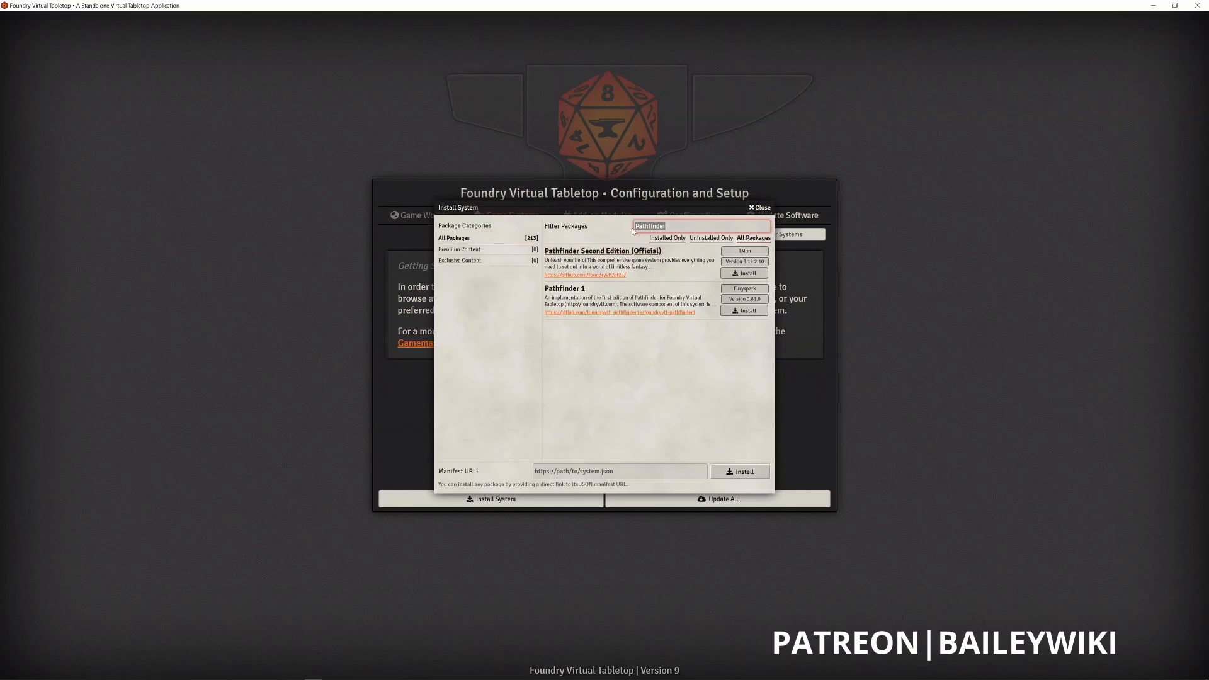
pyautogui.write('DnD')
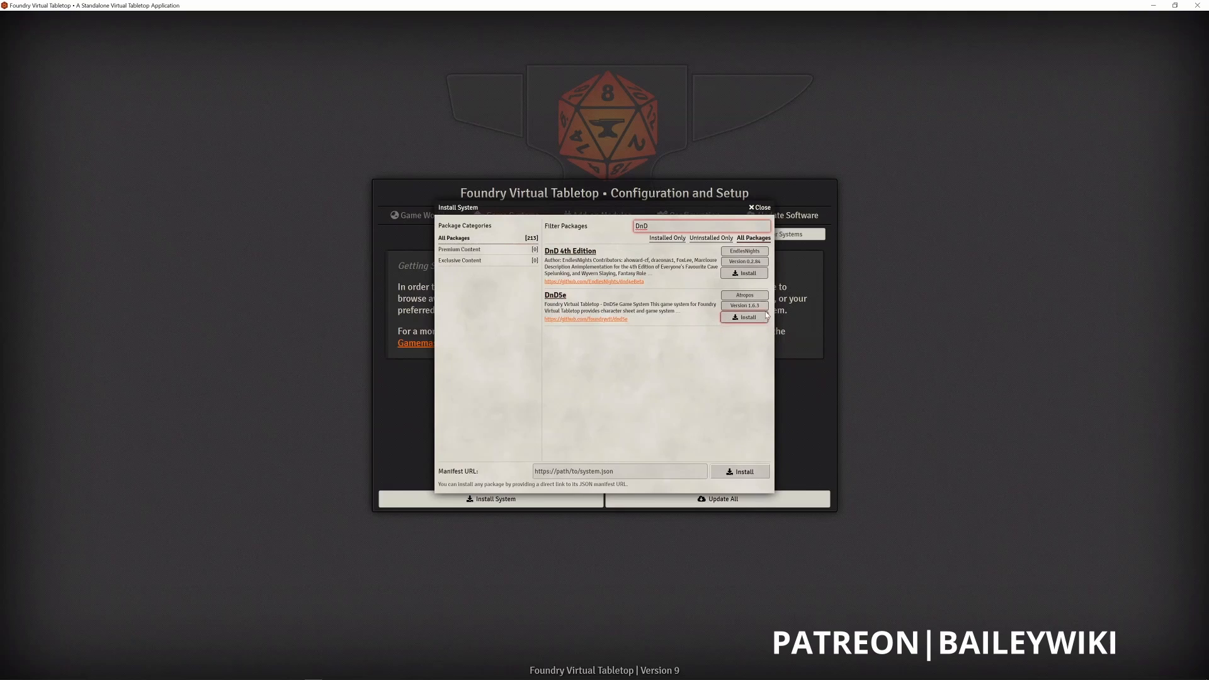
pyautogui.click(745, 318)
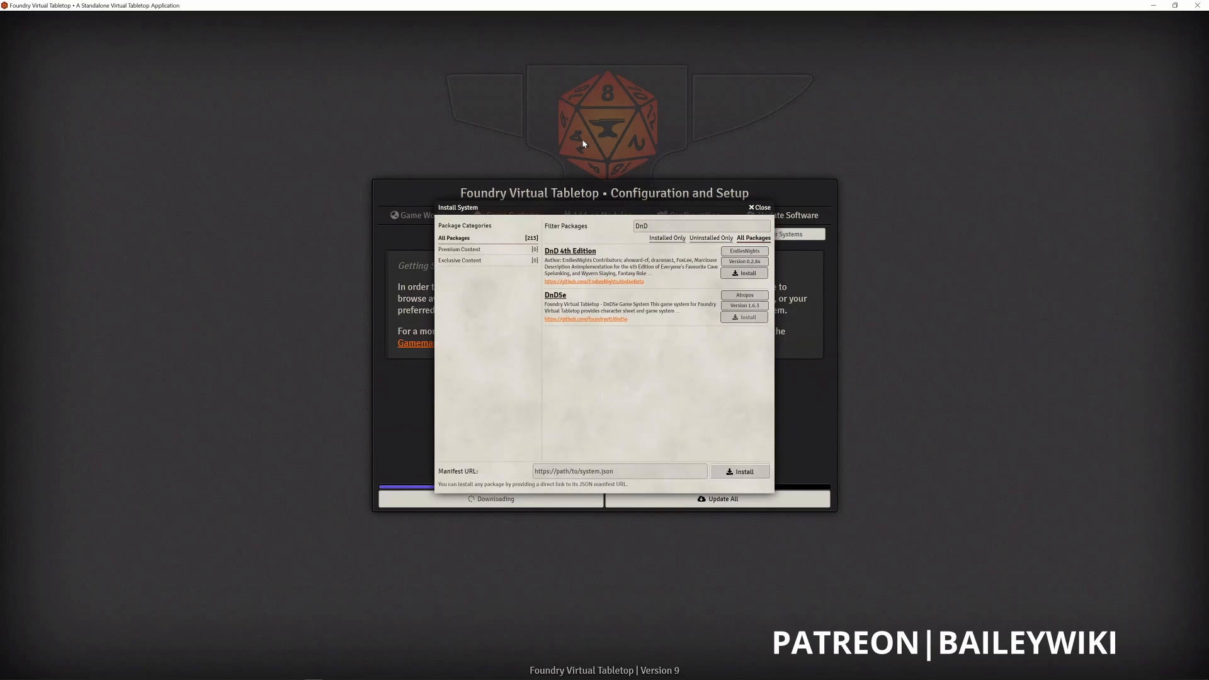
pyautogui.moveTo(561, 200); pyautogui.dragTo(554, 126)
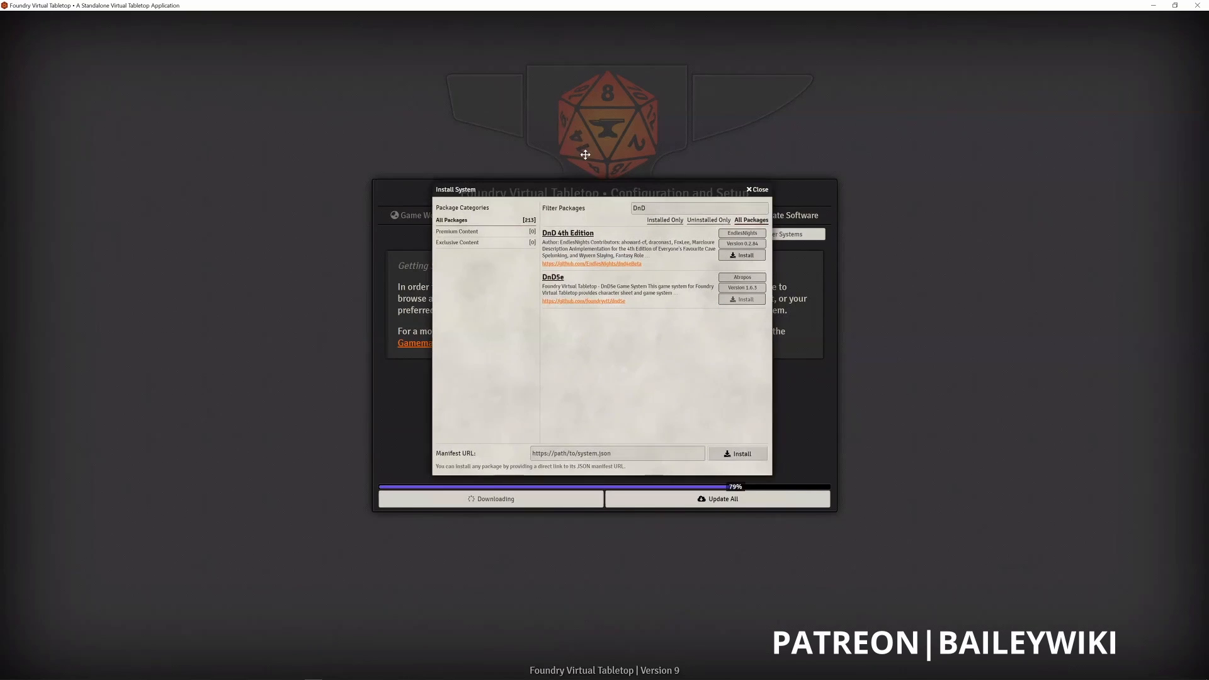
pyautogui.moveTo(578, 170); pyautogui.dragTo(641, 275)
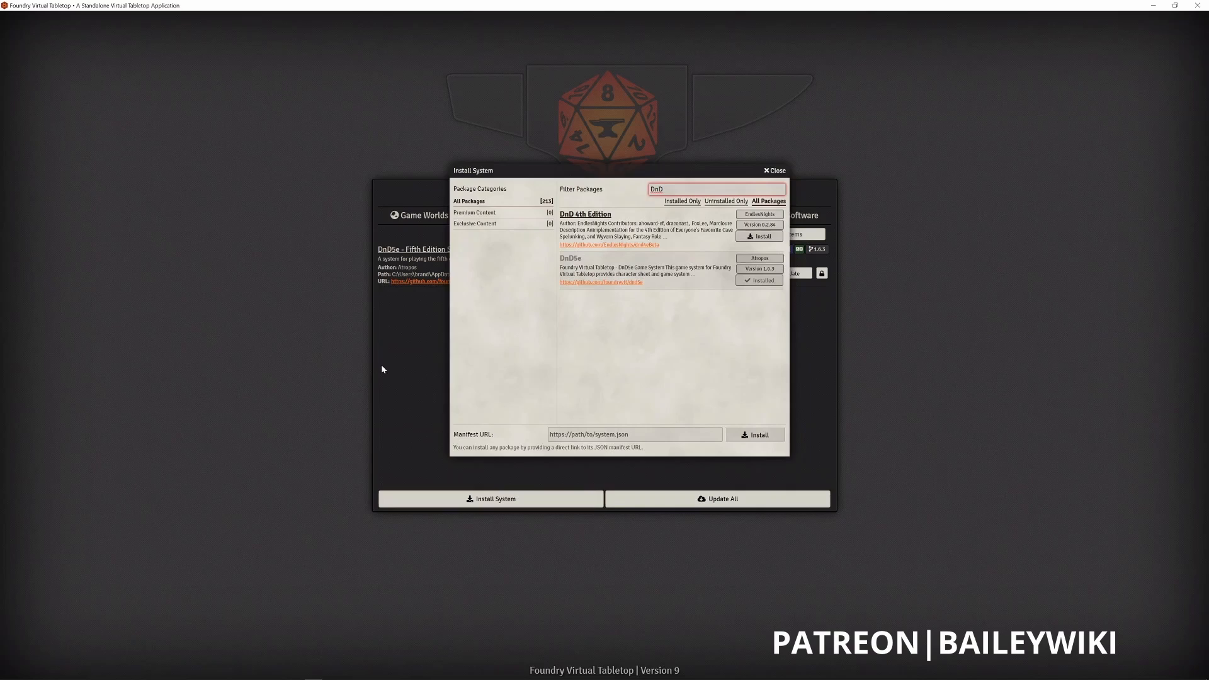
pyautogui.click(771, 177)
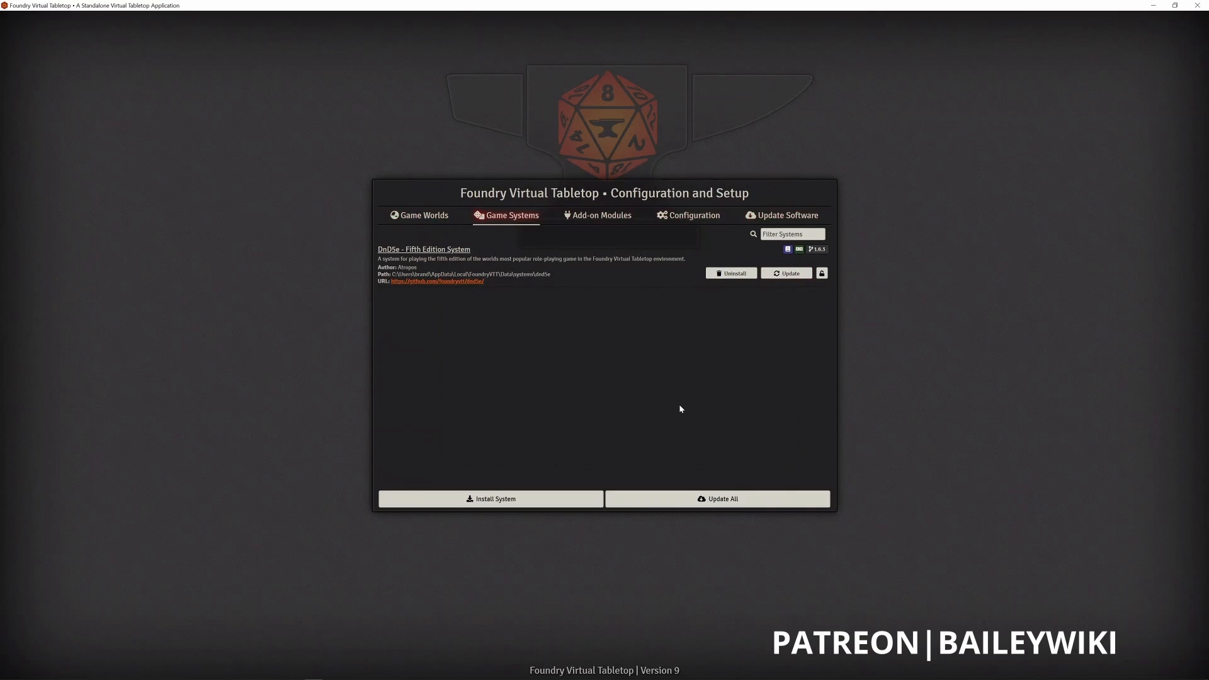
# - Open the installer for add-on modules and look through the available packages and categories
pyautogui.click(601, 217)
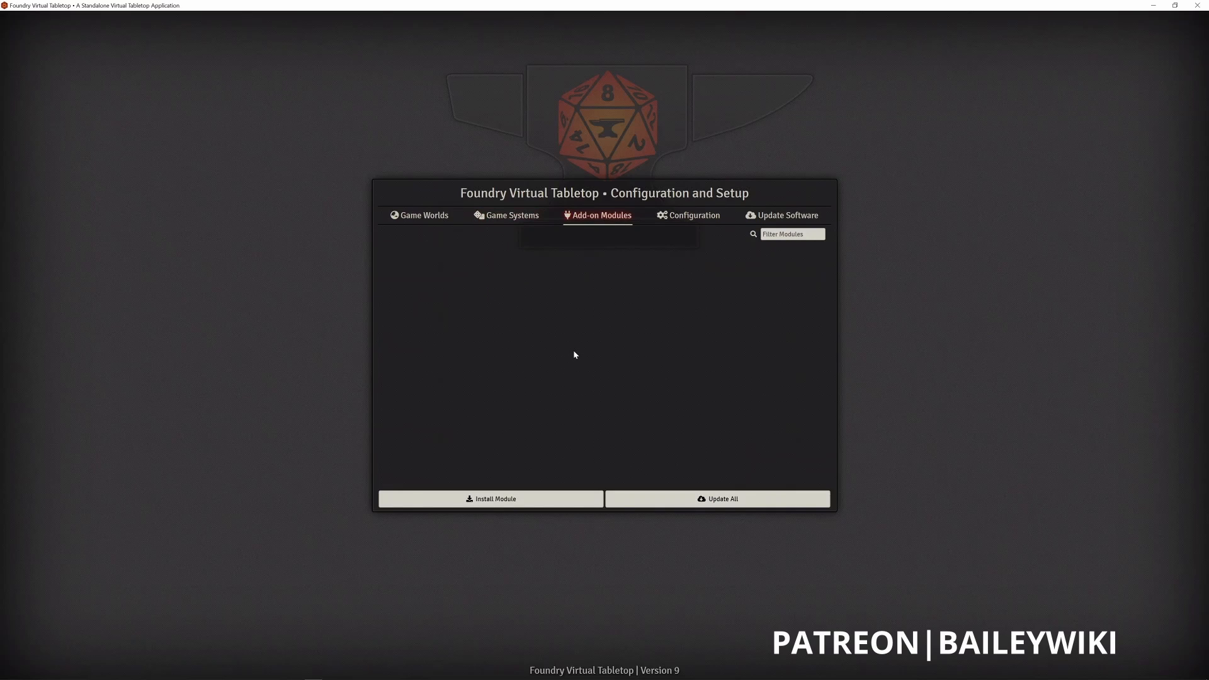
pyautogui.click(518, 219)
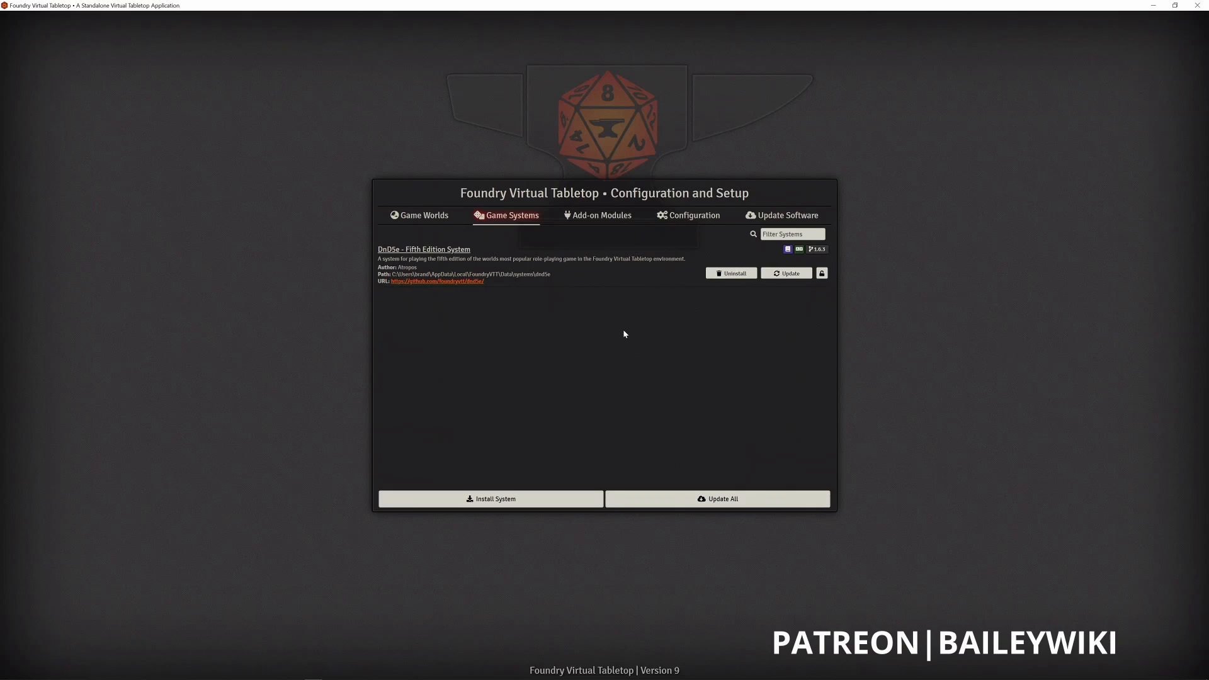
pyautogui.click(614, 217)
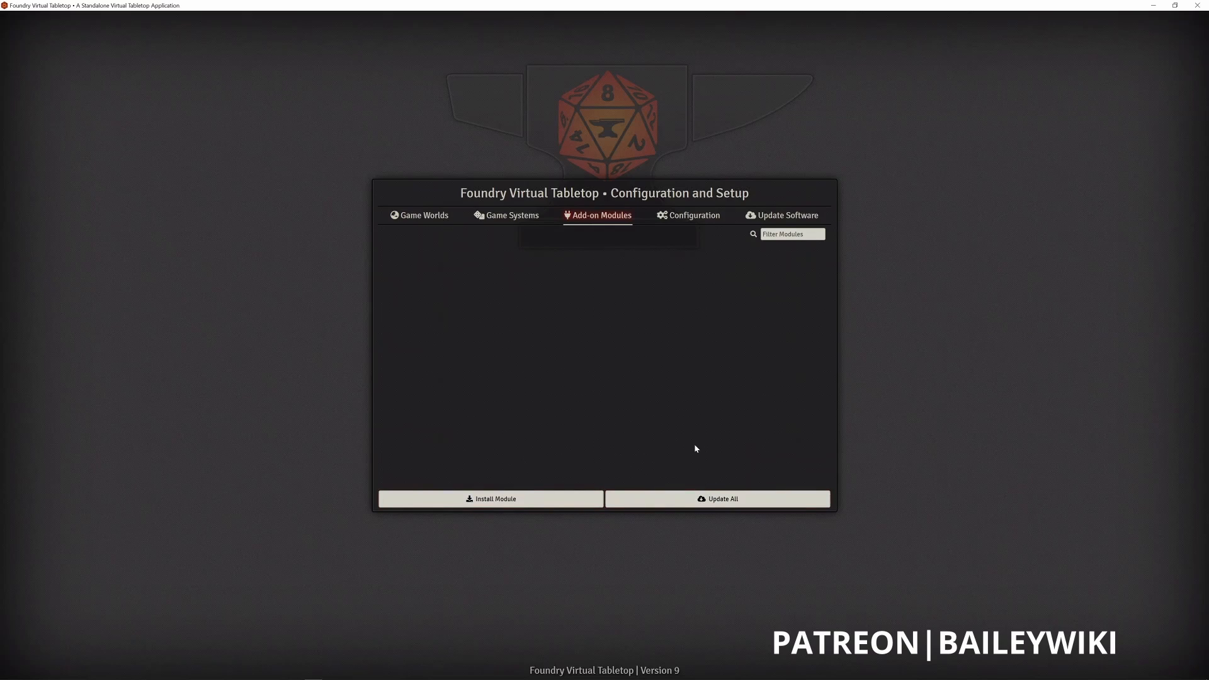
pyautogui.click(488, 499)
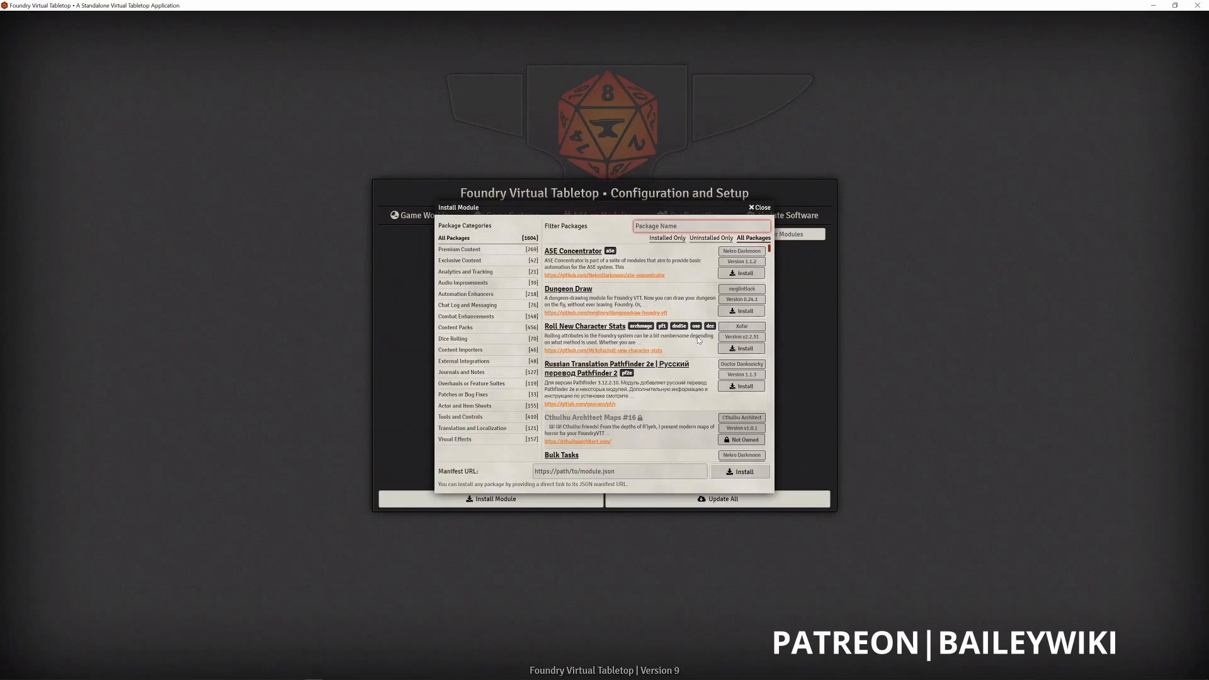
pyautogui.scroll(-6, 771, 261)
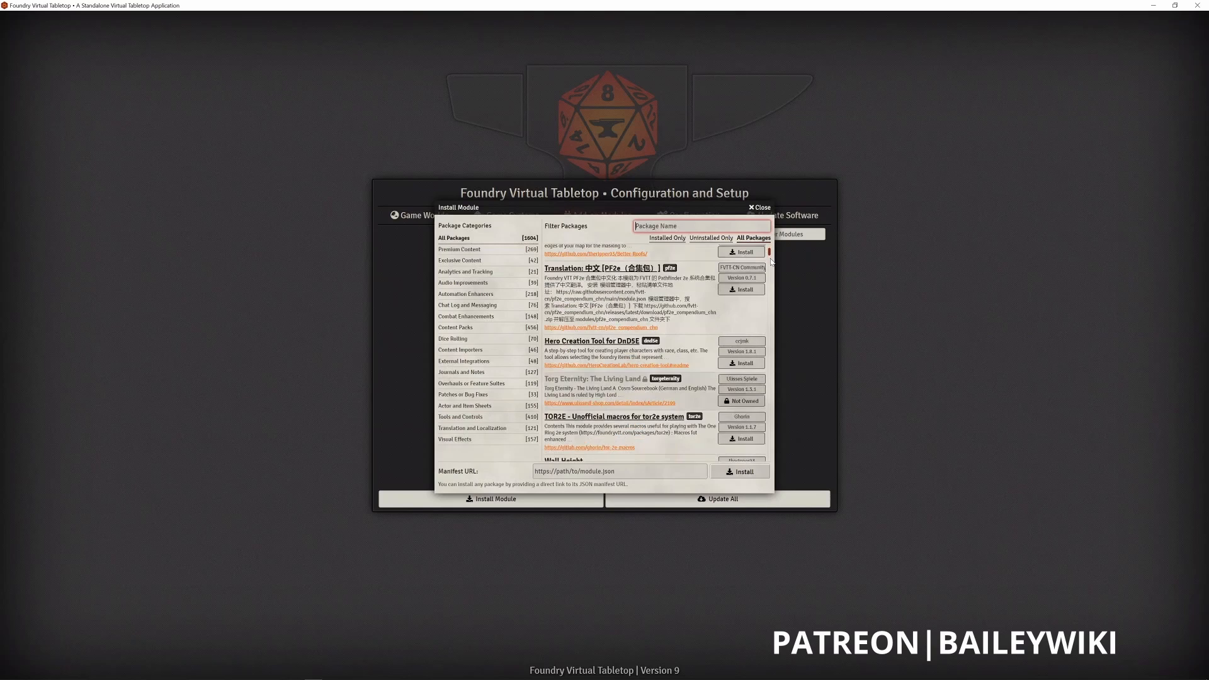
pyautogui.scroll(-20, 771, 262)
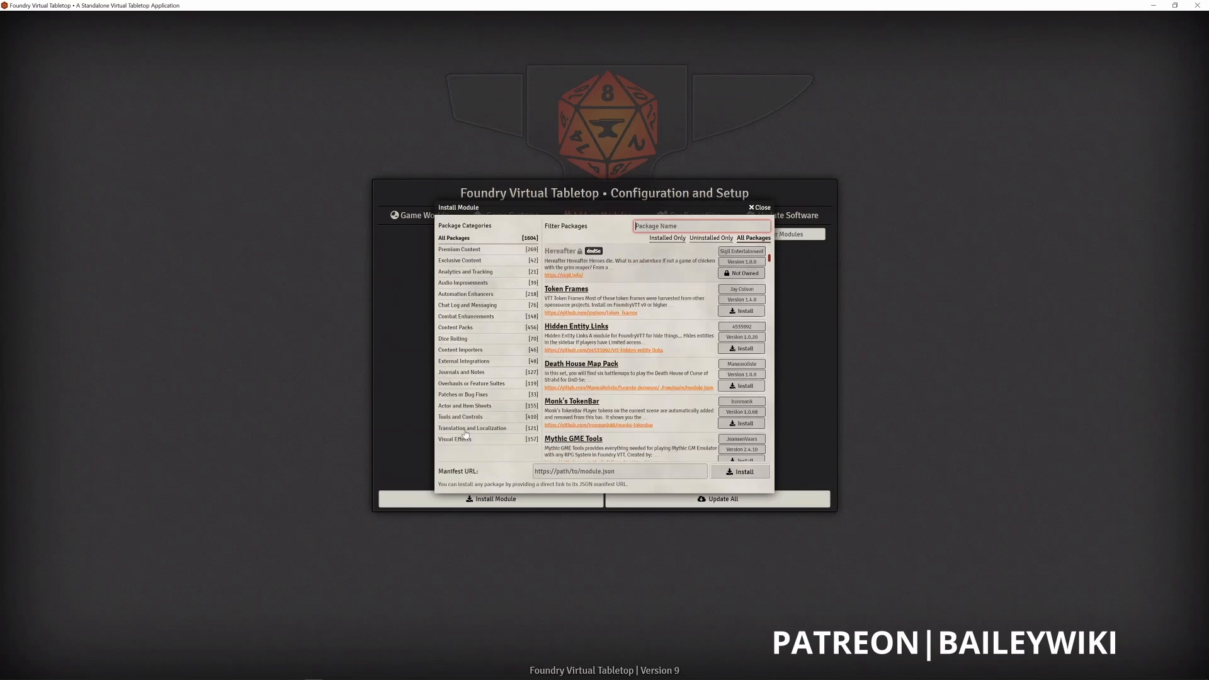
pyautogui.scroll(20, 465, 435)
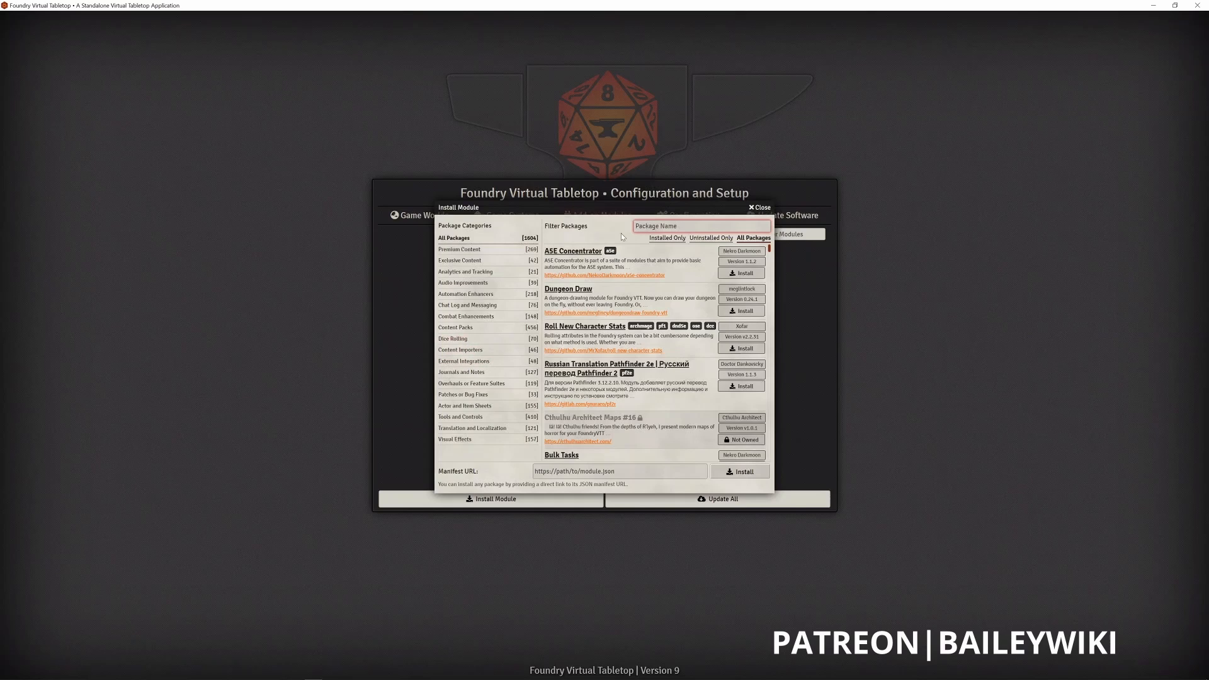
# - Filter the add-on modules by "Find the" and install the "Find the culprit!" module debugging helper
pyautogui.write('F')
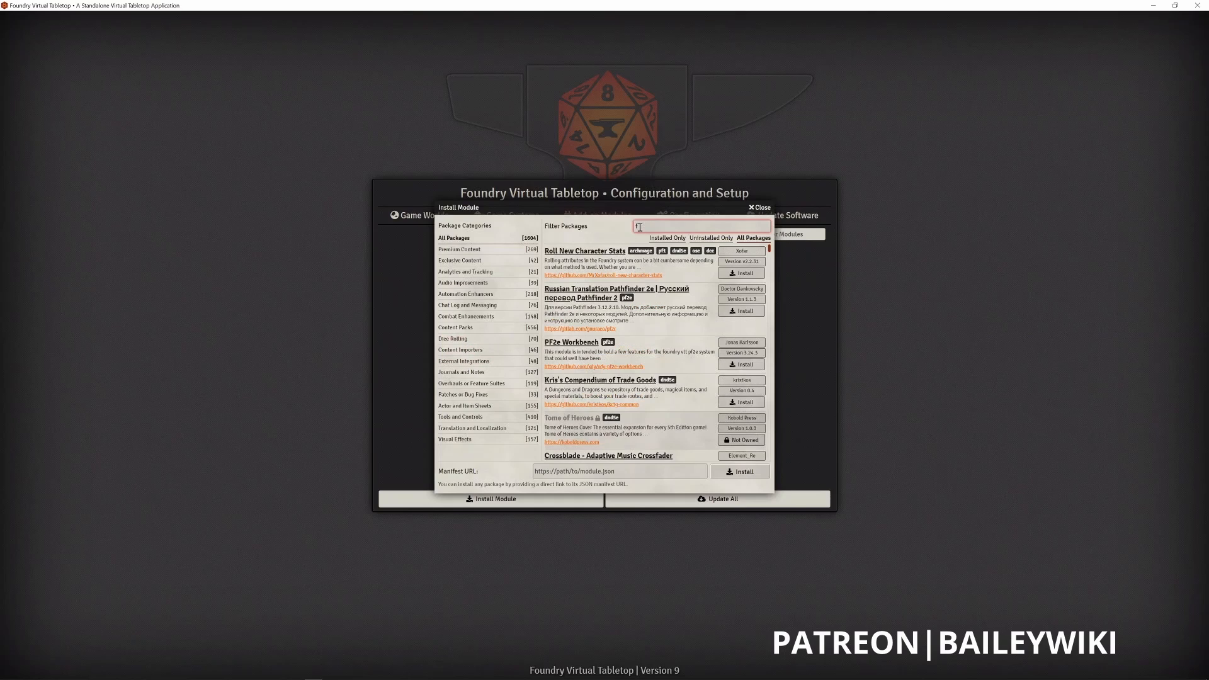
pyautogui.write('Tnd the')
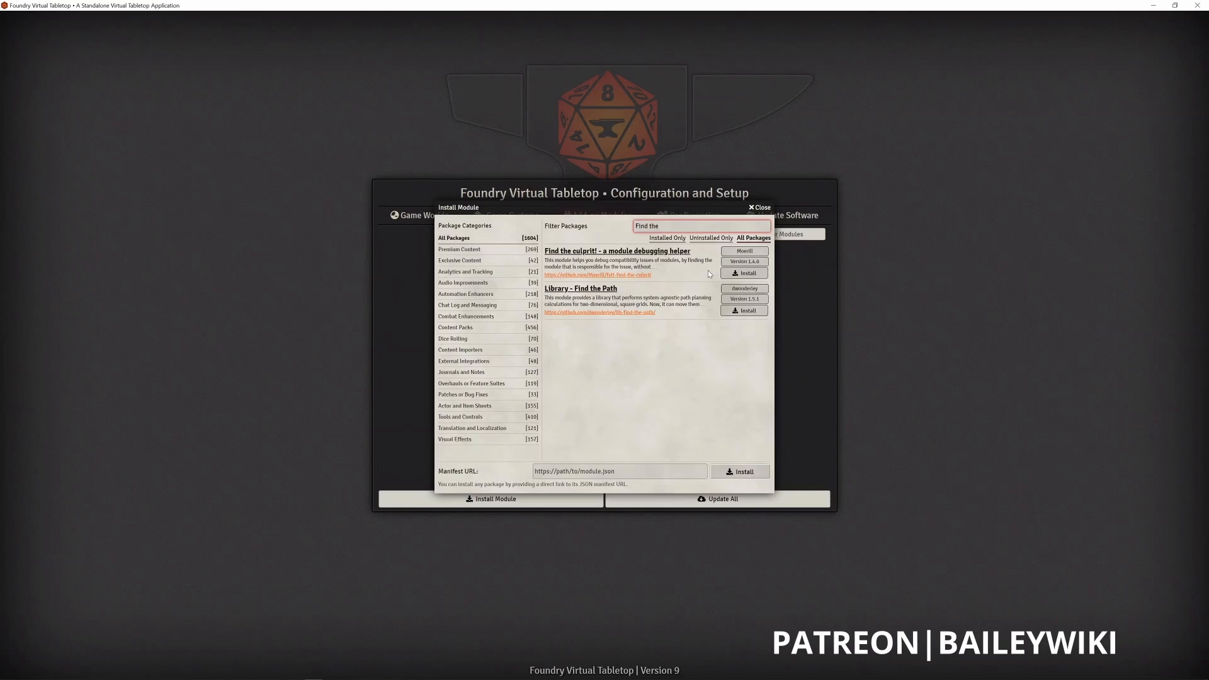
pyautogui.click(750, 274)
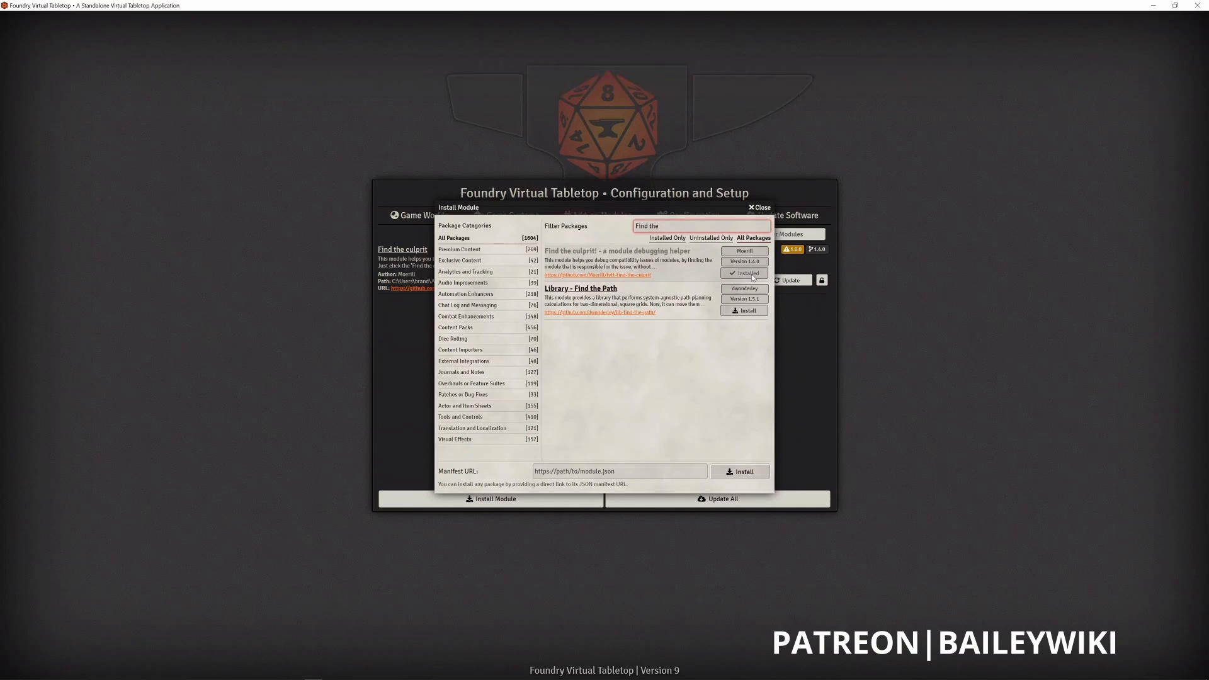
pyautogui.click(603, 221)
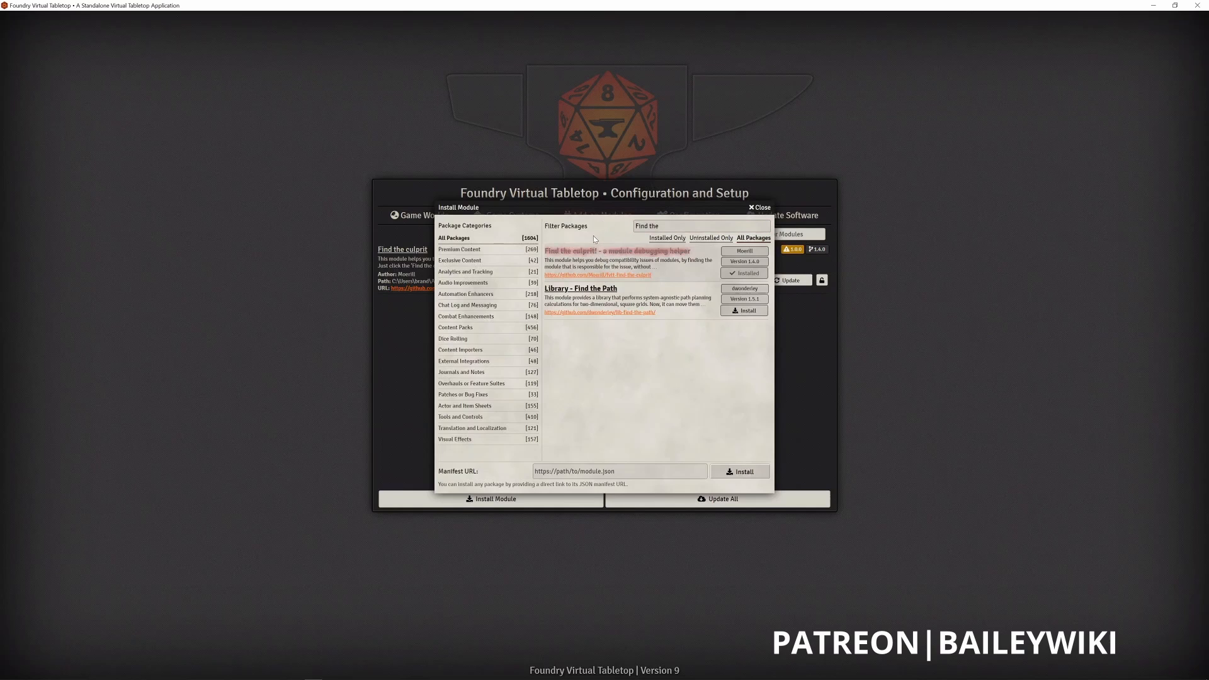
# - Filter the add-on modules by "Tidy UI" and install Tidy UI Game Settings
pyautogui.moveTo(588, 206); pyautogui.dragTo(594, 315)
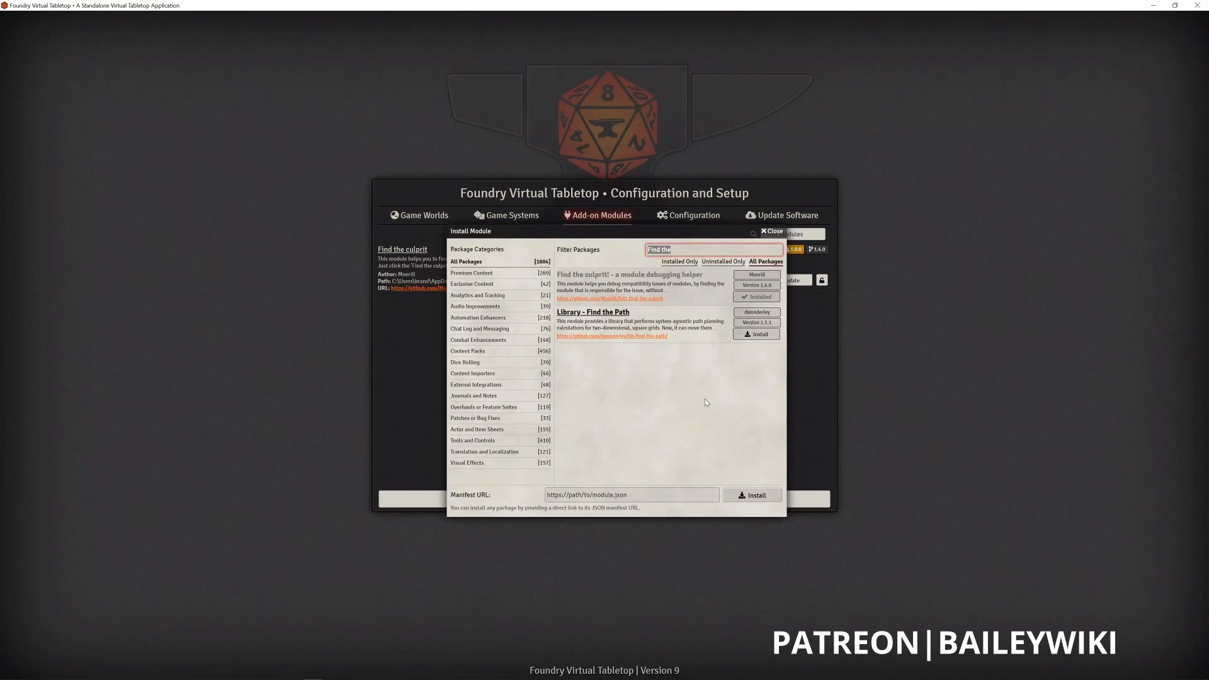
pyautogui.write('Tid')
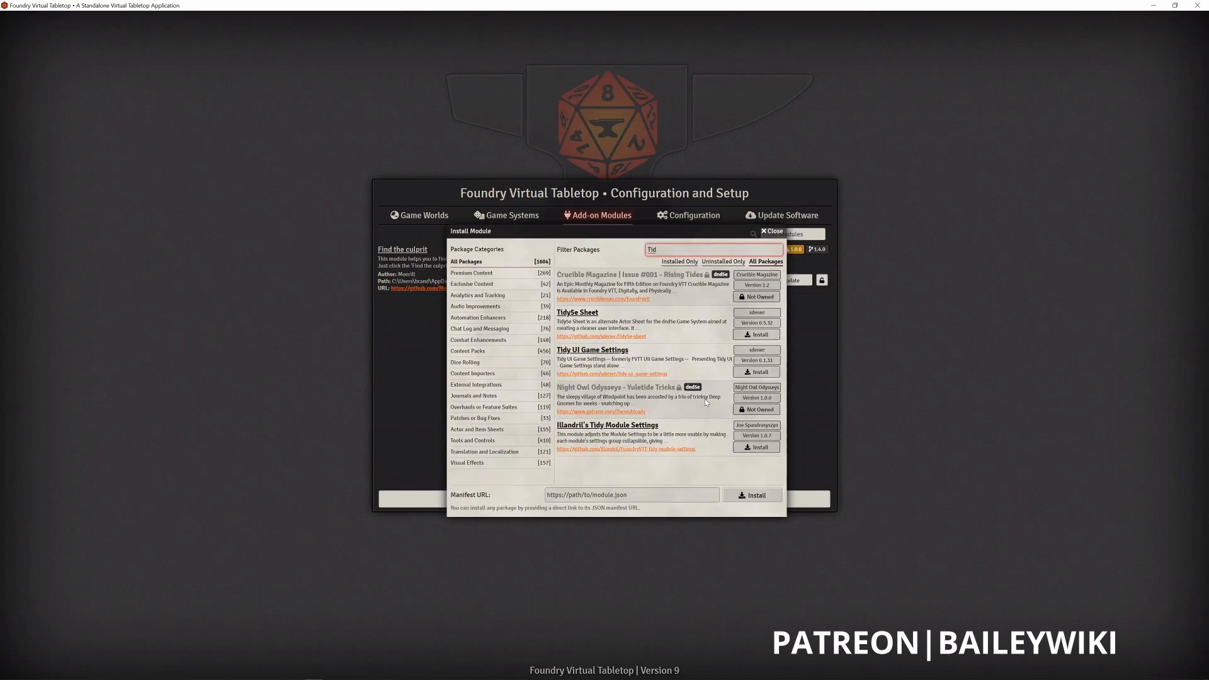
pyautogui.write('y UI')
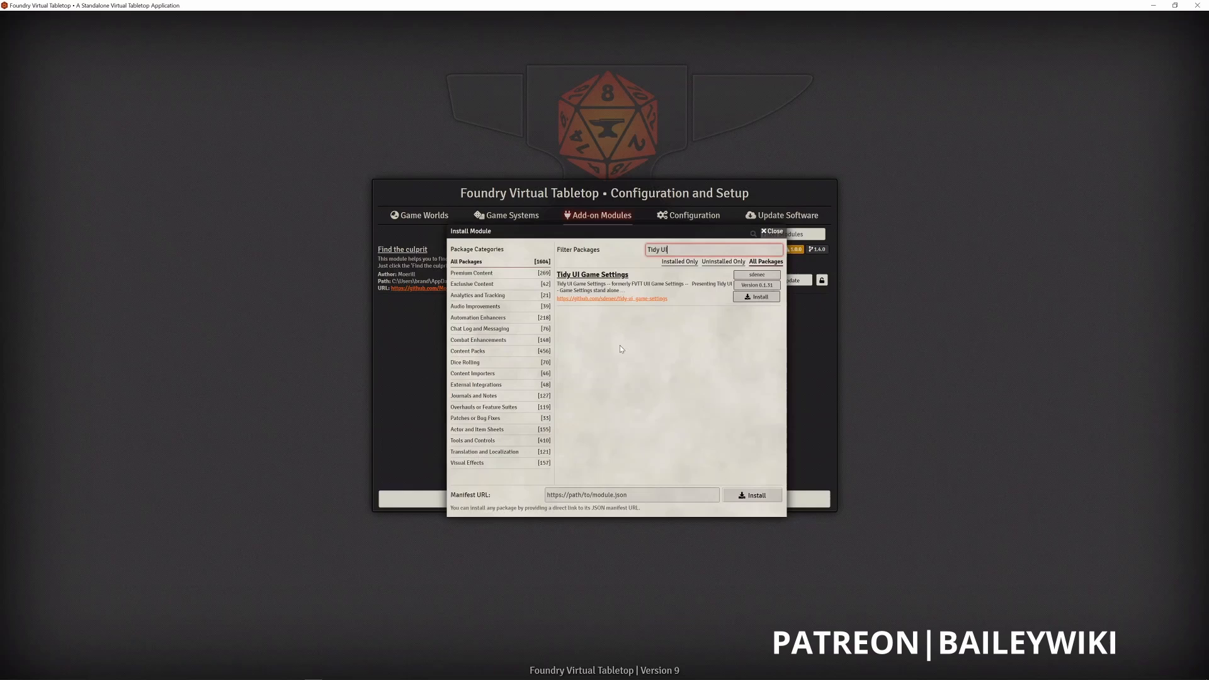
pyautogui.click(762, 298)
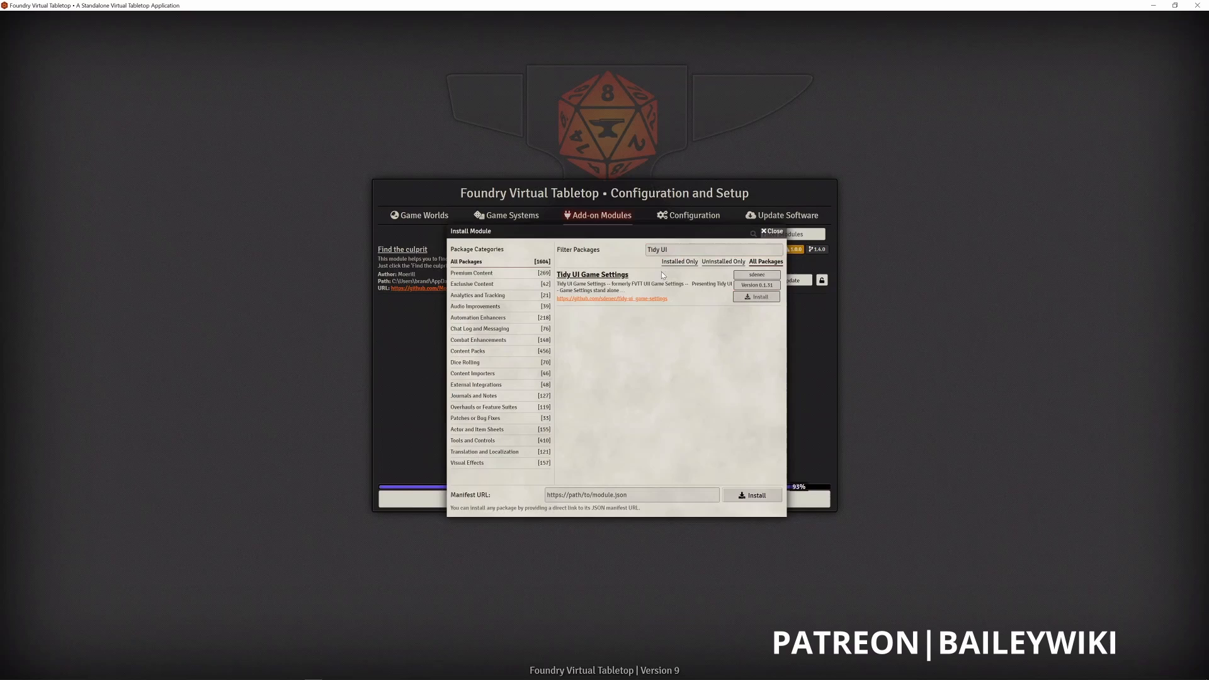
# - Filter the modules by "bai" and install Baileywiki Maps Pack together with its token-attacher, lib-wrapper and scene-packer dependencies
pyautogui.tripleClick(677, 250)
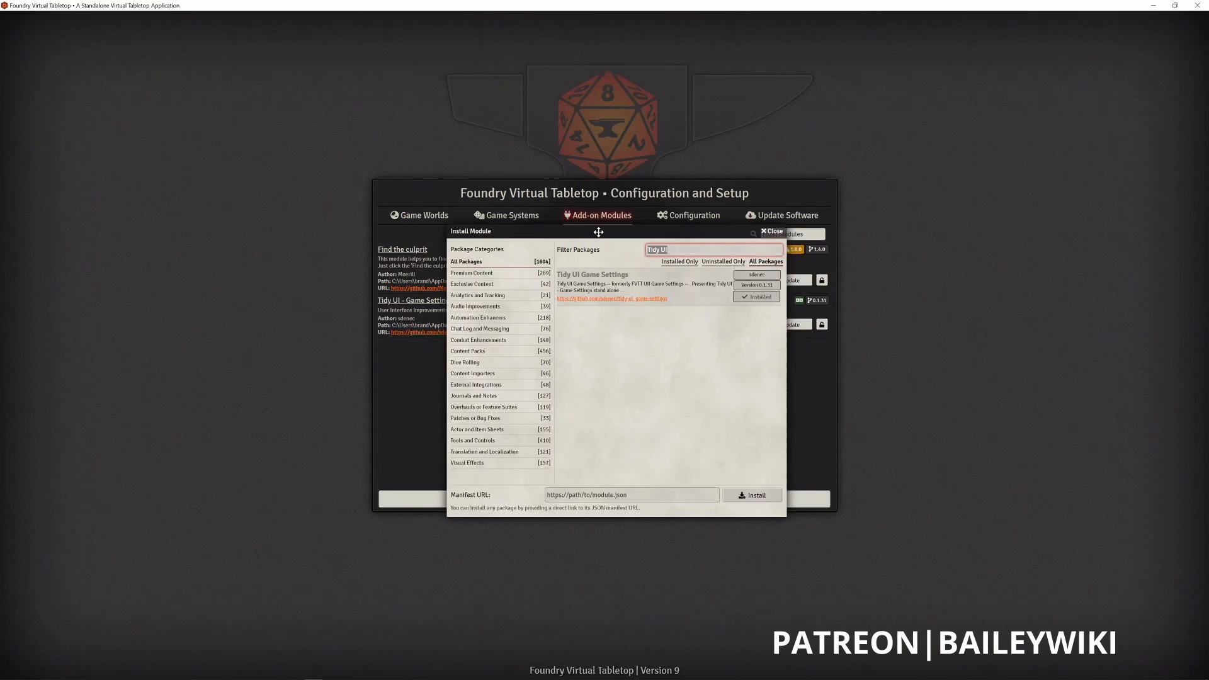
pyautogui.moveTo(599, 232); pyautogui.dragTo(605, 271)
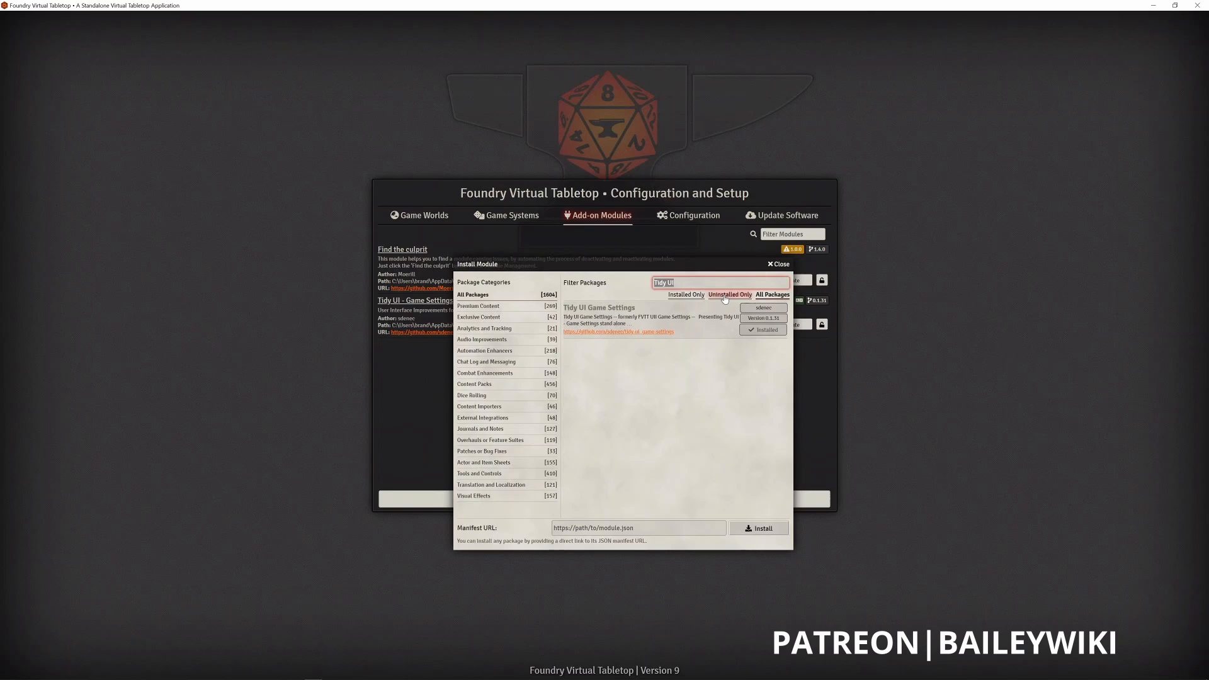
pyautogui.write('bai')
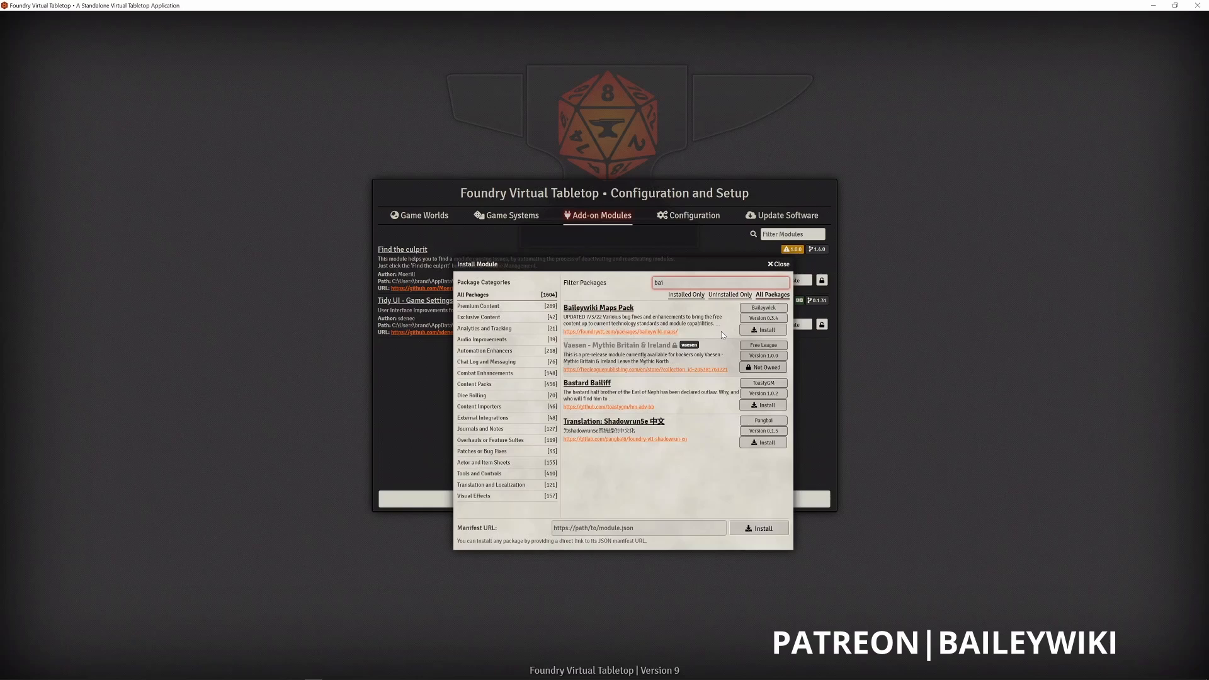
pyautogui.click(766, 334)
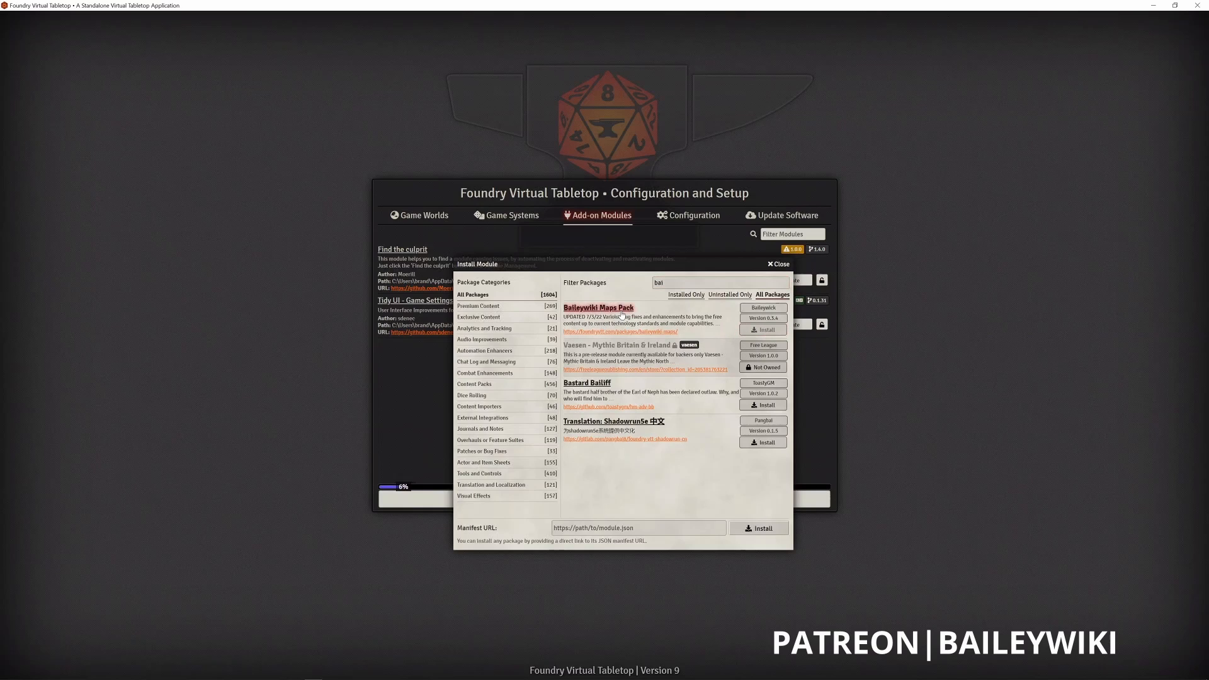
pyautogui.moveTo(625, 342); pyautogui.dragTo(432, 511)
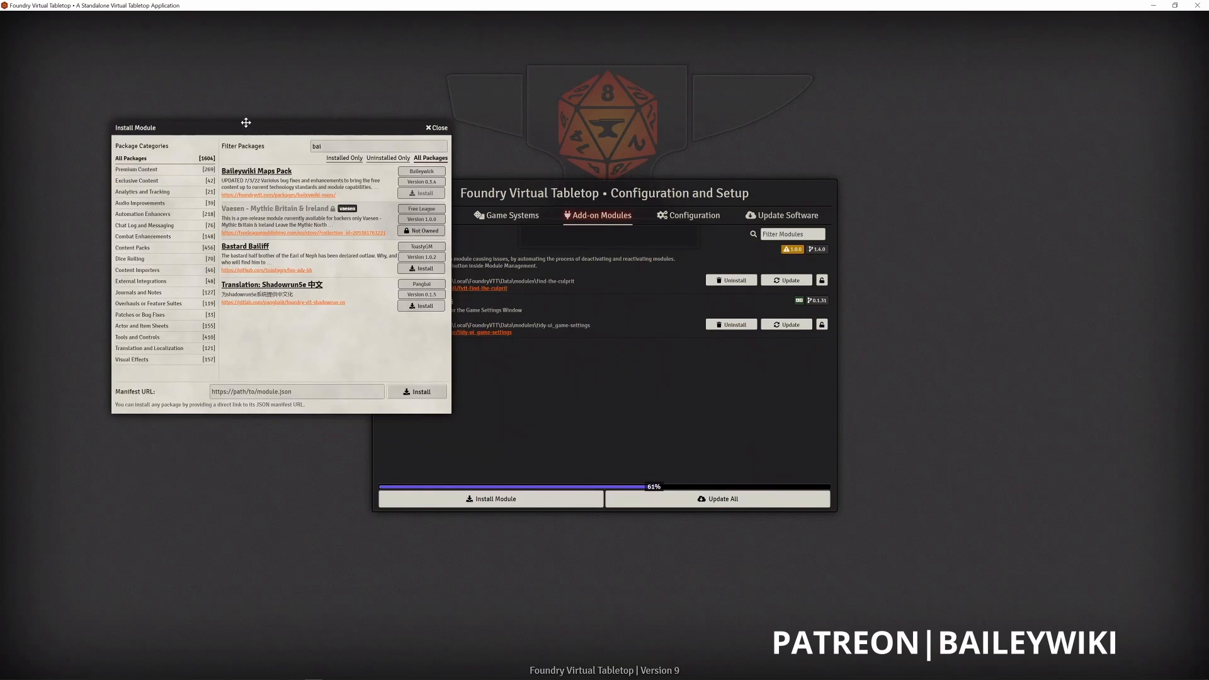
pyautogui.moveTo(302, 129); pyautogui.dragTo(605, 104)
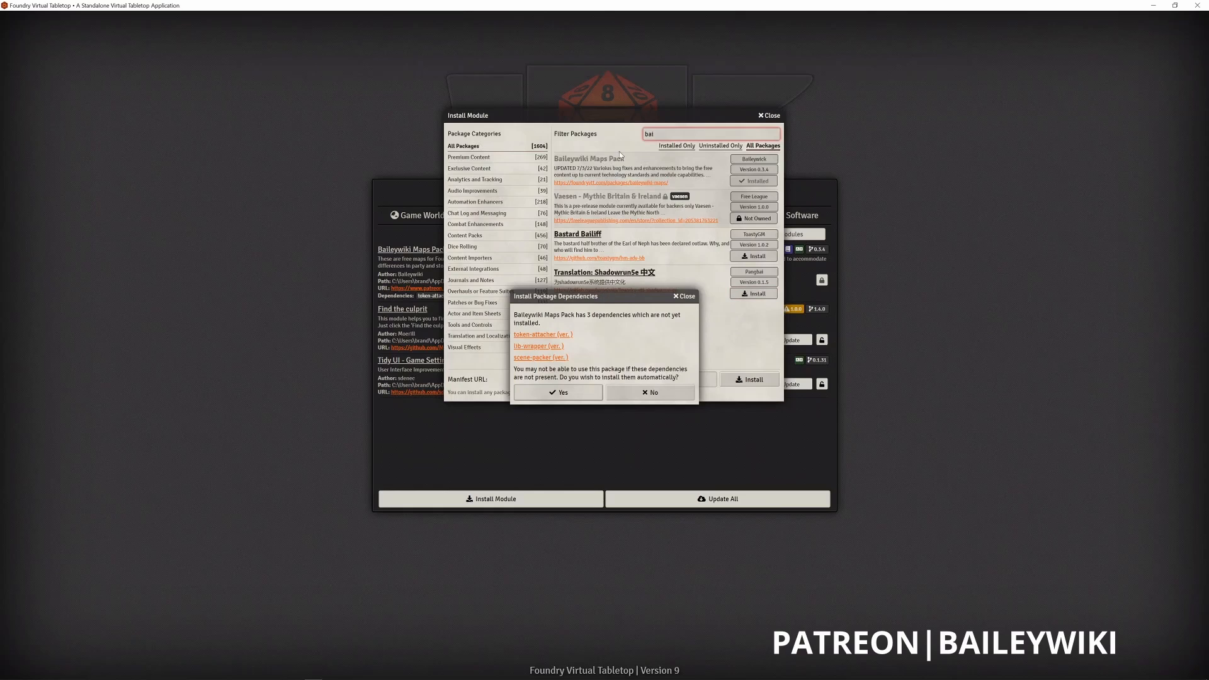
pyautogui.moveTo(589, 296); pyautogui.dragTo(603, 230)
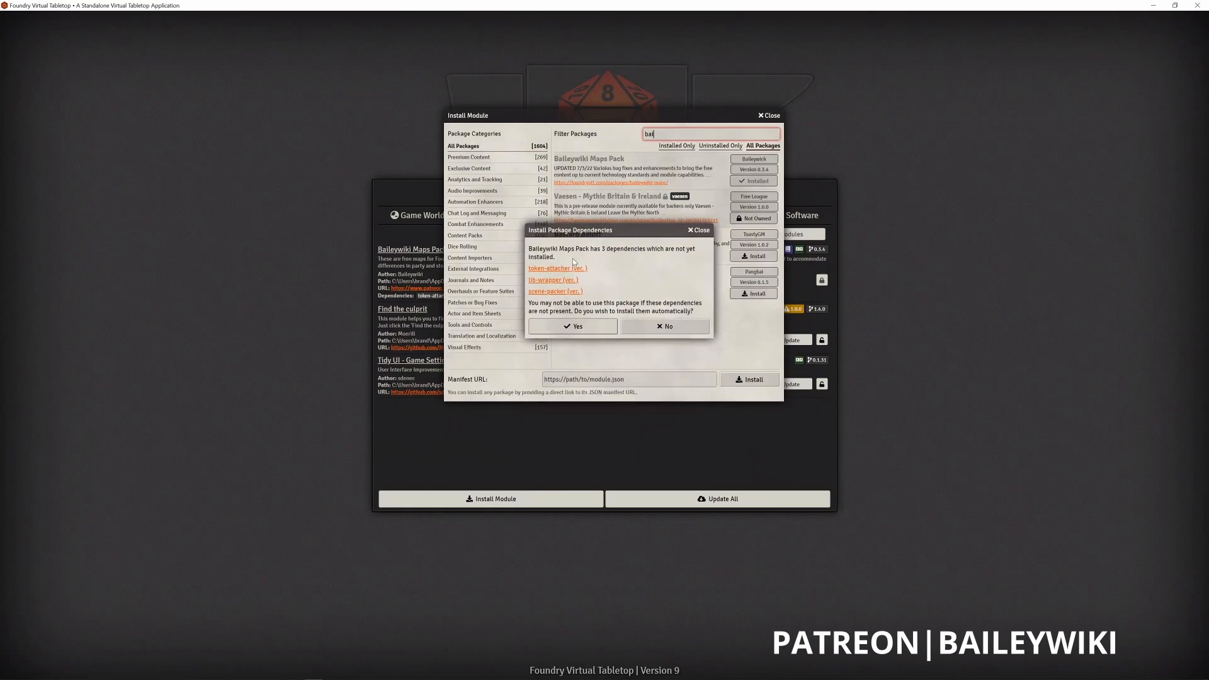
pyautogui.click(572, 326)
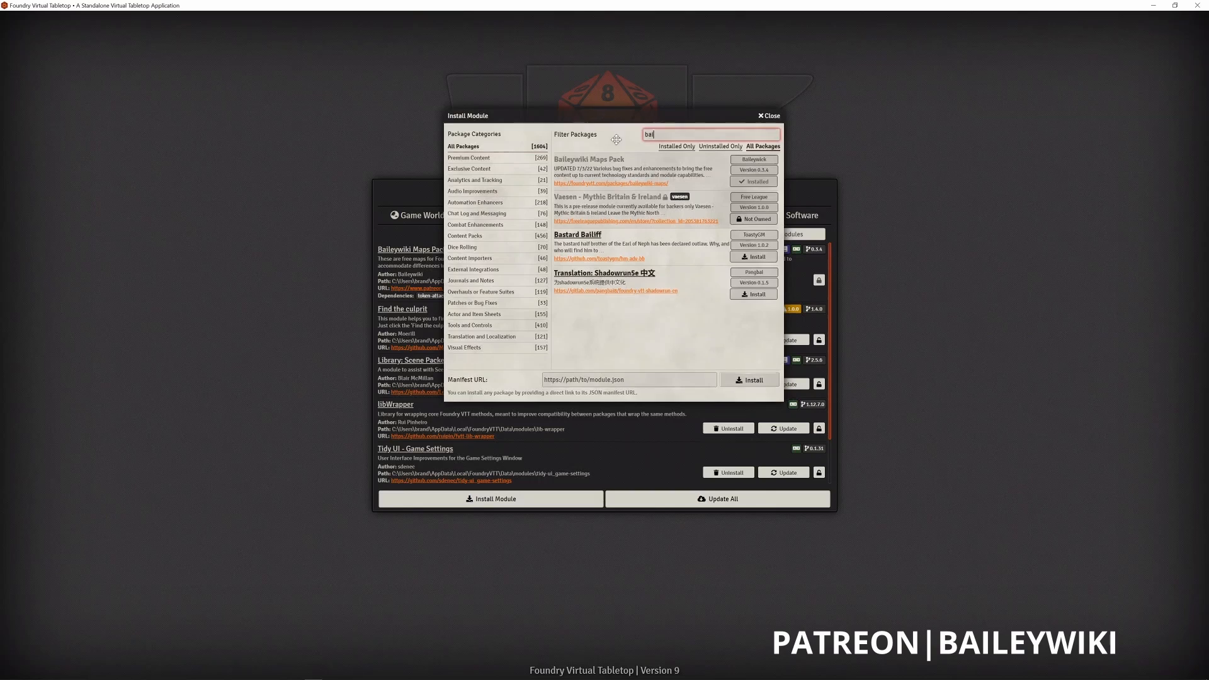
pyautogui.moveTo(608, 116); pyautogui.dragTo(624, 180)
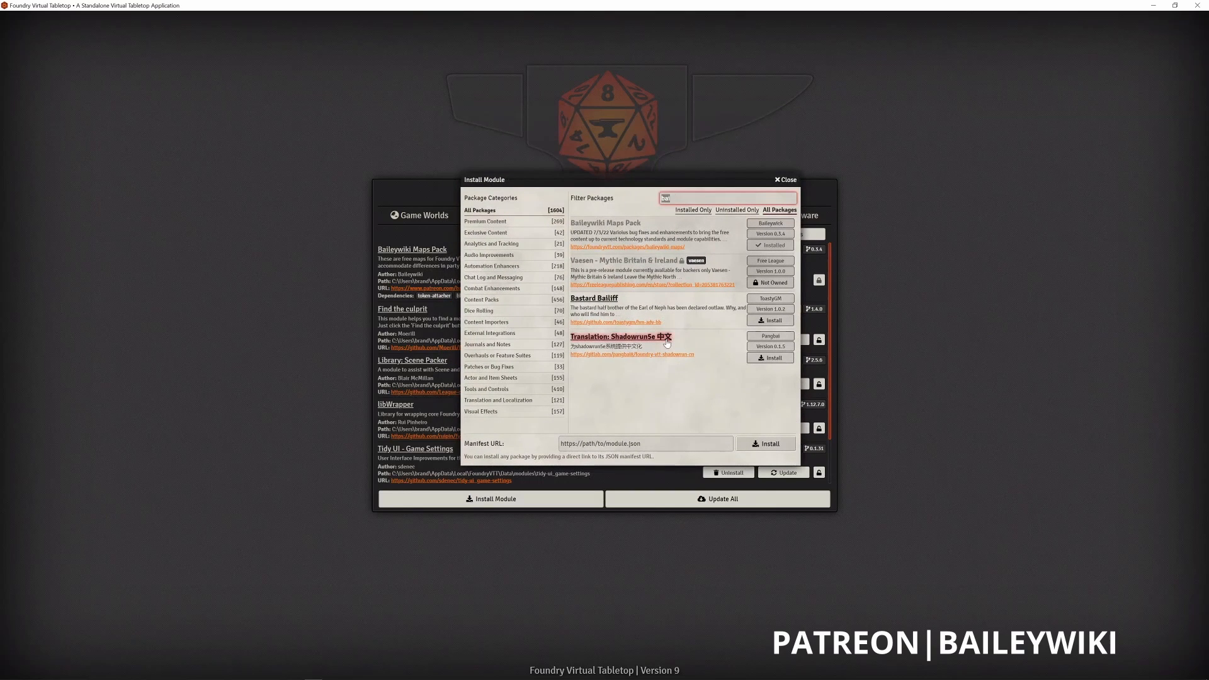
pyautogui.click(669, 412)
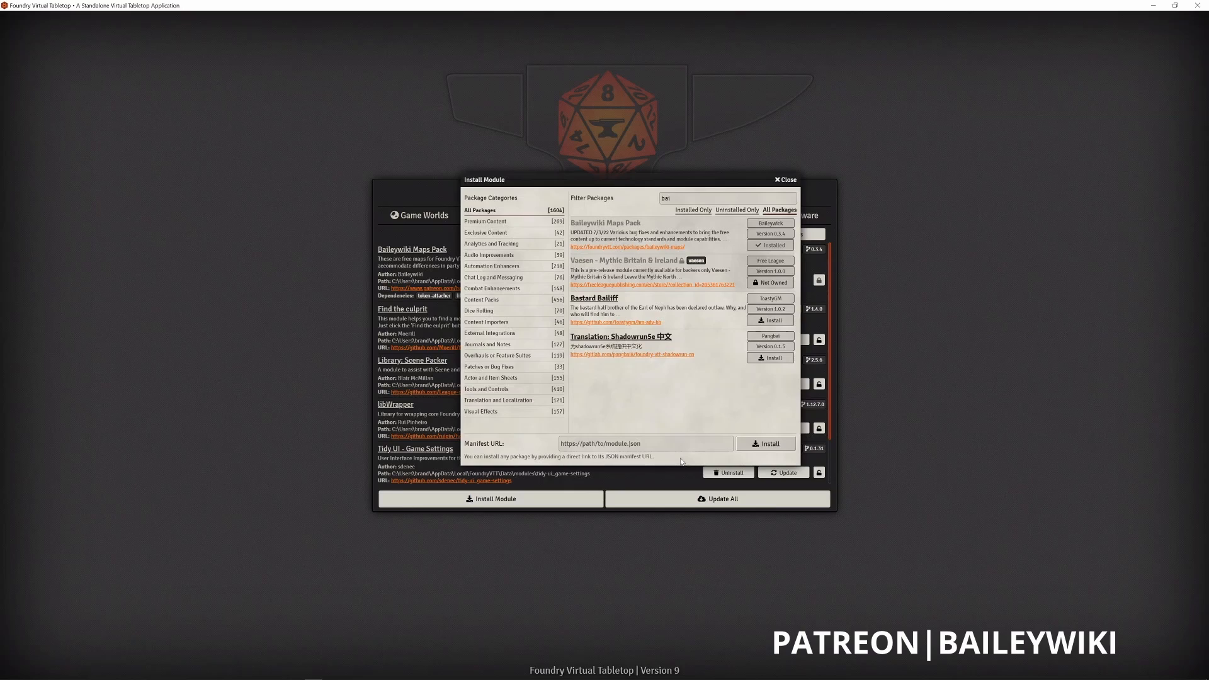
pyautogui.click(641, 444)
pyautogui.click(662, 408)
pyautogui.moveTo(547, 181); pyautogui.dragTo(536, 211)
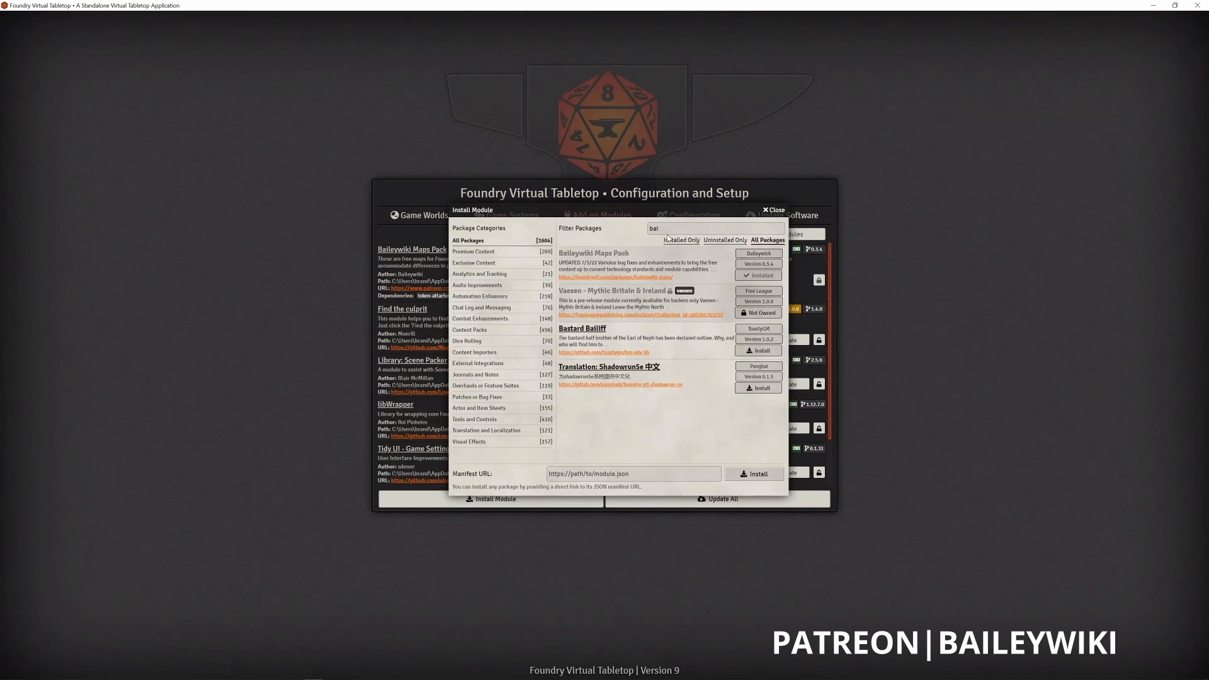
# - Clear the package filter and look through the modules in the Audio Improvements category
pyautogui.doubleClick(667, 233)
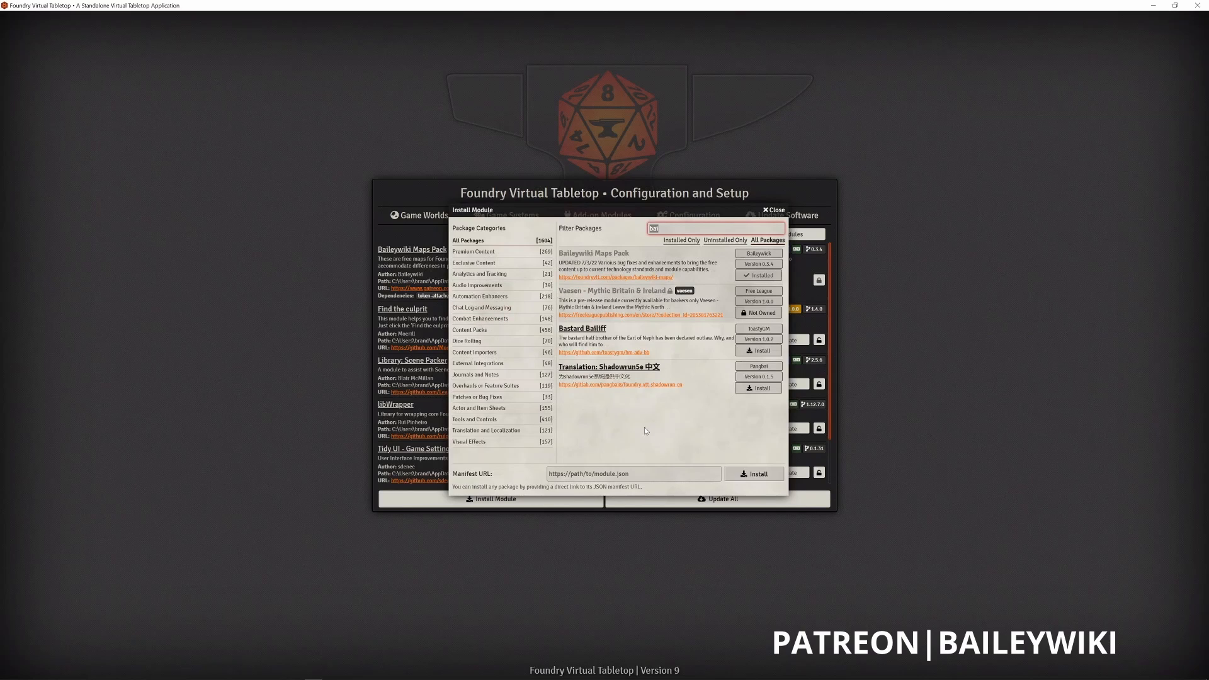
pyautogui.click(470, 286)
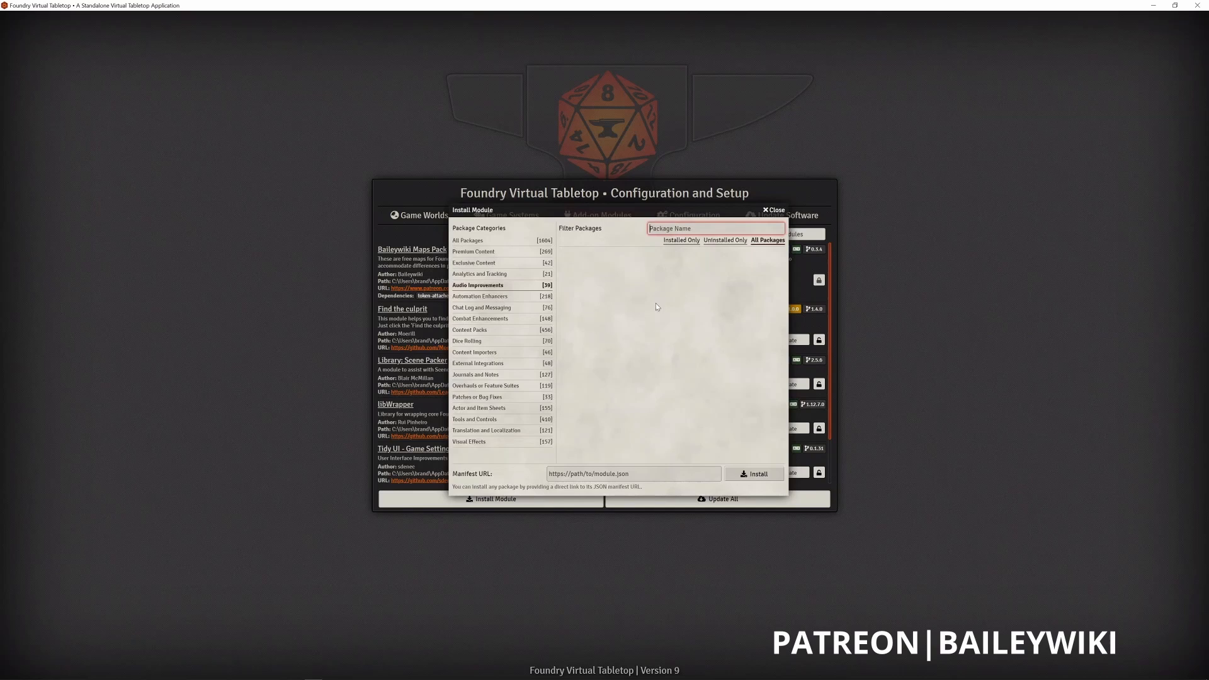
pyautogui.press('BackSpace')
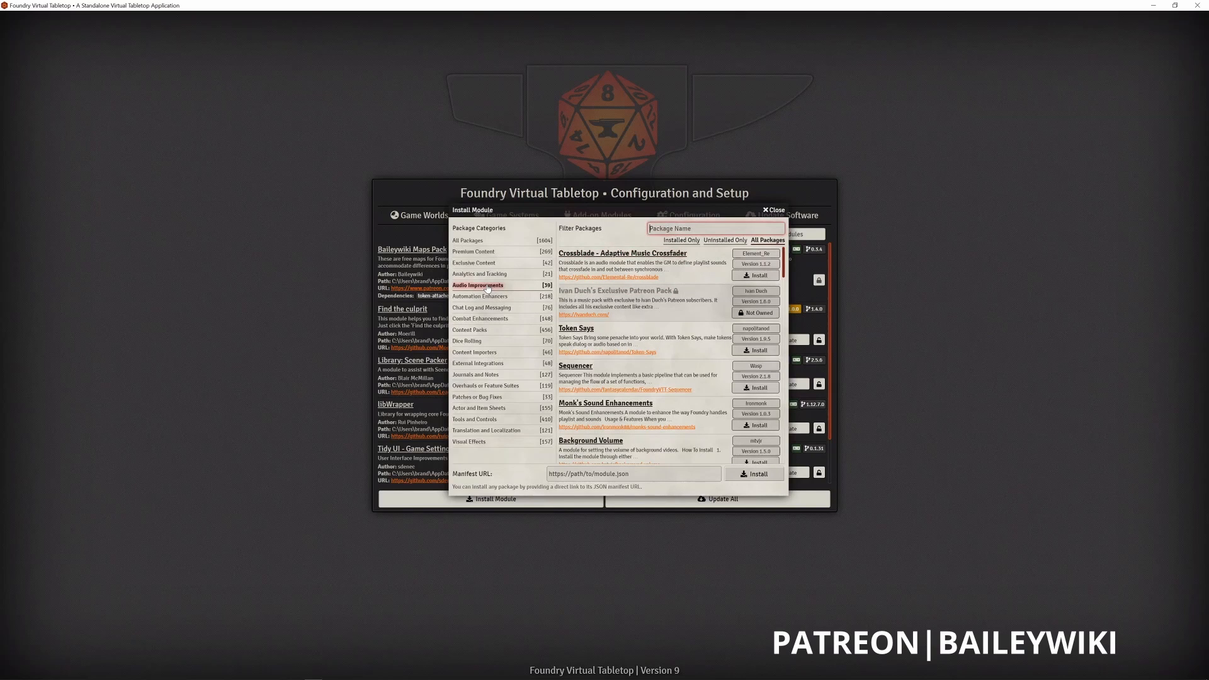
pyautogui.scroll(-3, 611, 310)
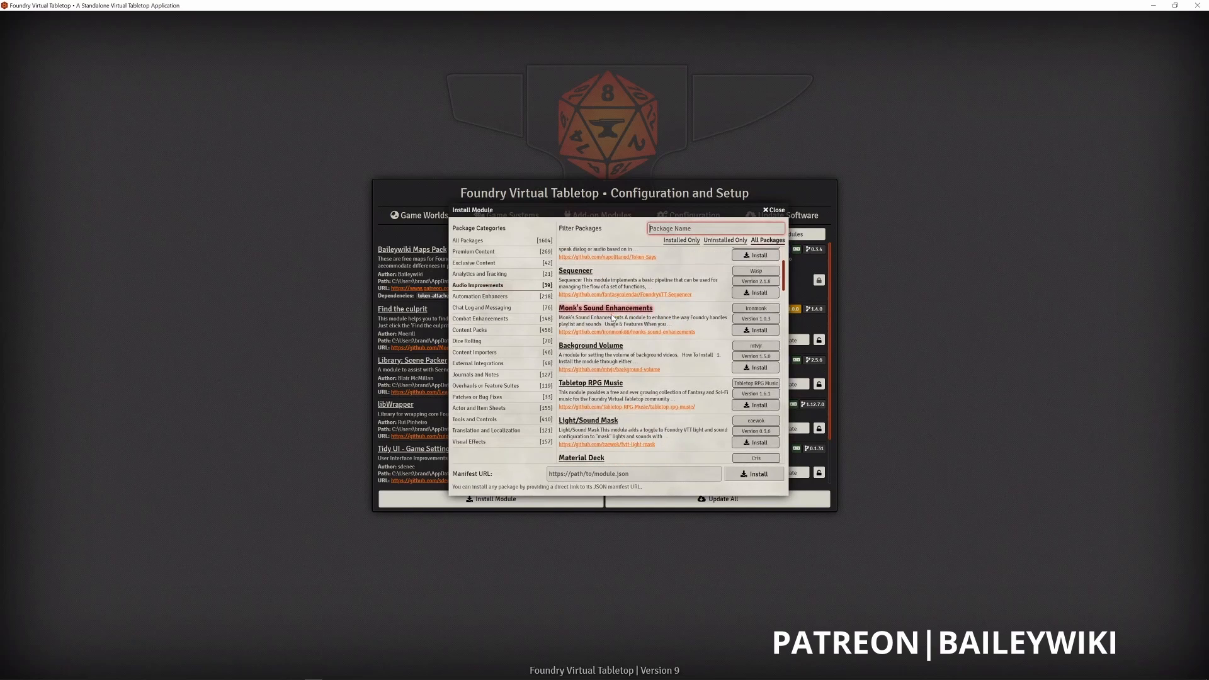
pyautogui.scroll(-1, 613, 317)
pyautogui.scroll(-3, 615, 334)
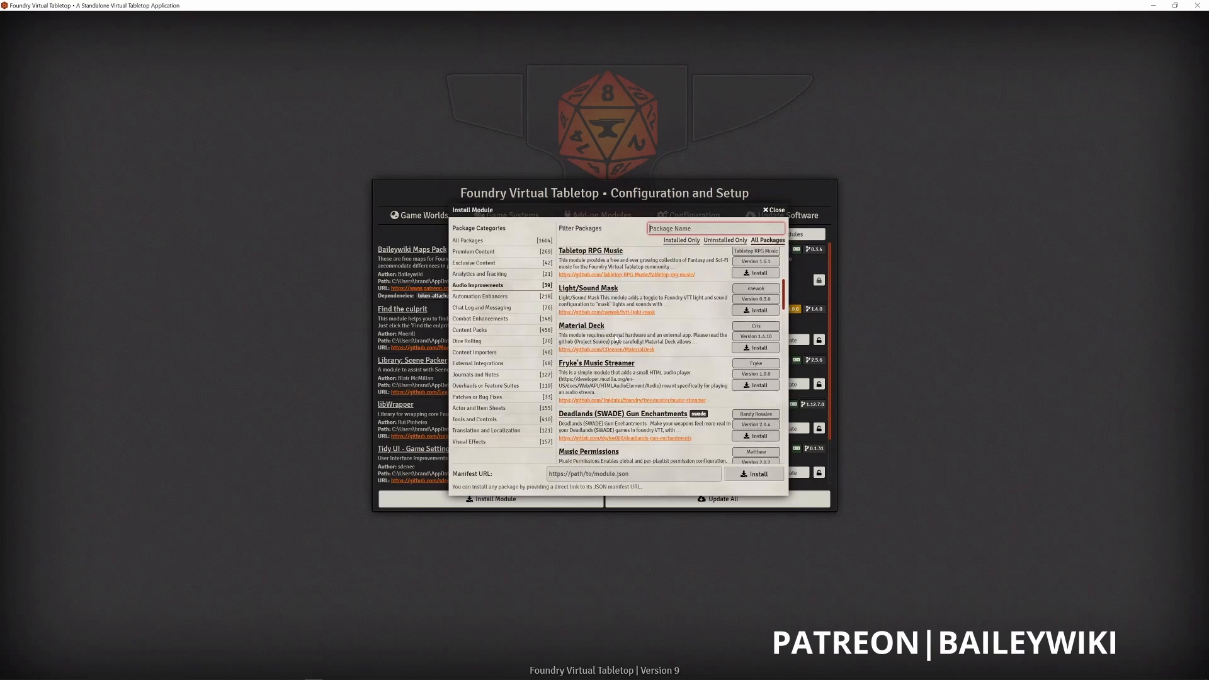
pyautogui.scroll(-2, 612, 329)
pyautogui.scroll(9, 613, 328)
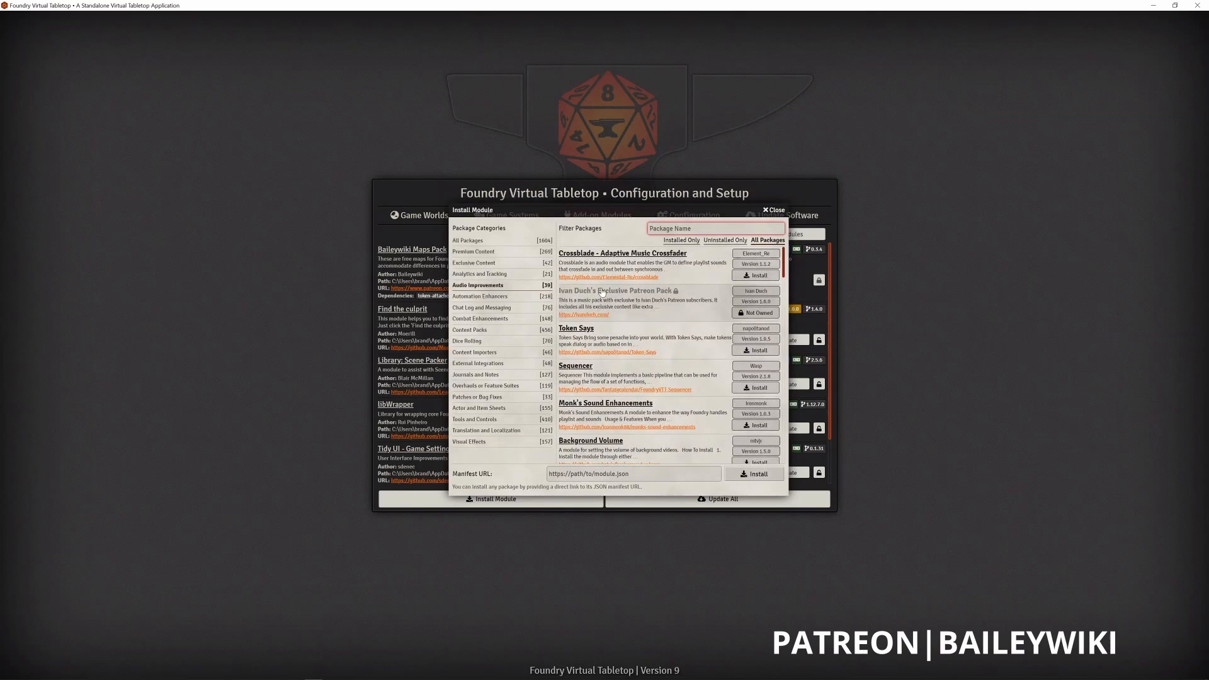
# - Filter all packages by "midi" and install Midi Quality of Life Improvements together with its socketlib dependency
pyautogui.moveTo(585, 212); pyautogui.dragTo(585, 217)
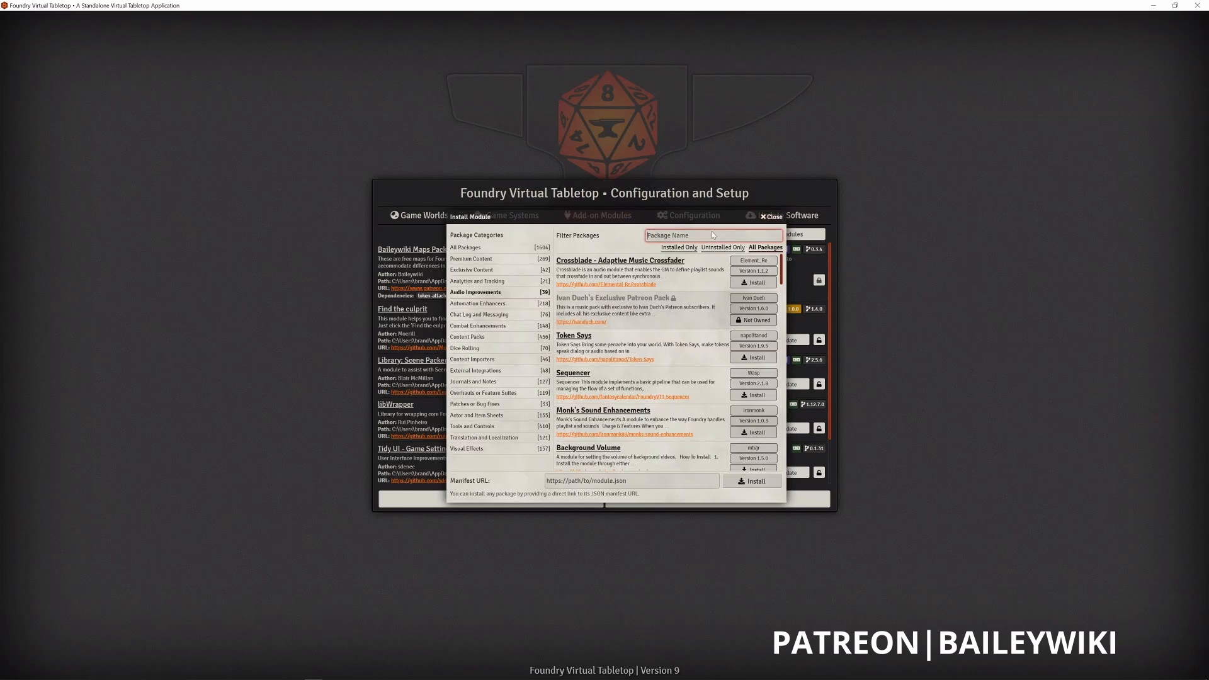
pyautogui.write('midi')
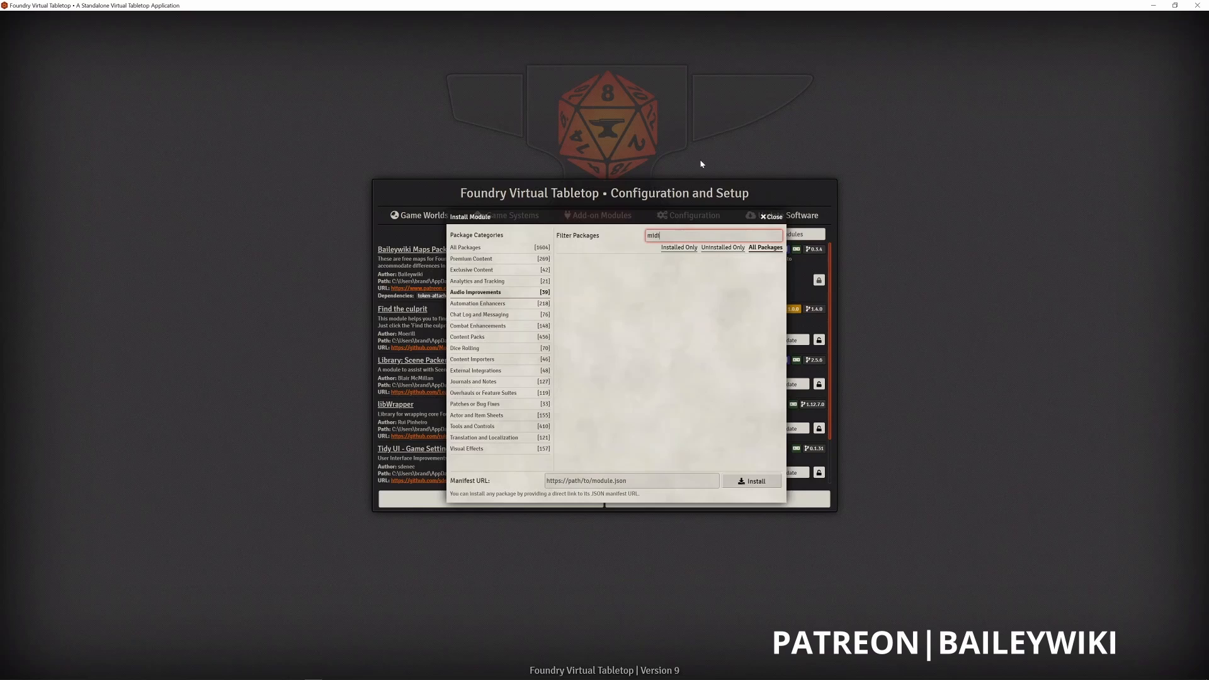
pyautogui.click(466, 250)
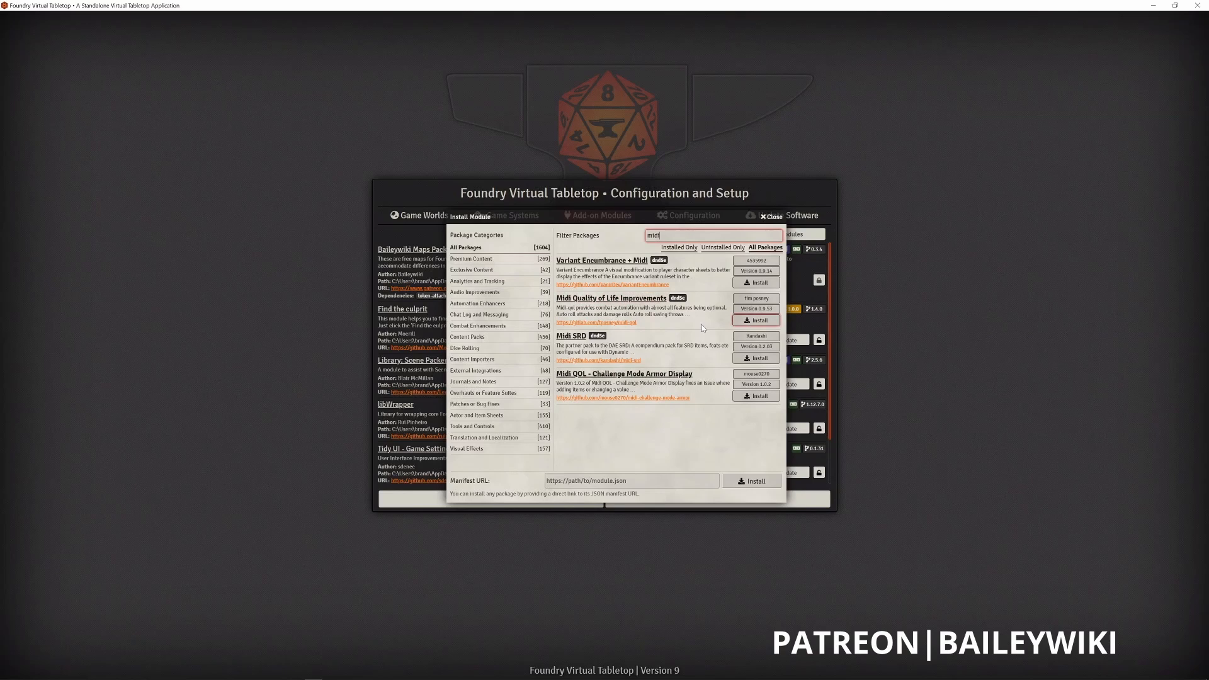
pyautogui.click(753, 322)
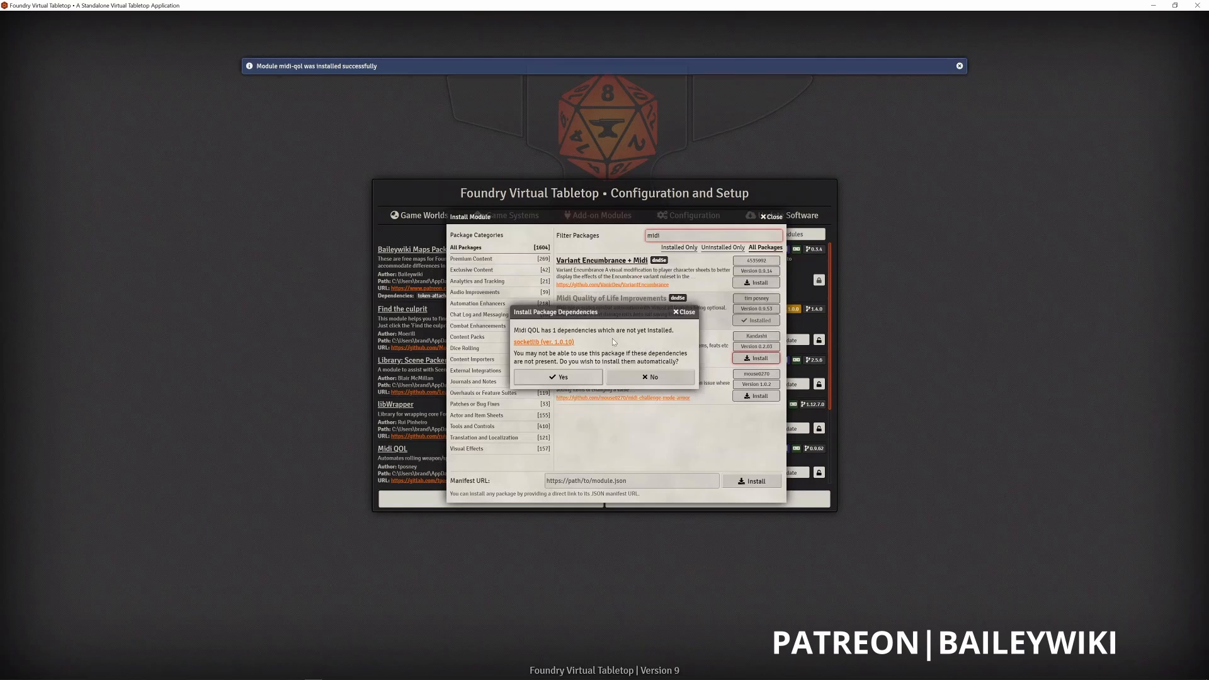
pyautogui.click(558, 377)
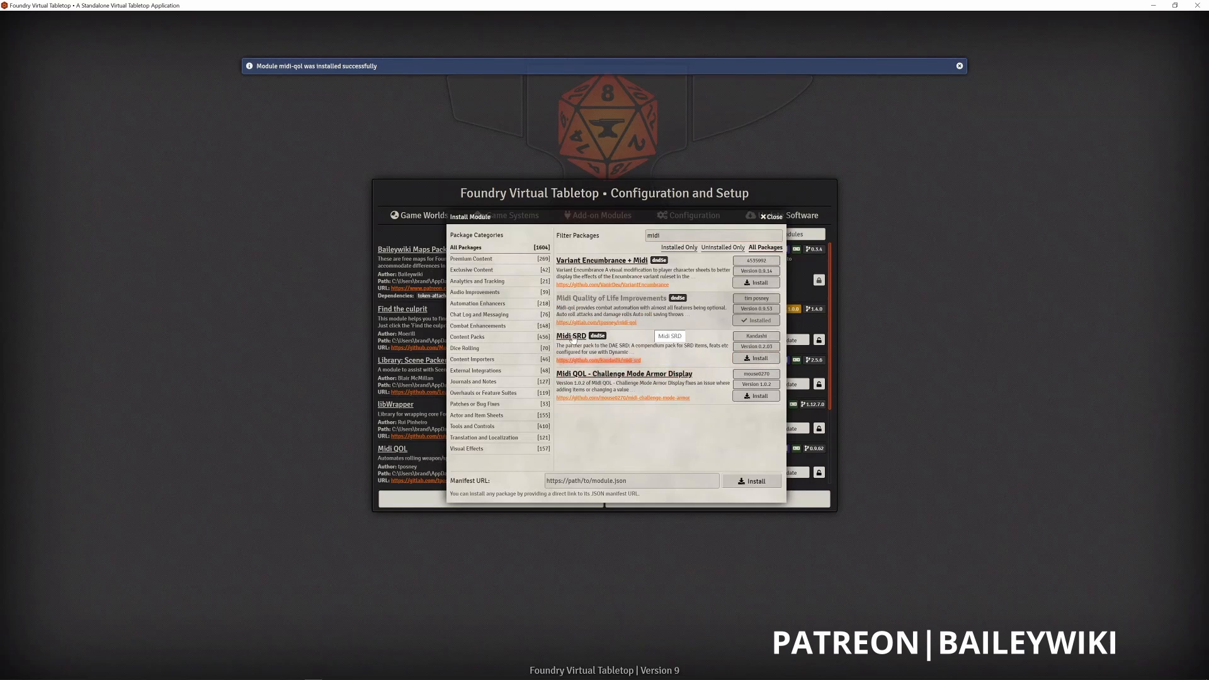
# - Install Midi SRD with its dae, advanced-macros, foundryvtt-simple-calendar and times-up dependencies, and close the module installer
pyautogui.click(753, 359)
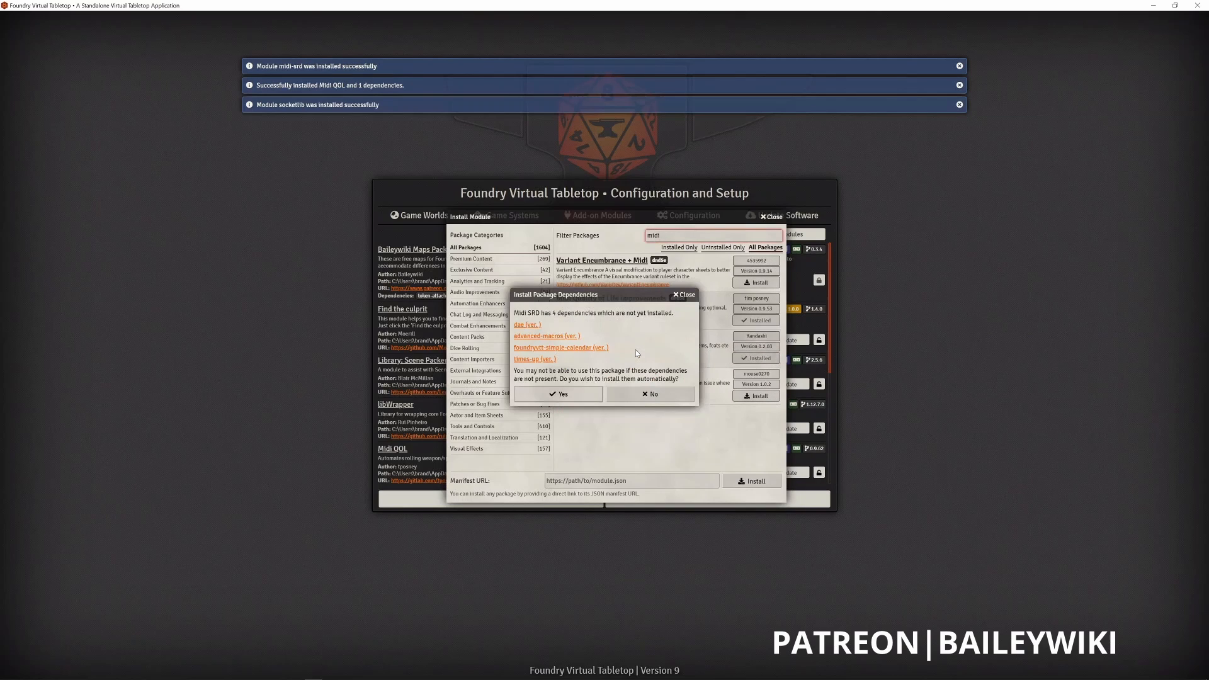
pyautogui.click(567, 395)
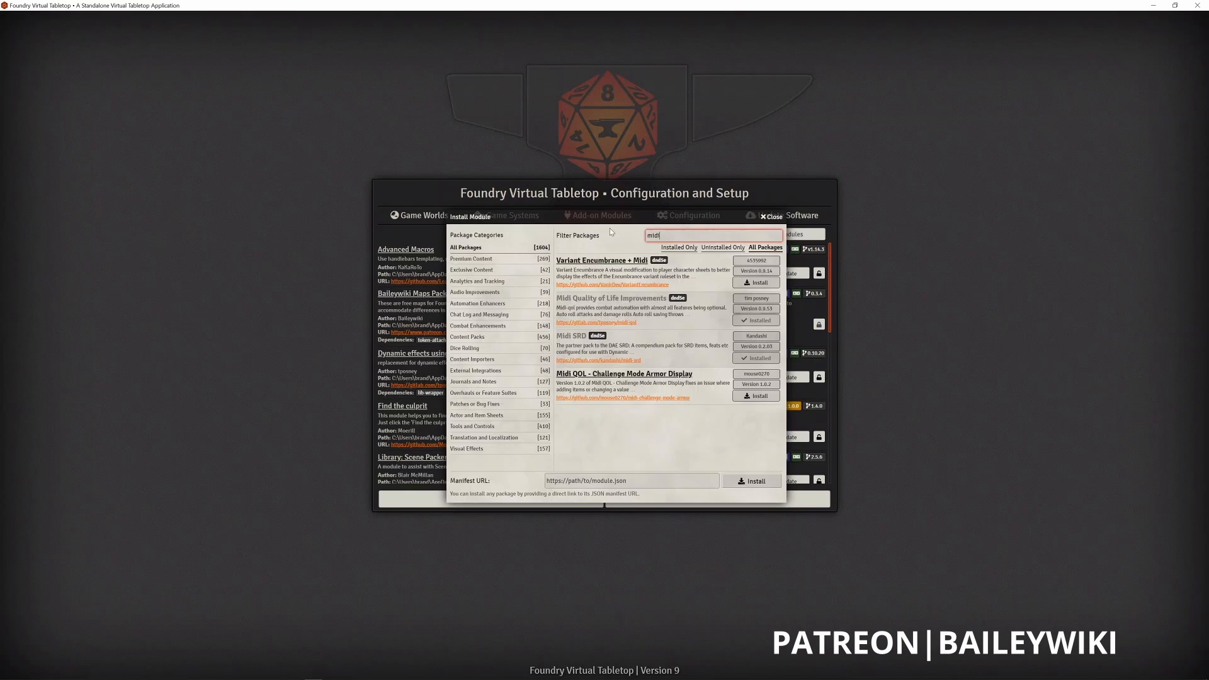
pyautogui.click(768, 217)
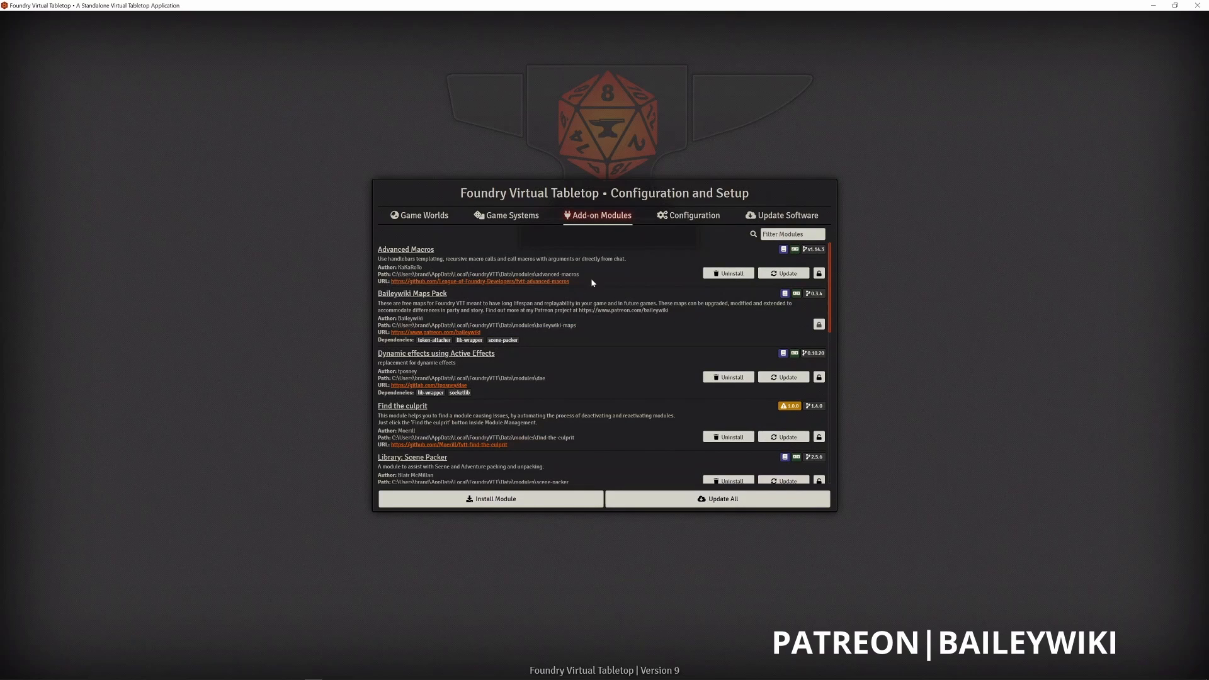
# - Review the application's configuration settings and the software update options
pyautogui.click(686, 220)
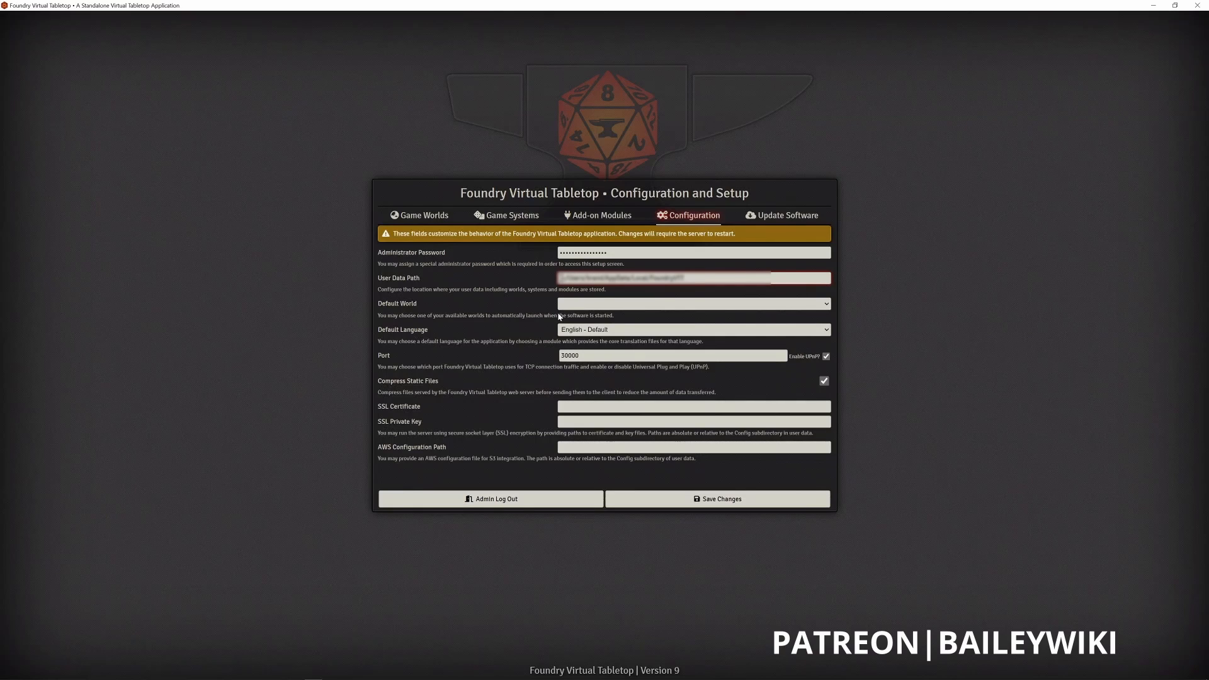
pyautogui.click(536, 285)
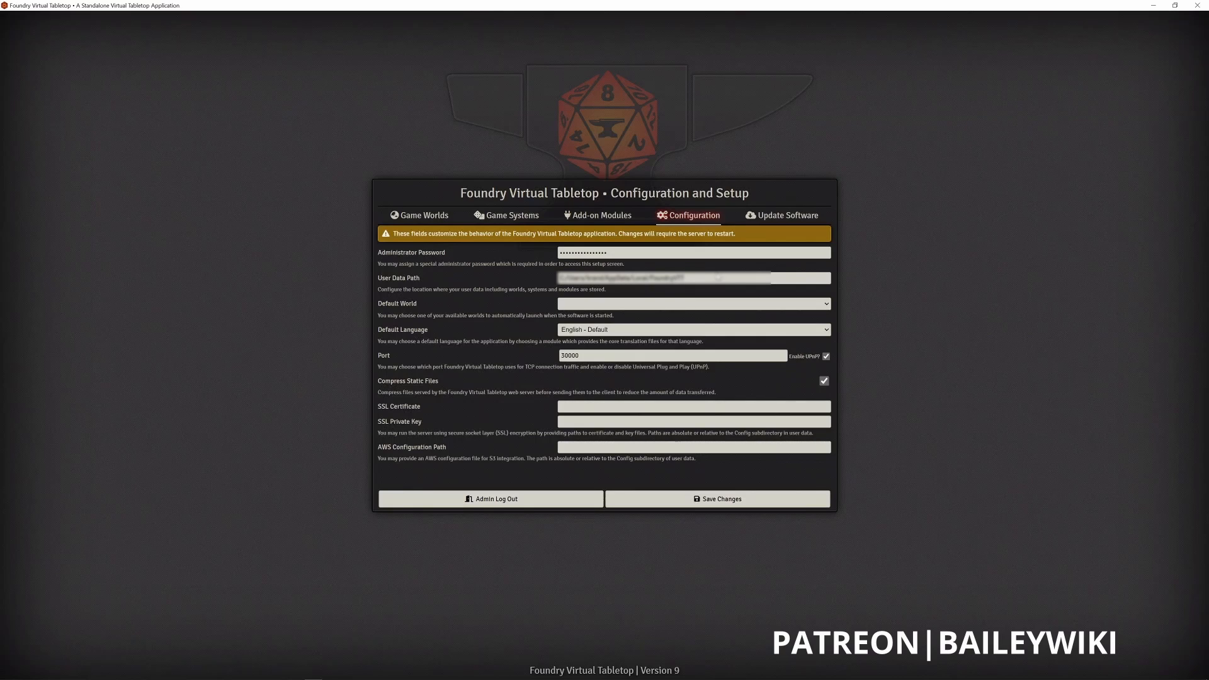
pyautogui.click(761, 217)
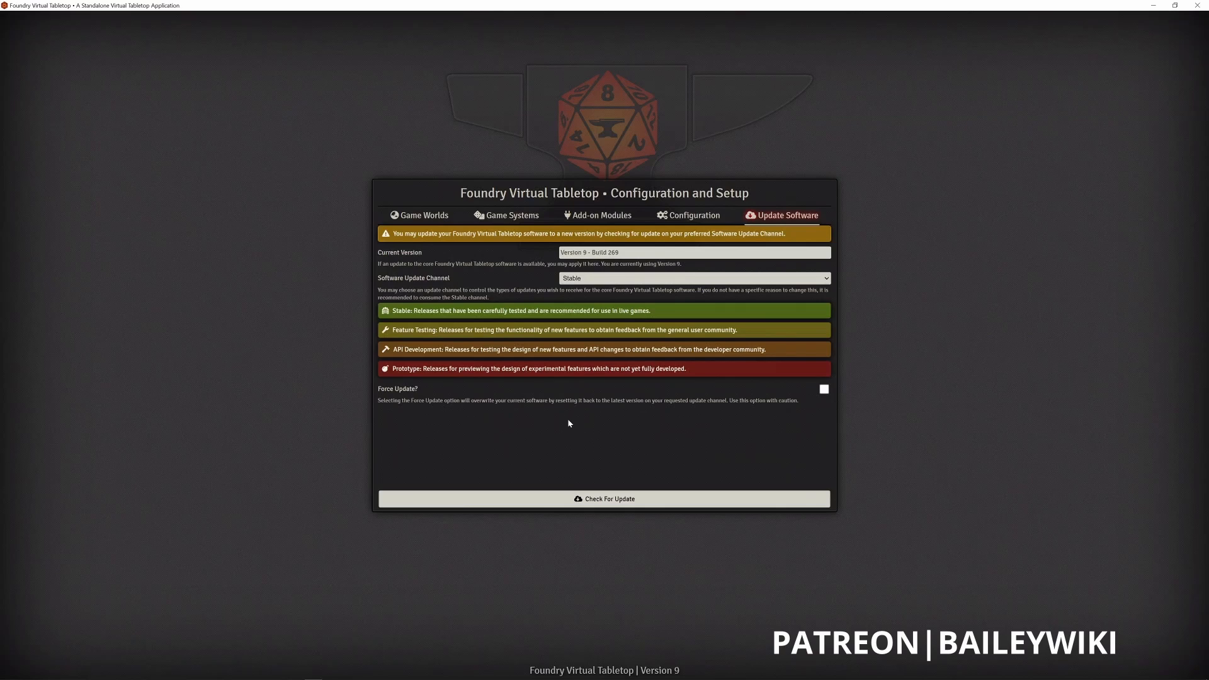
# - Start a new game world titled "Hello World!" using the DnD5e - Fifth Edition System
pyautogui.click(437, 218)
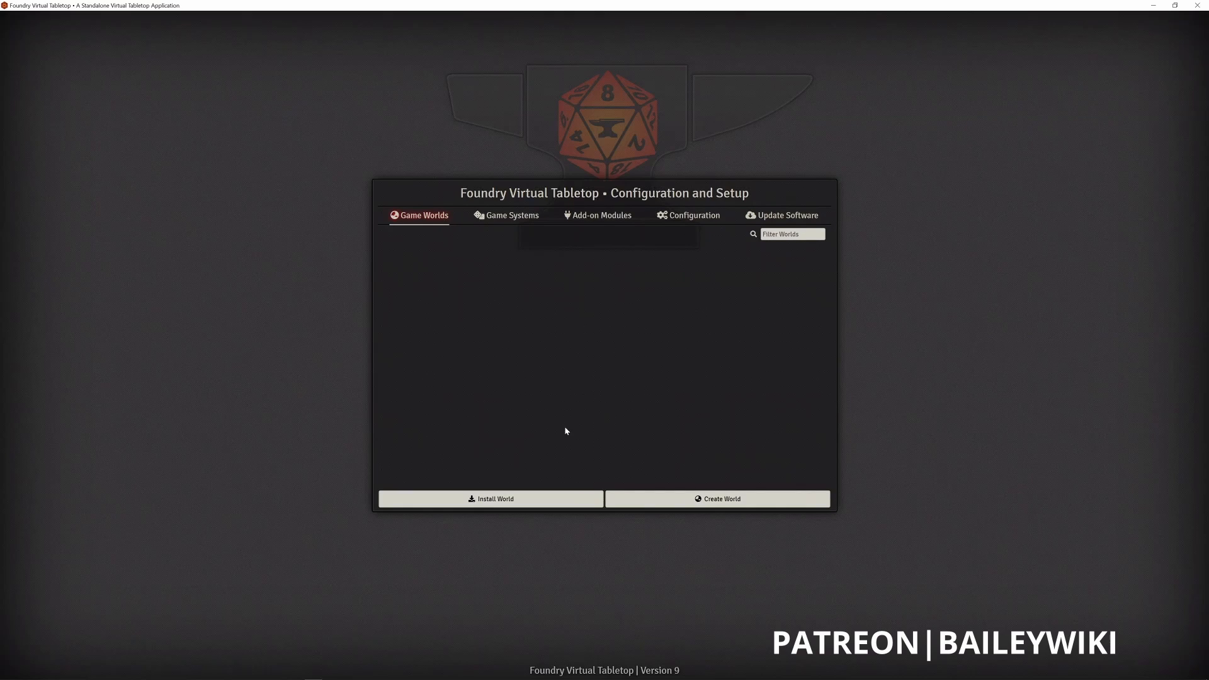
pyautogui.click(721, 500)
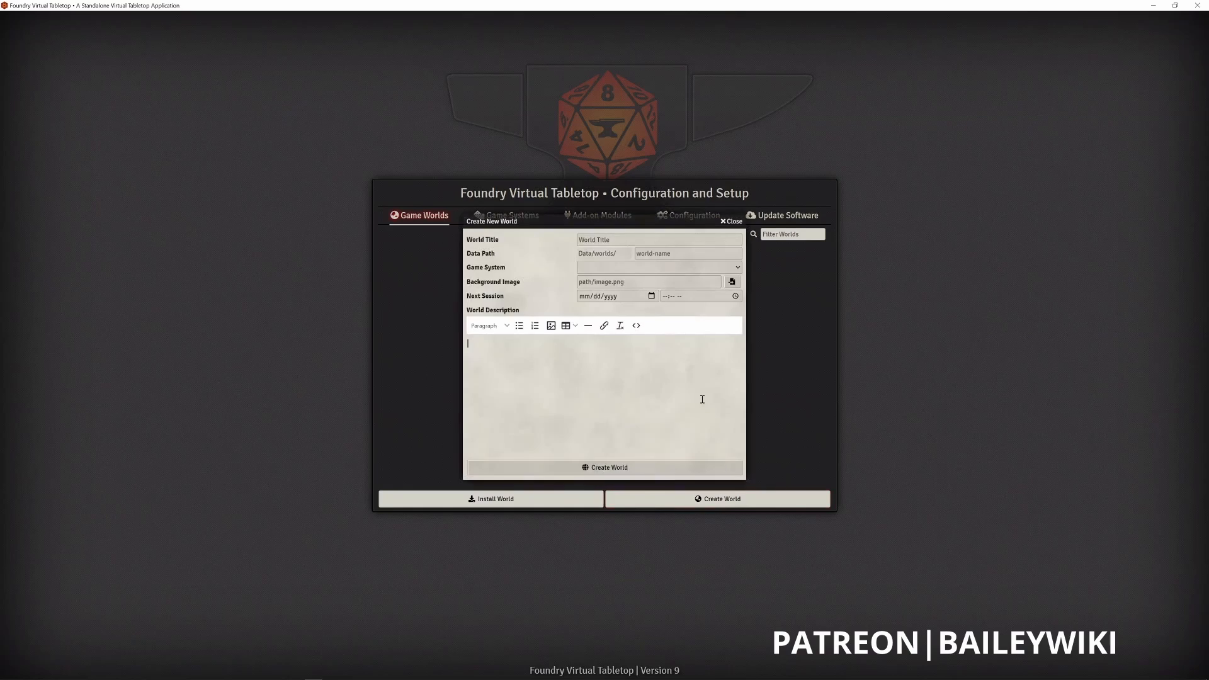
pyautogui.click(658, 240)
pyautogui.write('Hello World!')
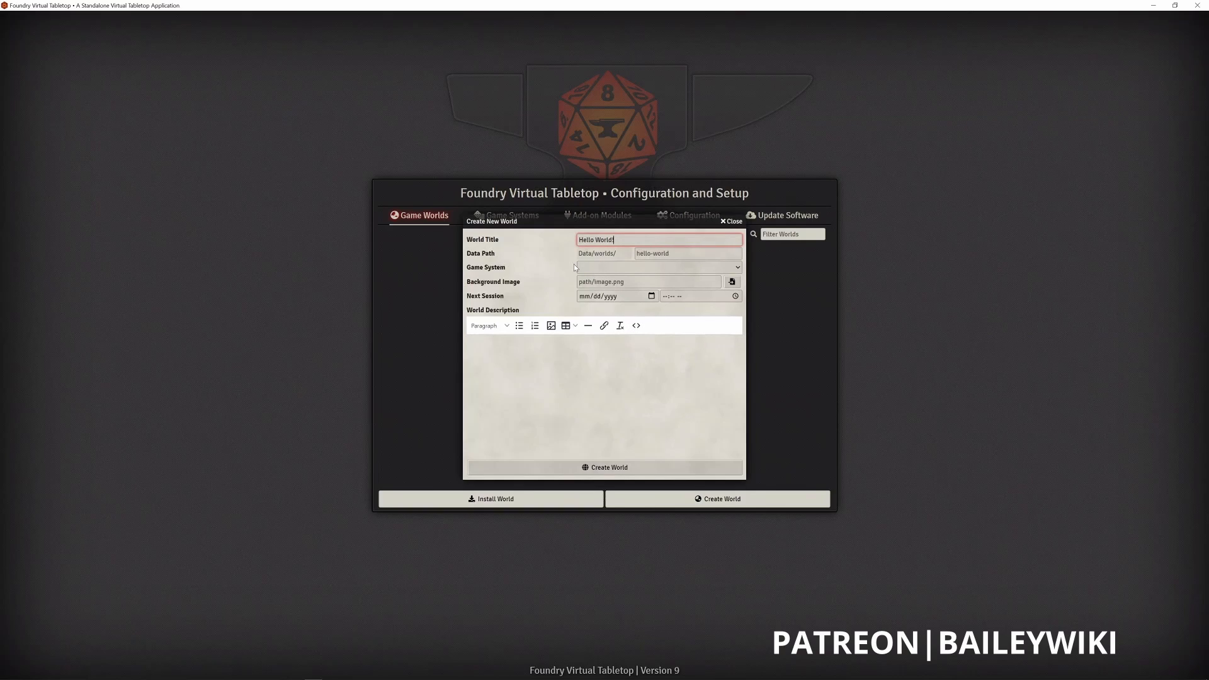
pyautogui.click(630, 267)
pyautogui.click(629, 277)
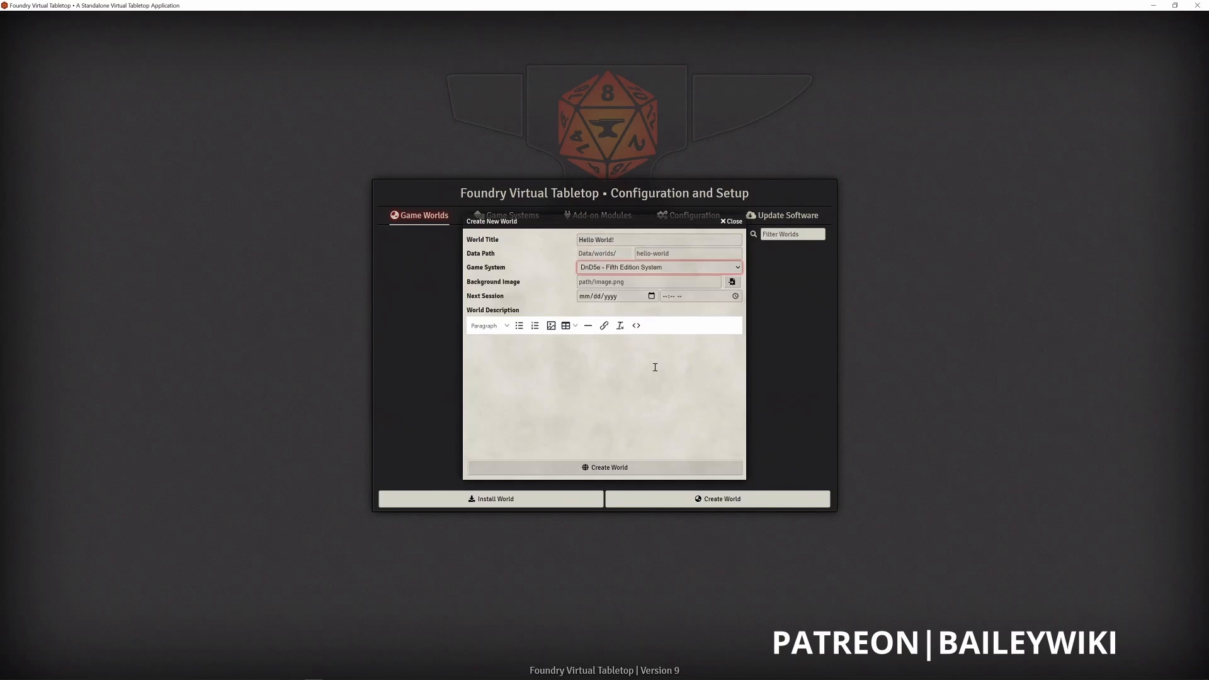
# - Enter the world description "This is a new world to dip our toes into the Foundry environment. LETS GOOO!" and create the world
pyautogui.click(645, 400)
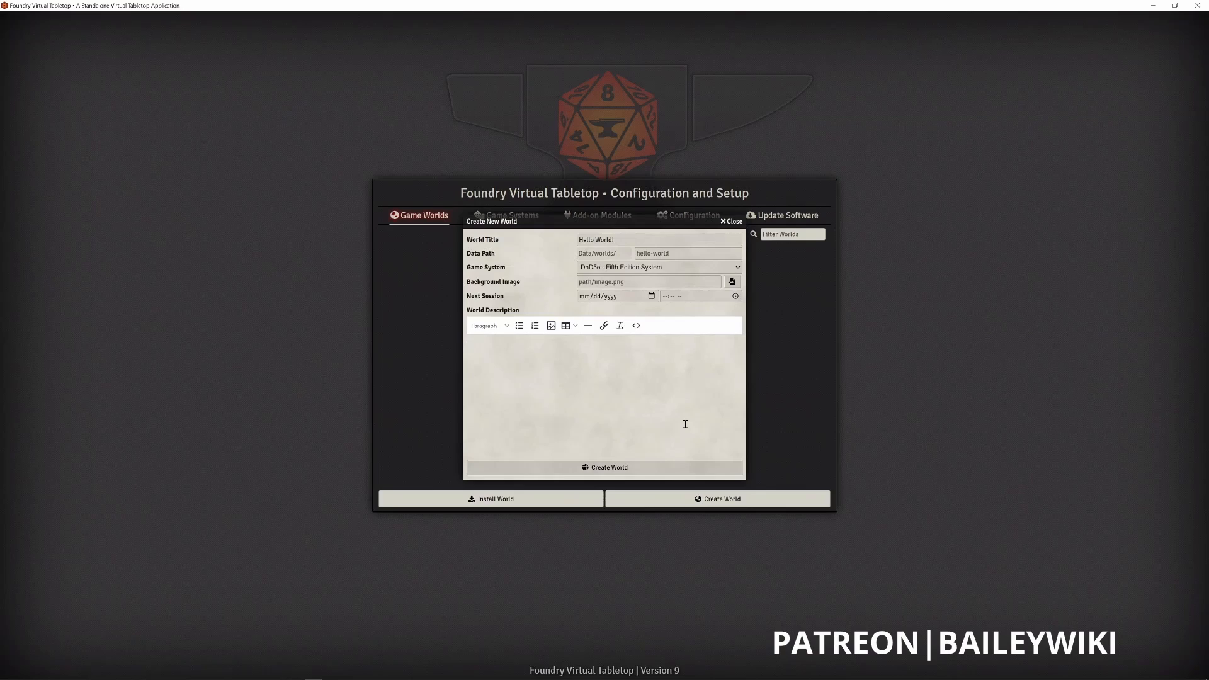
pyautogui.write('This is a new world to dip our toes into the Foundry environment.  LETS GOOO!')
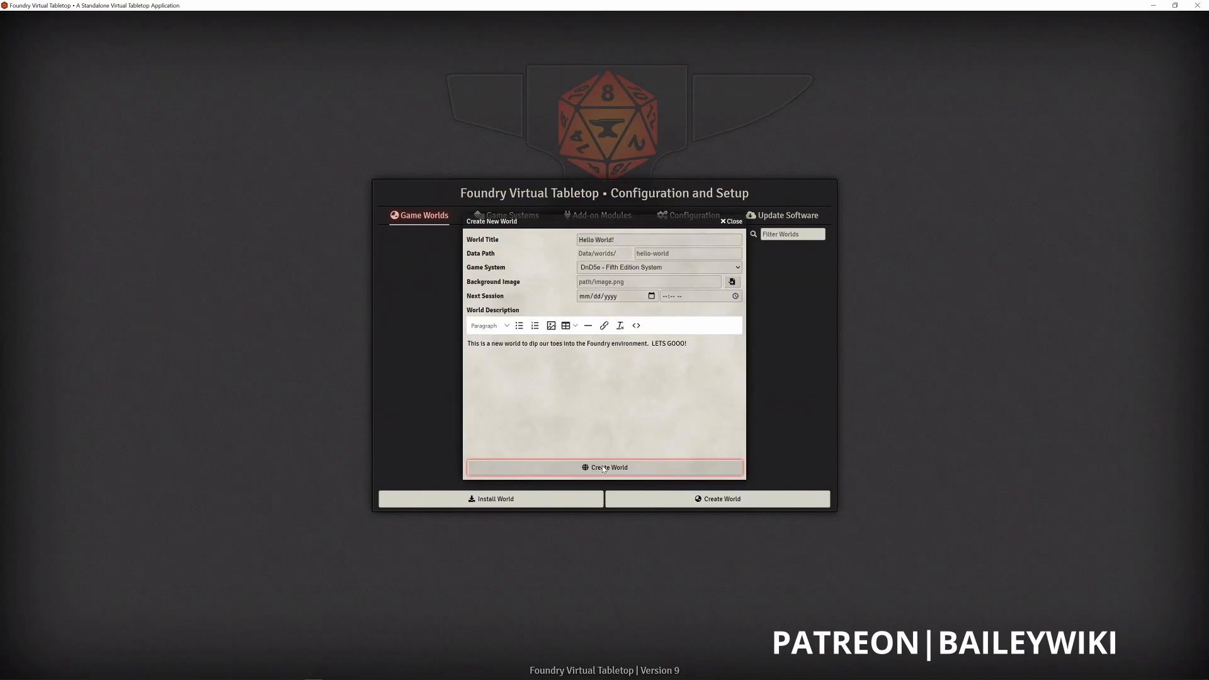
pyautogui.click(604, 468)
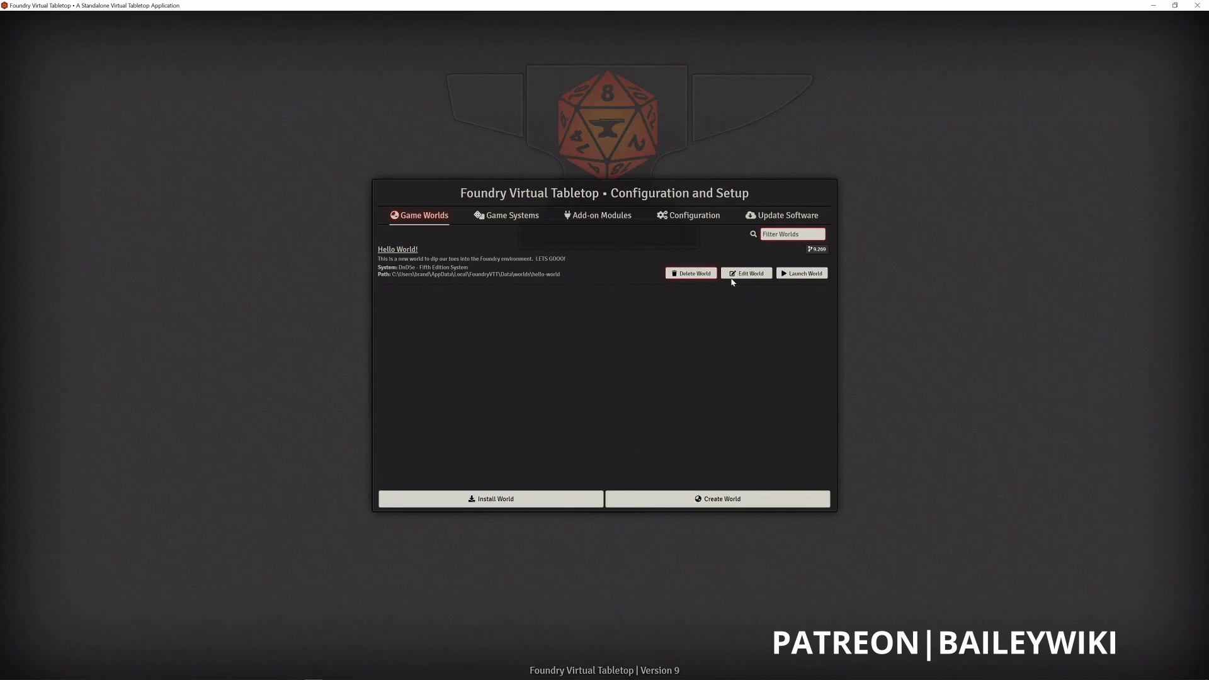
# - Launch the Hello World! world and join its game session as Gamemaster
pyautogui.click(814, 276)
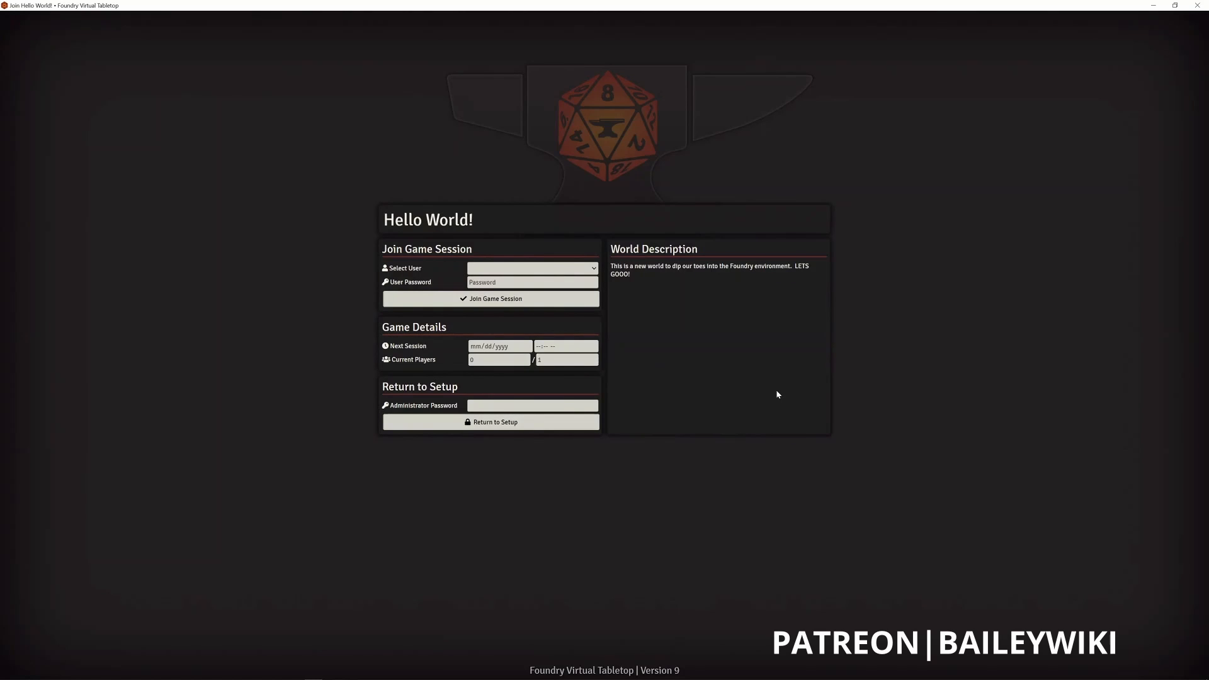
pyautogui.click(595, 270)
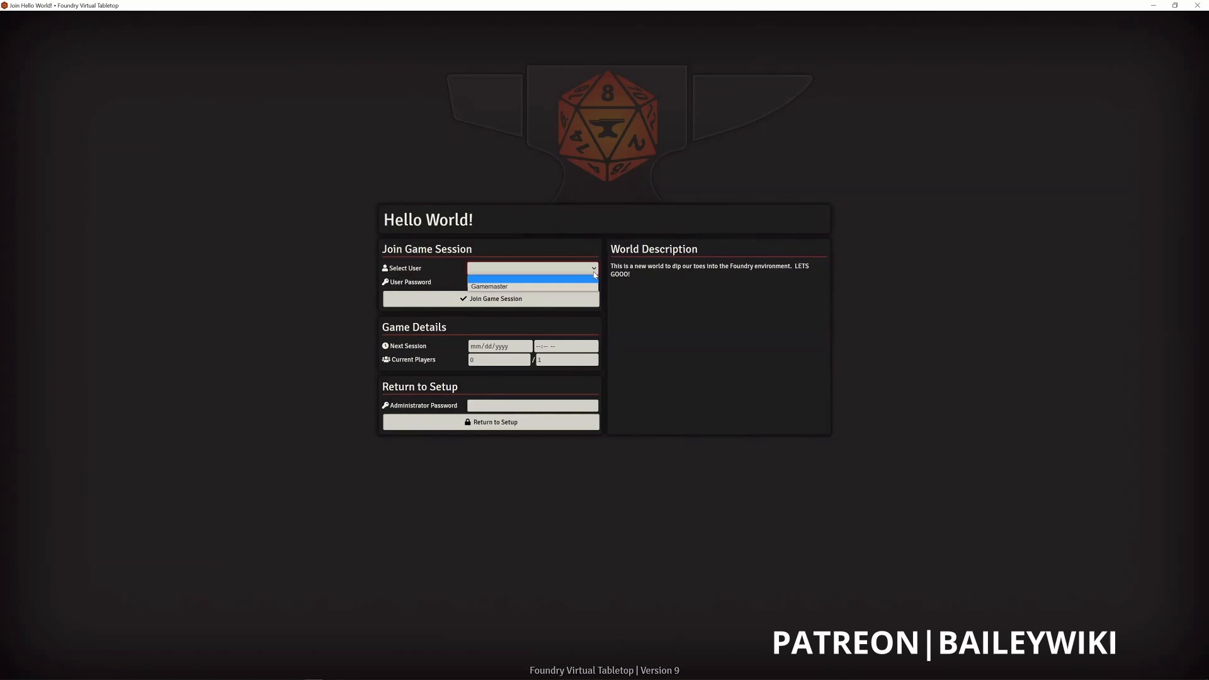
pyautogui.click(589, 286)
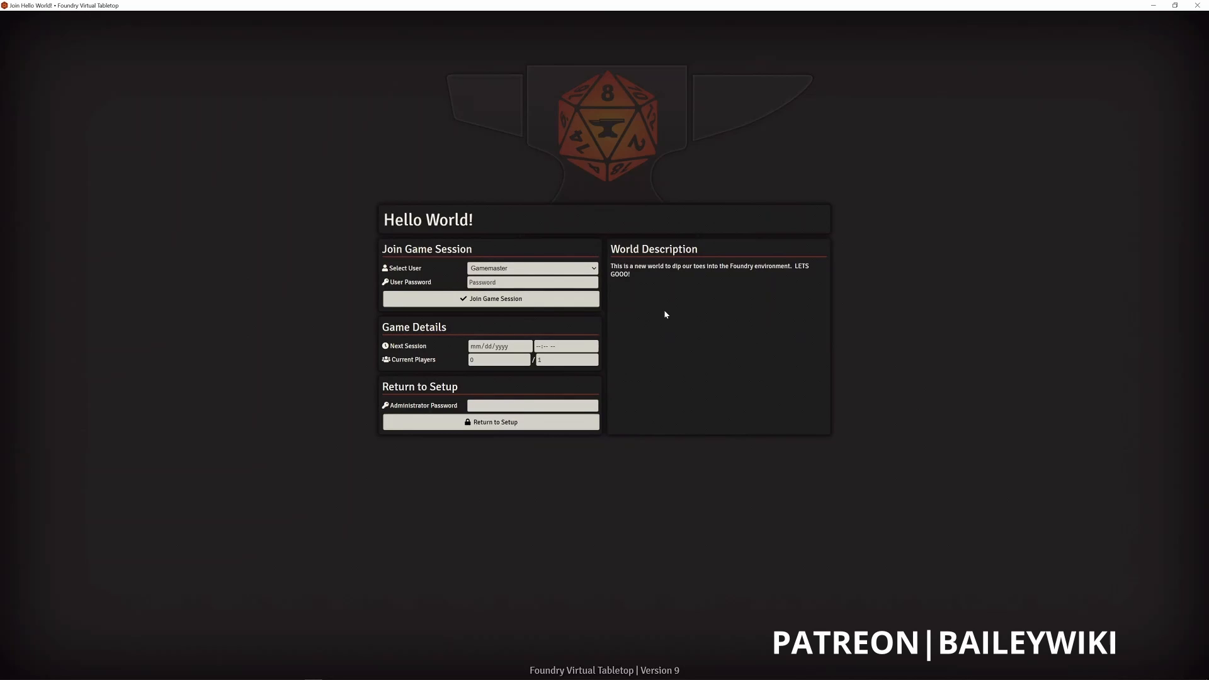
pyautogui.click(476, 300)
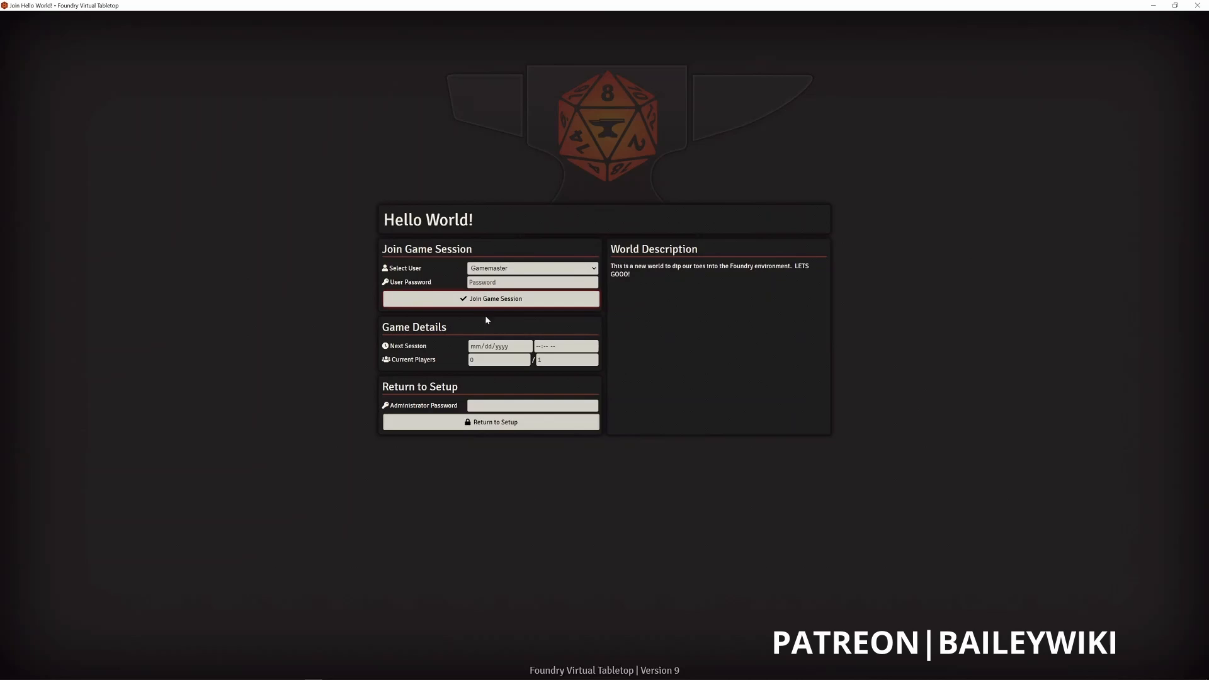
pyautogui.click(487, 272)
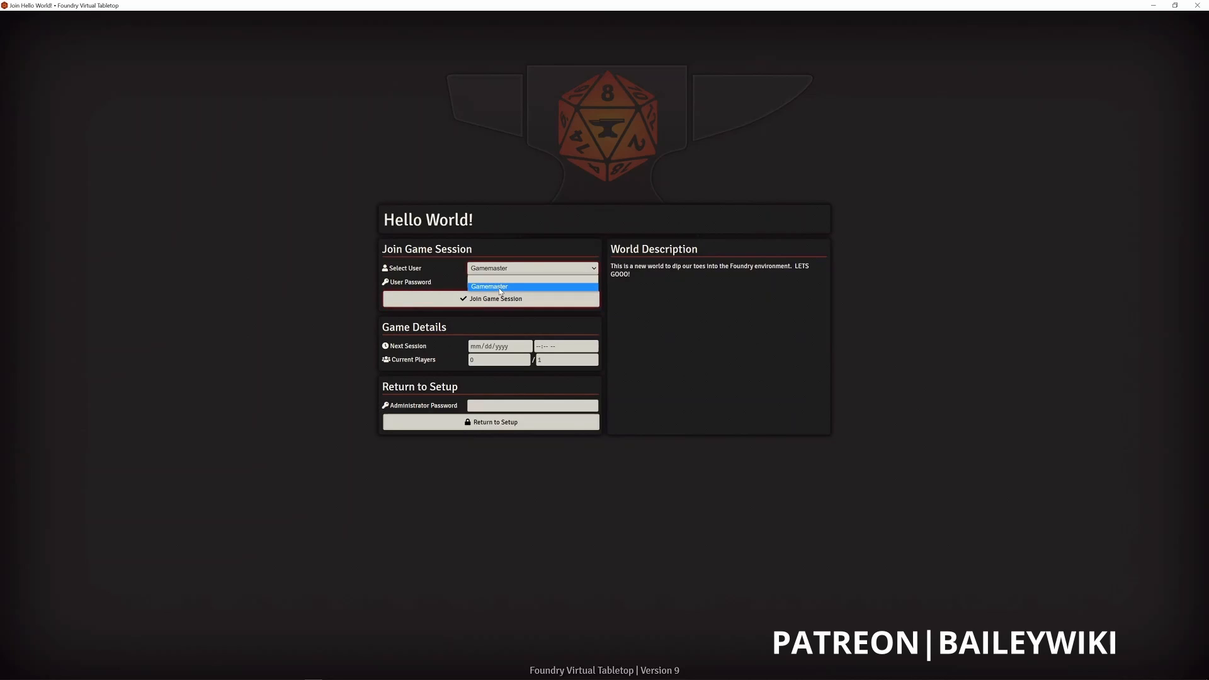
pyautogui.click(488, 278)
pyautogui.click(481, 304)
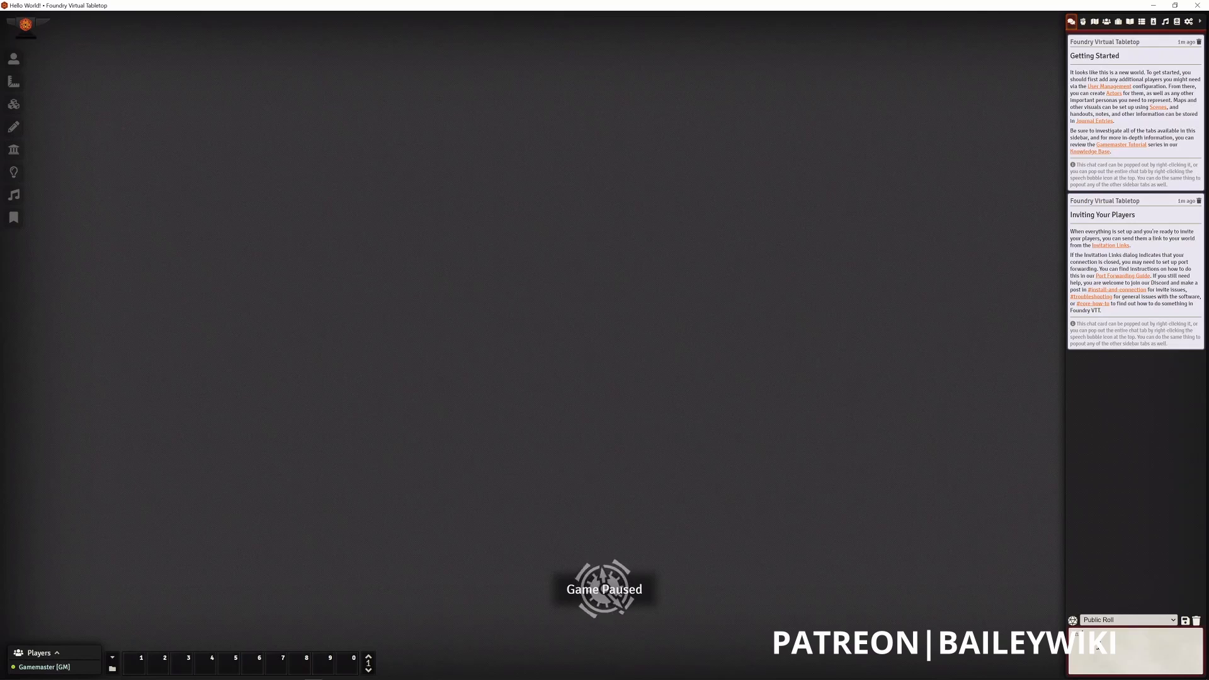
# - Post the message "This is a chat window" in the game chat
pyautogui.write('a chat window')
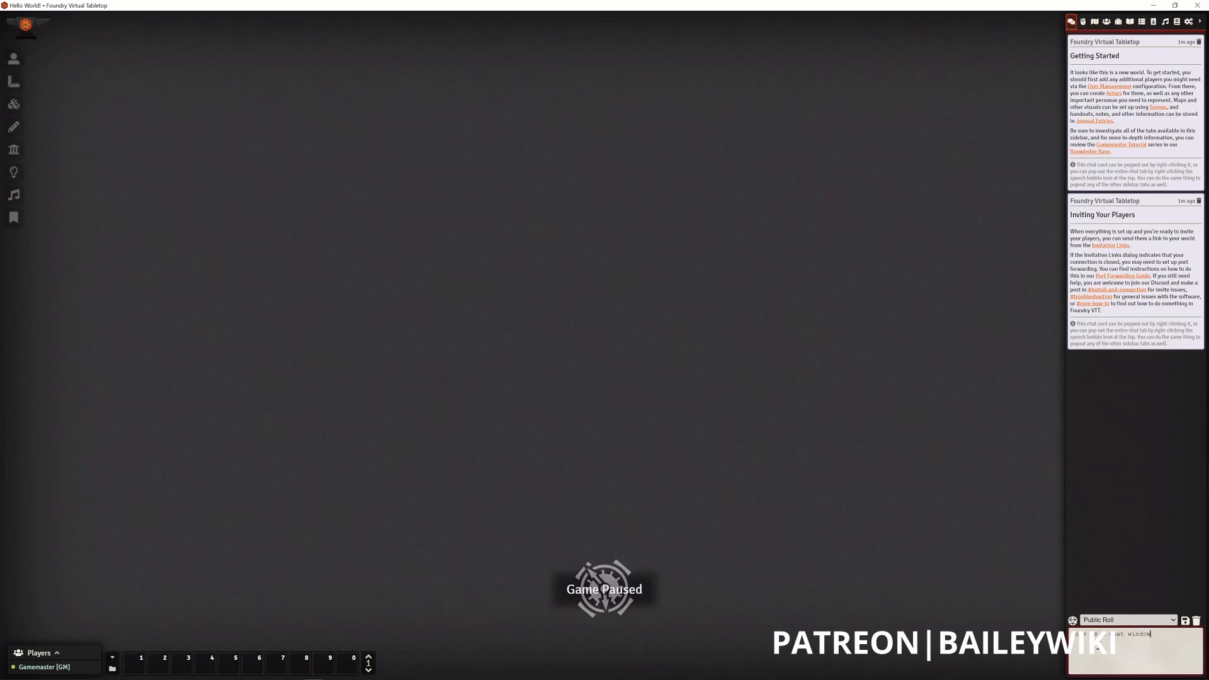
pyautogui.press('Return')
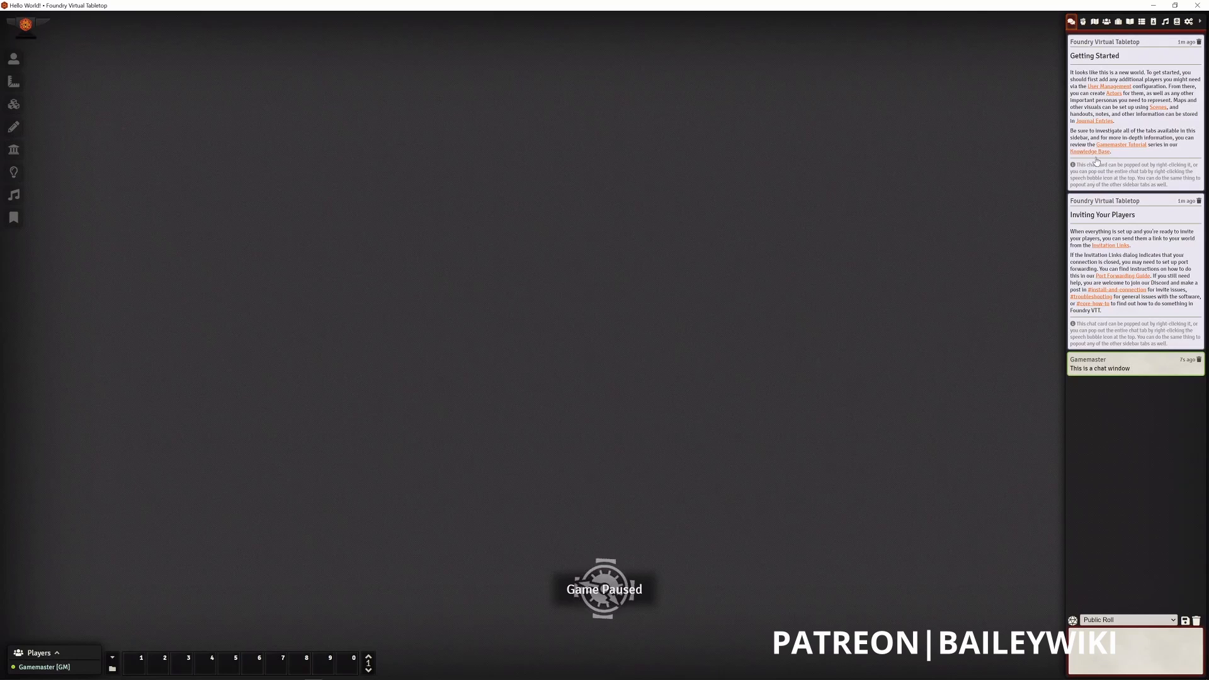
# - Pop the Combat Tracker out into its own floating window, view it alongside the chat log, and close it
pyautogui.click(1083, 24)
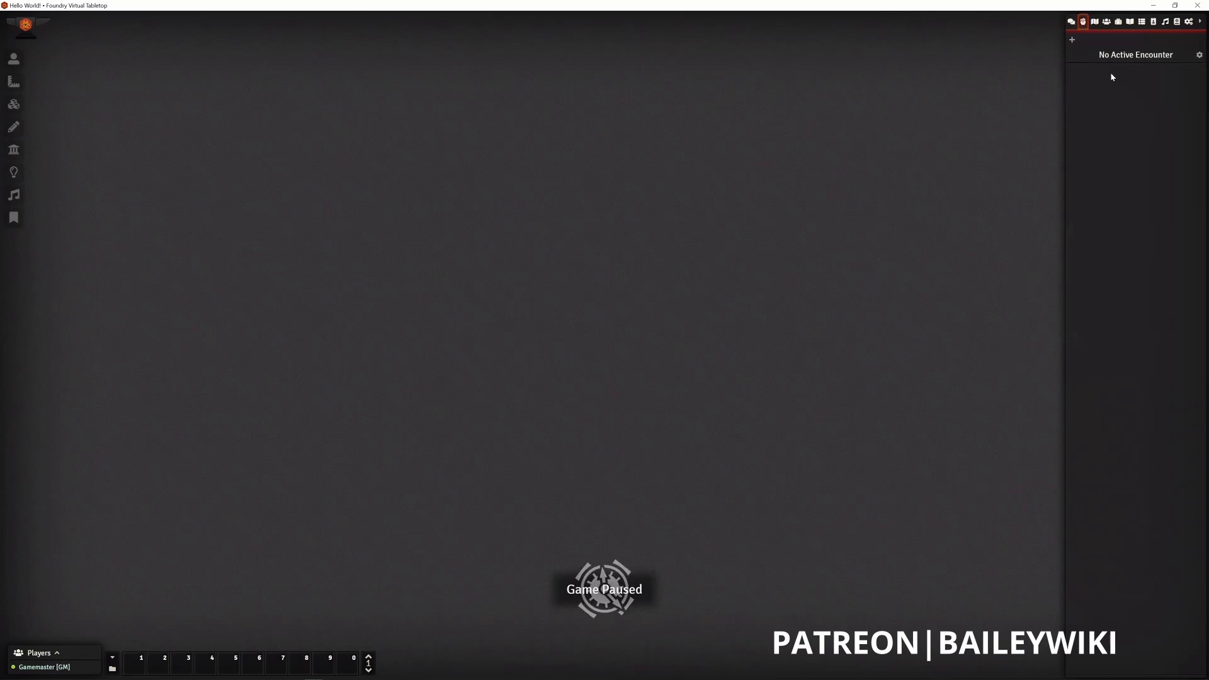
pyautogui.rightClick(1085, 25)
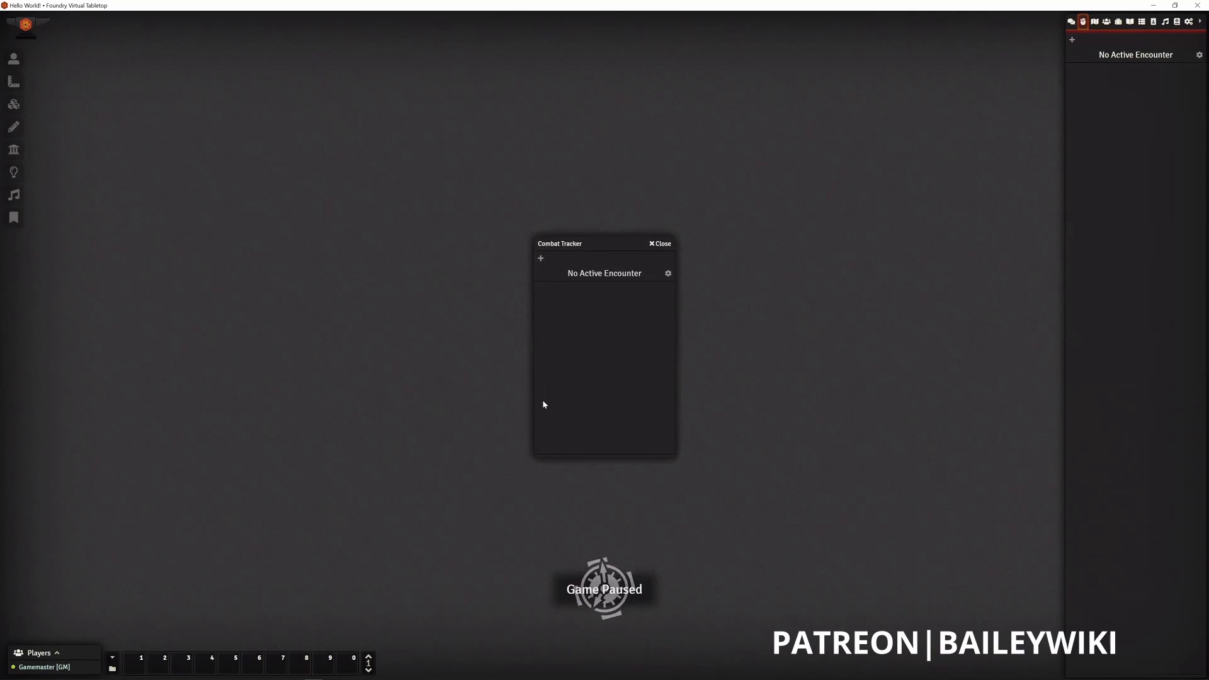
pyautogui.moveTo(595, 246); pyautogui.dragTo(878, 185)
pyautogui.click(1071, 22)
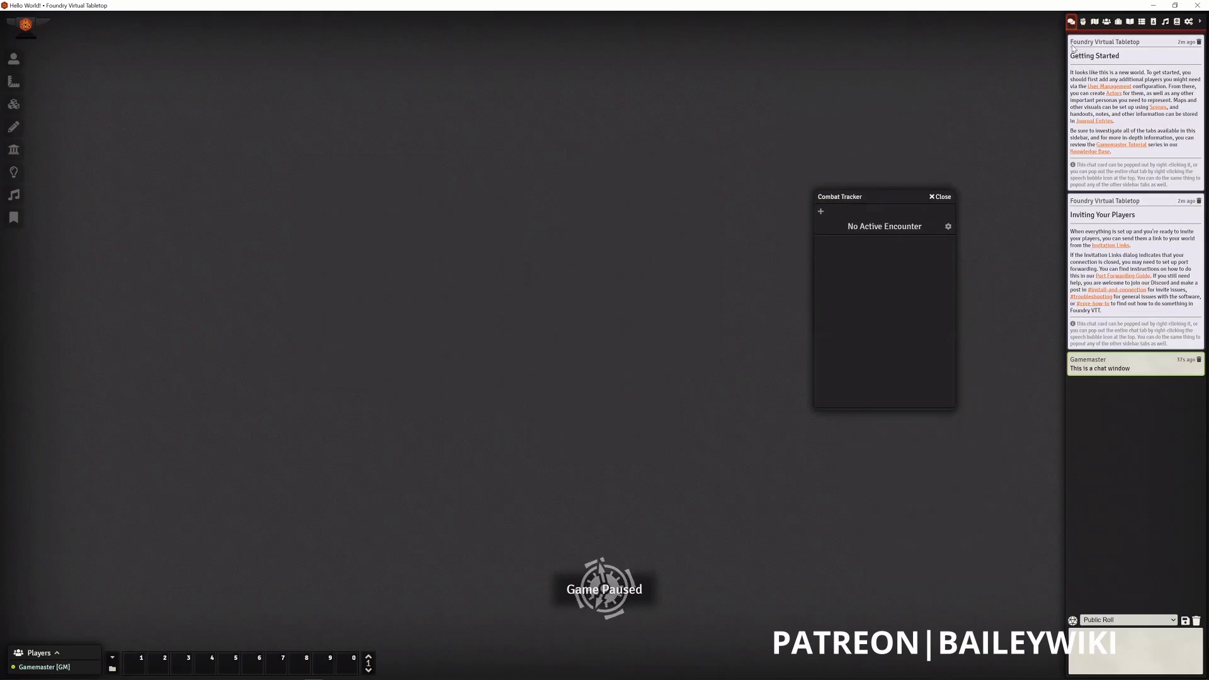
pyautogui.click(1083, 22)
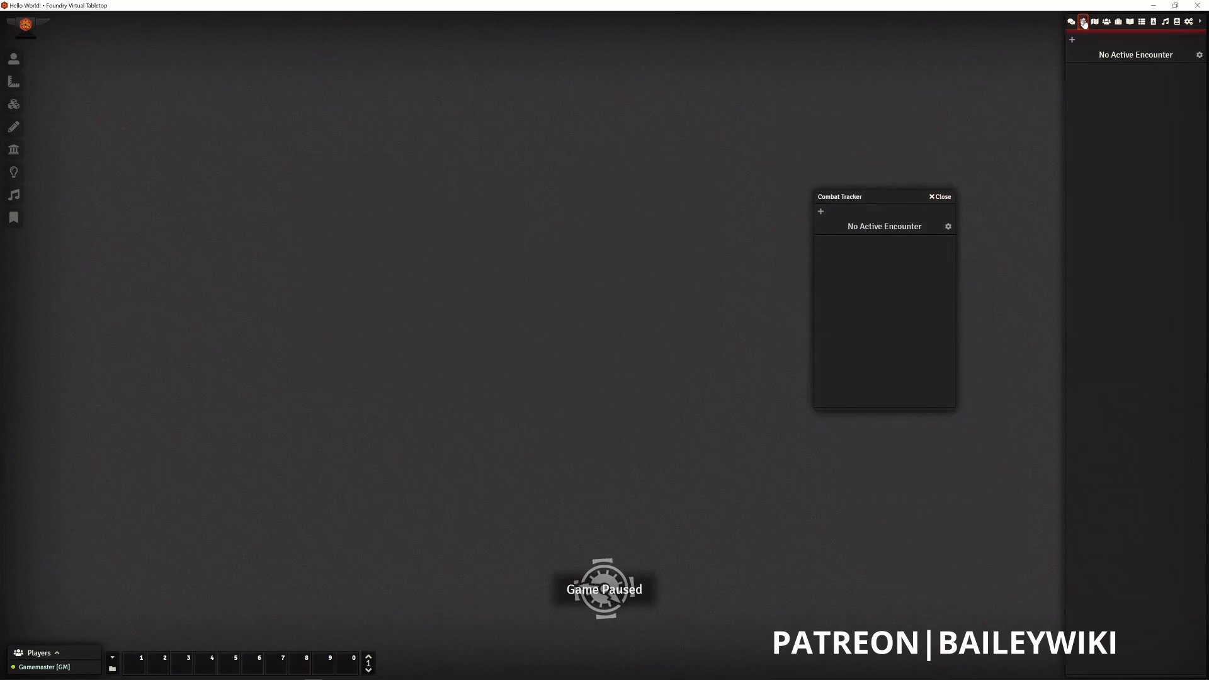
pyautogui.click(941, 197)
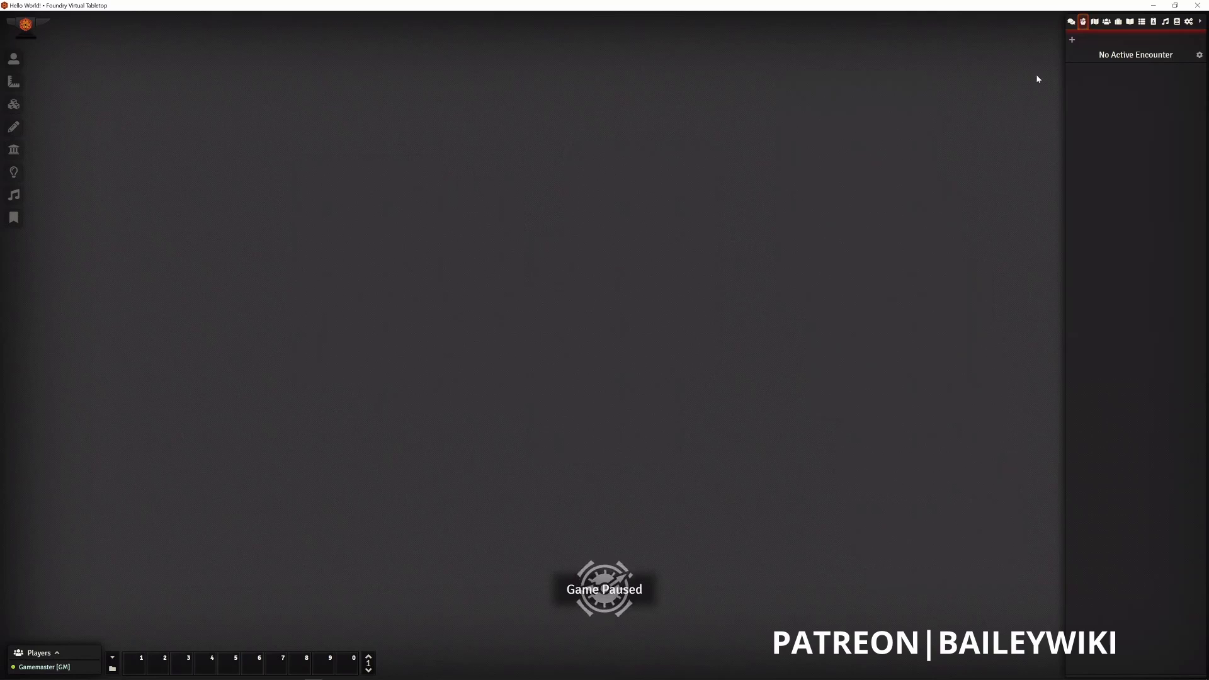
# - Show the Combat Tracker once more as a separate floating window, and close that window
pyautogui.rightClick(1083, 24)
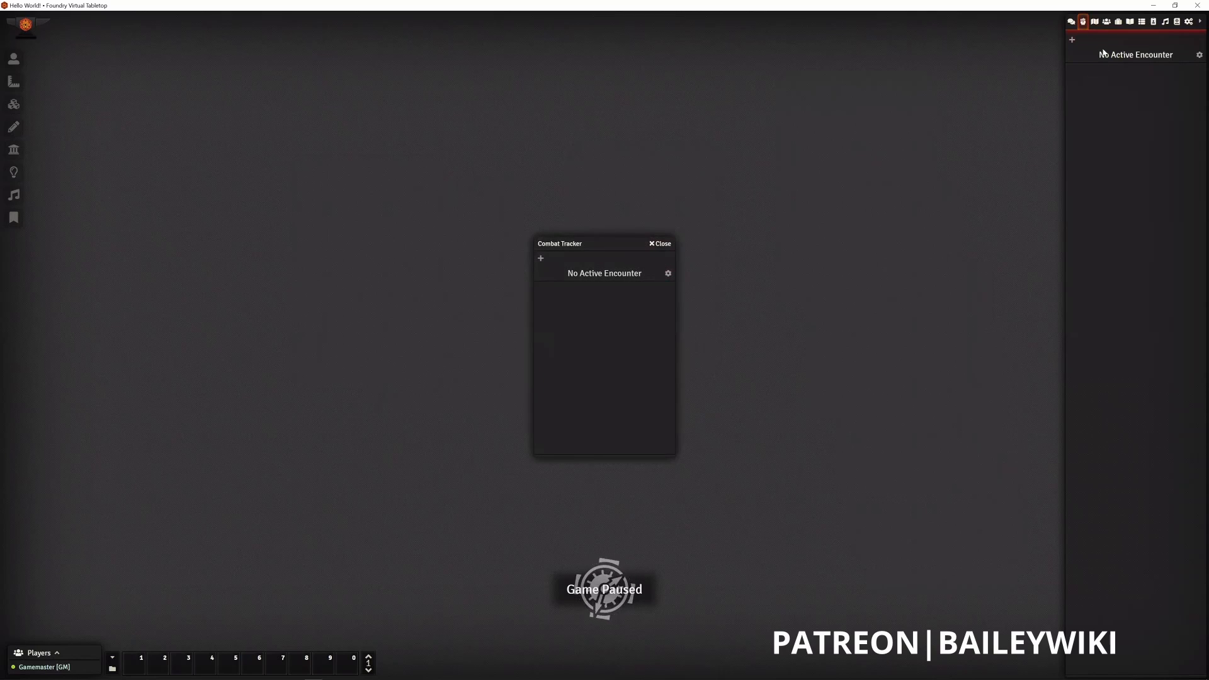
pyautogui.click(661, 245)
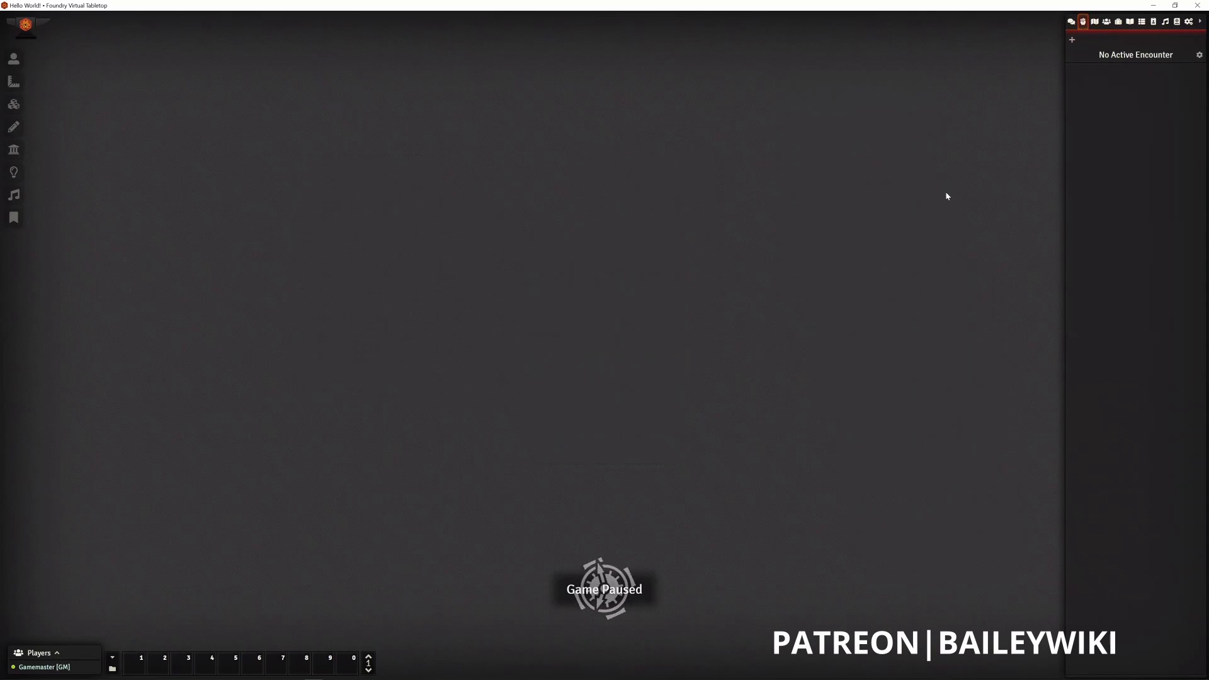
# - Create a new scene named "Scene of the First" and save its configuration with the default settings
pyautogui.click(1095, 23)
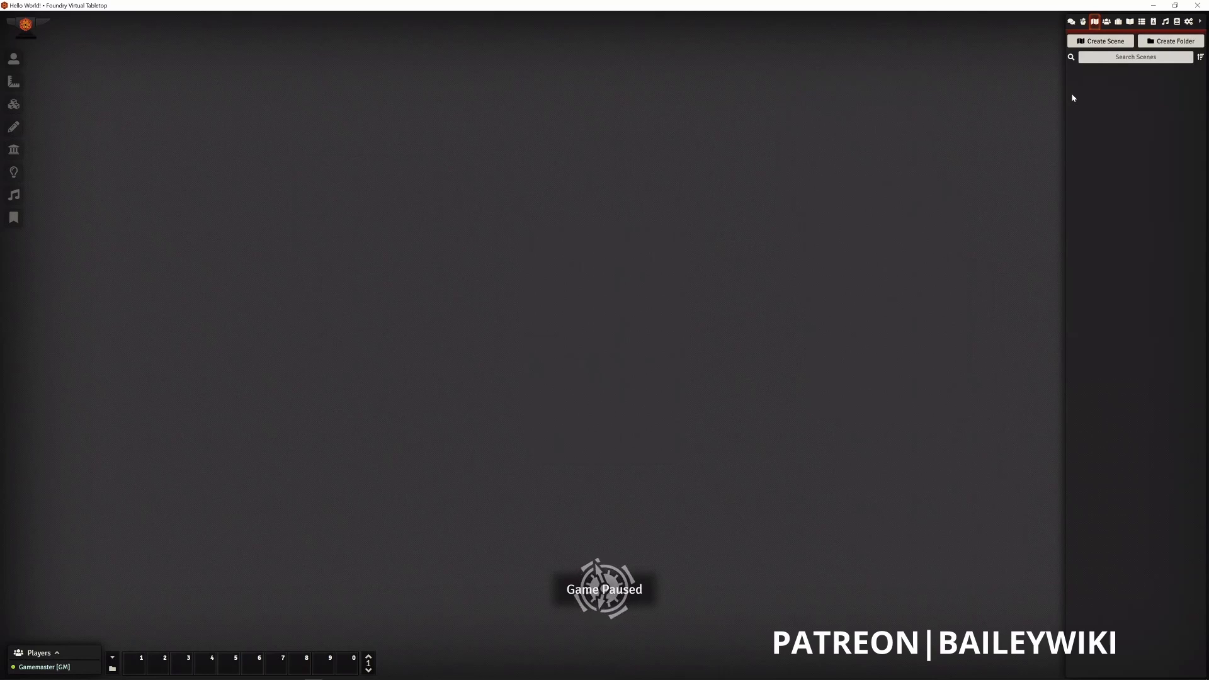
pyautogui.click(1097, 46)
pyautogui.click(1013, 62)
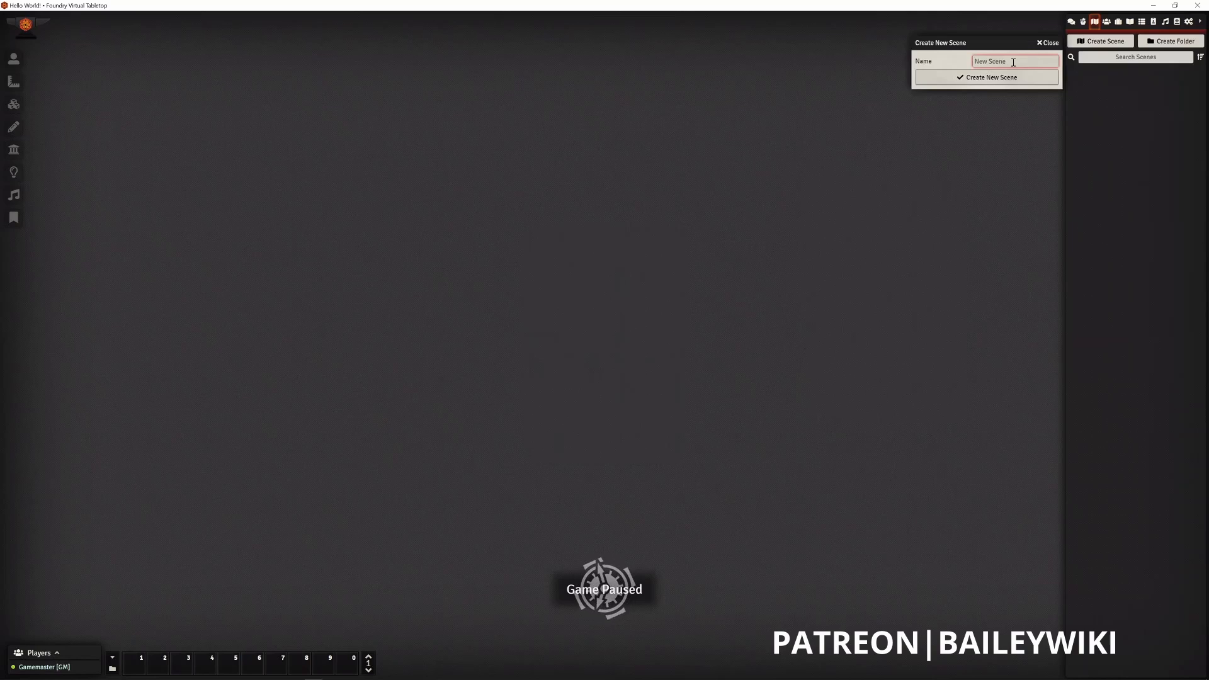
pyautogui.write('Scene')
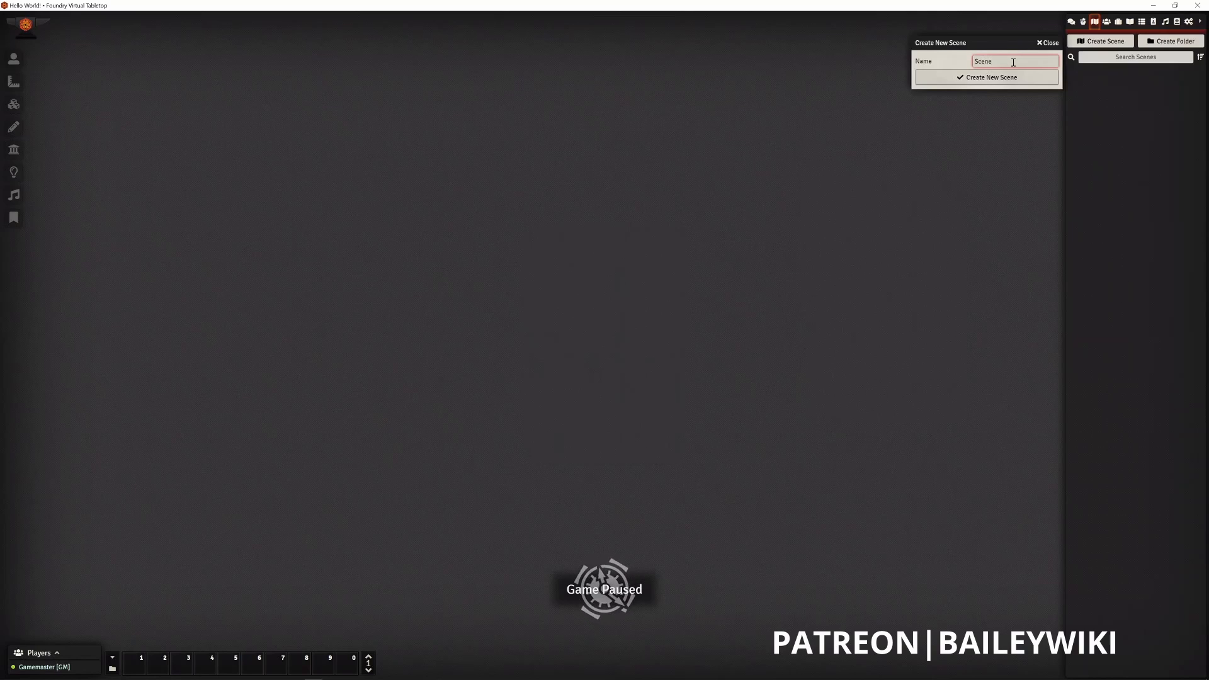
pyautogui.write(' of the First')
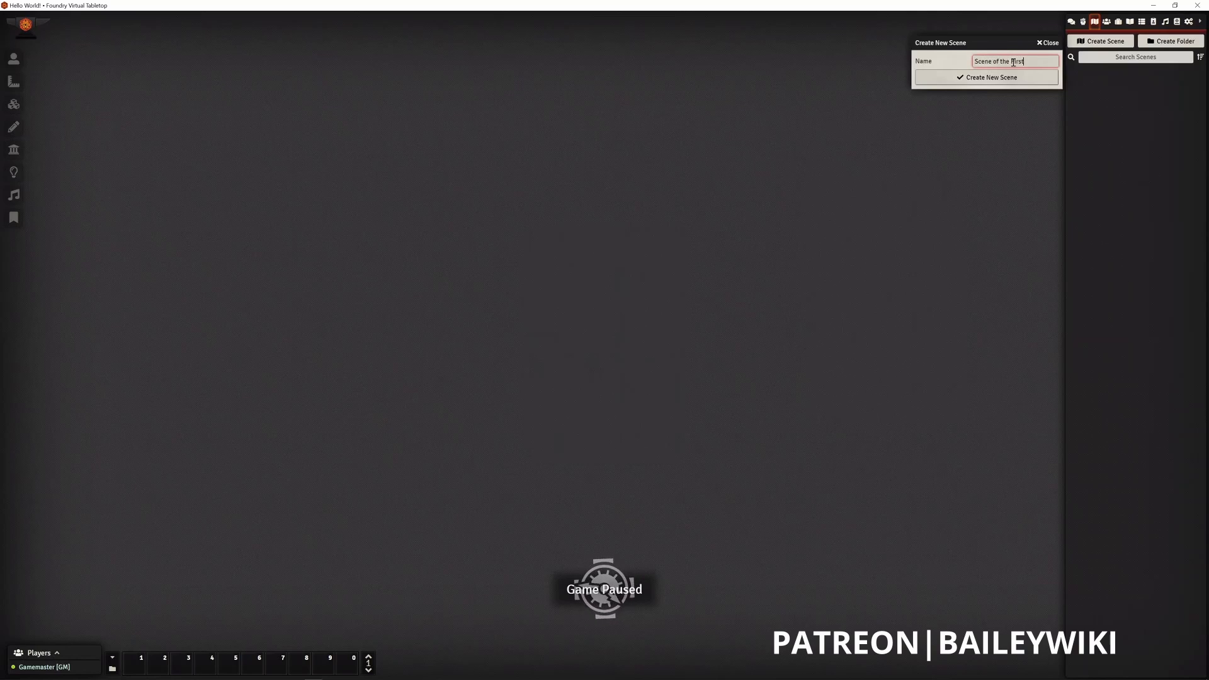
pyautogui.click(993, 77)
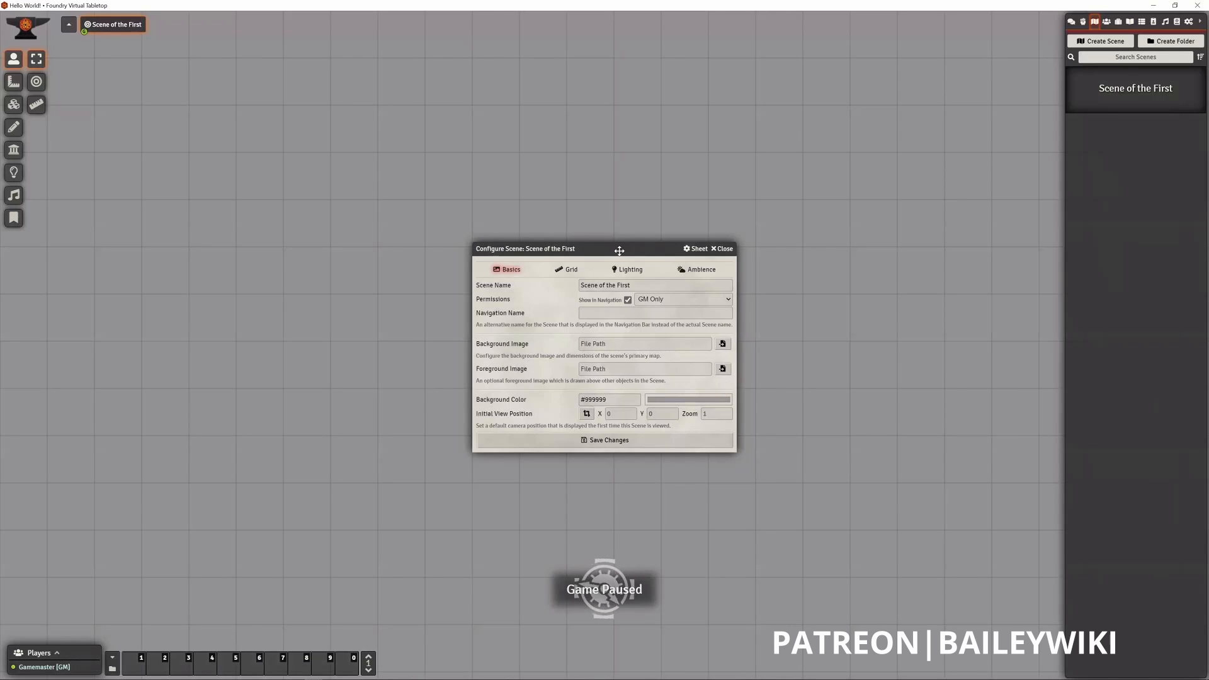
pyautogui.moveTo(620, 251); pyautogui.dragTo(620, 187)
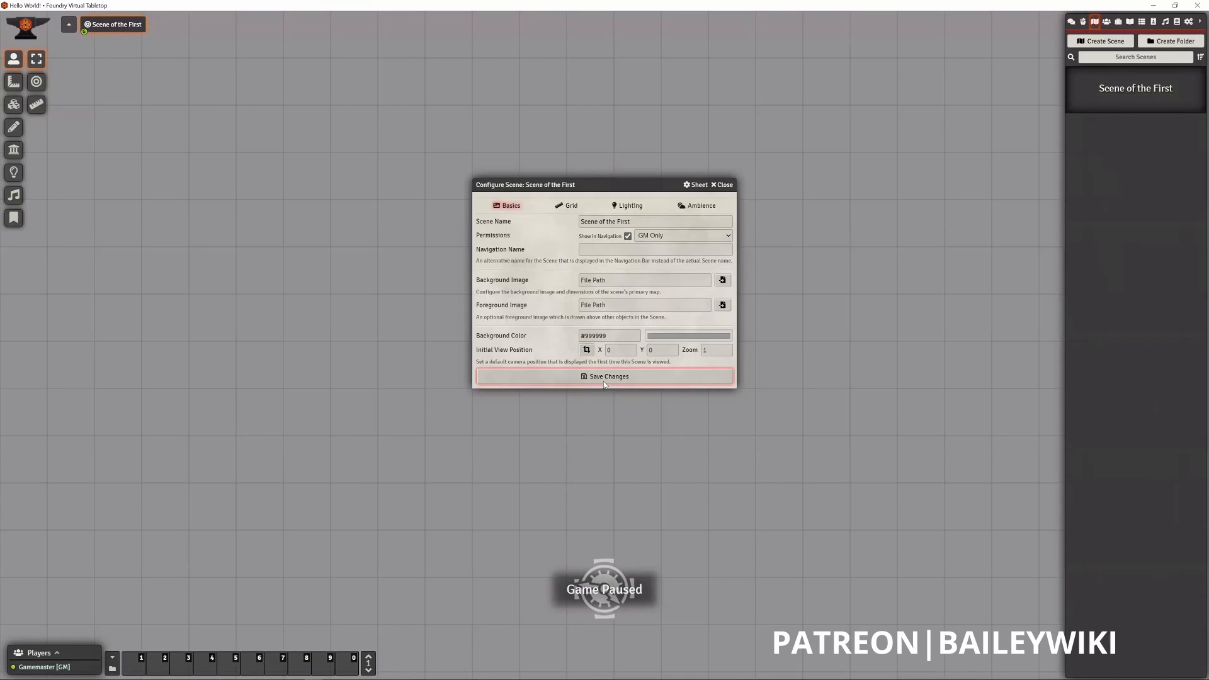
pyautogui.click(684, 376)
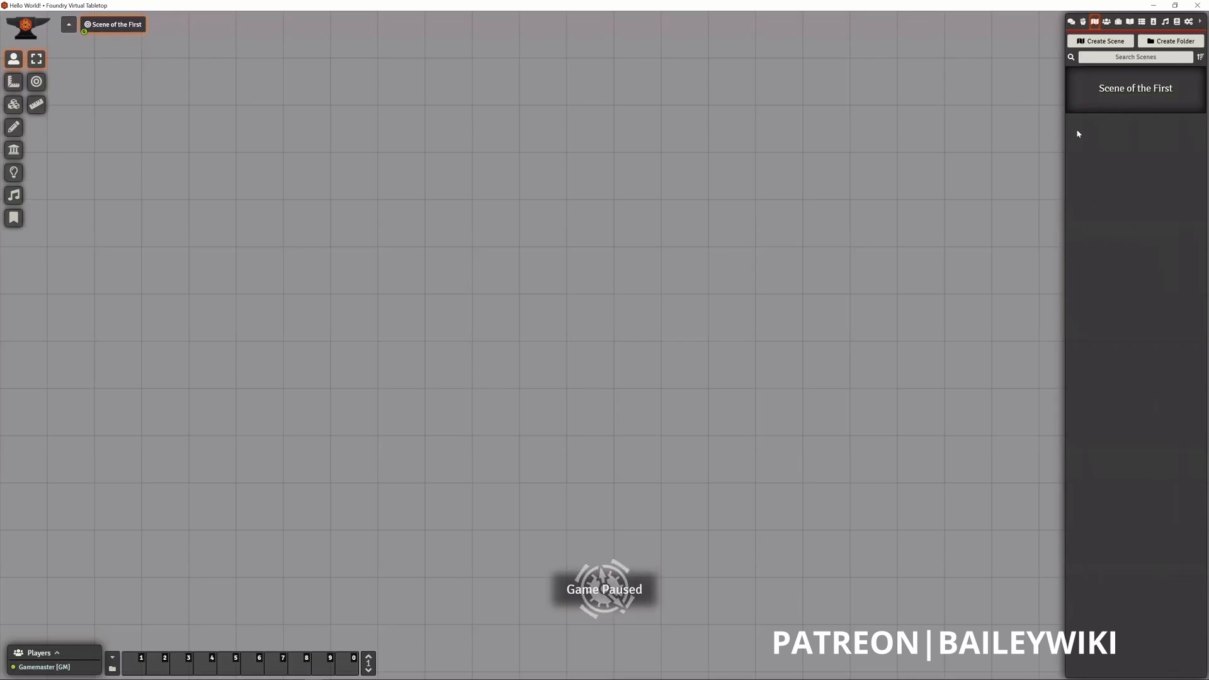
# - View the configuration of Scene of the First from both its directory entry and its navigation entry, closing it without changes
pyautogui.rightClick(1112, 101)
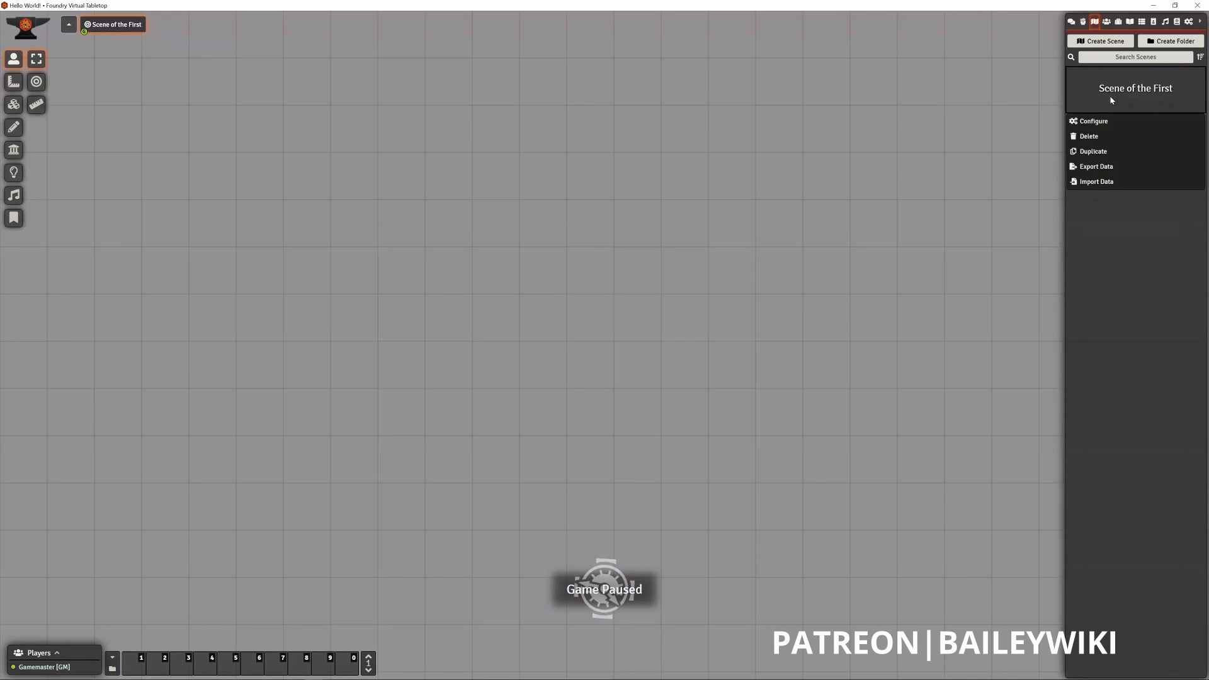
pyautogui.click(1105, 121)
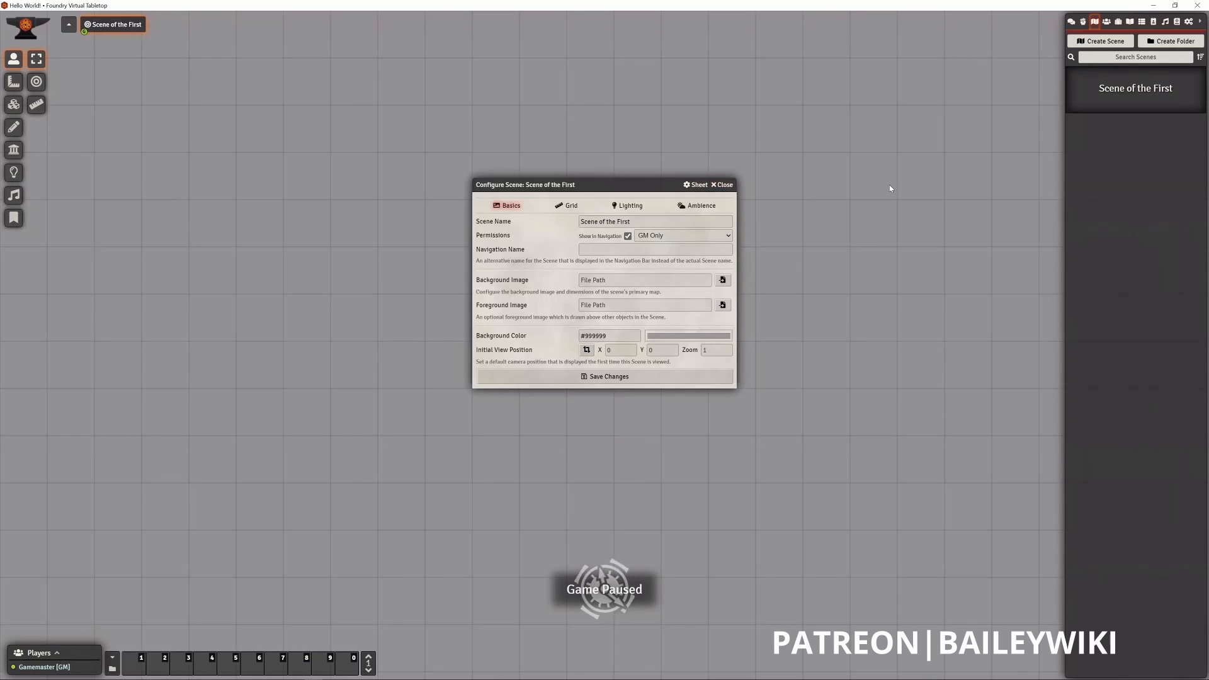
pyautogui.rightClick(101, 27)
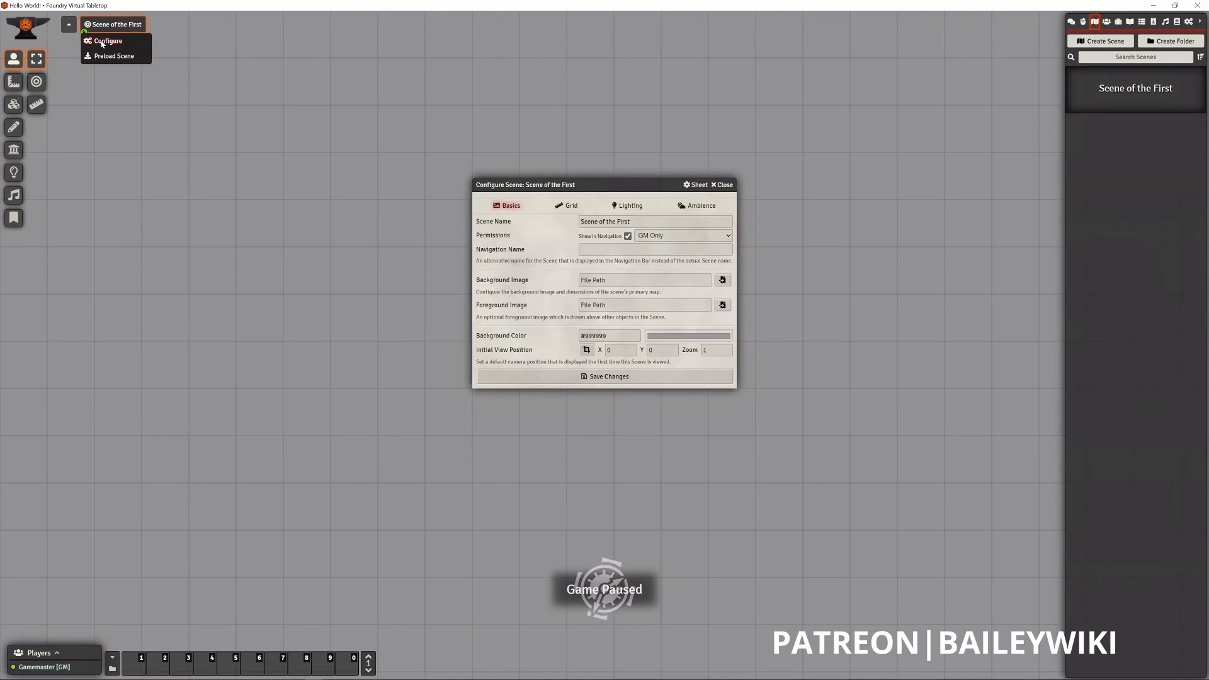
pyautogui.click(722, 185)
pyautogui.click(106, 41)
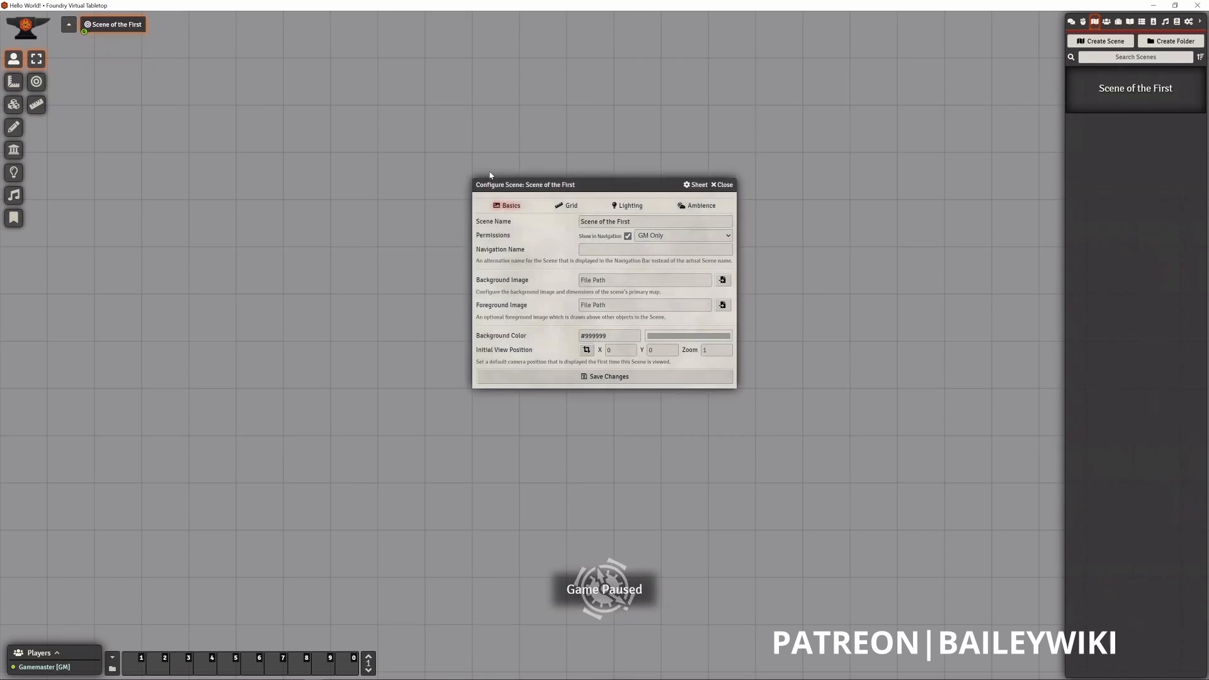
pyautogui.click(723, 187)
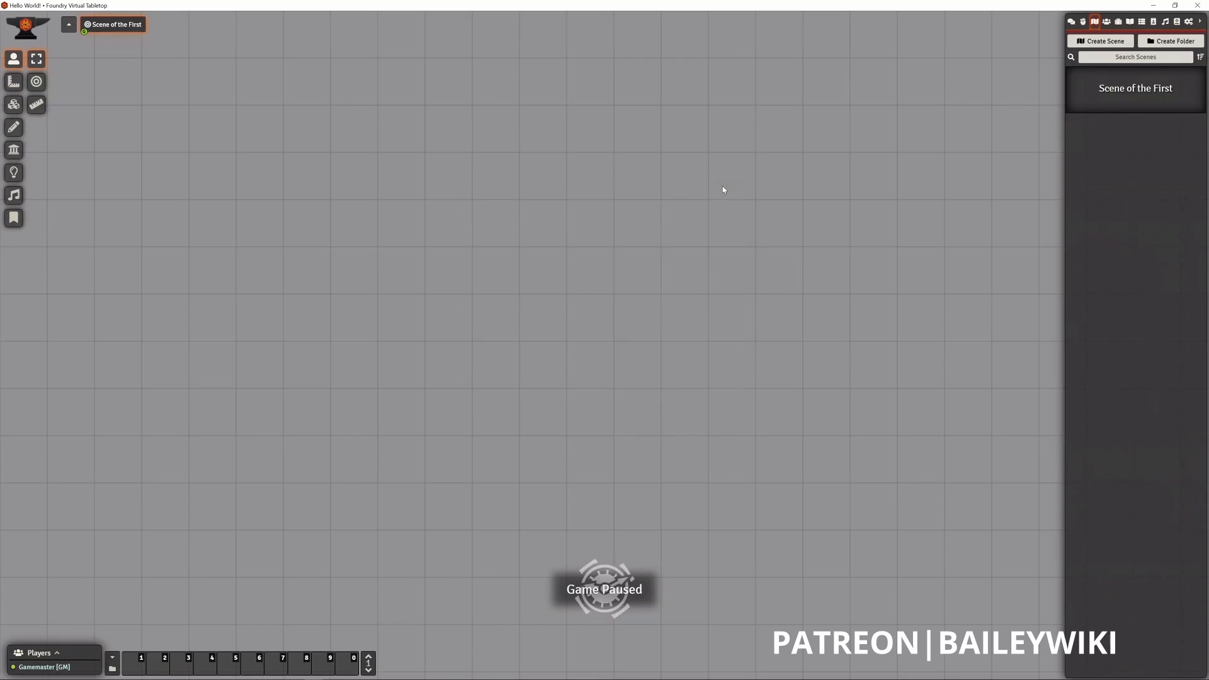
# - View the Actors Directory and the form for creating a new actor, closing the form without creating one
pyautogui.click(1106, 25)
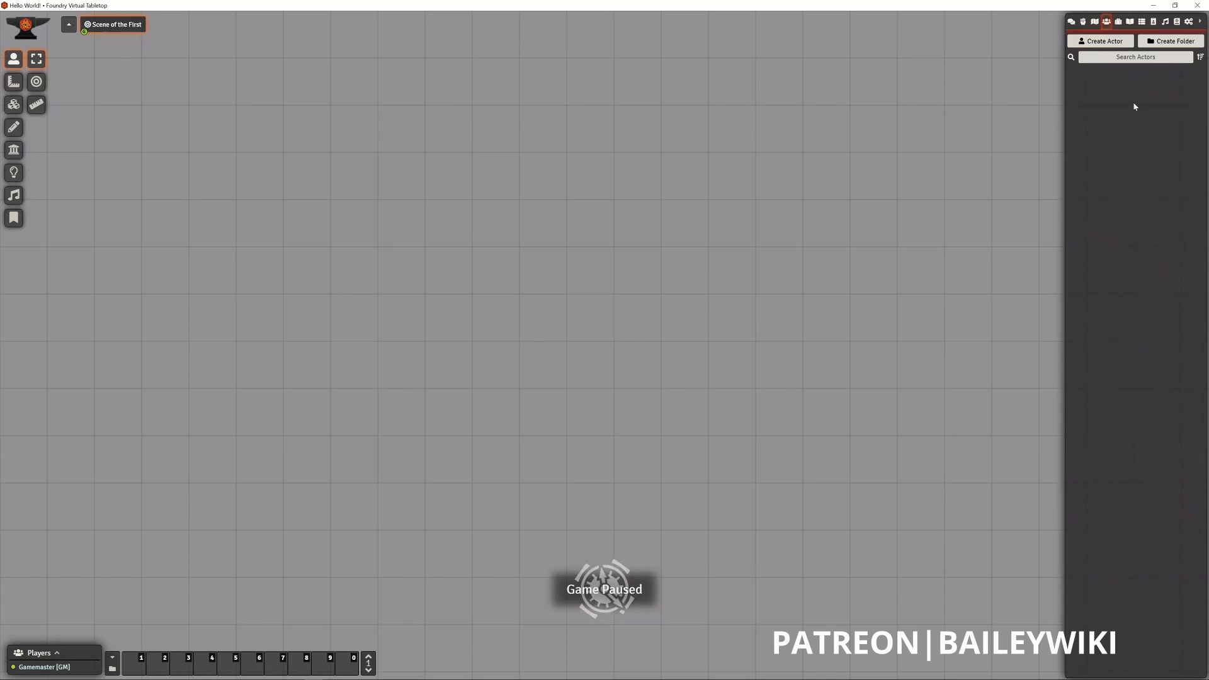
pyautogui.click(1105, 44)
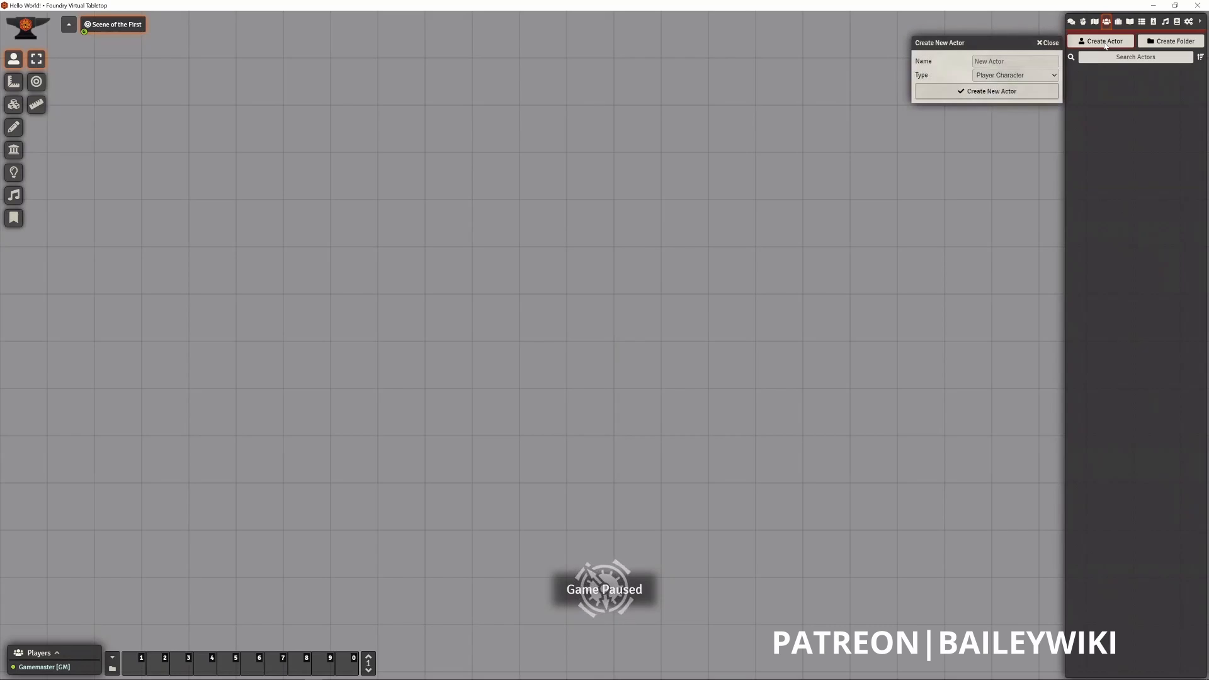
pyautogui.click(1051, 44)
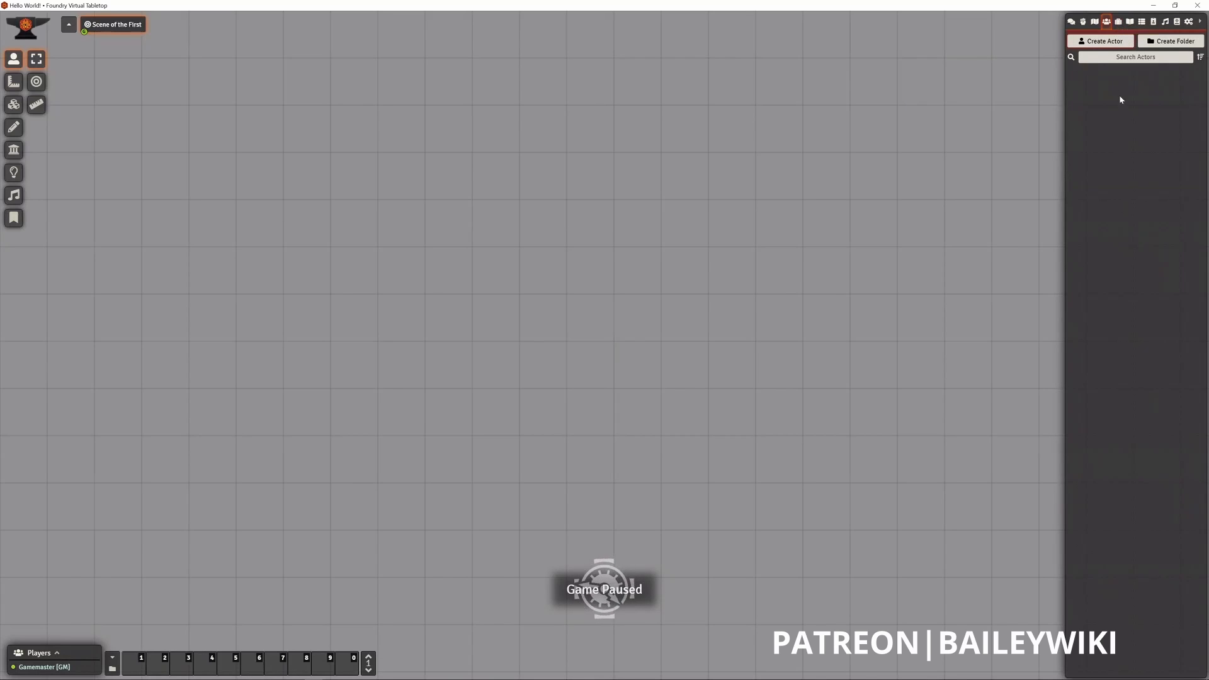
# - Review the item types offered when creating a new item, keep Weapon selected, and close the form without creating an item
pyautogui.click(1118, 25)
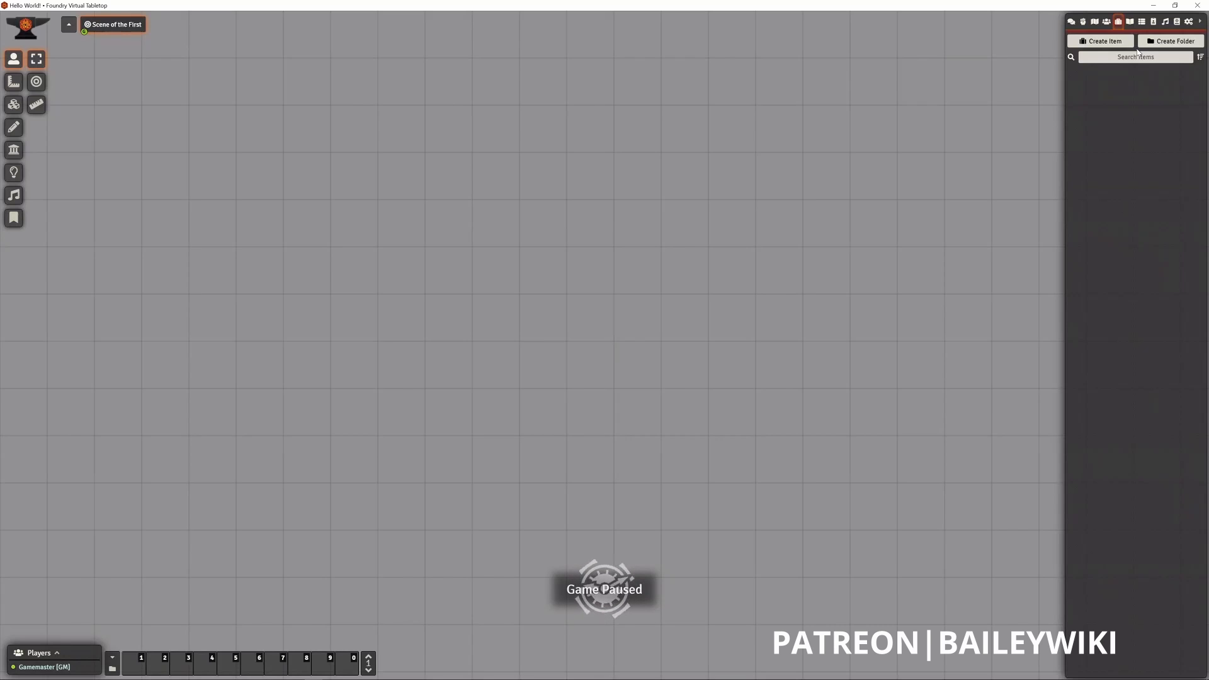
pyautogui.click(1124, 44)
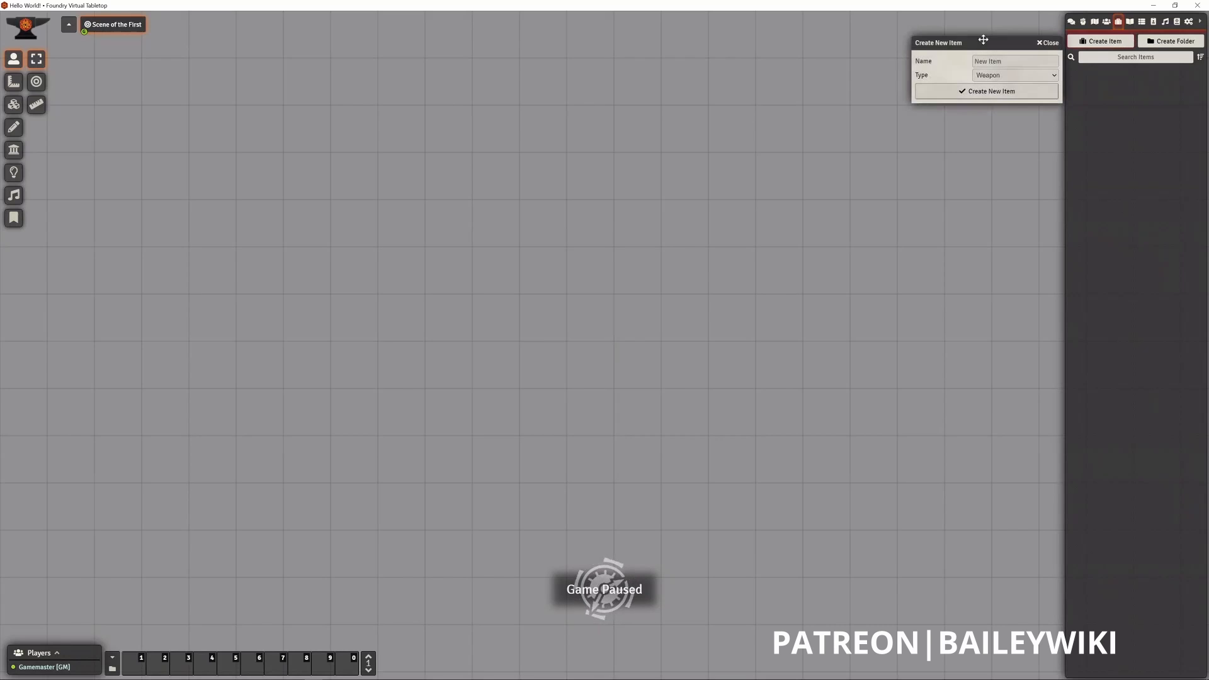
pyautogui.click(988, 60)
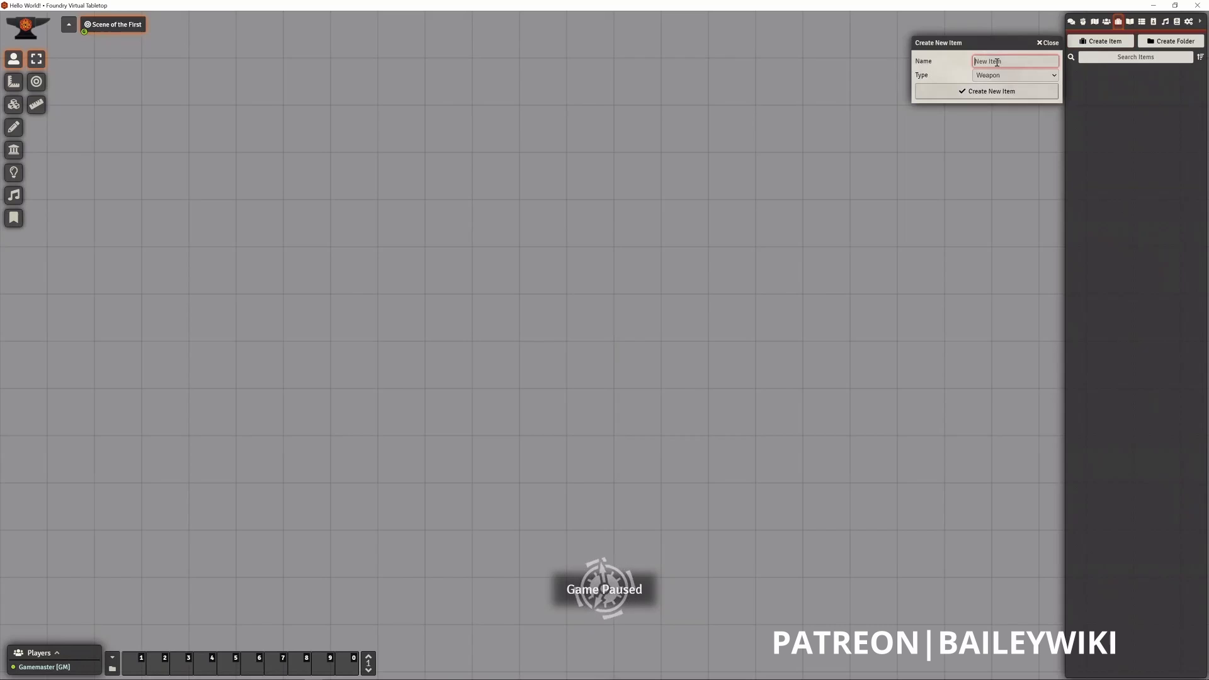
pyautogui.click(1053, 76)
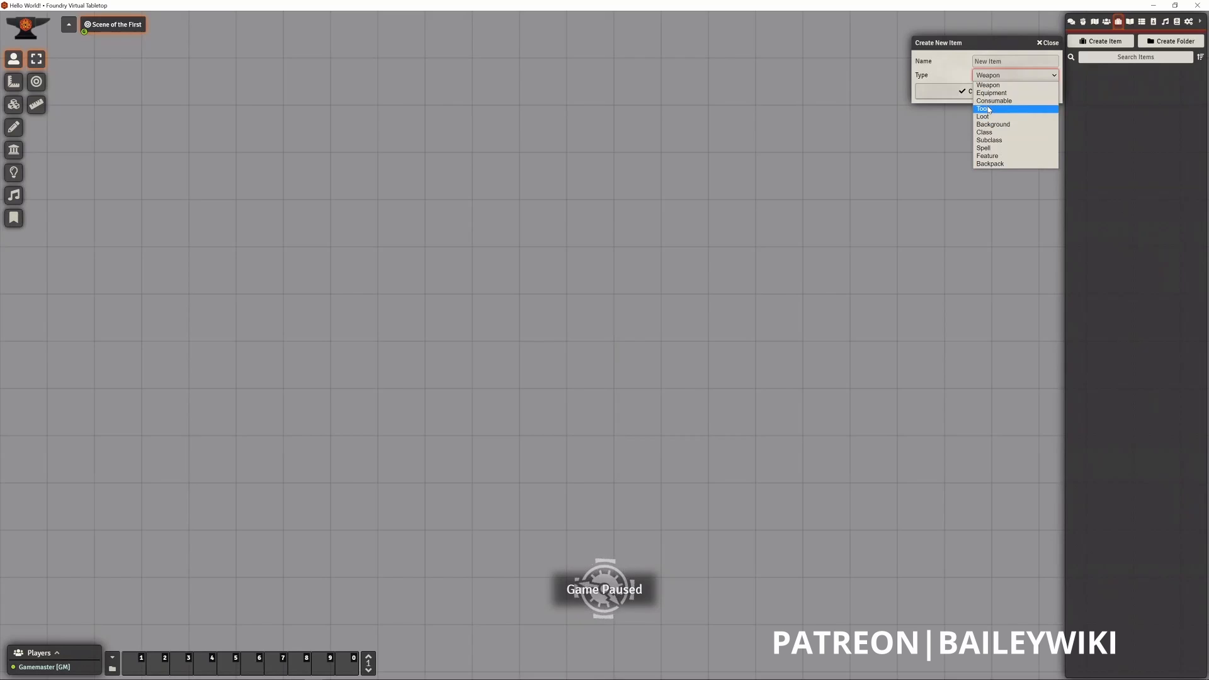
pyautogui.click(987, 85)
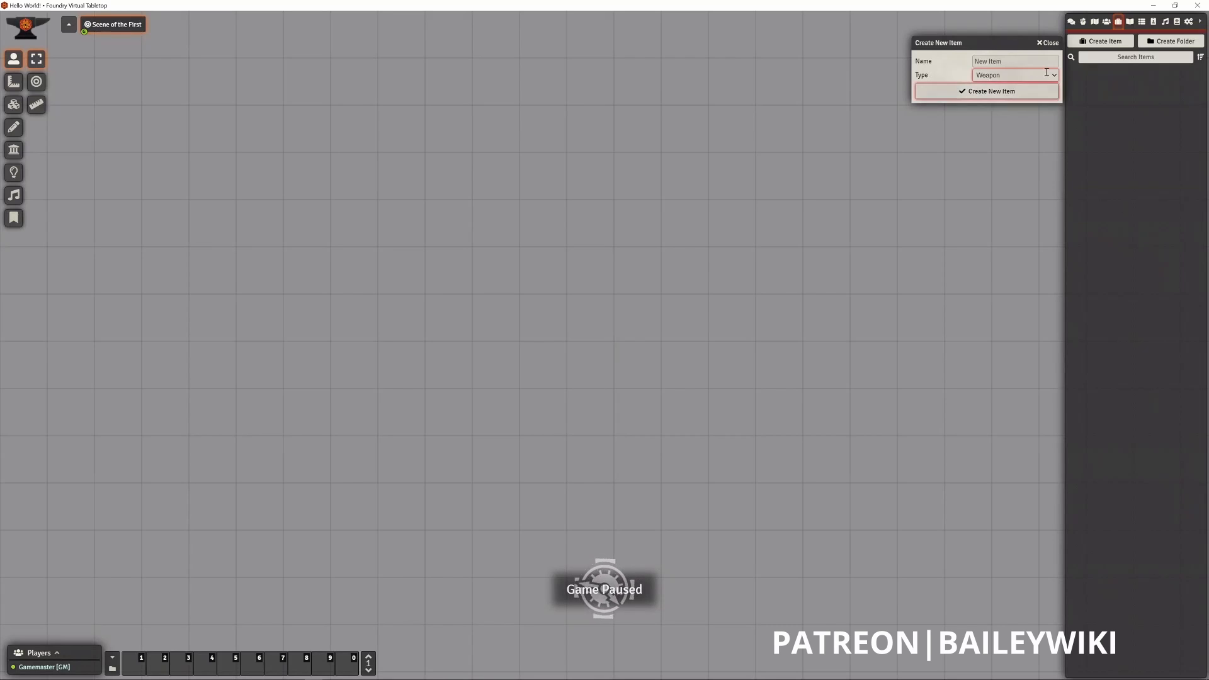
pyautogui.click(1048, 43)
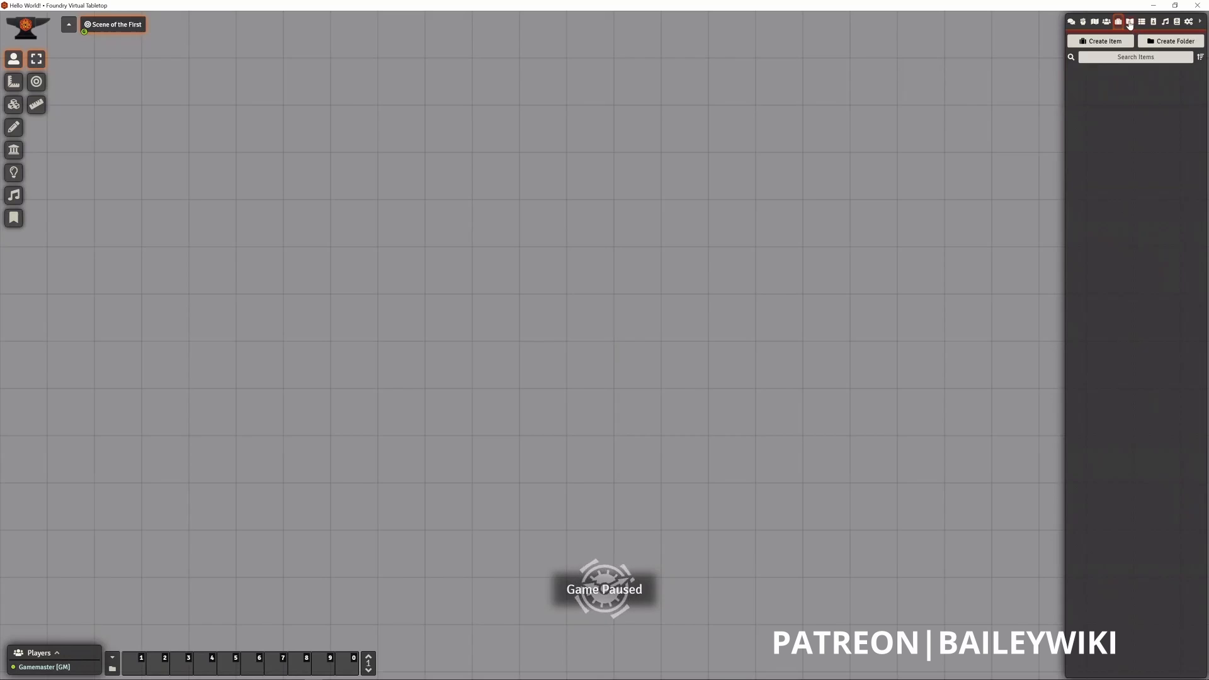
# - View the creation forms for a new journal entry and a new rollable table, closing each without creating anything
pyautogui.click(1129, 22)
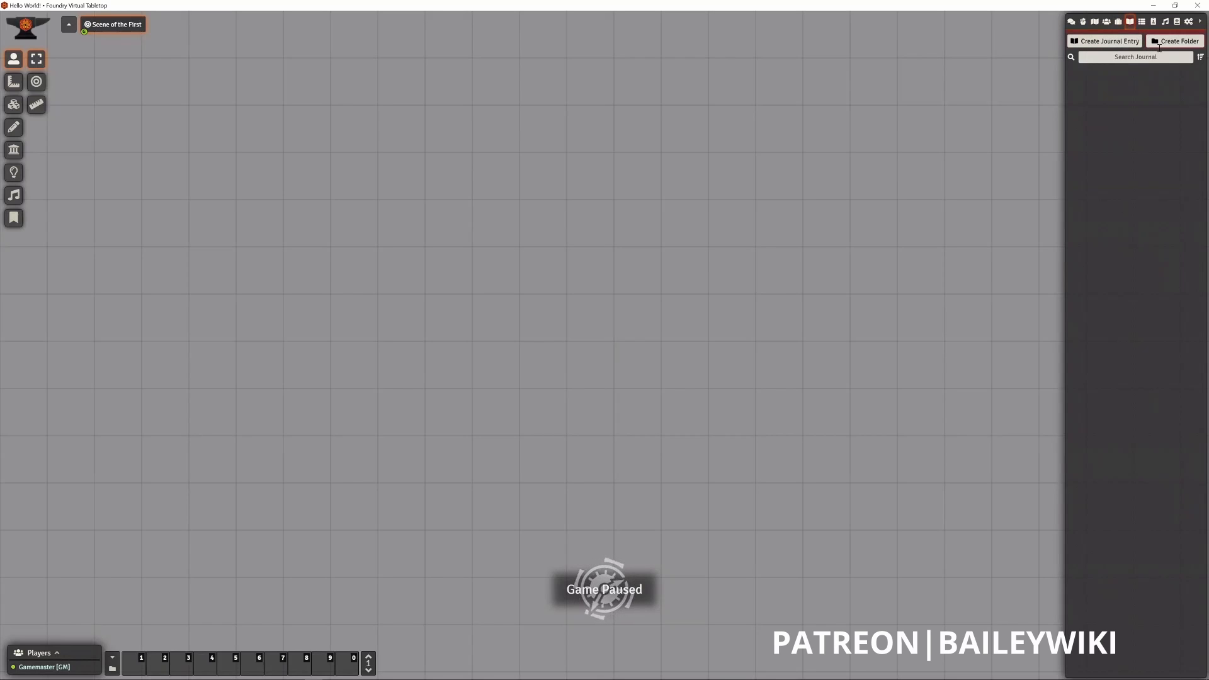
pyautogui.click(1118, 45)
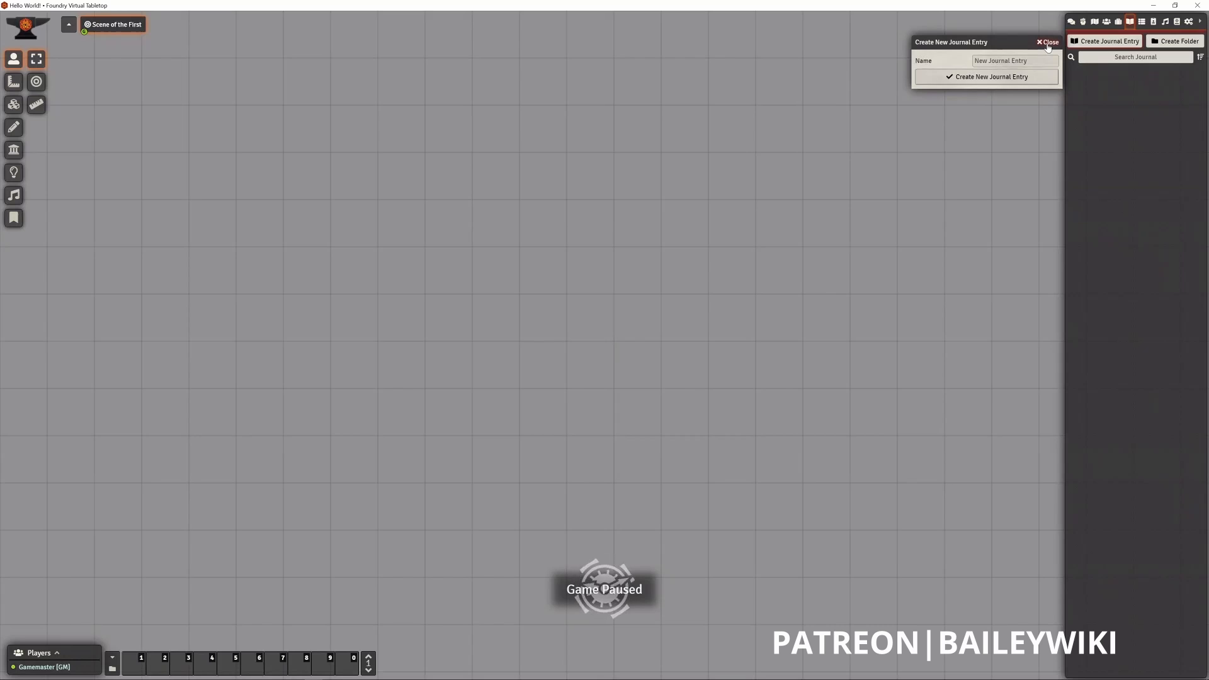
pyautogui.click(1048, 43)
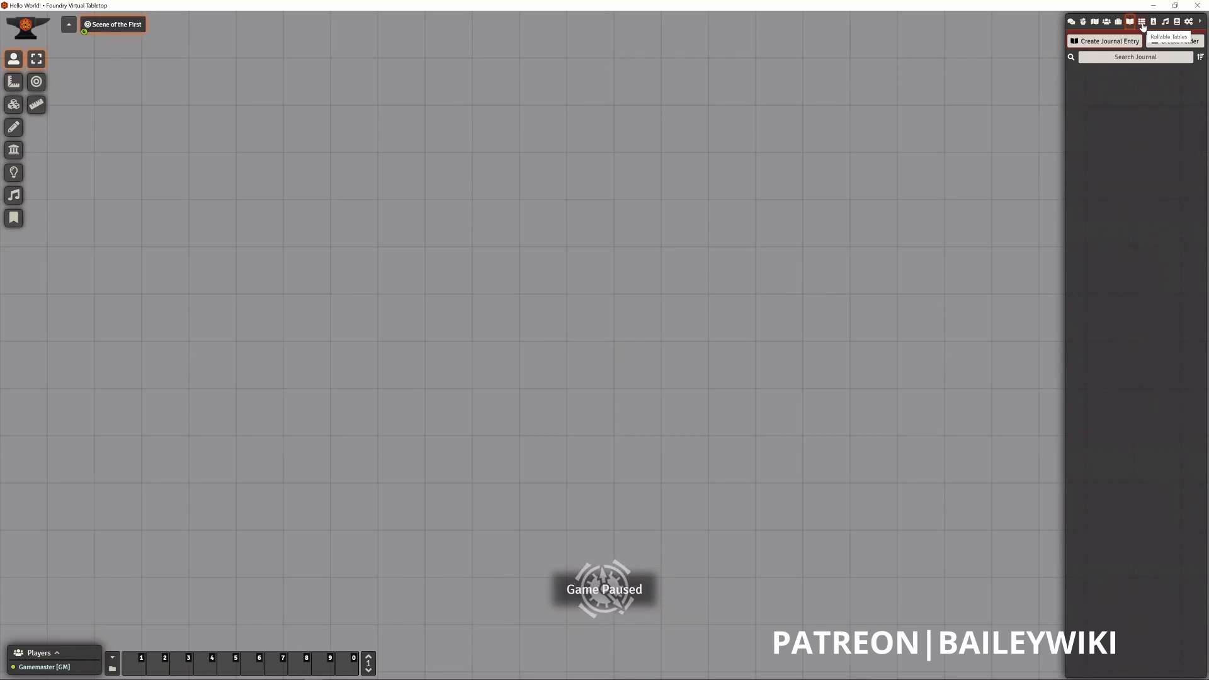
pyautogui.click(1142, 23)
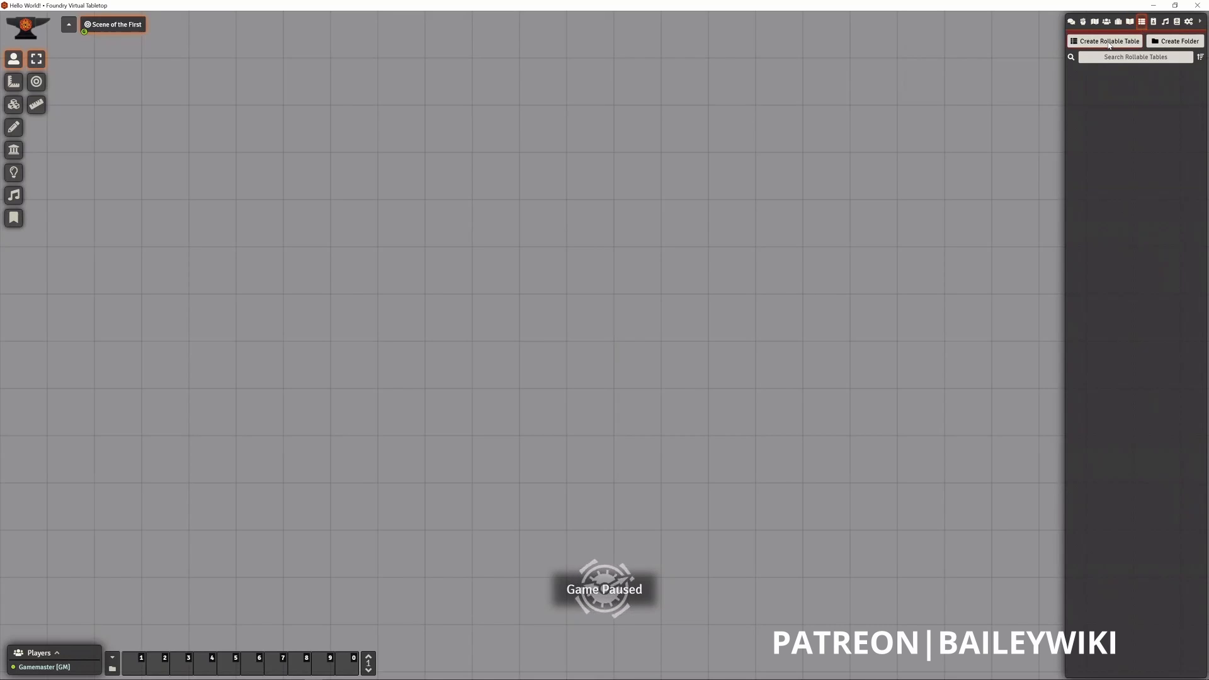
pyautogui.click(1110, 43)
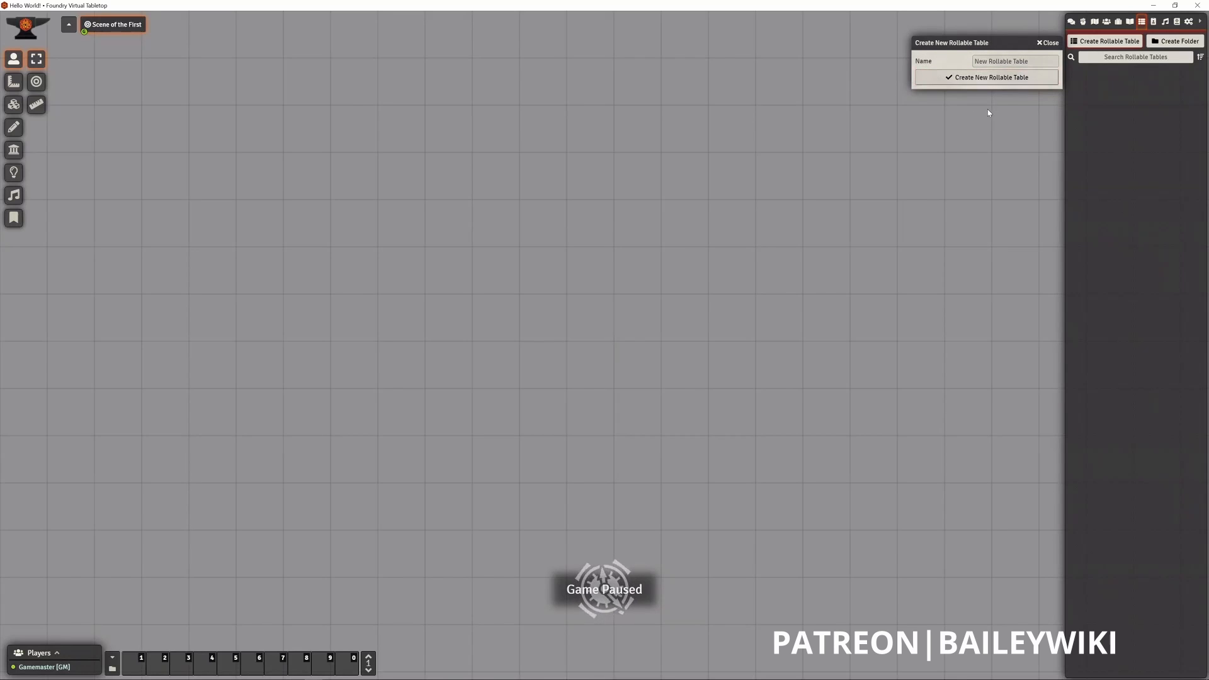
pyautogui.click(1050, 45)
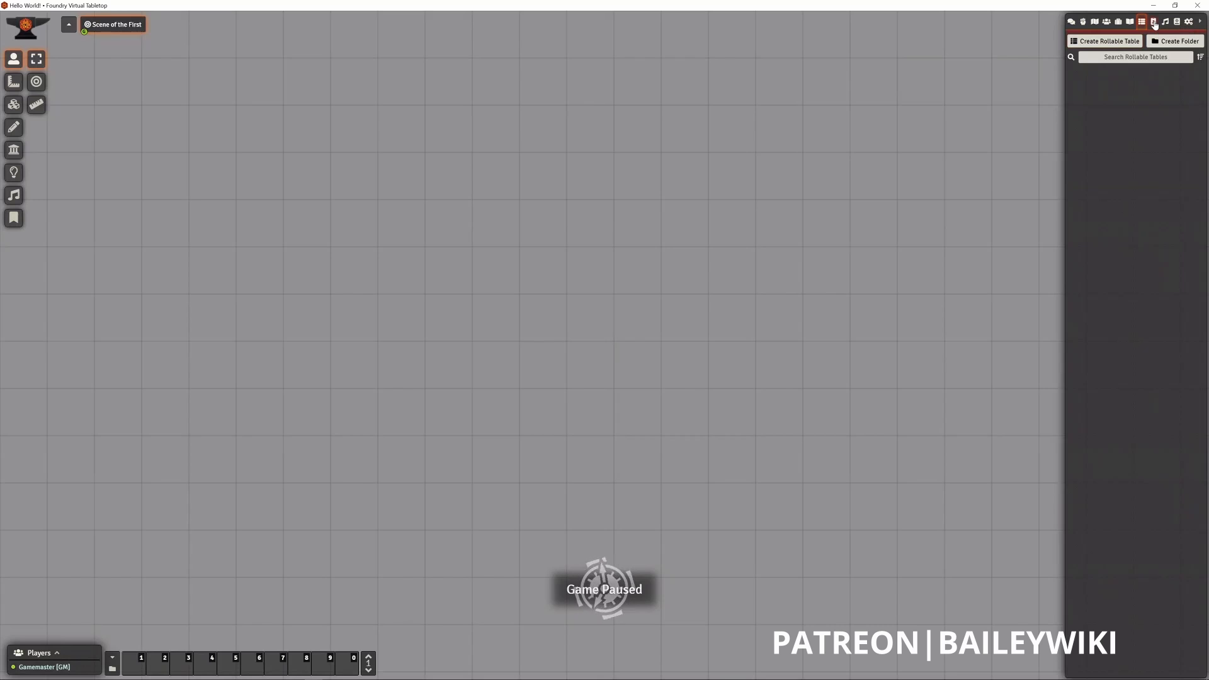
# - View the form for creating a card stack, close it without creating one, and show the playlists directory
pyautogui.click(1154, 23)
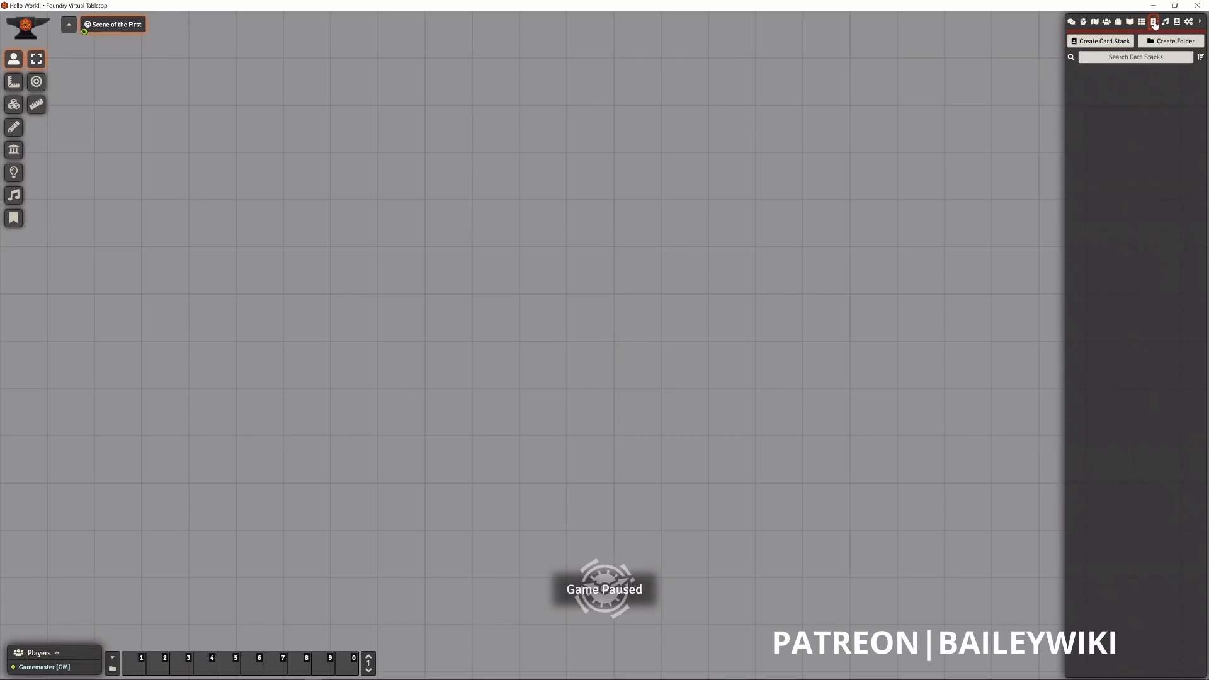
pyautogui.click(1111, 44)
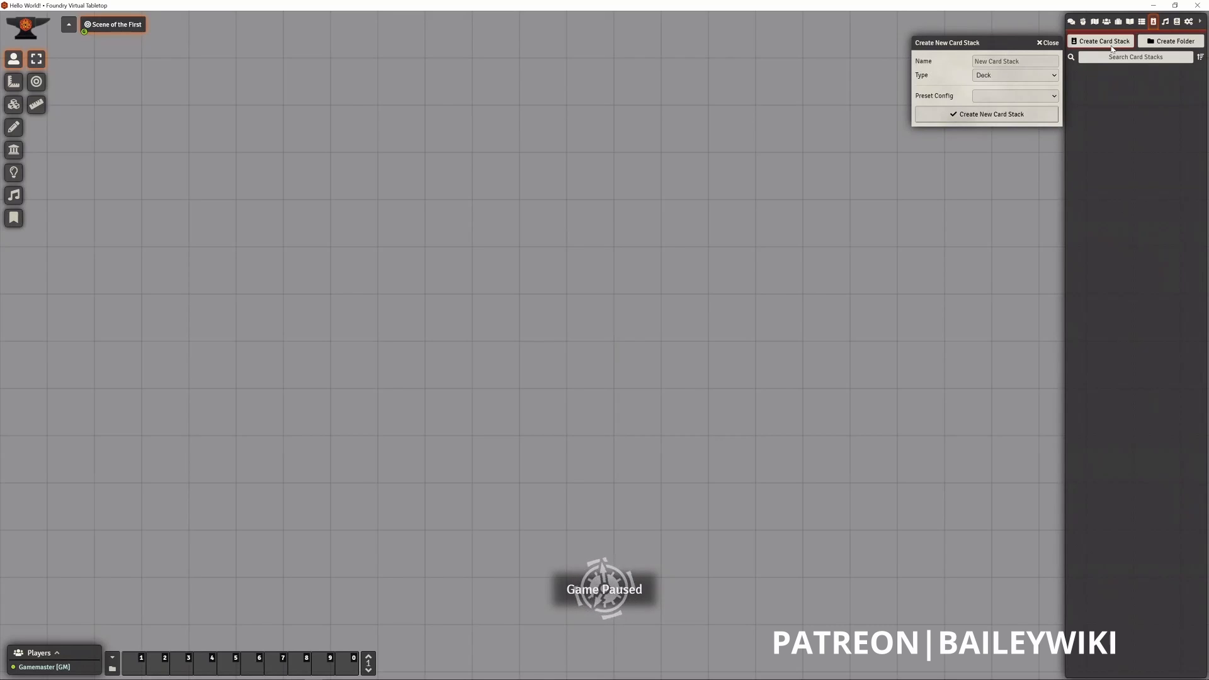
pyautogui.click(1048, 44)
pyautogui.click(1167, 23)
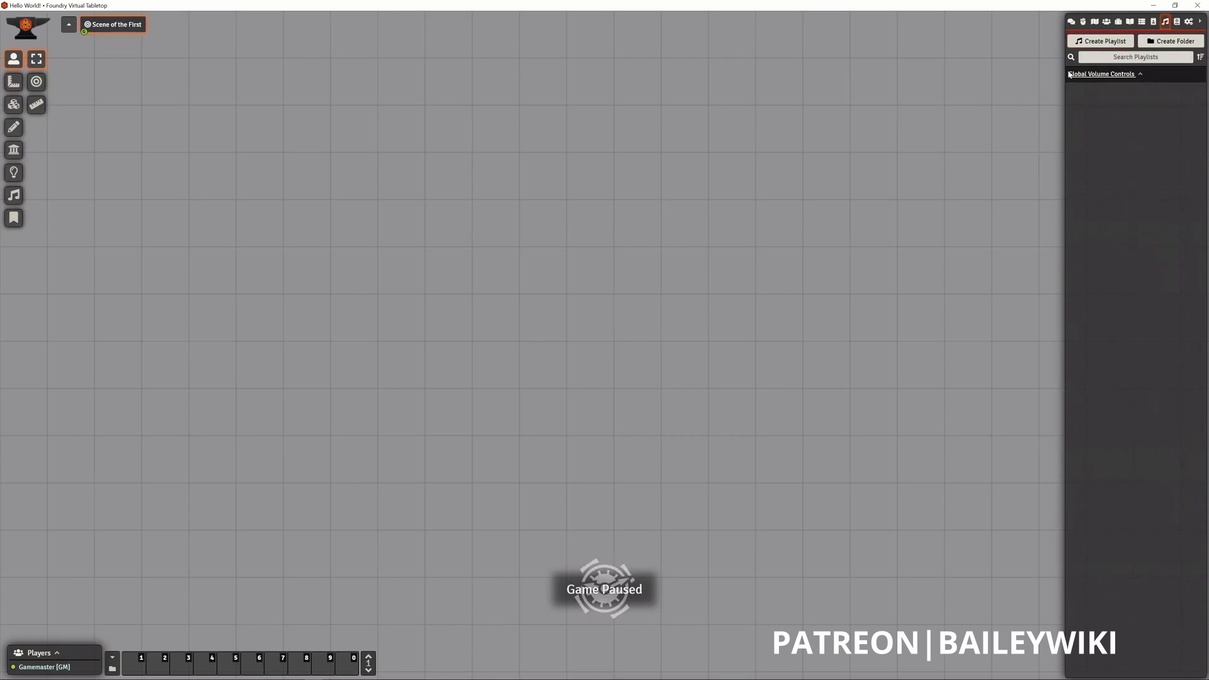
# - Open the Monsters (SRD) compendium and move its window clear of the scene tools to view the monster list
pyautogui.click(1177, 23)
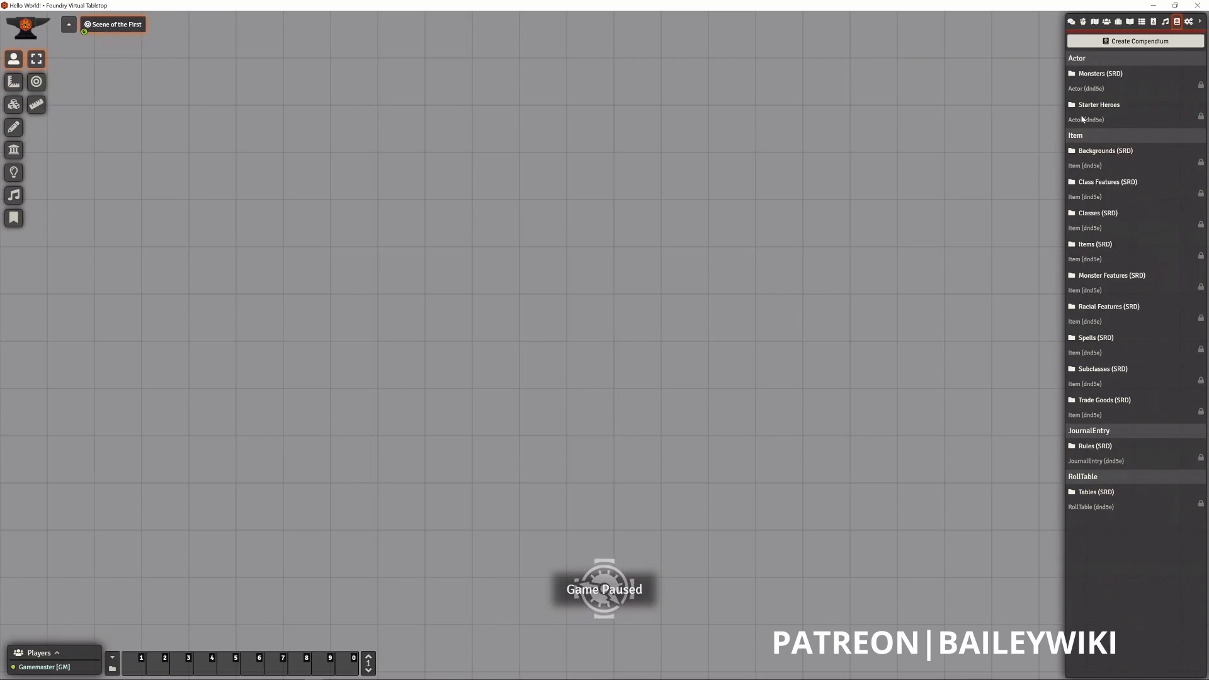
pyautogui.click(1099, 74)
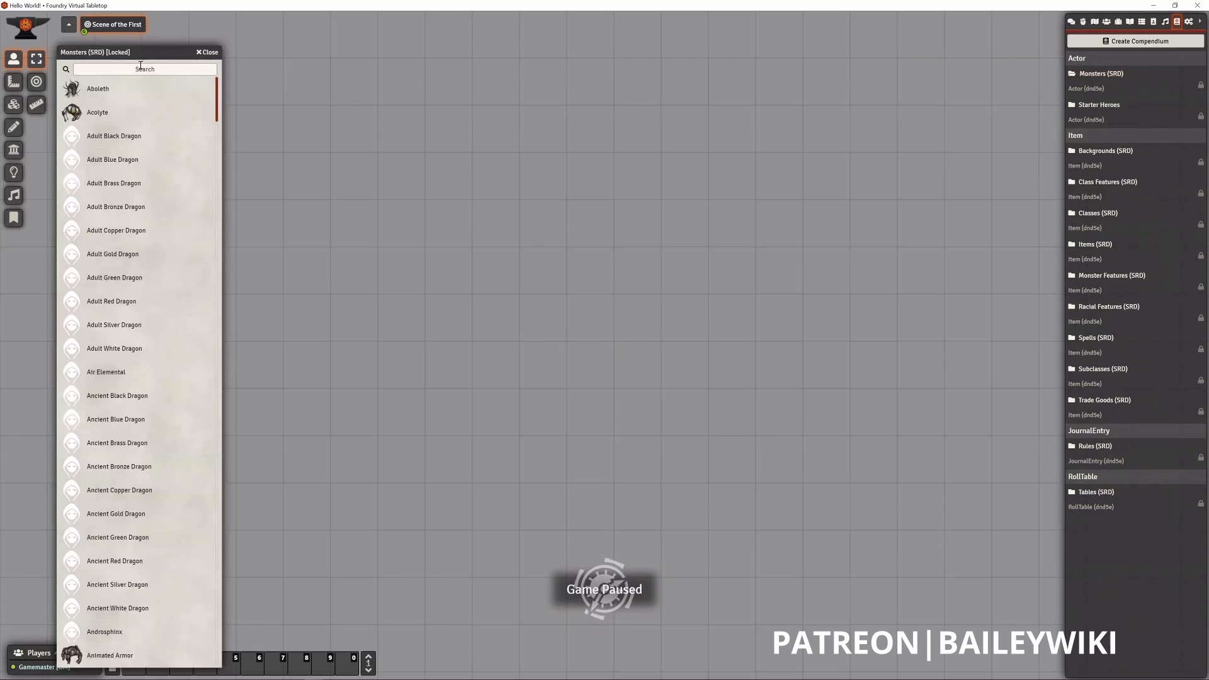
pyautogui.moveTo(148, 47); pyautogui.dragTo(167, 37)
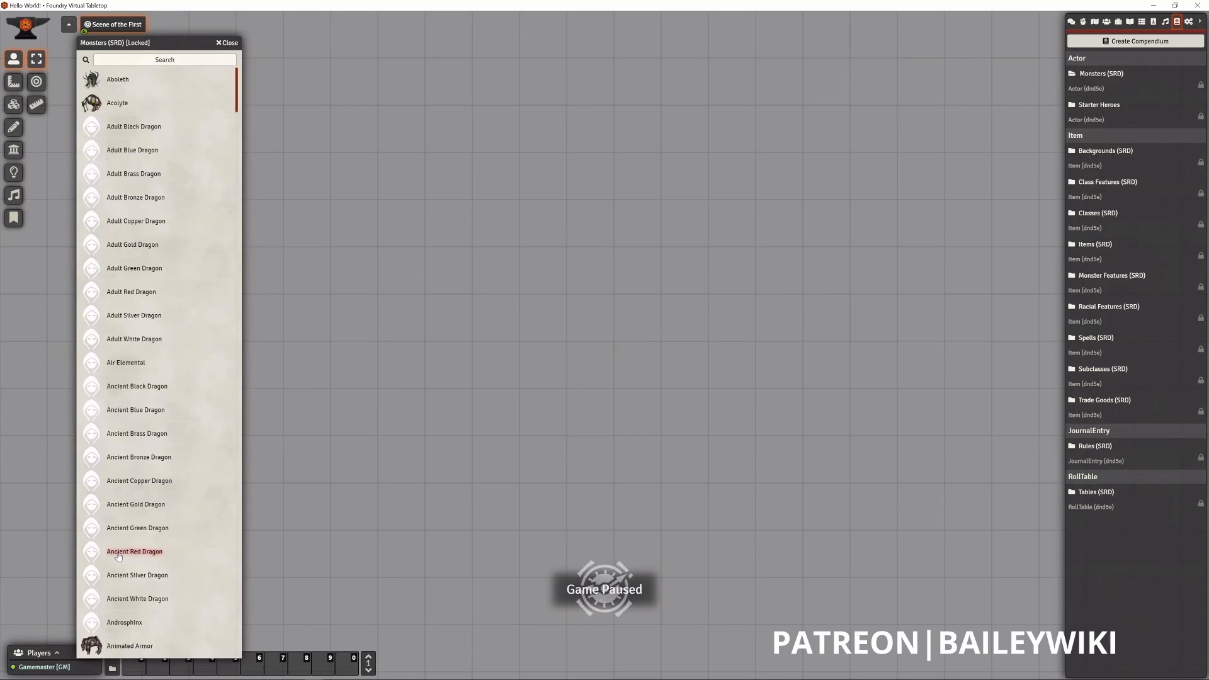
# - Place an Ancient Red Dragon from the Monsters (SRD) compendium onto the scene as a token
pyautogui.moveTo(117, 555); pyautogui.dragTo(586, 297)
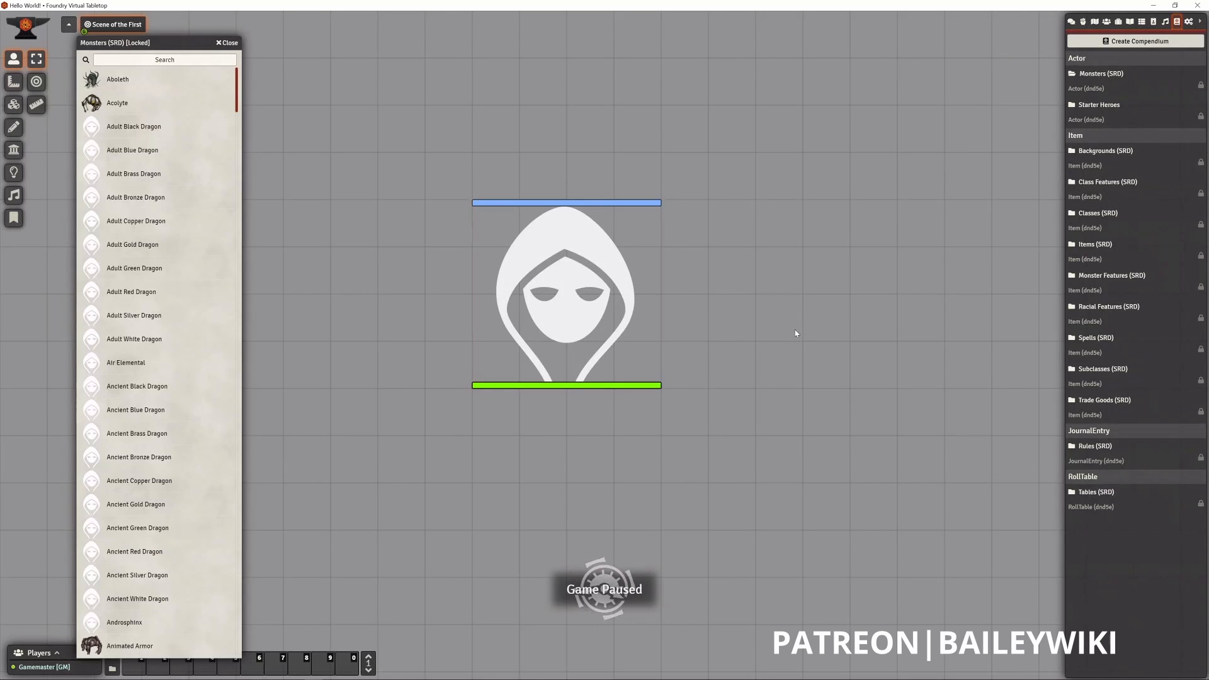
pyautogui.scroll(-2, 795, 330)
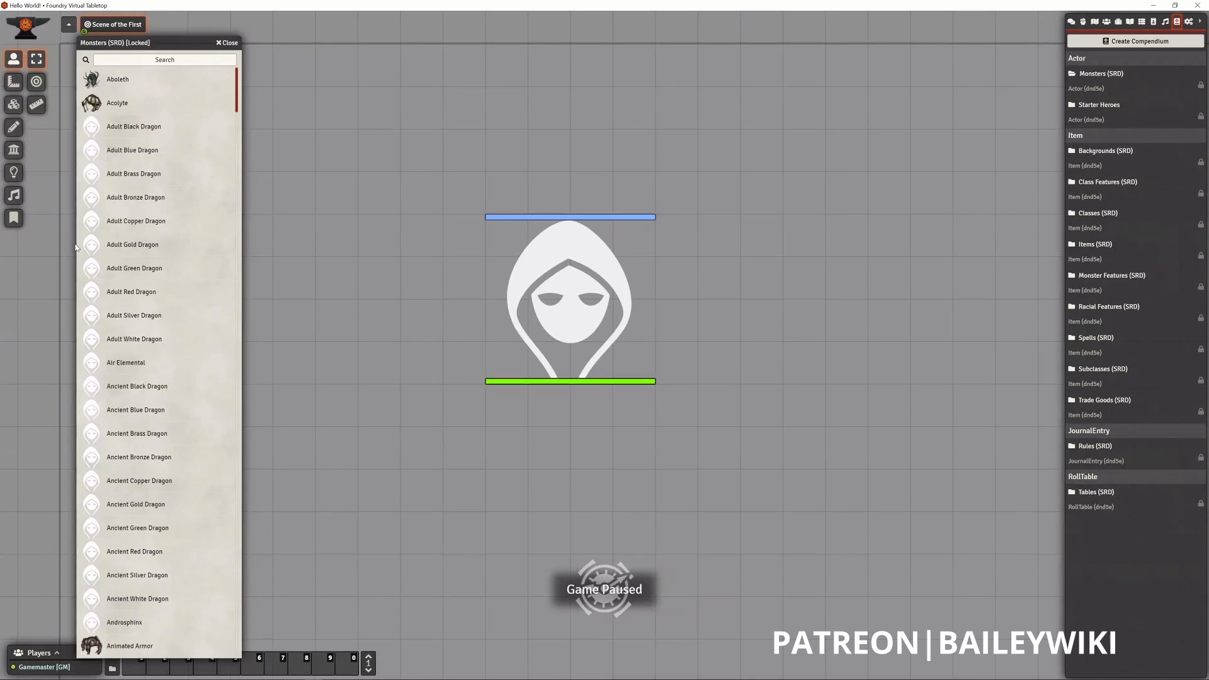
pyautogui.scroll(-3, 162, 277)
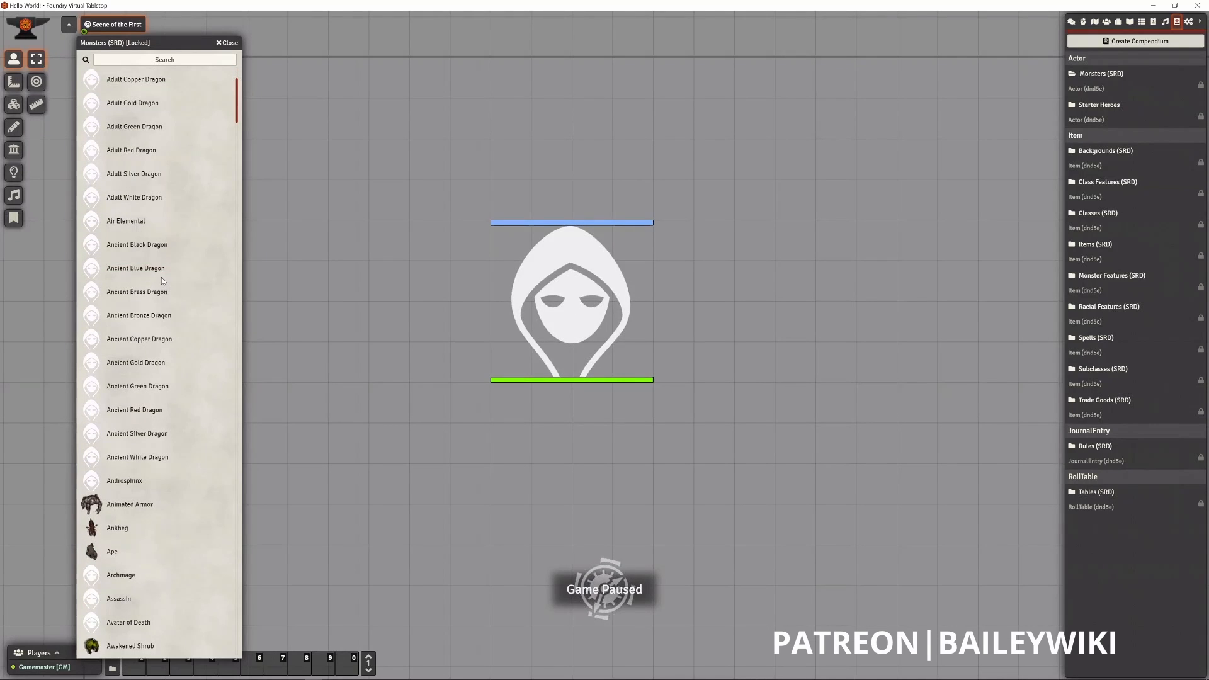
pyautogui.scroll(3, 161, 277)
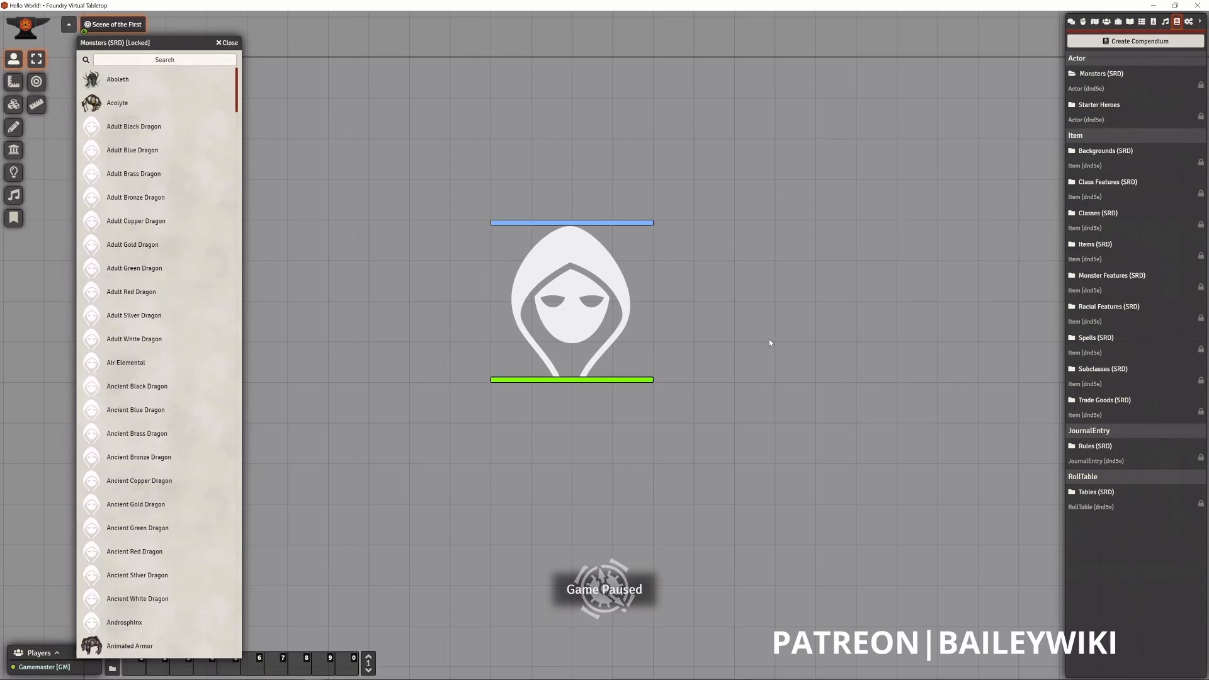
# - Open the Ancient Red Dragon token's sheet, move it beside the token, and highlight the creature's name
pyautogui.doubleClick(557, 313)
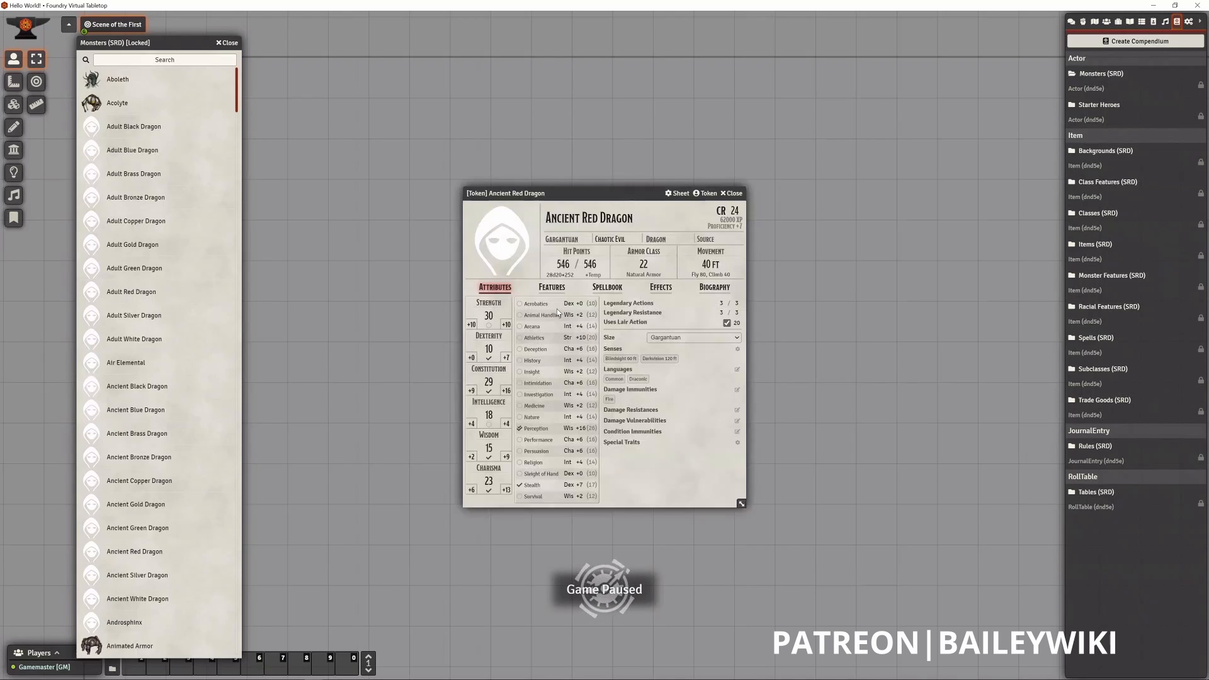
pyautogui.moveTo(567, 202); pyautogui.dragTo(782, 162)
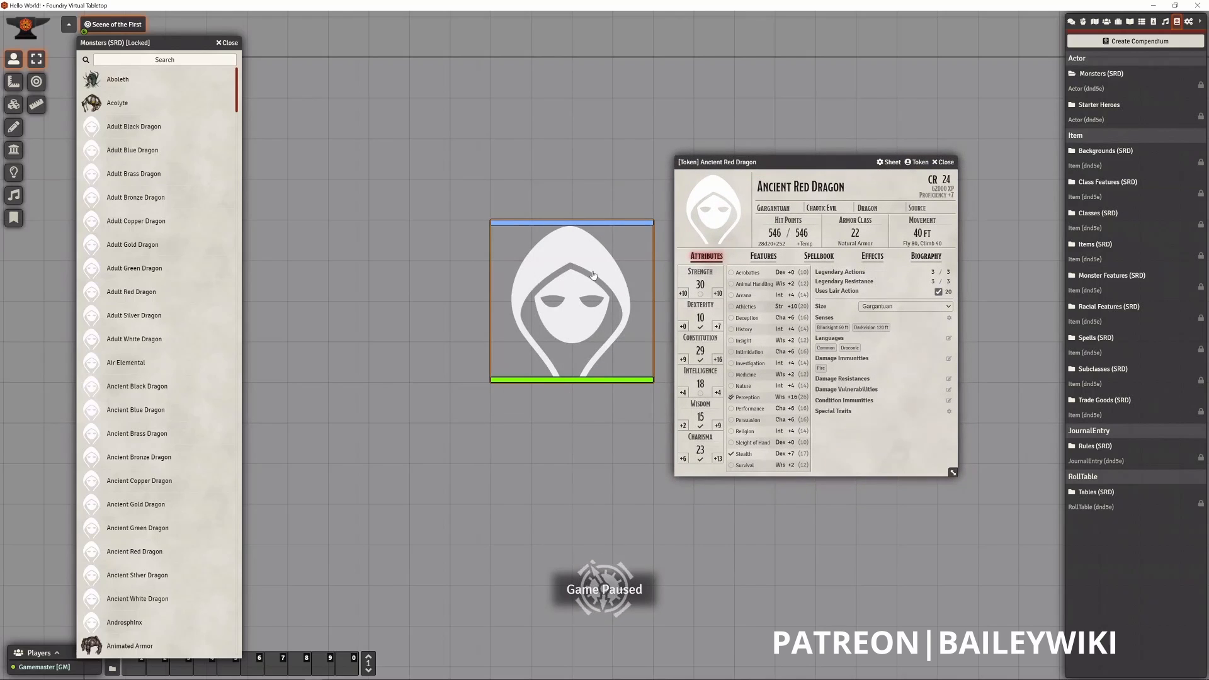
pyautogui.click(775, 196)
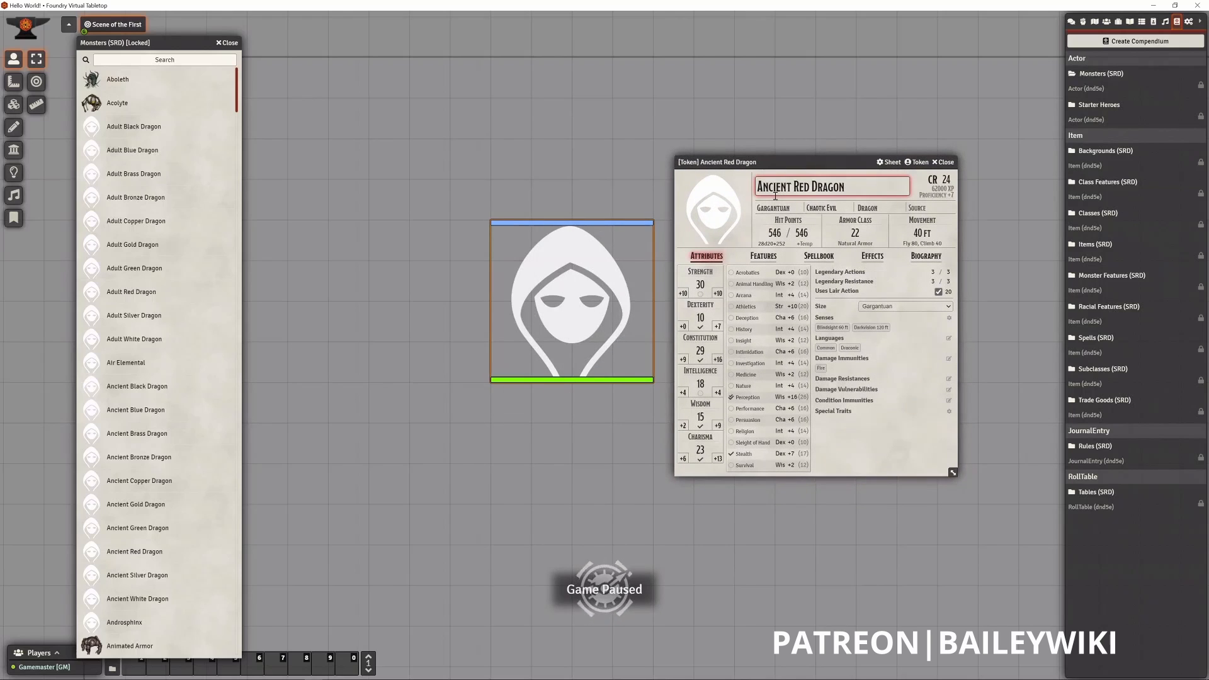
pyautogui.tripleClick(852, 186)
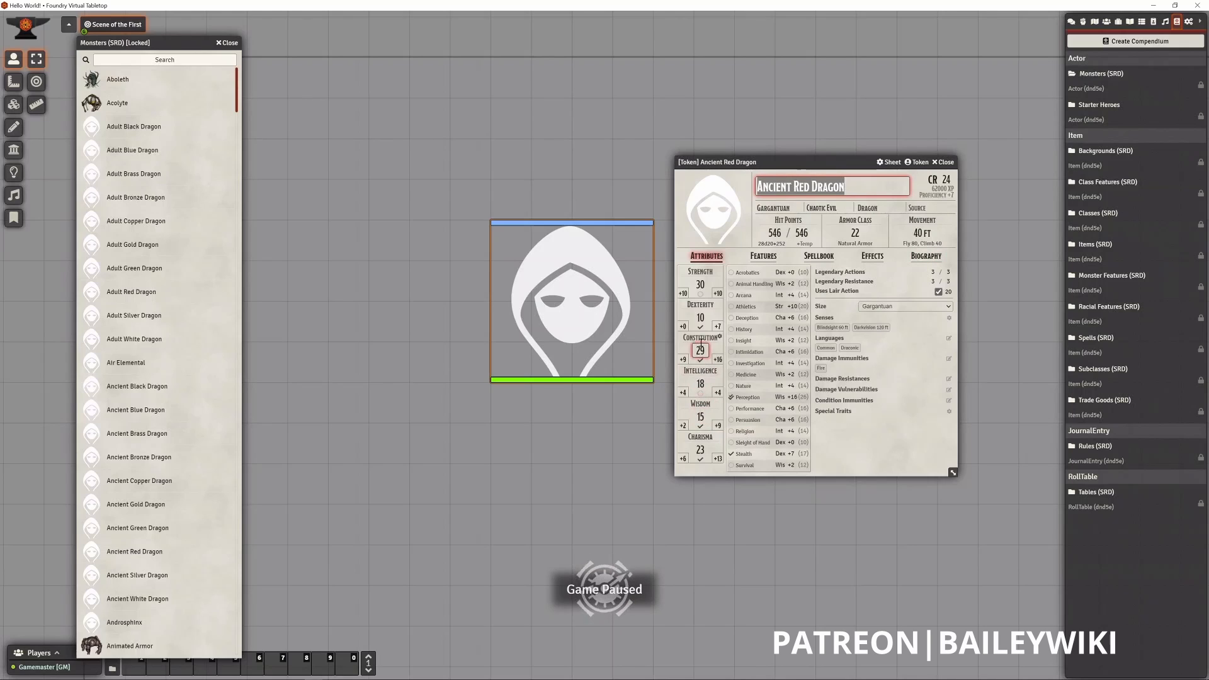
# - Look through the dragon sheet's Features, Spellbook, Effects, and Biography sections, ending on Attributes
pyautogui.click(768, 257)
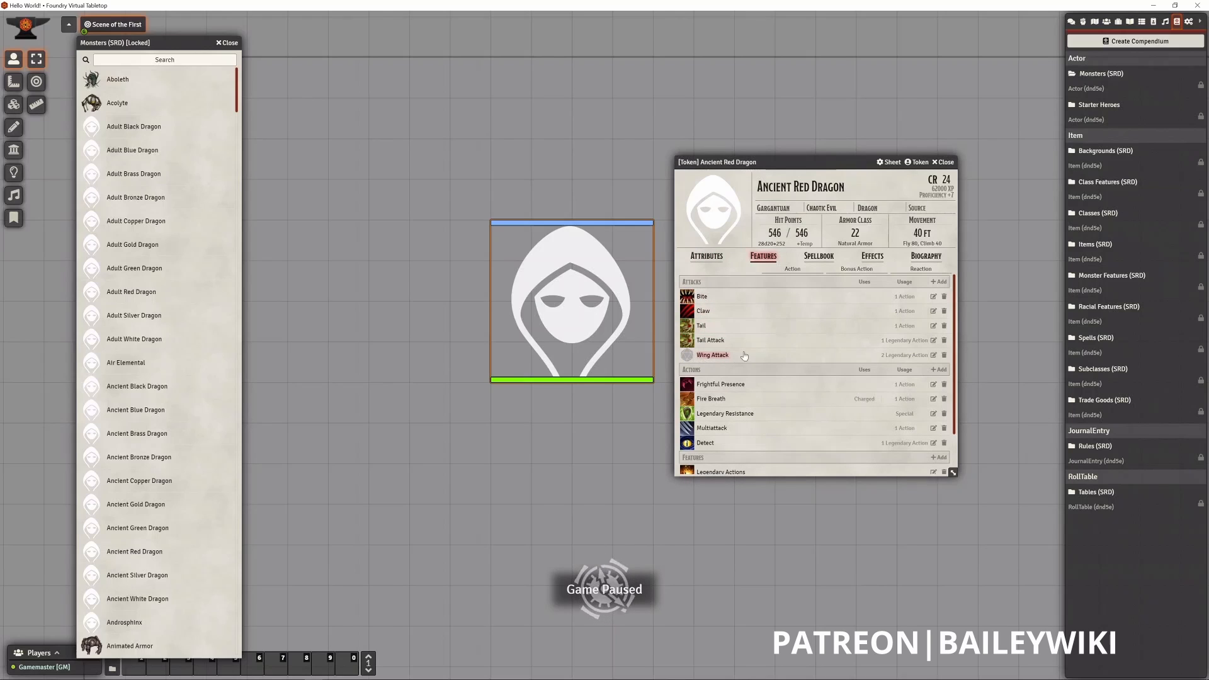
pyautogui.click(823, 258)
pyautogui.click(867, 258)
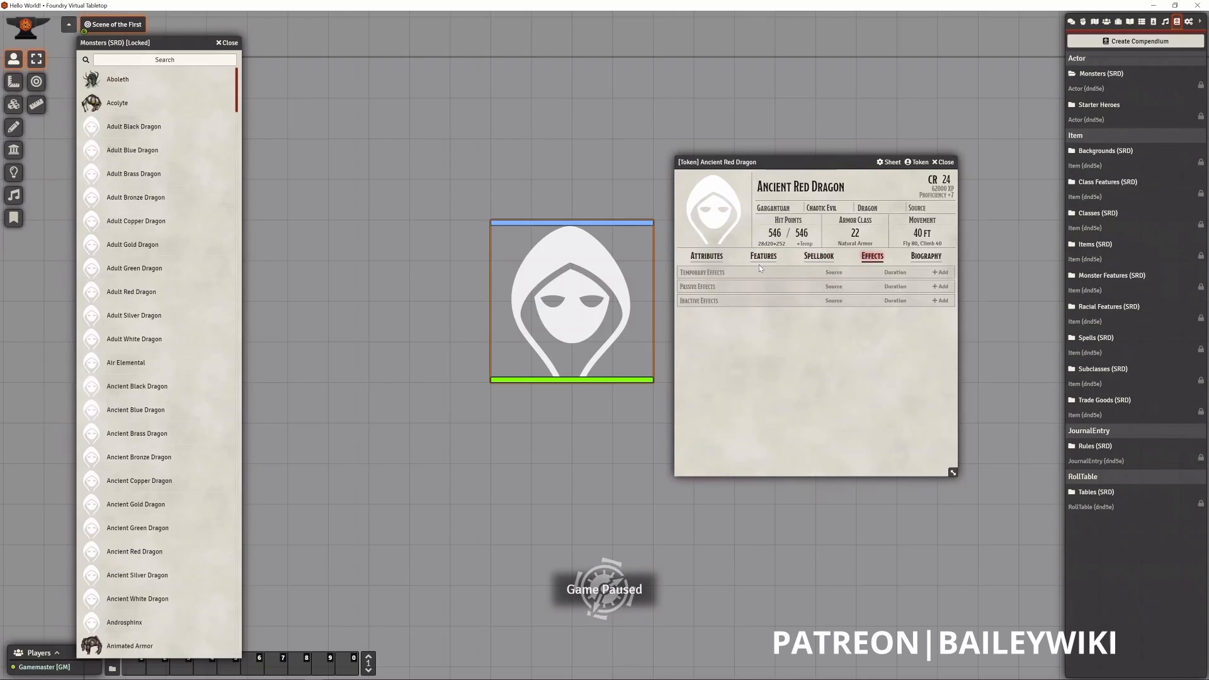
pyautogui.click(710, 258)
pyautogui.click(926, 256)
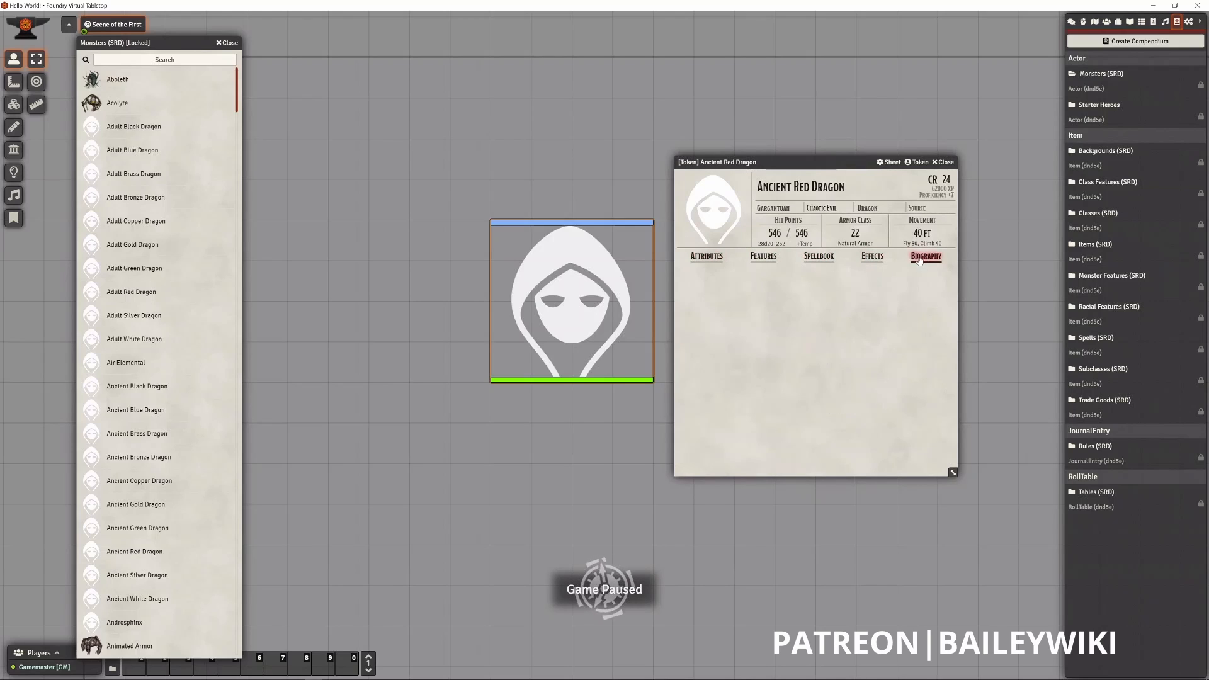
pyautogui.click(707, 258)
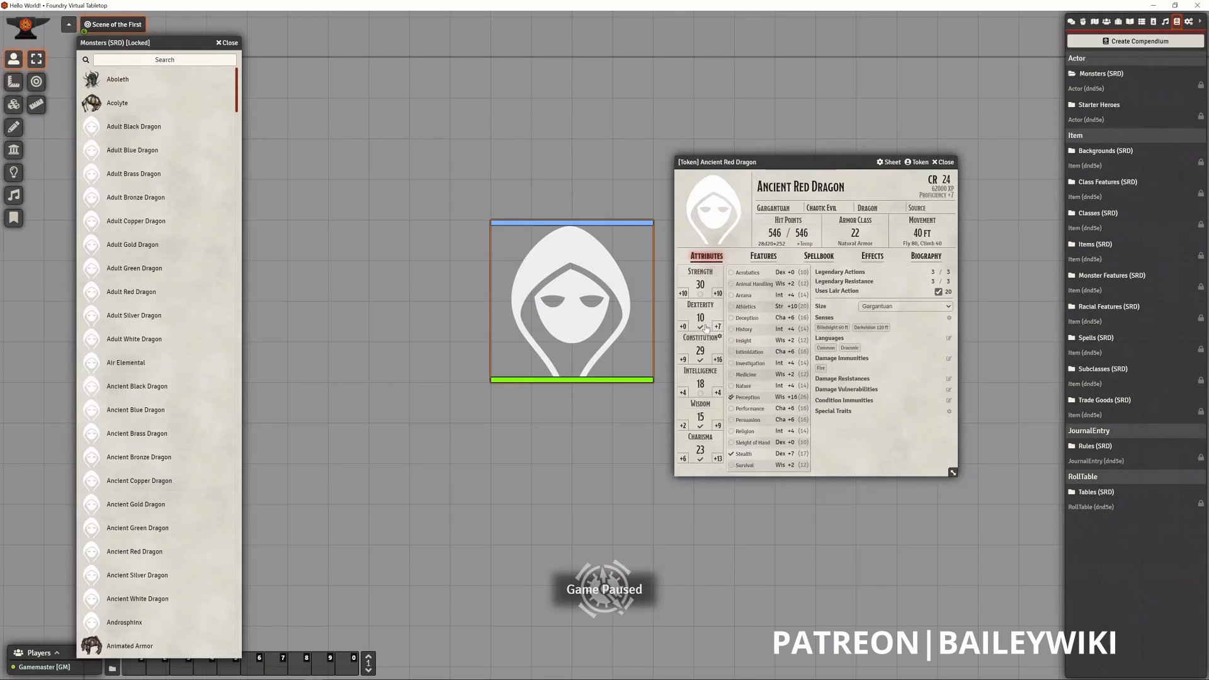
# - Review the dragon's Features in an enlarged sheet window that shows the attacks, actions, and features together, and close the sheet
pyautogui.click(764, 256)
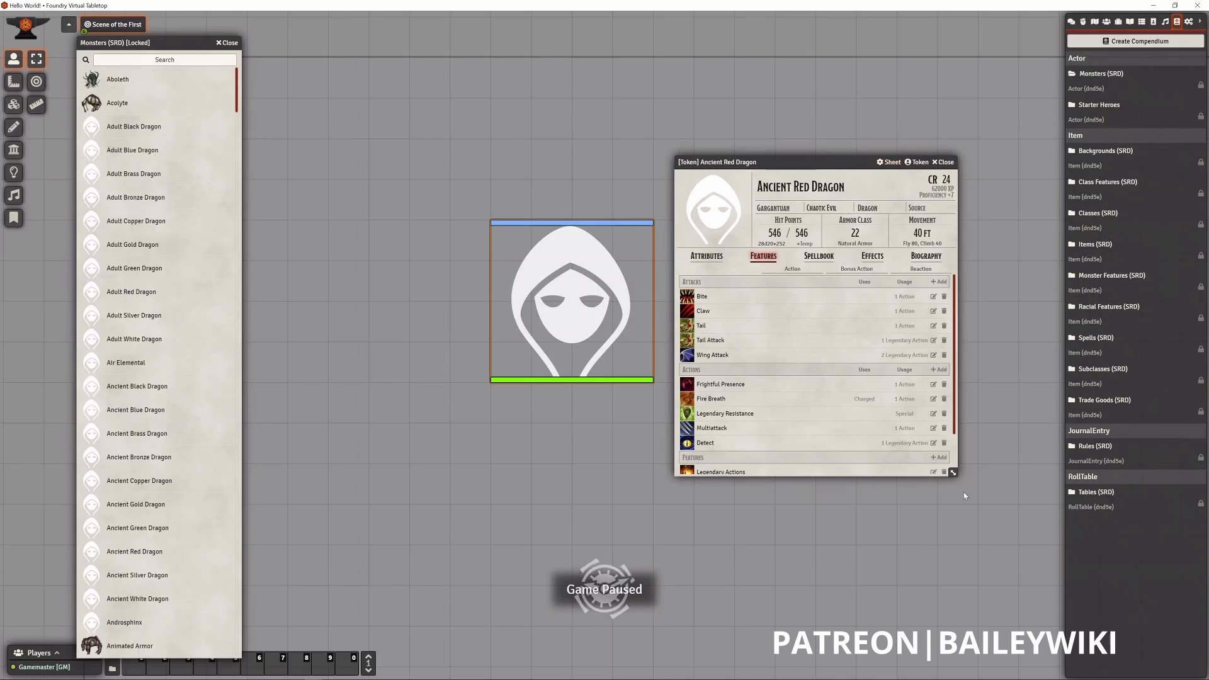
pyautogui.moveTo(954, 475); pyautogui.dragTo(984, 534)
pyautogui.moveTo(794, 162); pyautogui.dragTo(783, 134)
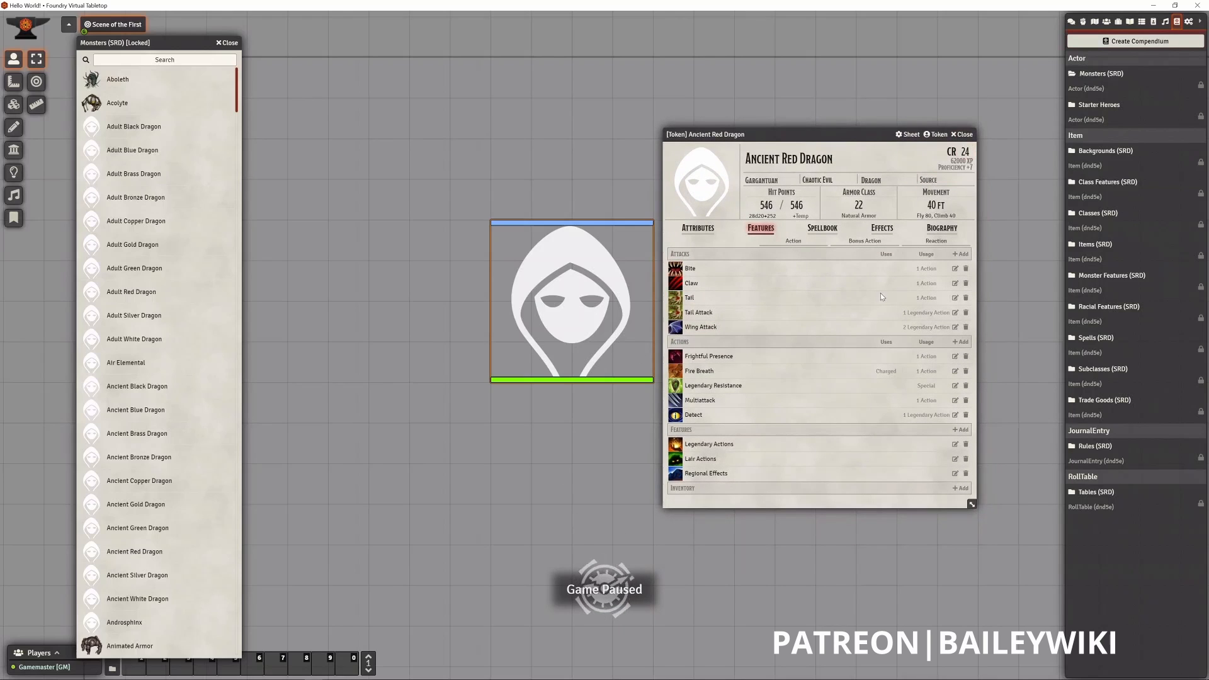
pyautogui.moveTo(788, 132); pyautogui.dragTo(794, 122)
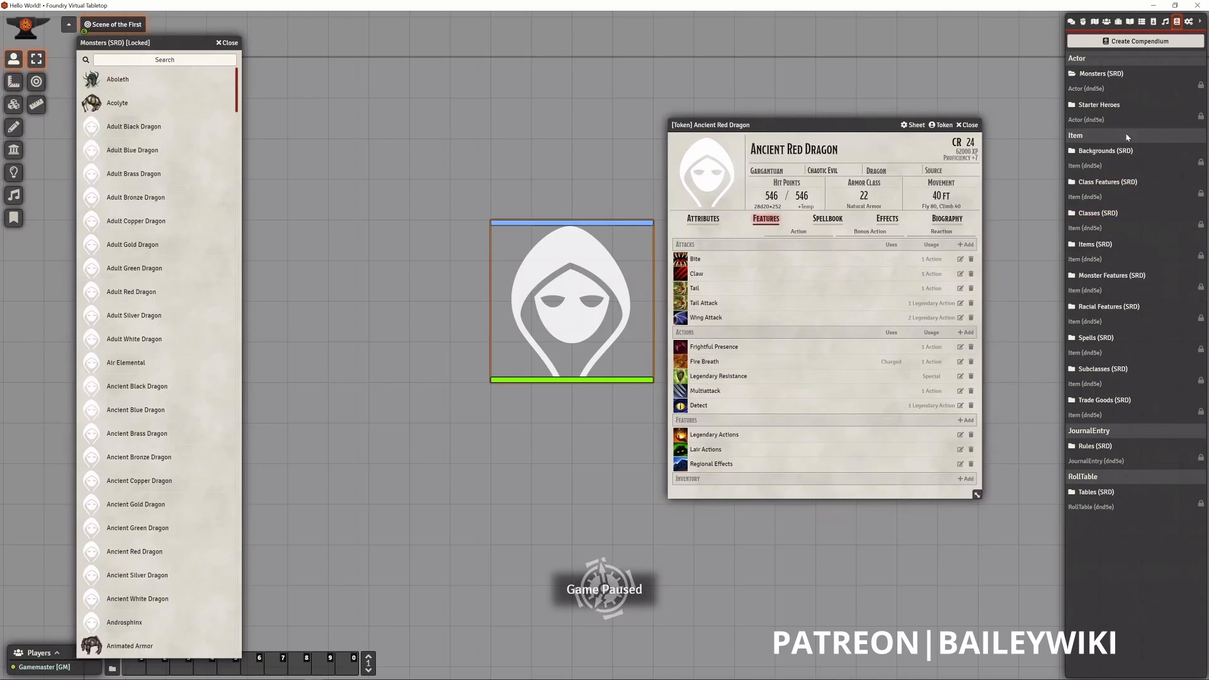
pyautogui.click(968, 126)
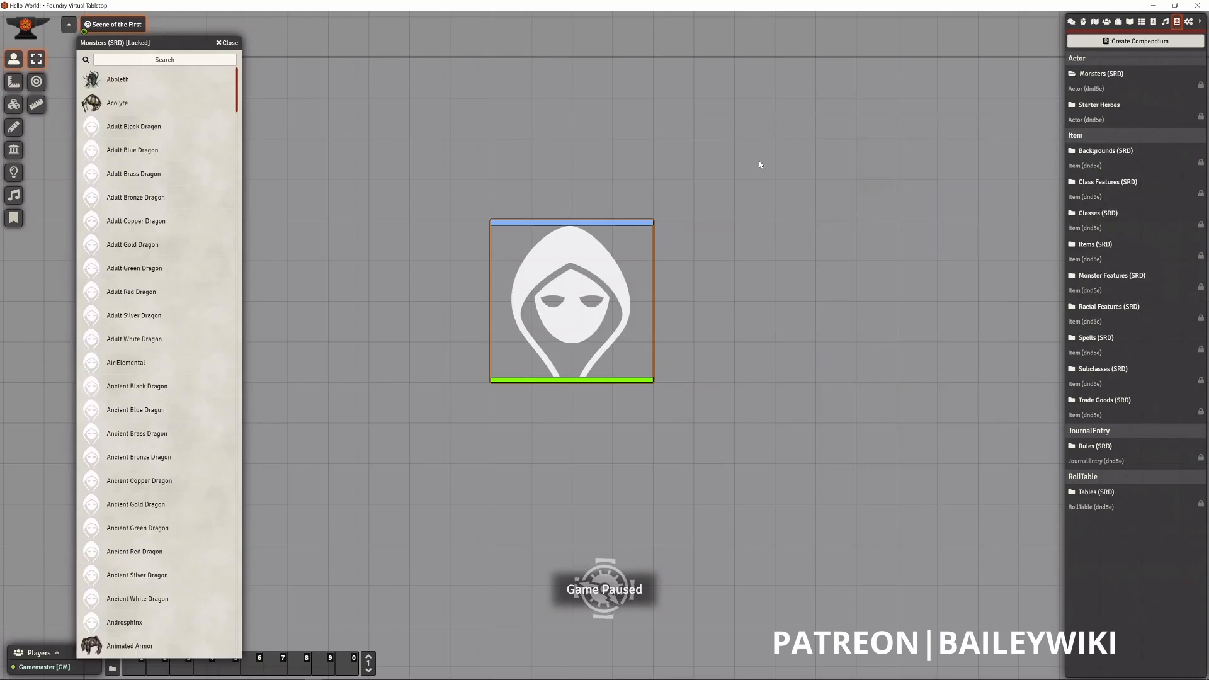
# - Apply the skull status effect to the Ancient Red Dragon token, remove it again, and dismiss the token's controls
pyautogui.rightClick(559, 297)
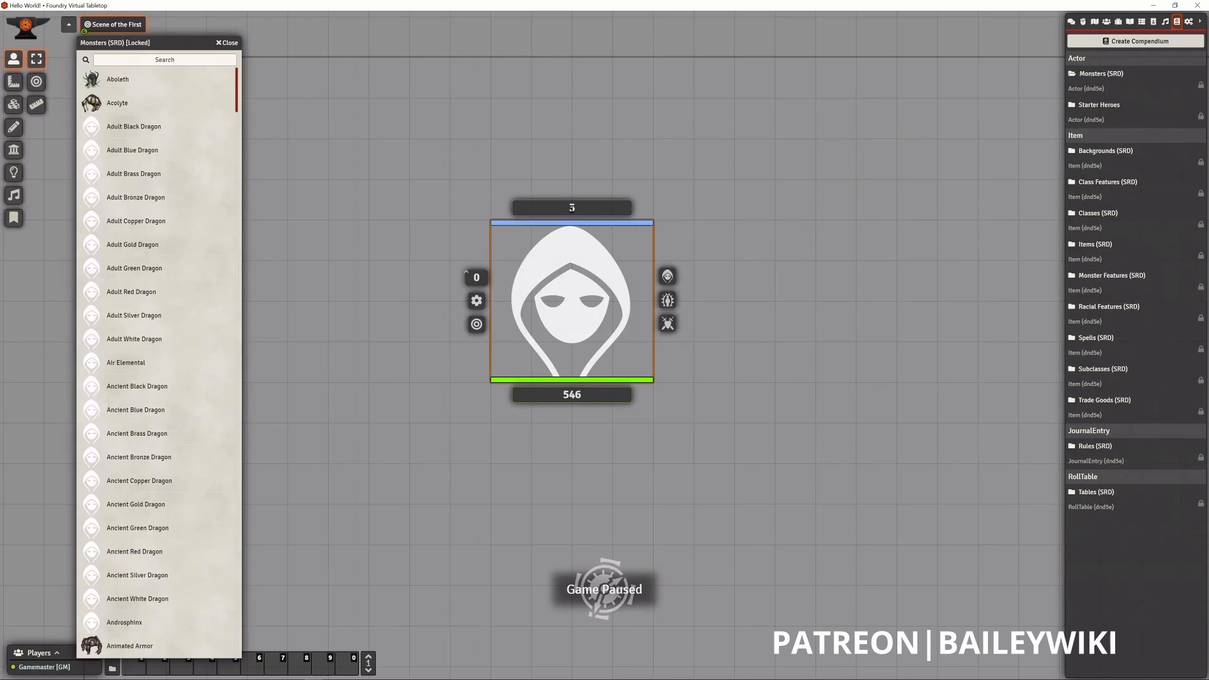
pyautogui.click(668, 301)
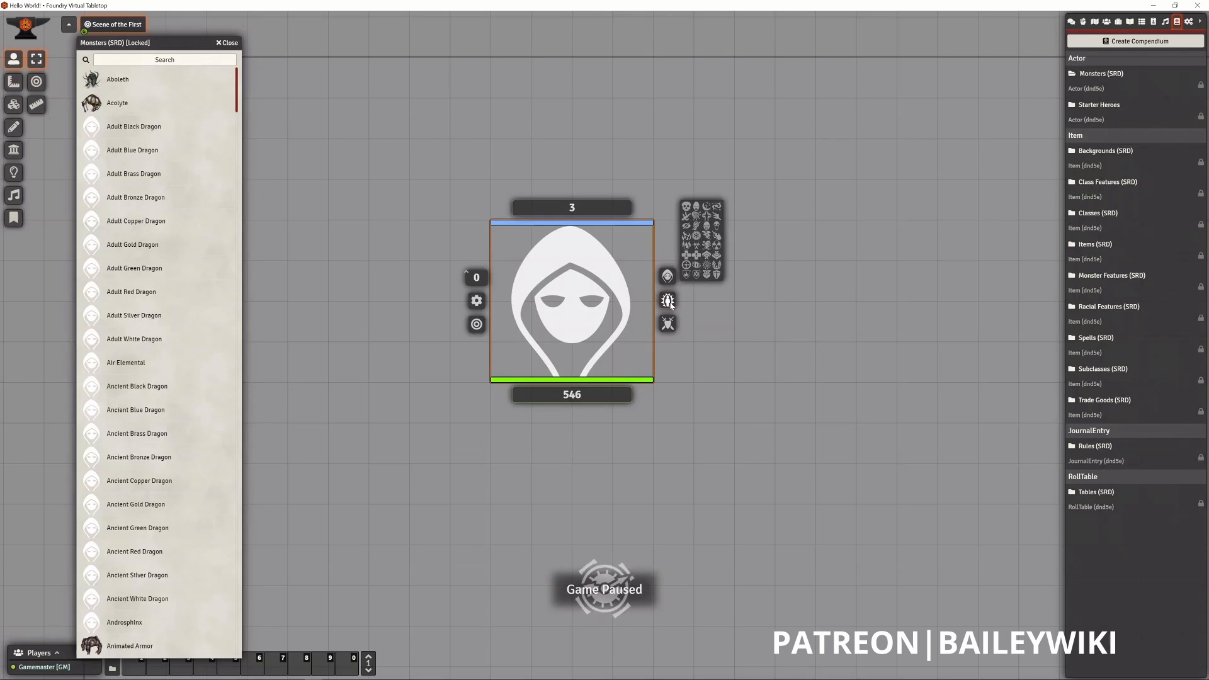
pyautogui.click(688, 208)
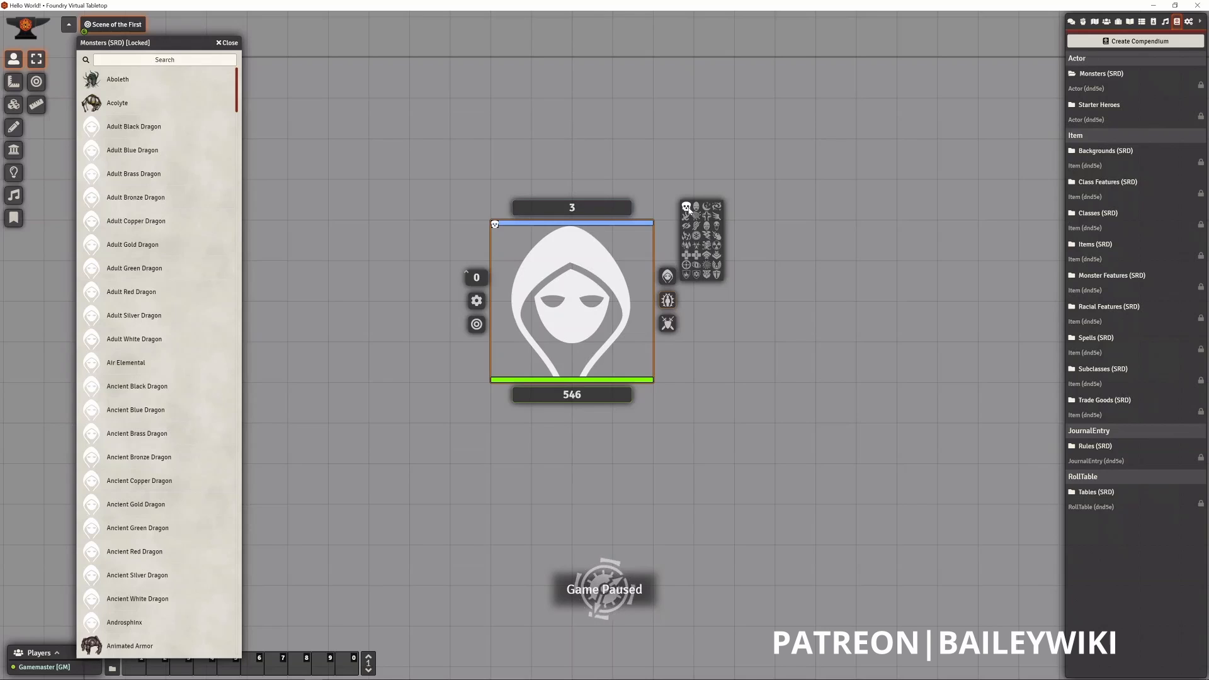
pyautogui.click(686, 208)
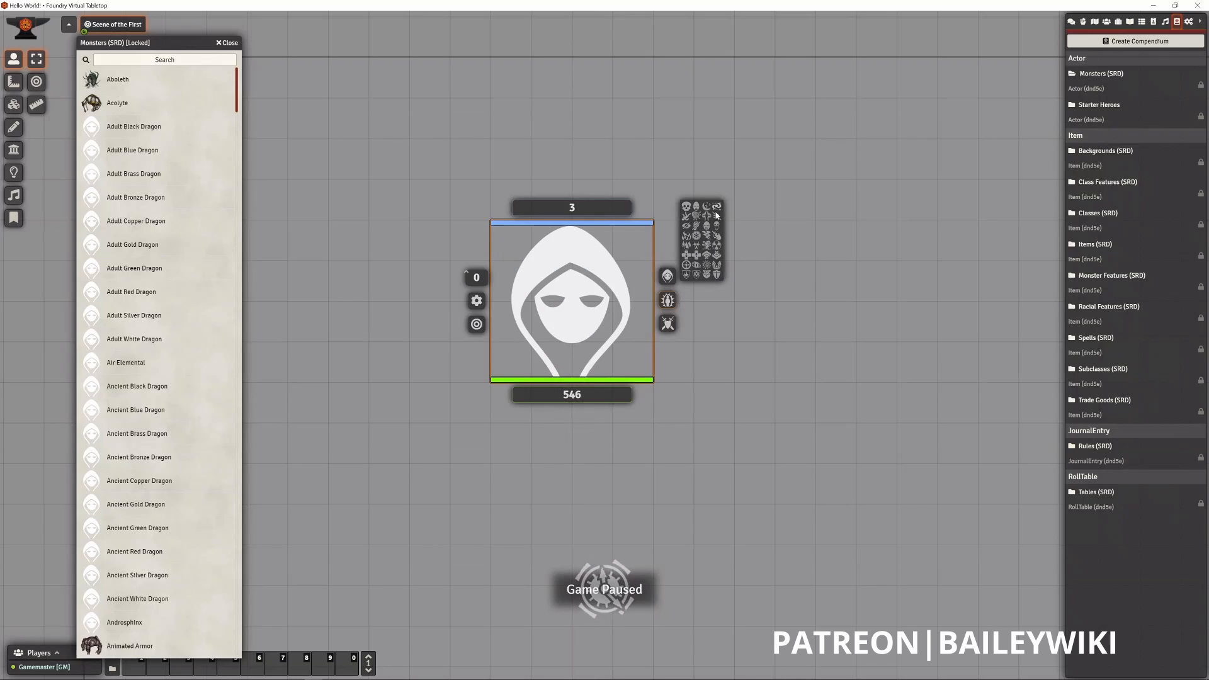
pyautogui.click(683, 355)
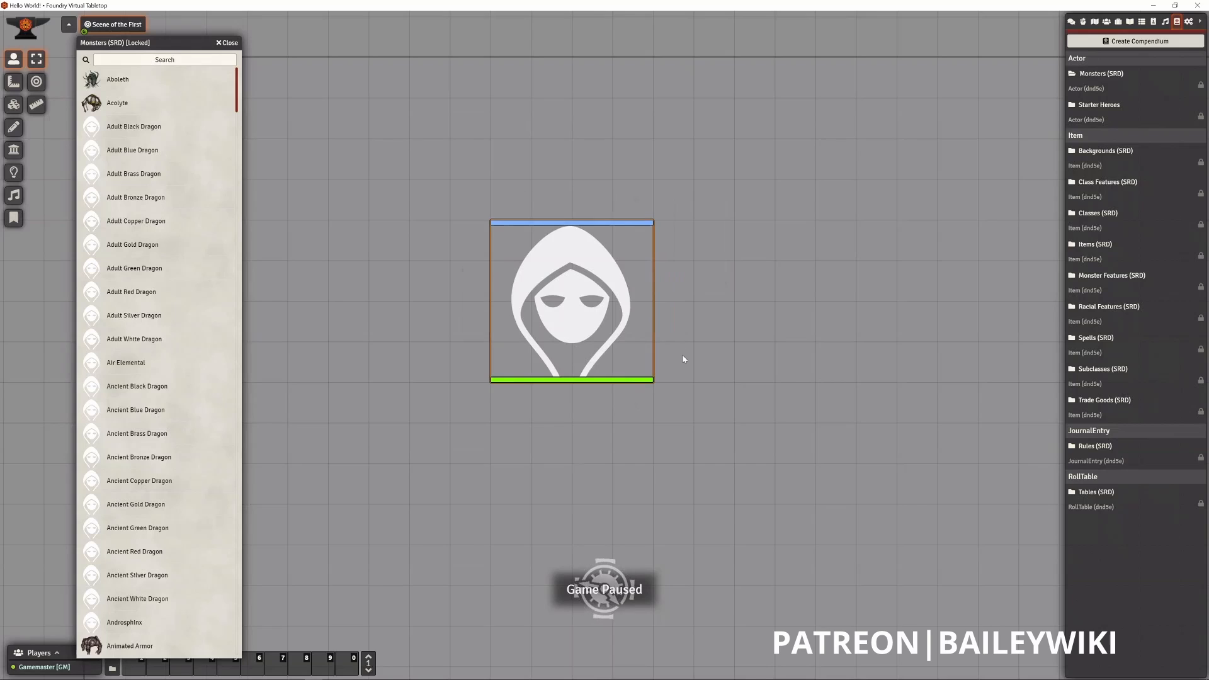
# - Bring up the on-canvas controls of the Ancient Red Dragon token
pyautogui.rightClick(650, 357)
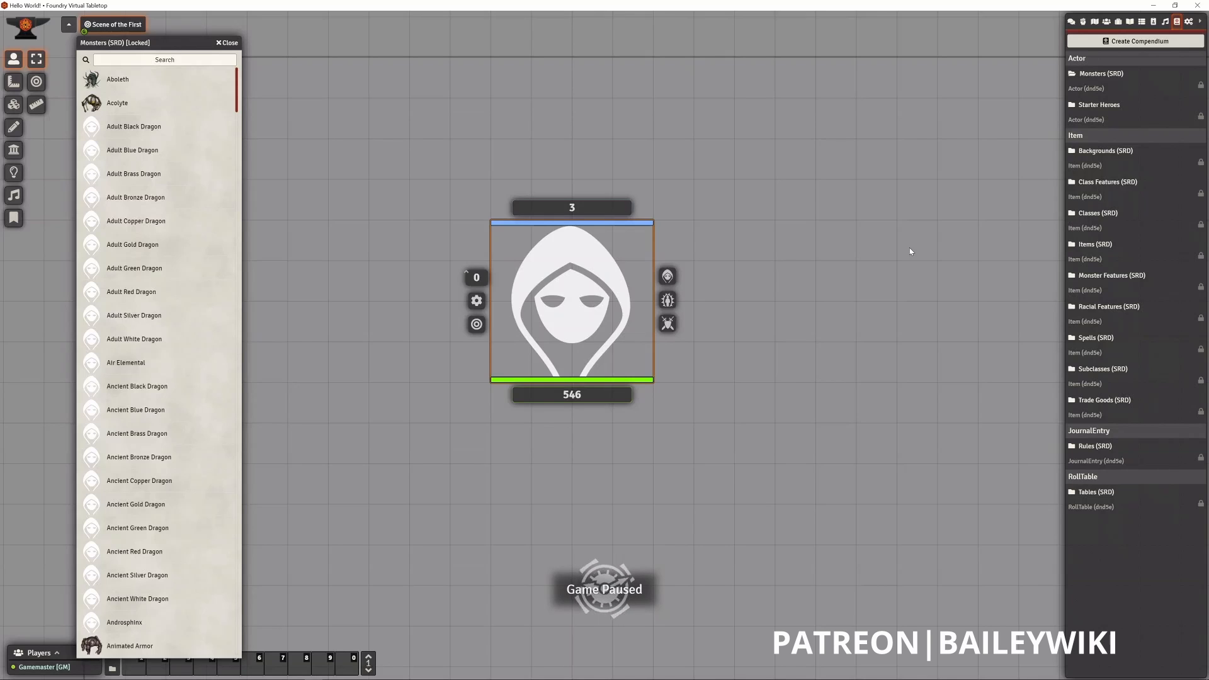
# - Dismiss the dragon token's controls and bring up the world's module management list beside the token
pyautogui.click(574, 280)
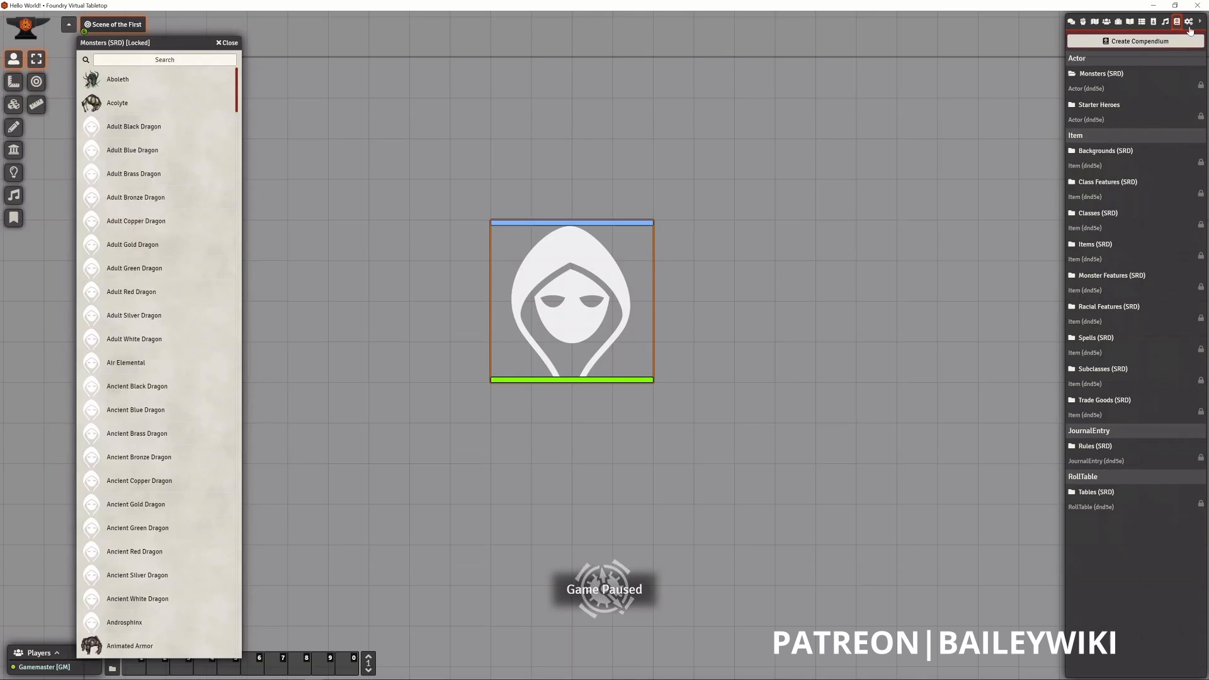
pyautogui.click(1190, 22)
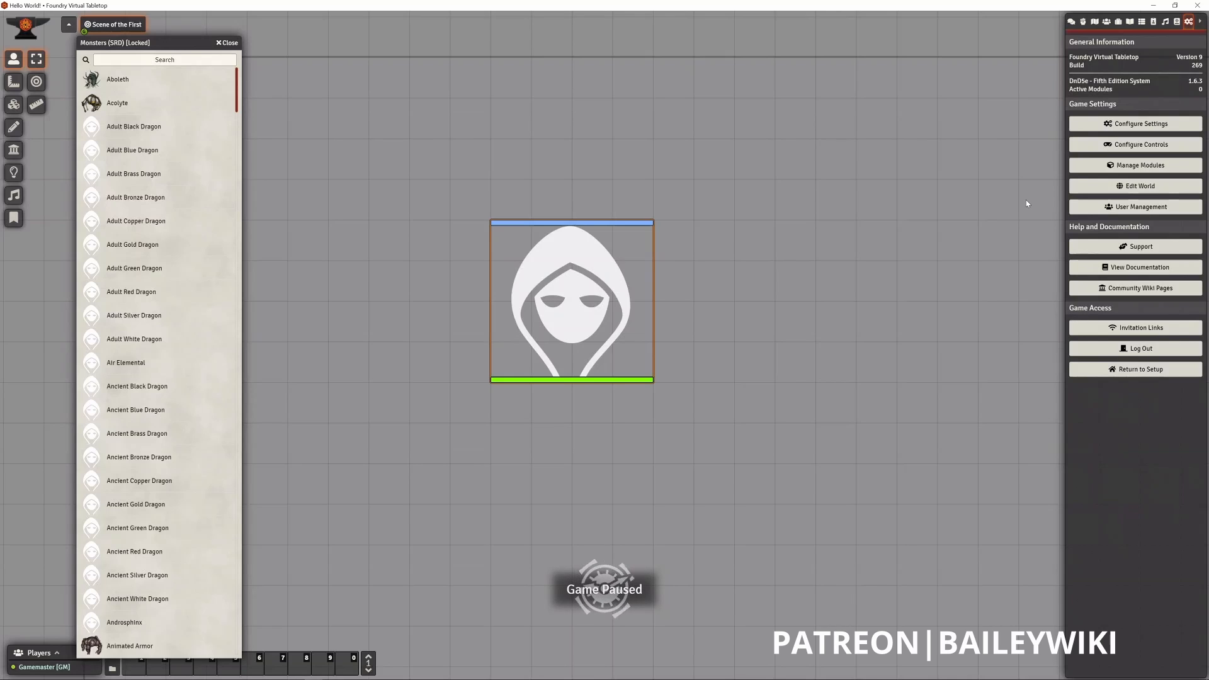
pyautogui.click(1130, 163)
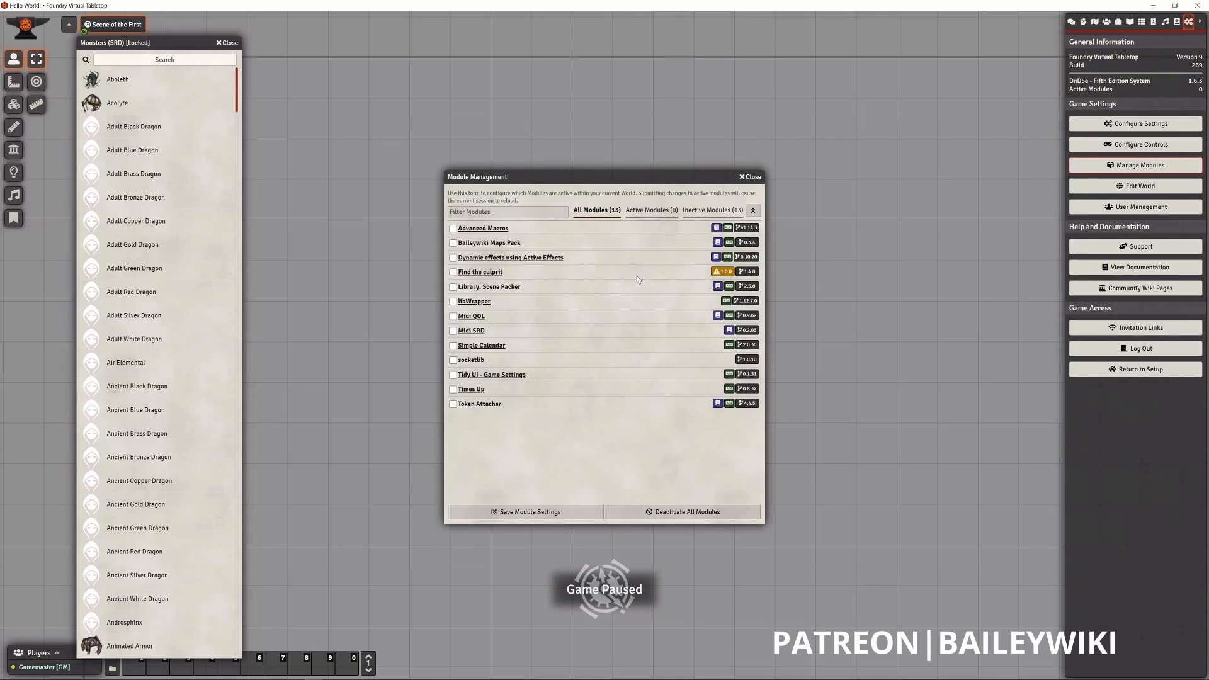
pyautogui.moveTo(602, 180); pyautogui.dragTo(725, 151)
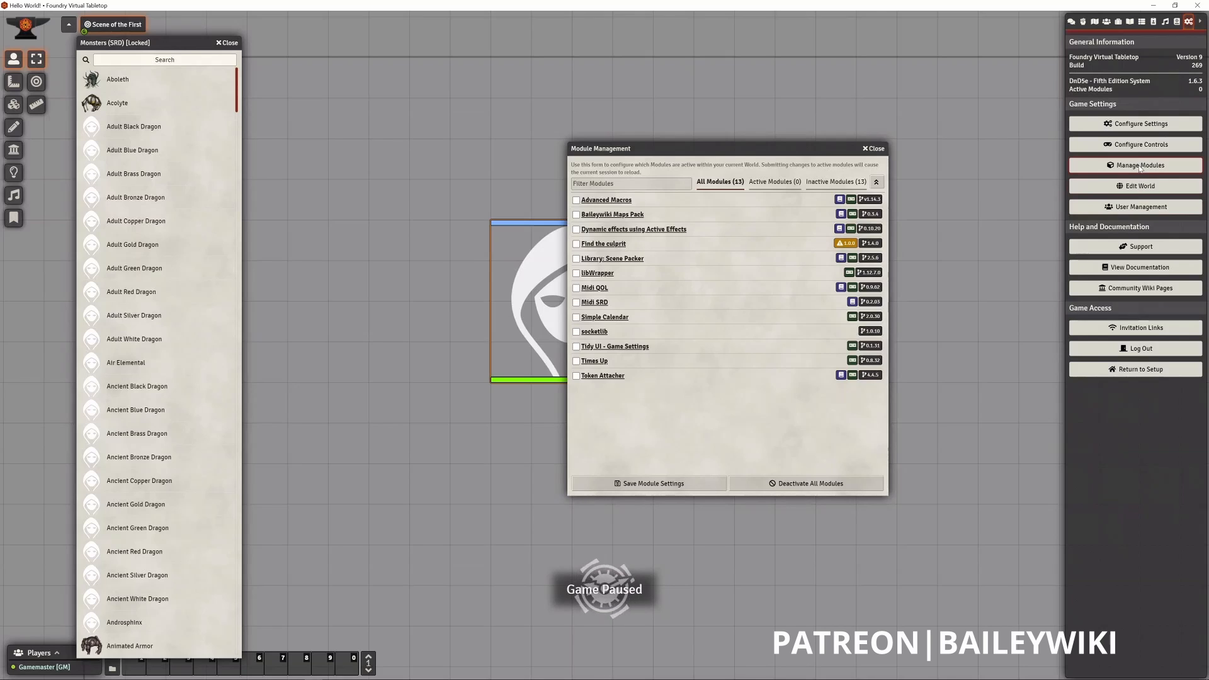
# - Look through the core, system, and module sections of the game settings alongside the module list
pyautogui.click(1146, 125)
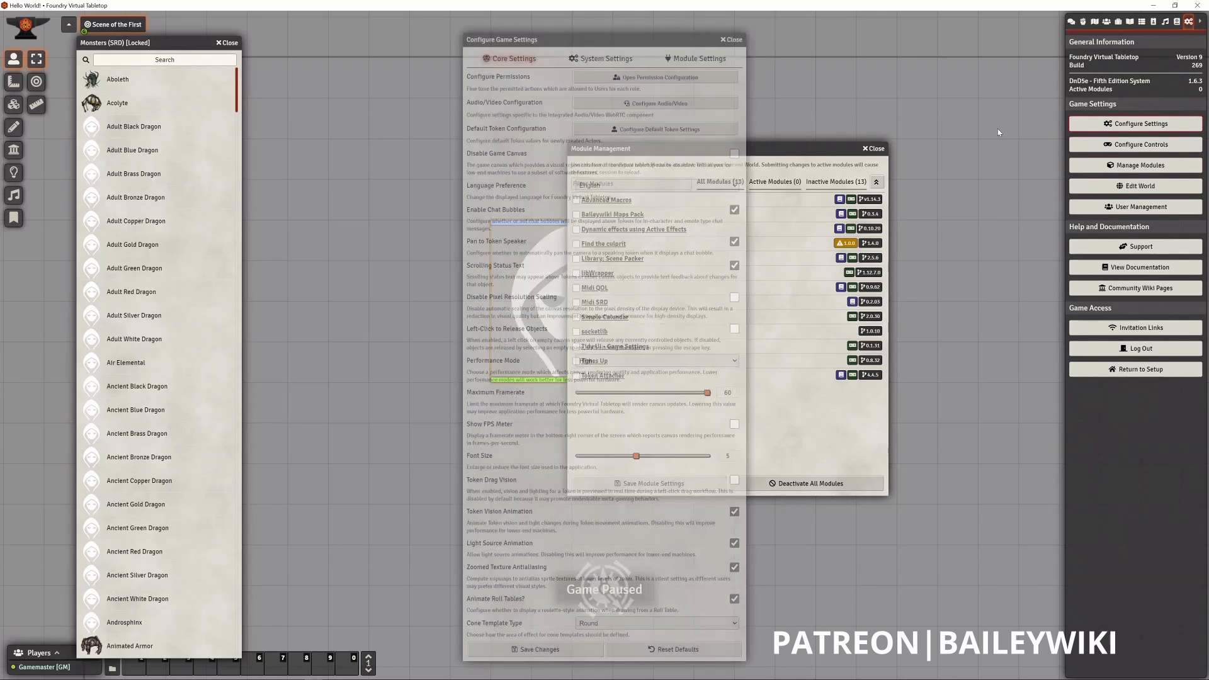
pyautogui.moveTo(569, 40); pyautogui.dragTo(348, 29)
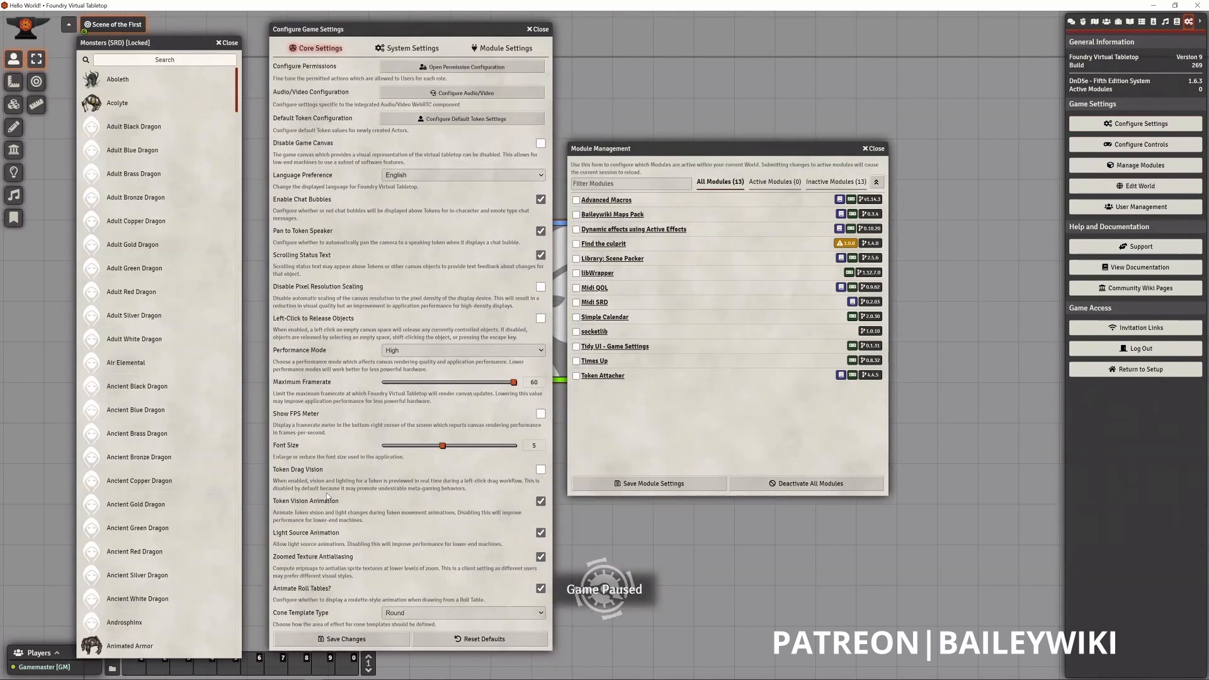
pyautogui.click(411, 49)
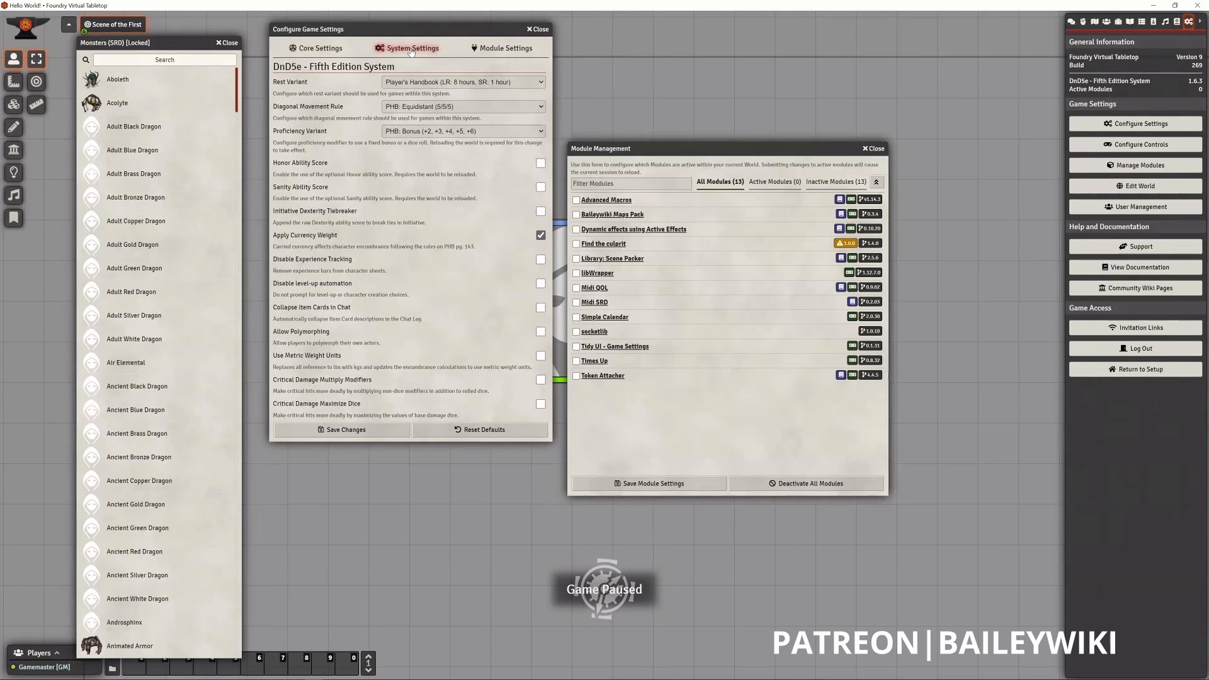
pyautogui.click(505, 48)
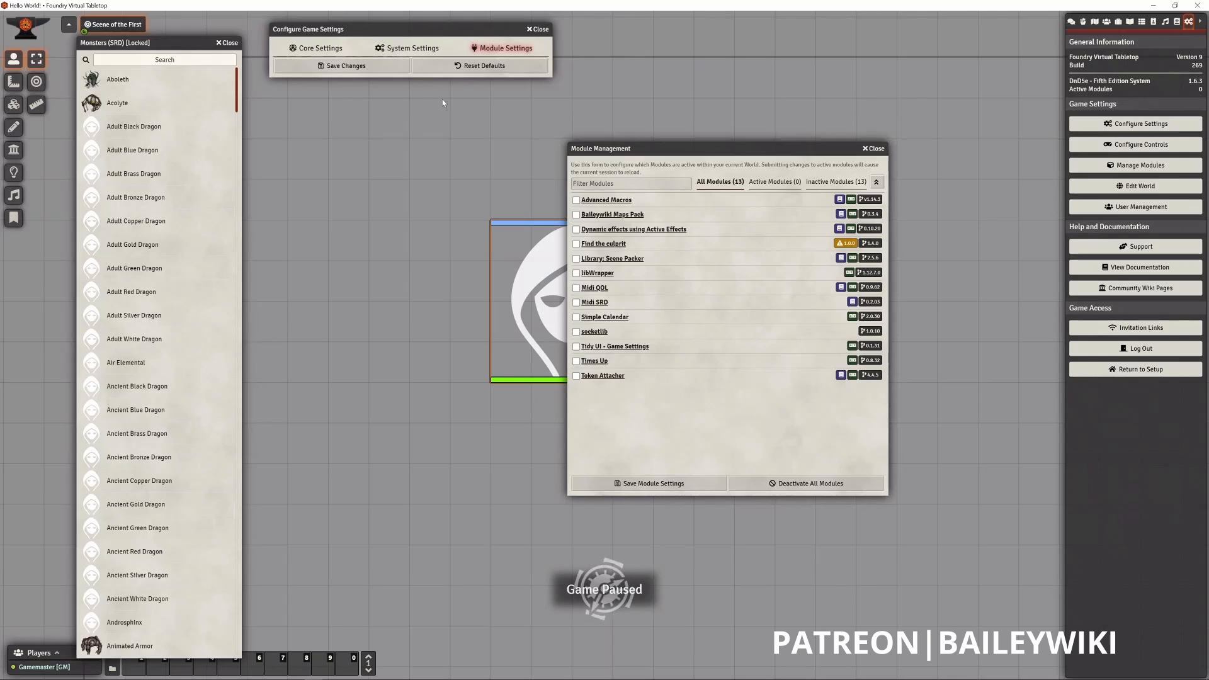
pyautogui.moveTo(400, 29); pyautogui.dragTo(396, 74)
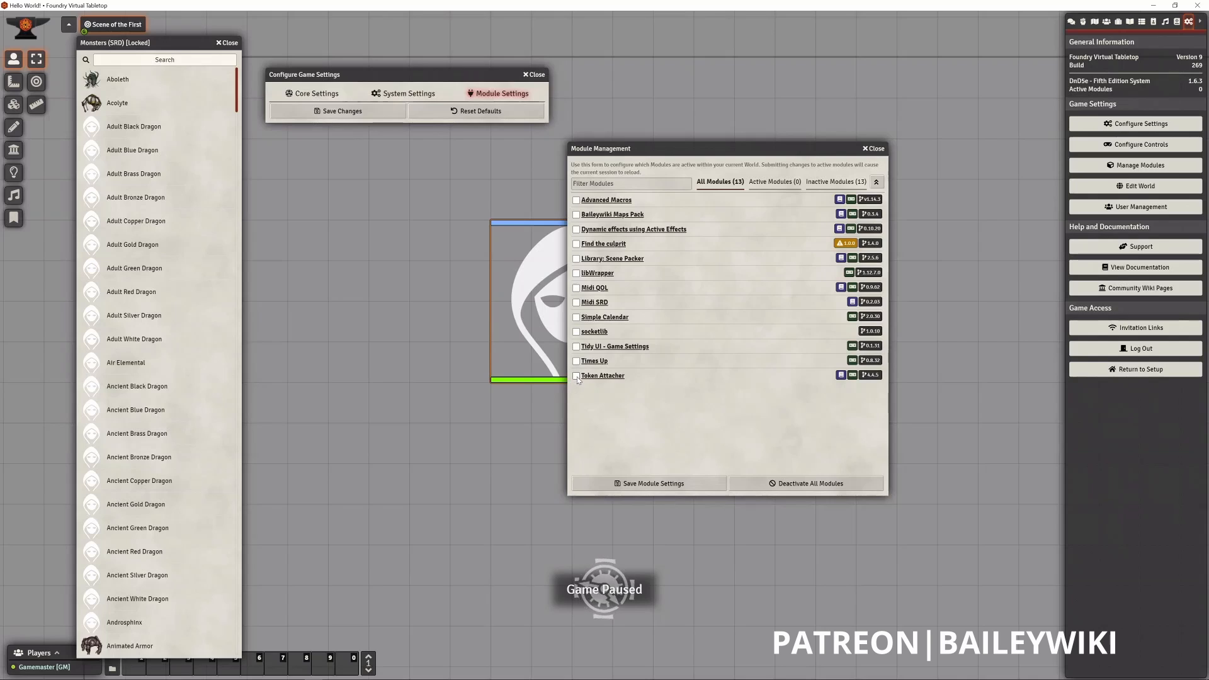
# - Select every module from Advanced Macros through socketlib for activation in the world
pyautogui.click(576, 200)
pyautogui.click(576, 332)
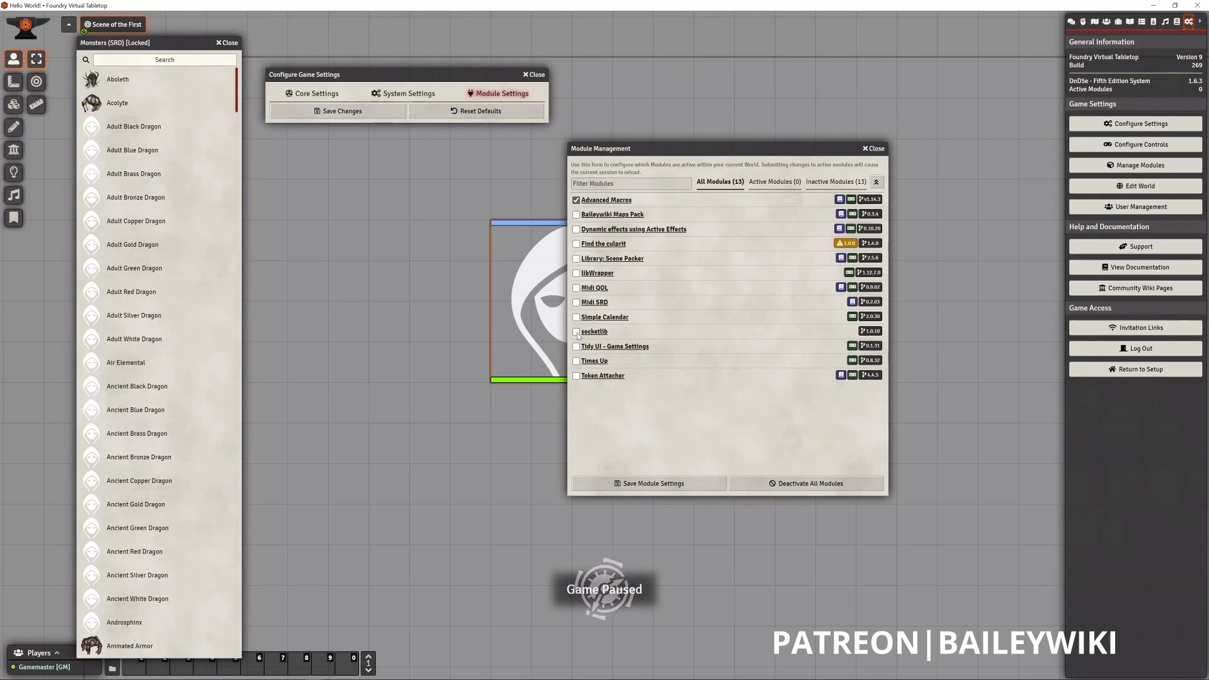
pyautogui.click(576, 318)
pyautogui.click(576, 303)
pyautogui.click(576, 288)
pyautogui.click(576, 273)
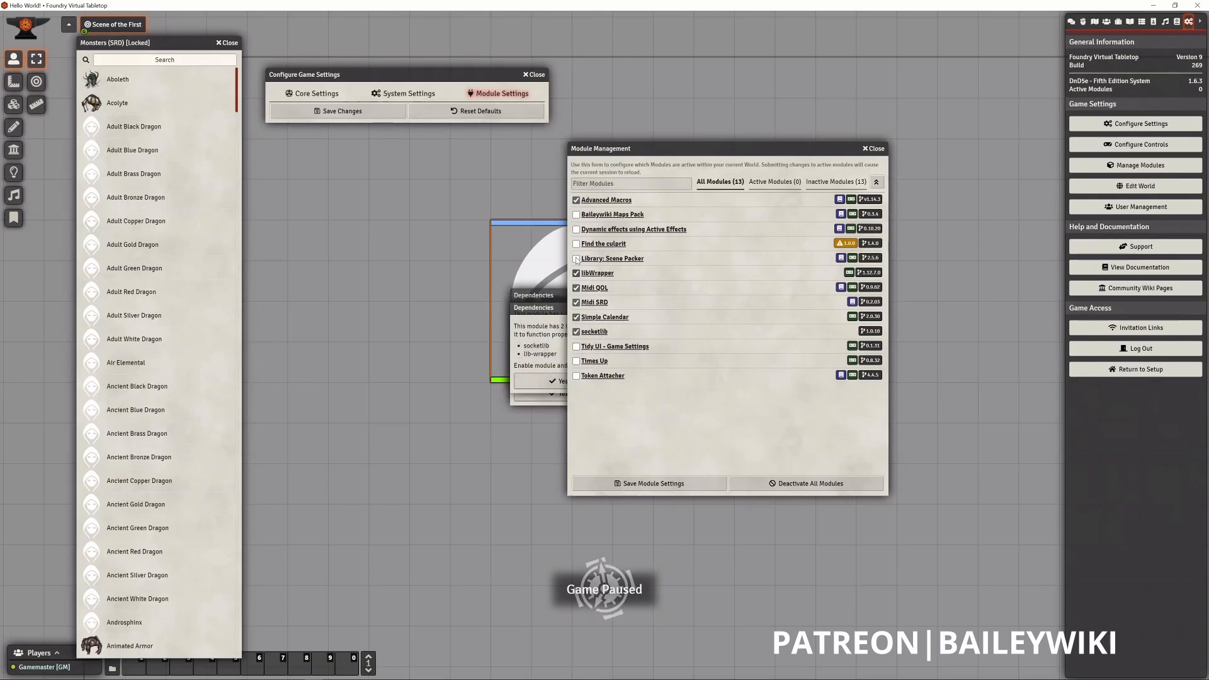
pyautogui.click(576, 259)
pyautogui.click(576, 244)
pyautogui.click(576, 230)
pyautogui.click(576, 214)
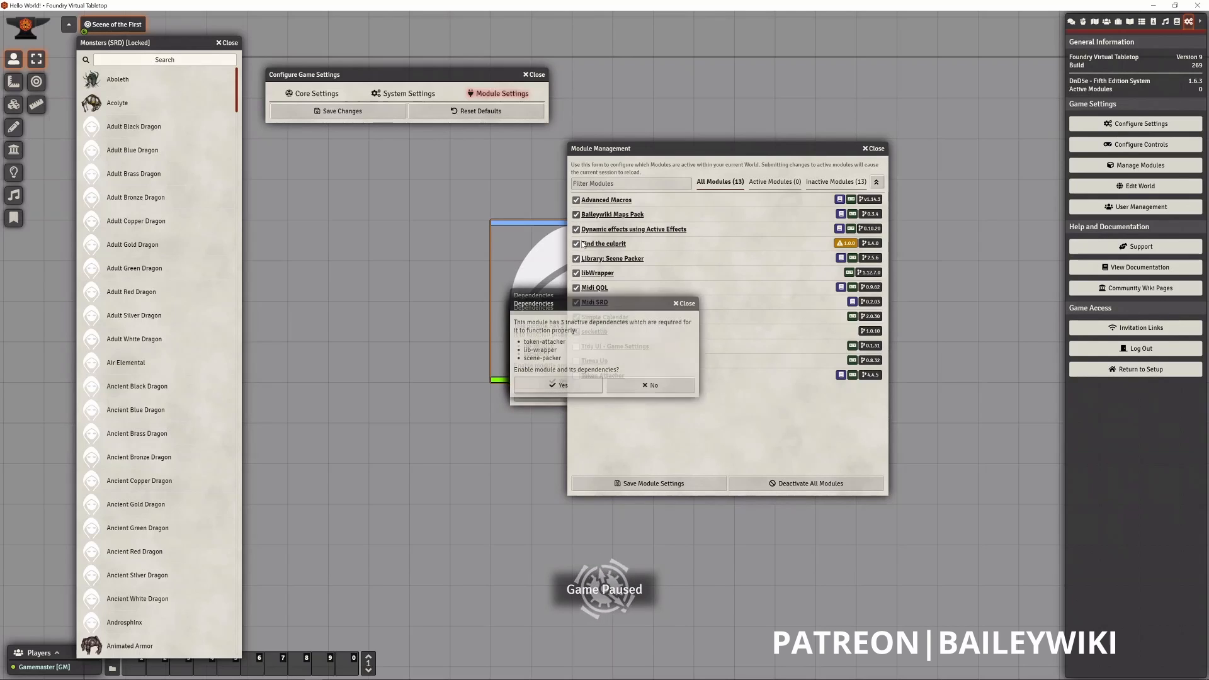
# - Enable the selected modules' required dependencies, including Token Attacher and Times Up, and save the module settings
pyautogui.click(560, 387)
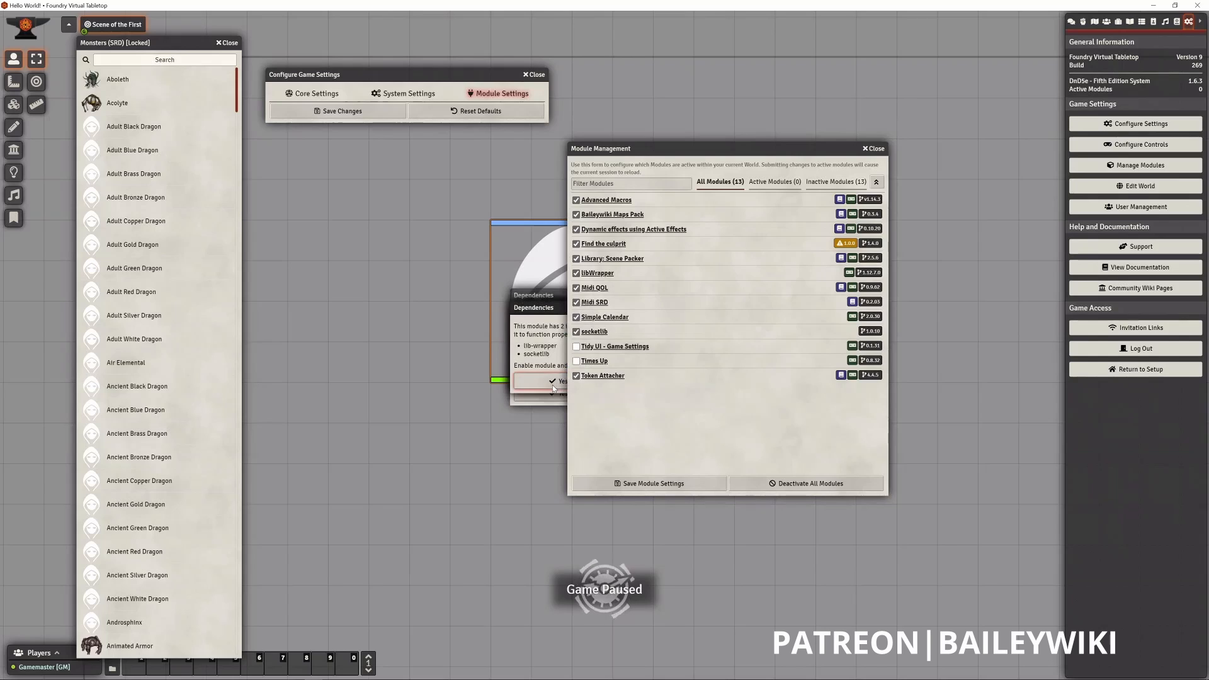
pyautogui.click(555, 384)
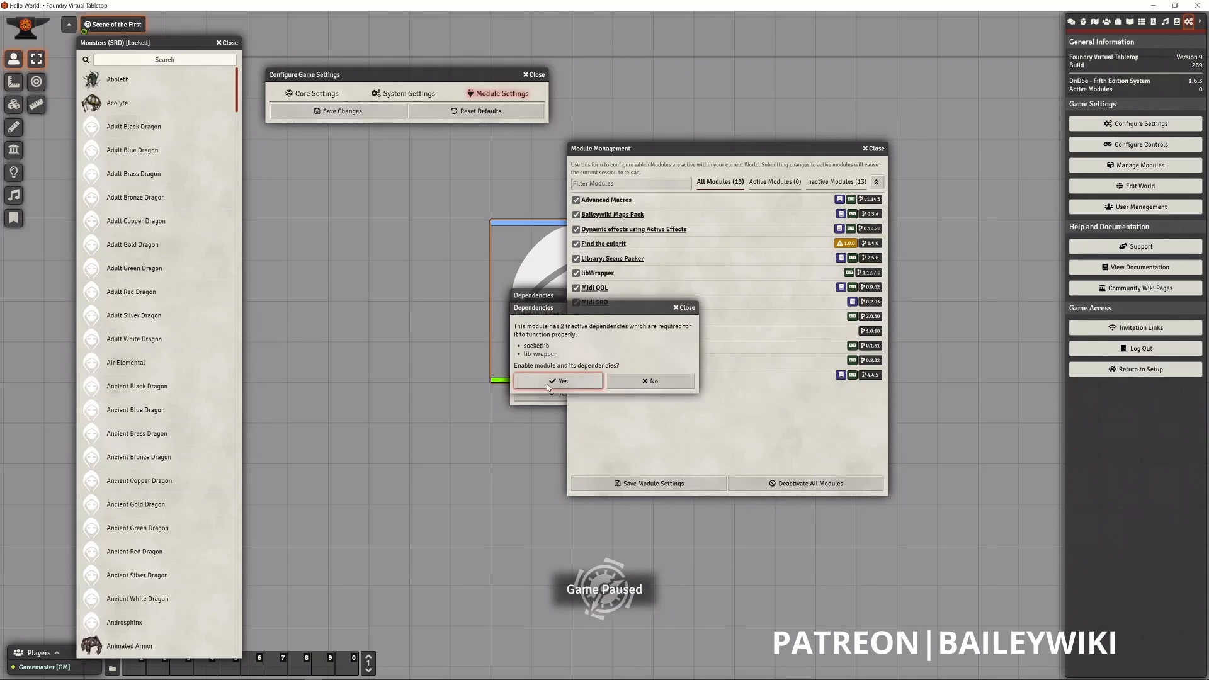
pyautogui.click(547, 384)
pyautogui.click(546, 395)
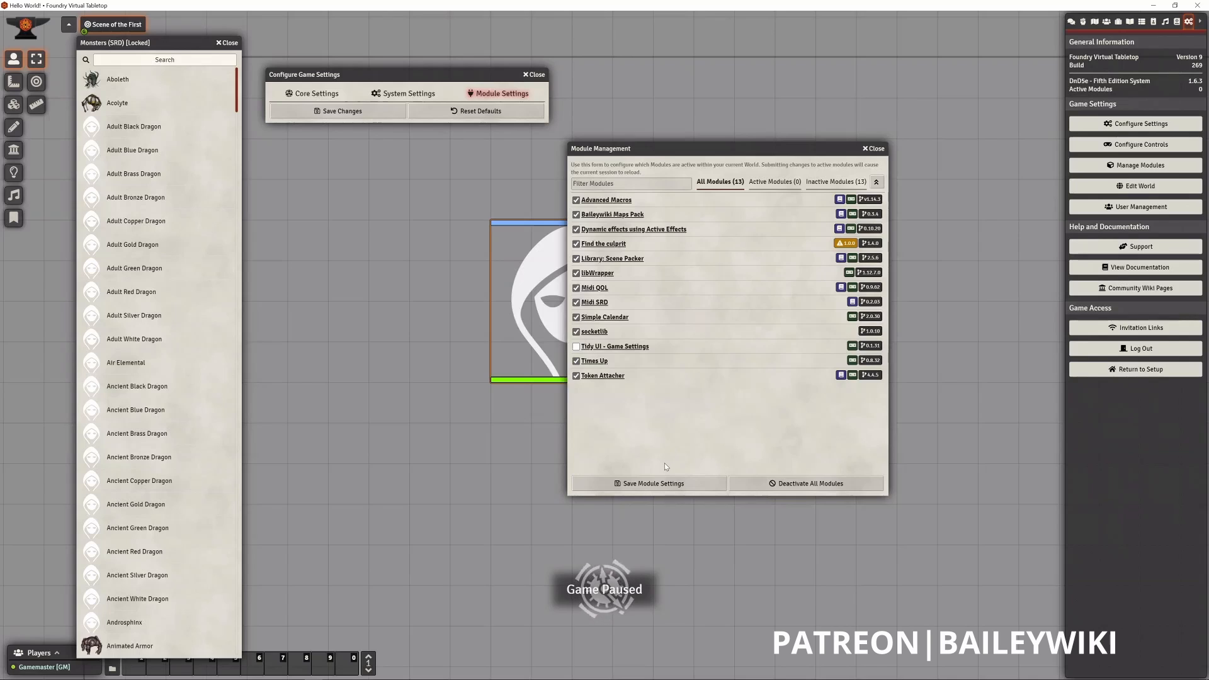
pyautogui.click(664, 485)
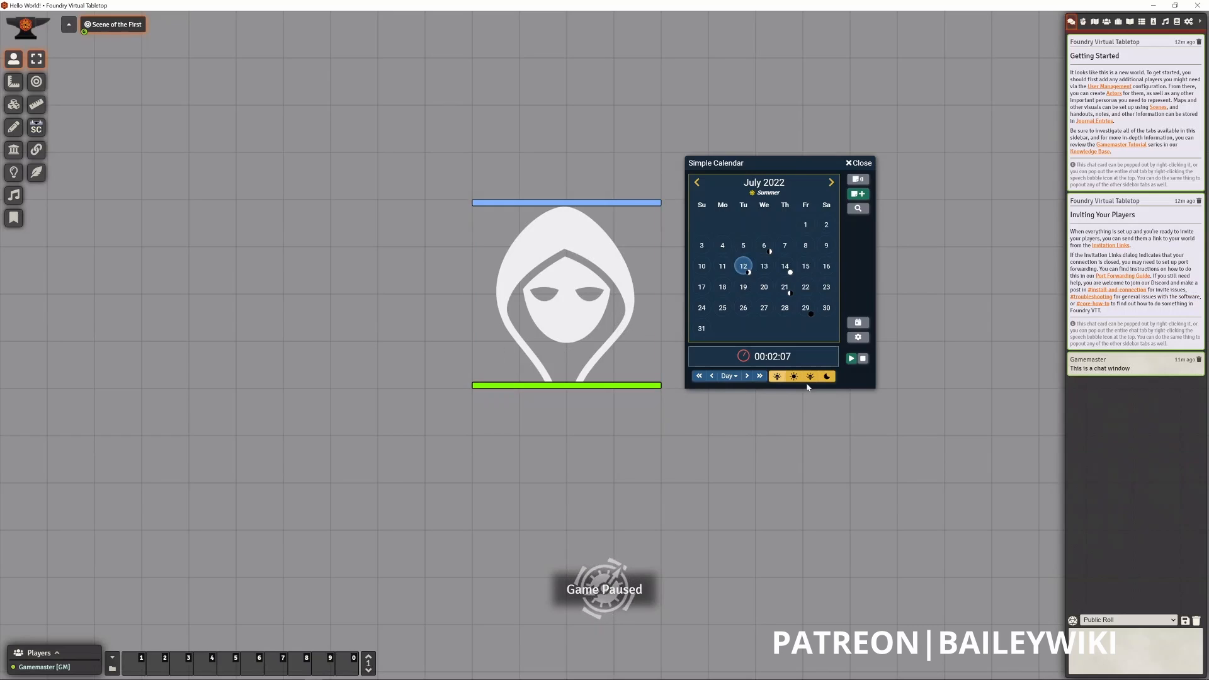
# - Close the Simple Calendar window and reopen the world's module management list
pyautogui.click(858, 164)
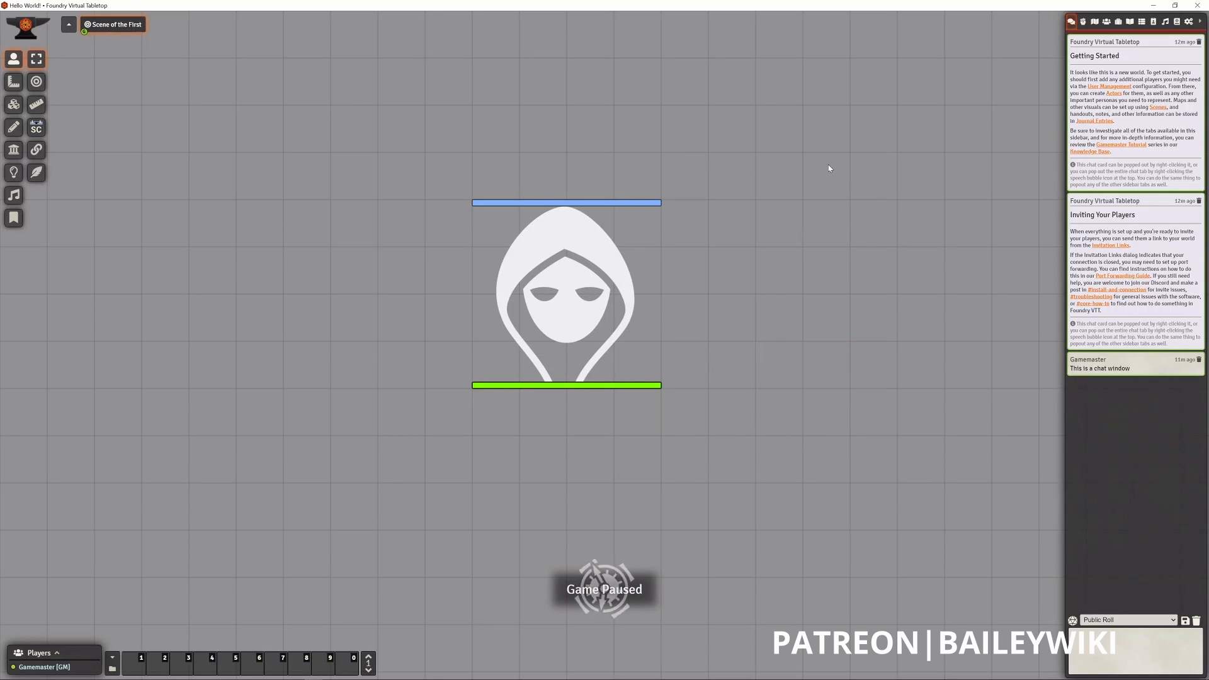
pyautogui.click(1189, 22)
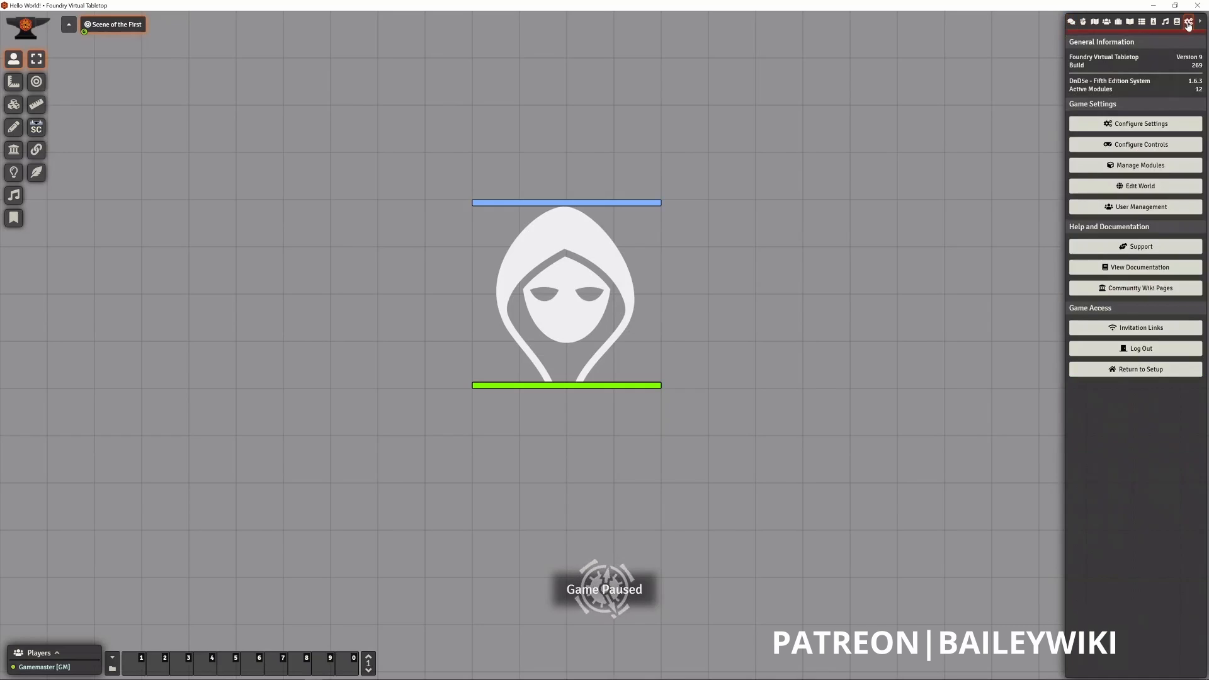
pyautogui.click(1130, 167)
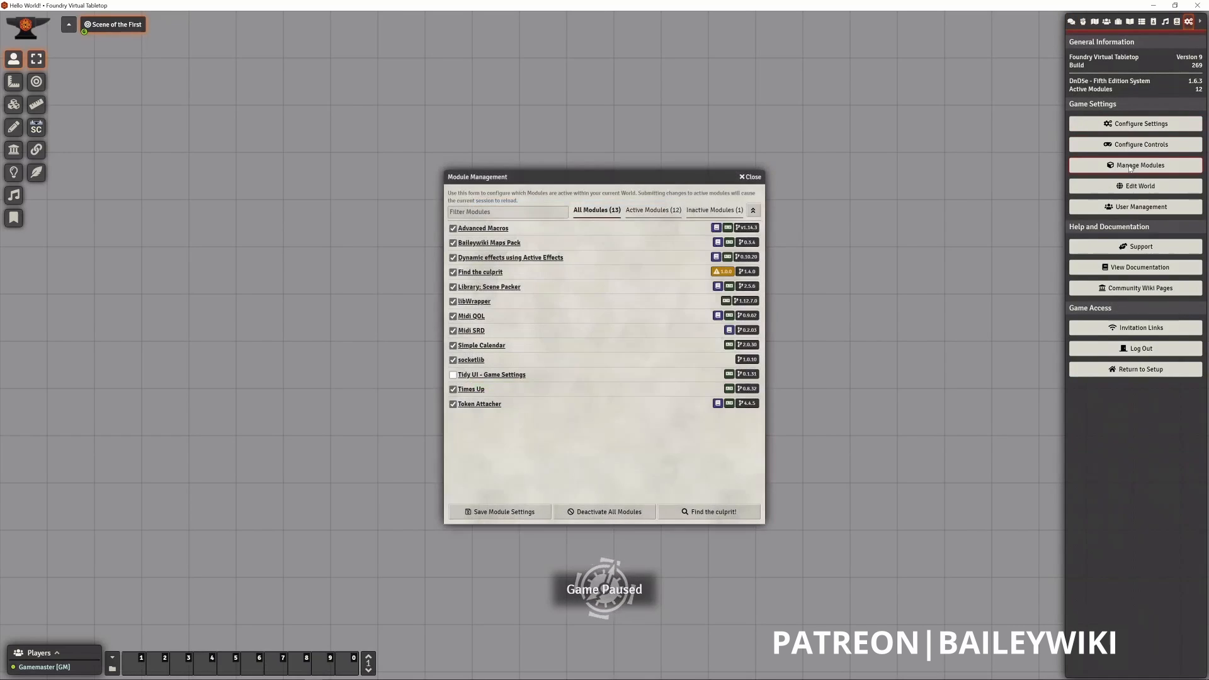
# - Look through the settings of the active modules in the game settings, placed beside the module list
pyautogui.click(1131, 124)
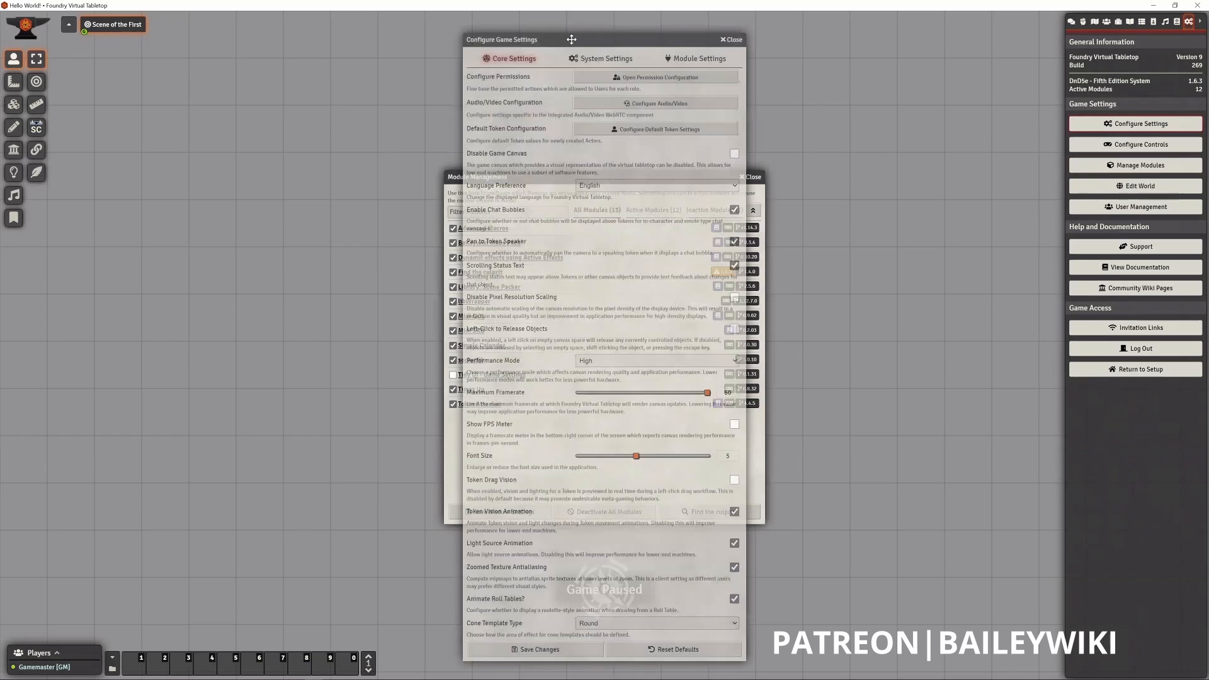
pyautogui.moveTo(684, 41); pyautogui.dragTo(365, 22)
pyautogui.click(364, 41)
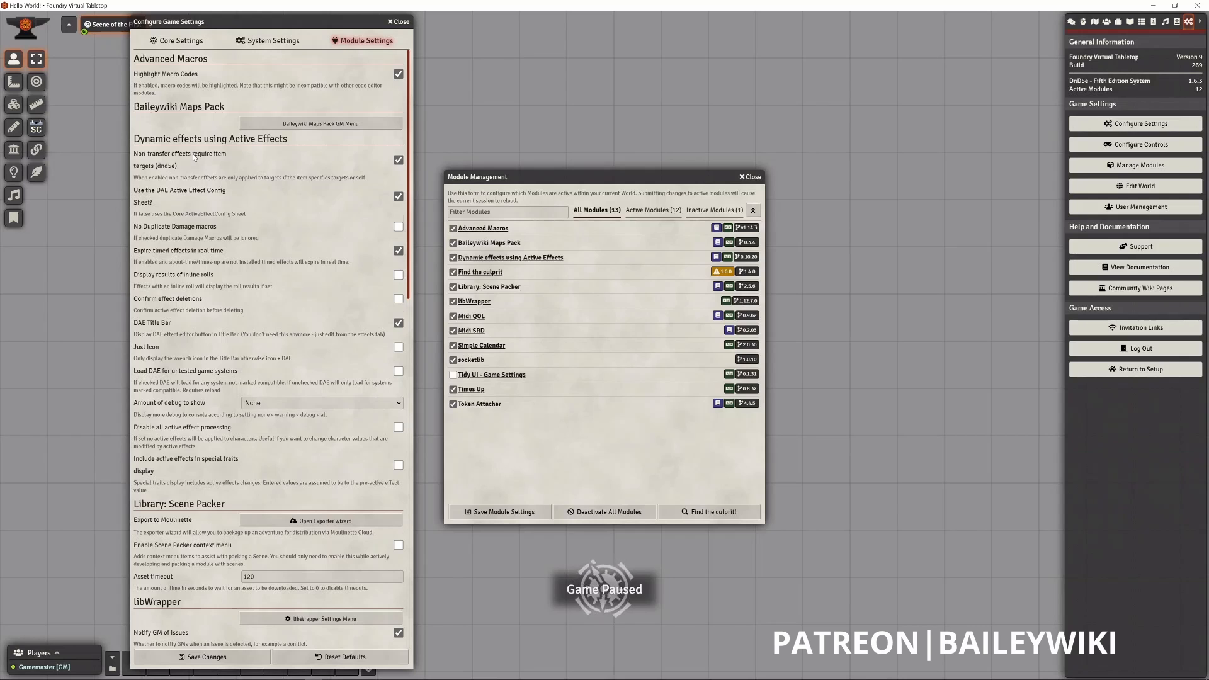
pyautogui.scroll(-7, 193, 156)
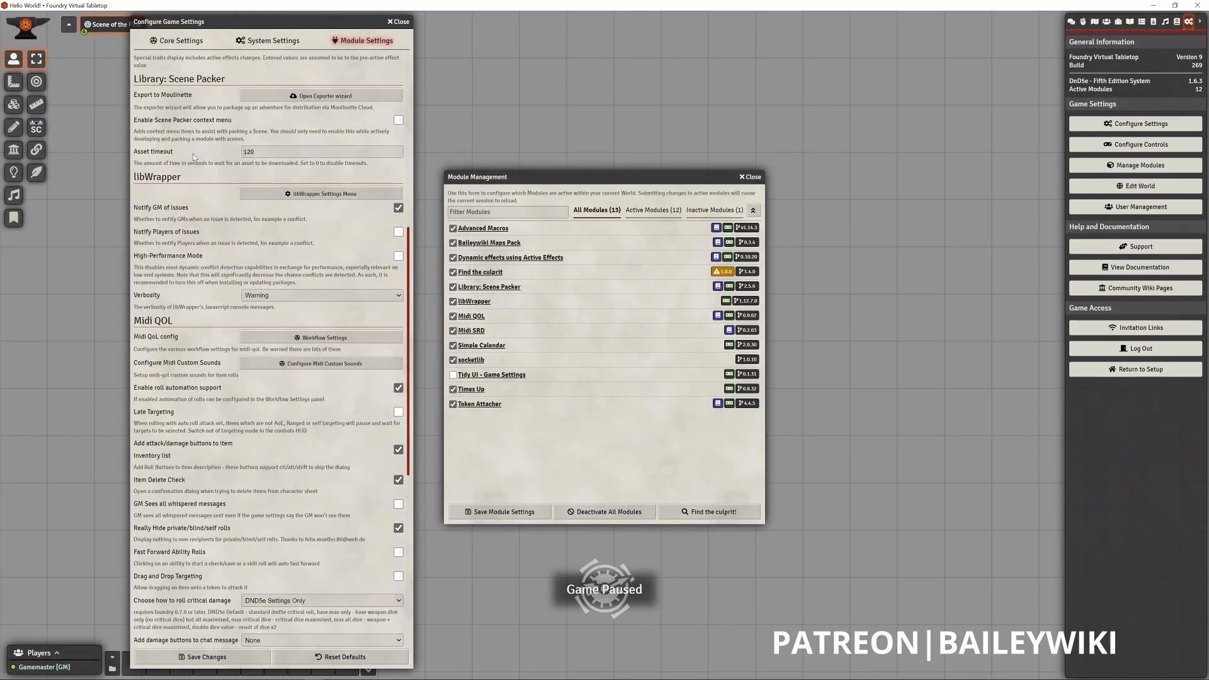
pyautogui.scroll(6, 193, 153)
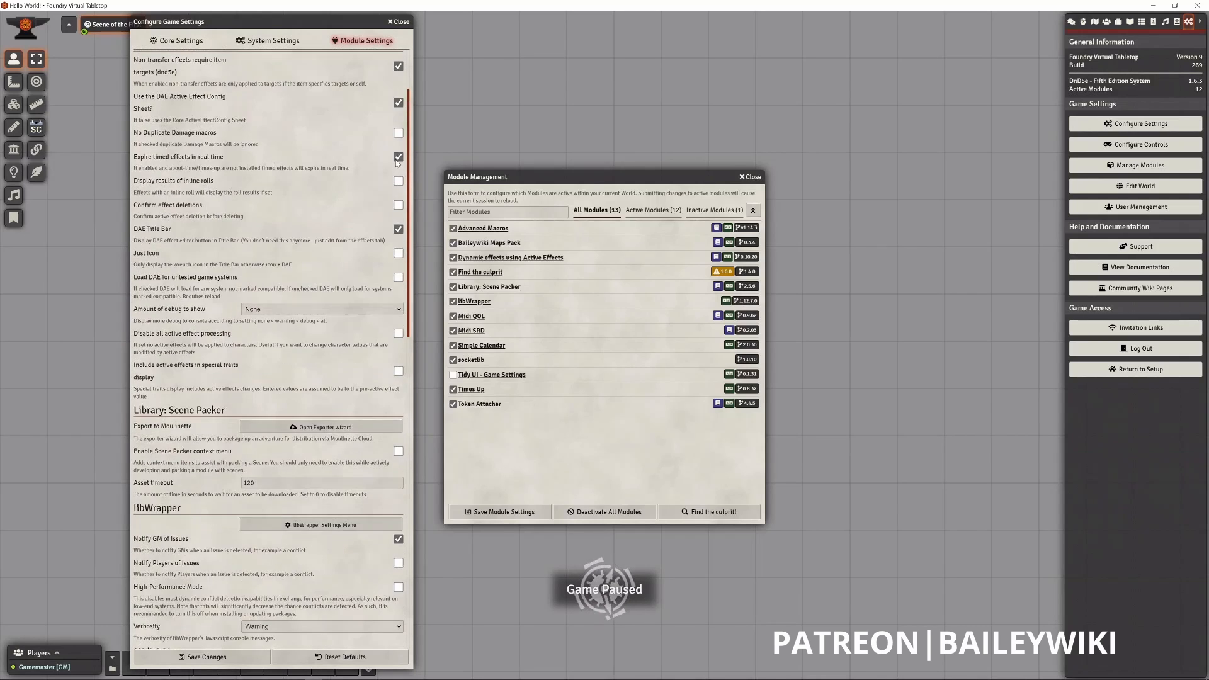
pyautogui.scroll(2, 397, 162)
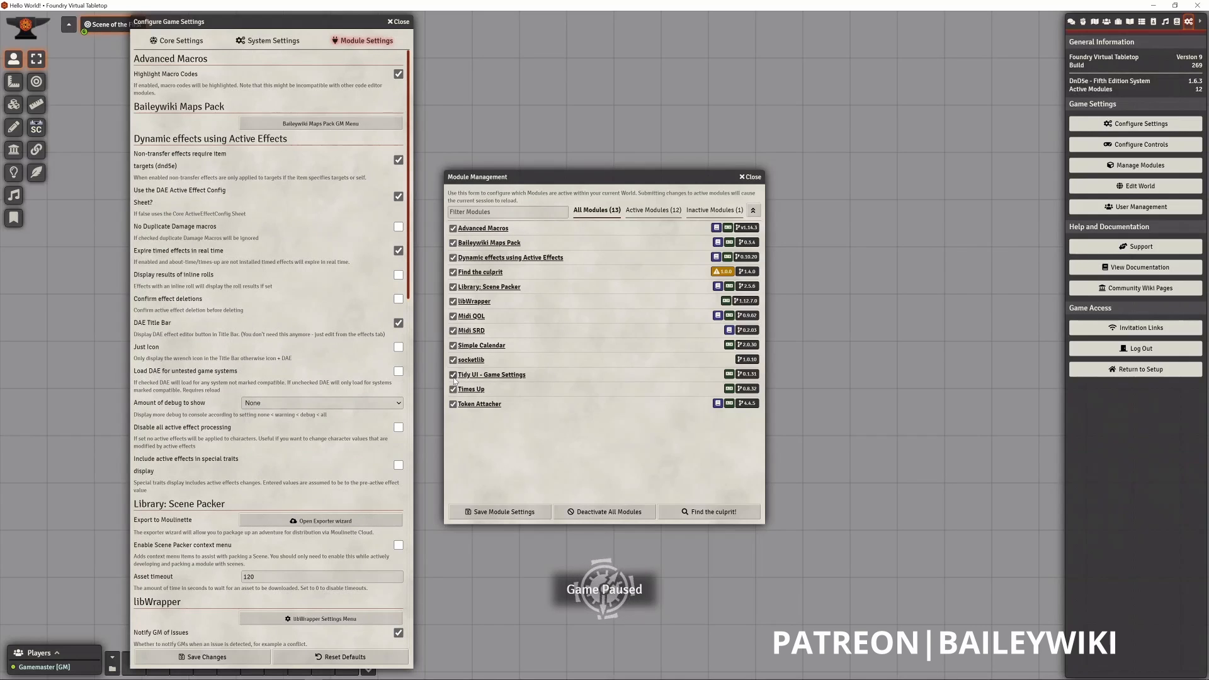
# - Activate the Tidy UI - Game Settings module, save the module settings, and close the Simple Calendar window
pyautogui.click(513, 511)
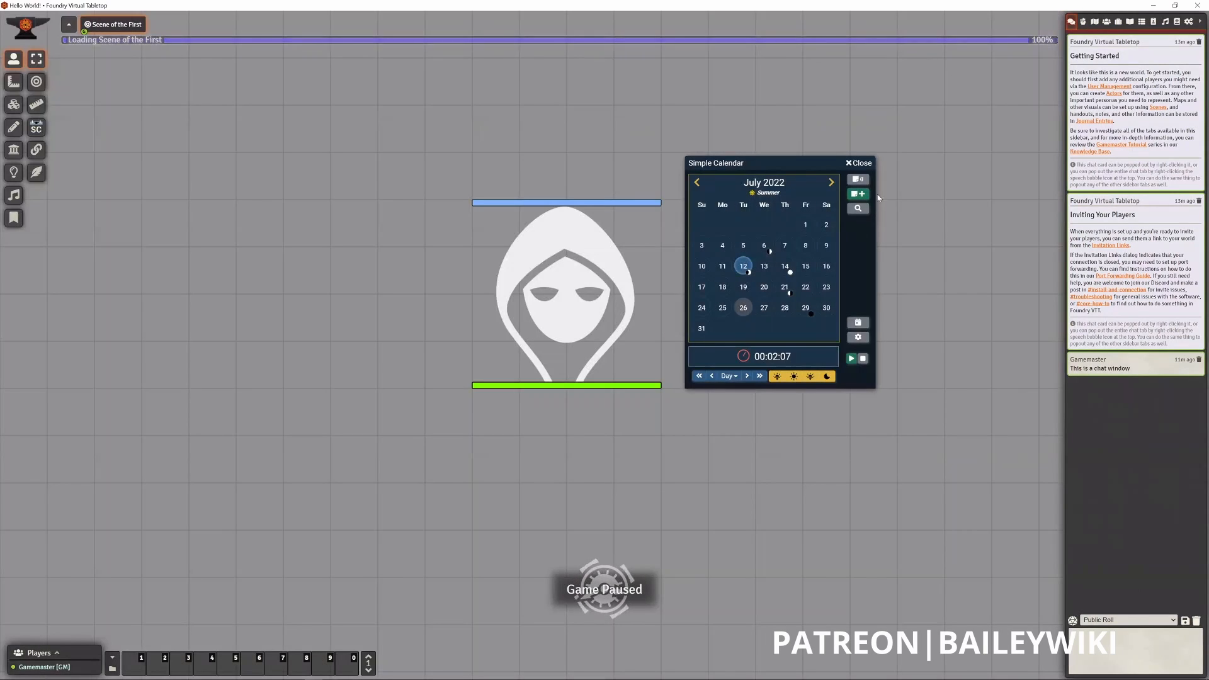
pyautogui.click(857, 162)
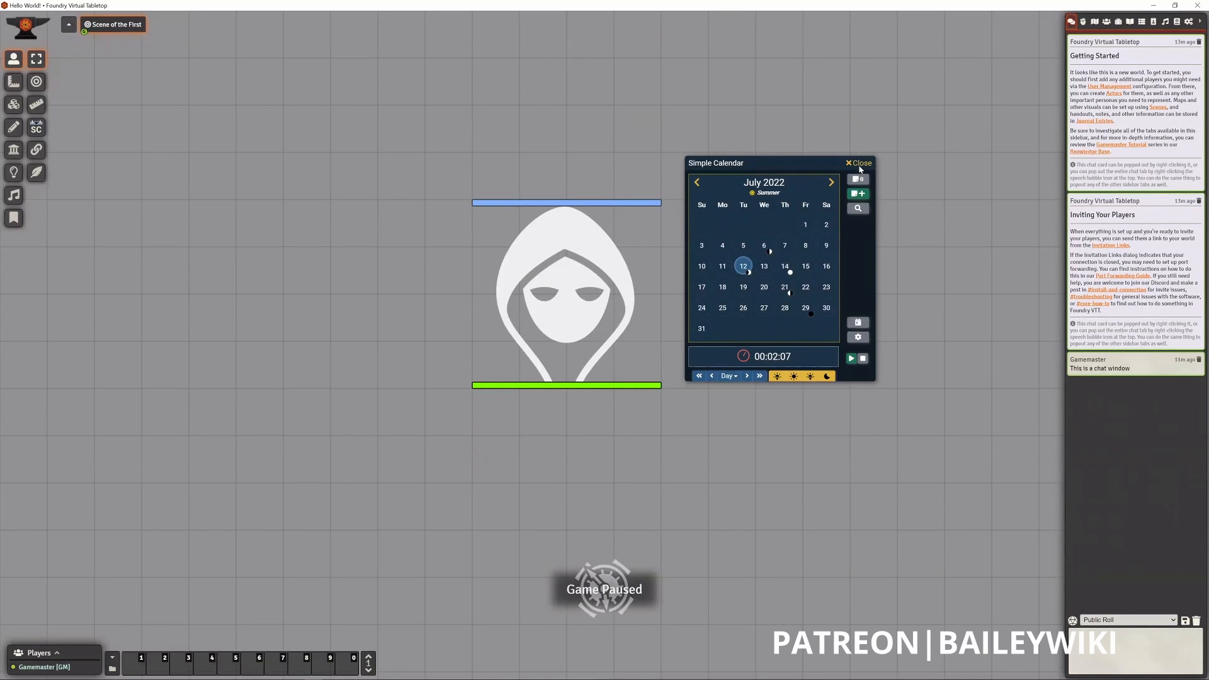
# - Review the collapsible list of module settings provided by Tidy UI, and close the game settings
pyautogui.click(1189, 23)
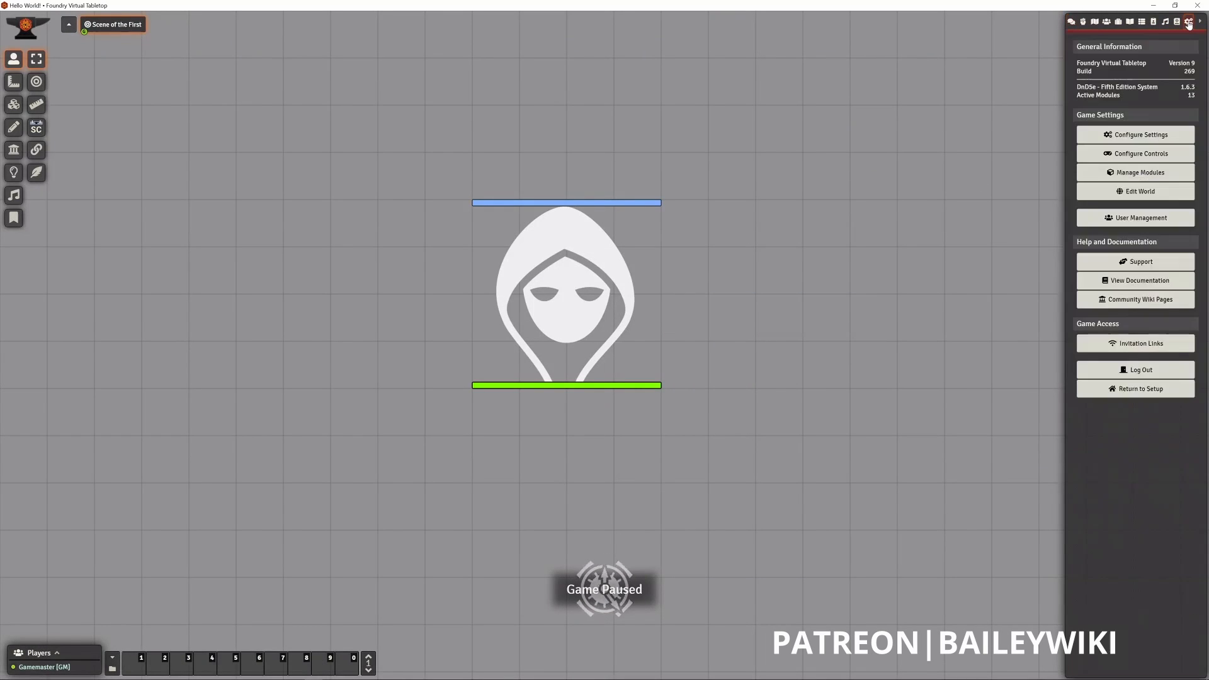
pyautogui.click(1134, 144)
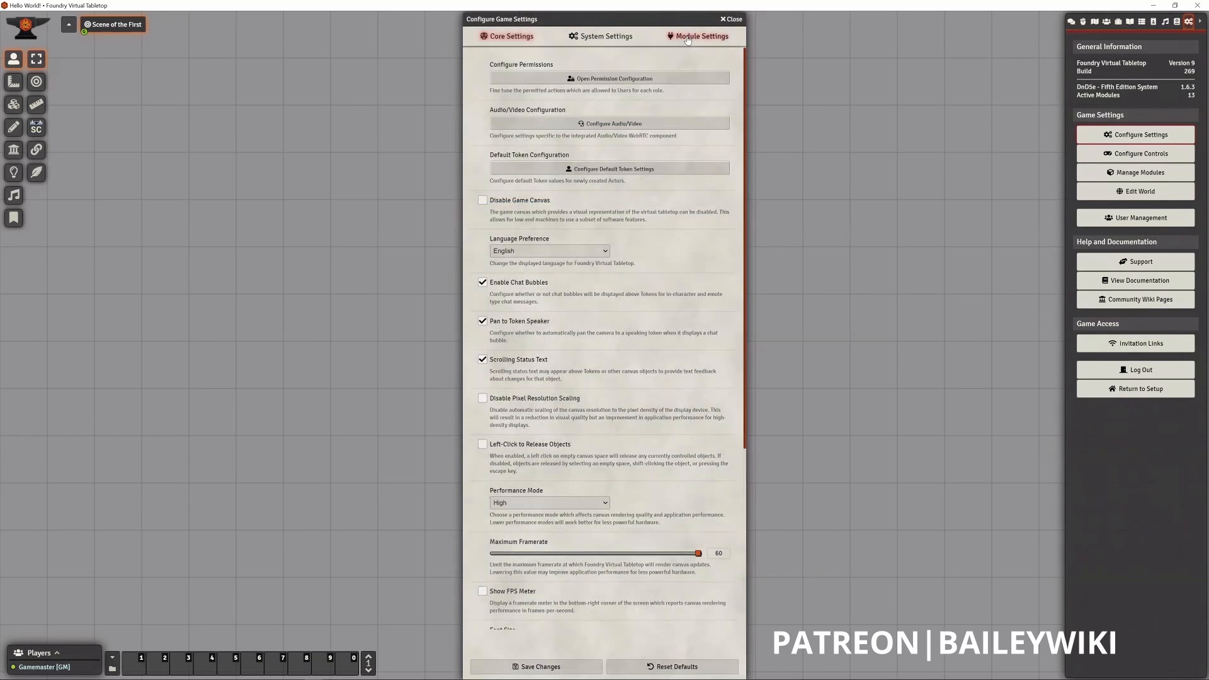
pyautogui.click(679, 38)
pyautogui.moveTo(618, 17); pyautogui.dragTo(373, 15)
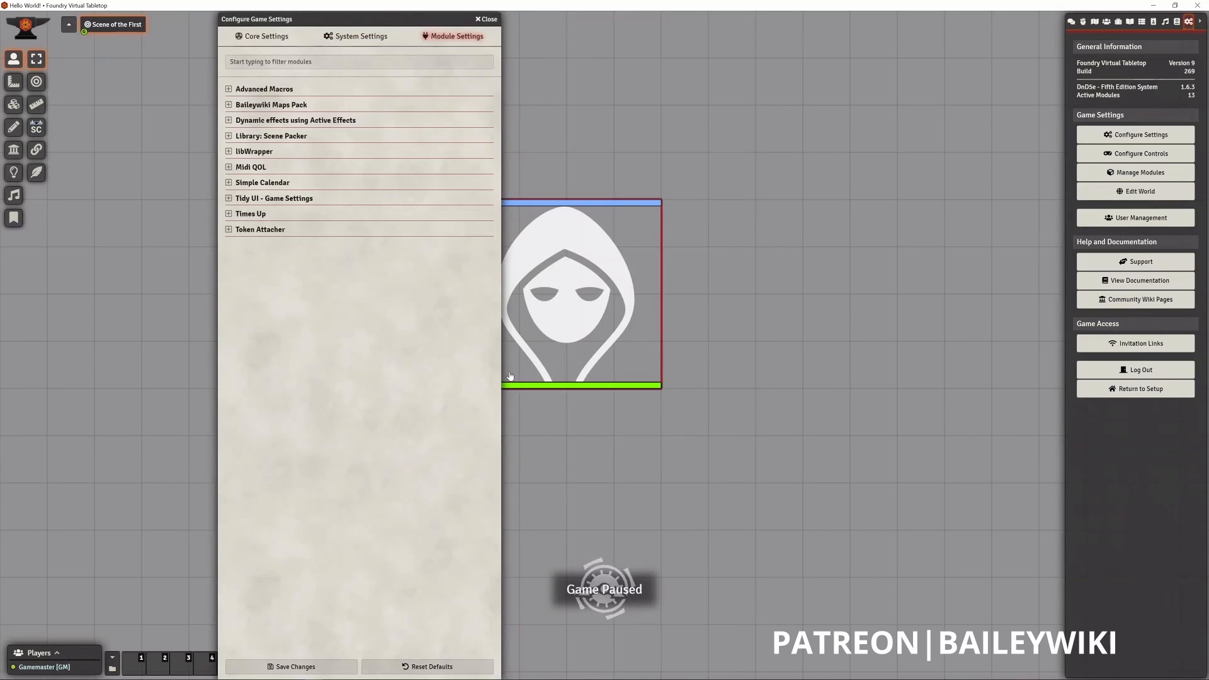
pyautogui.moveTo(333, 20); pyautogui.dragTo(287, 20)
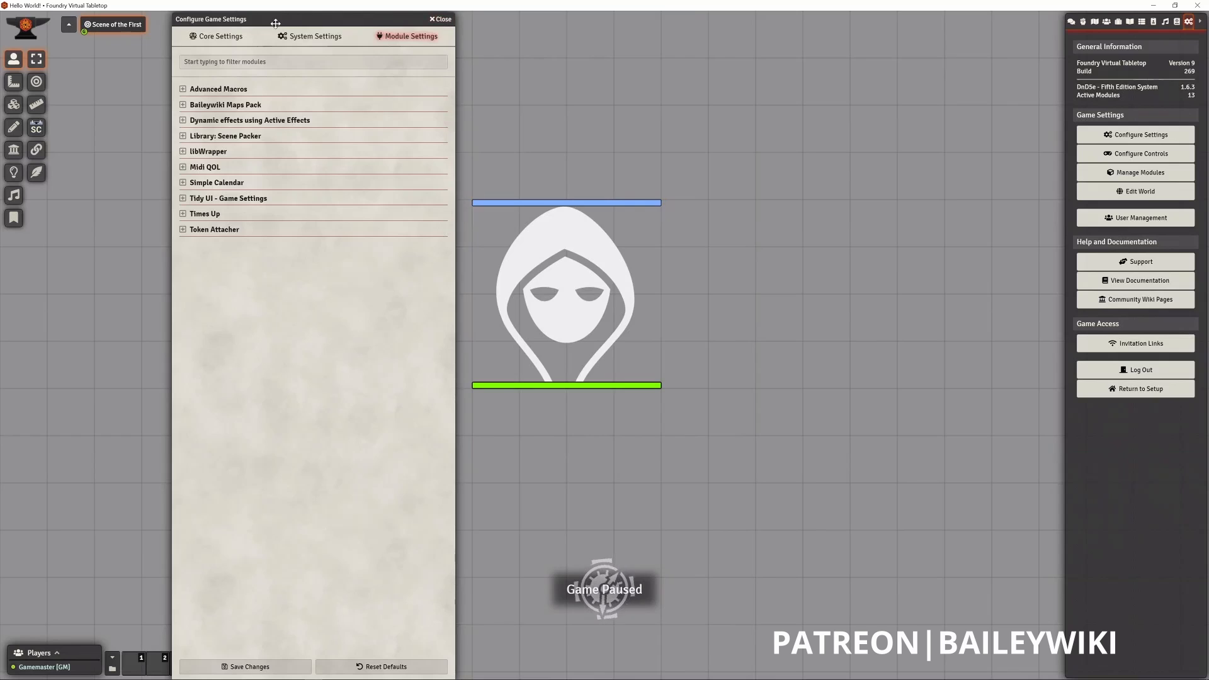
pyautogui.click(442, 19)
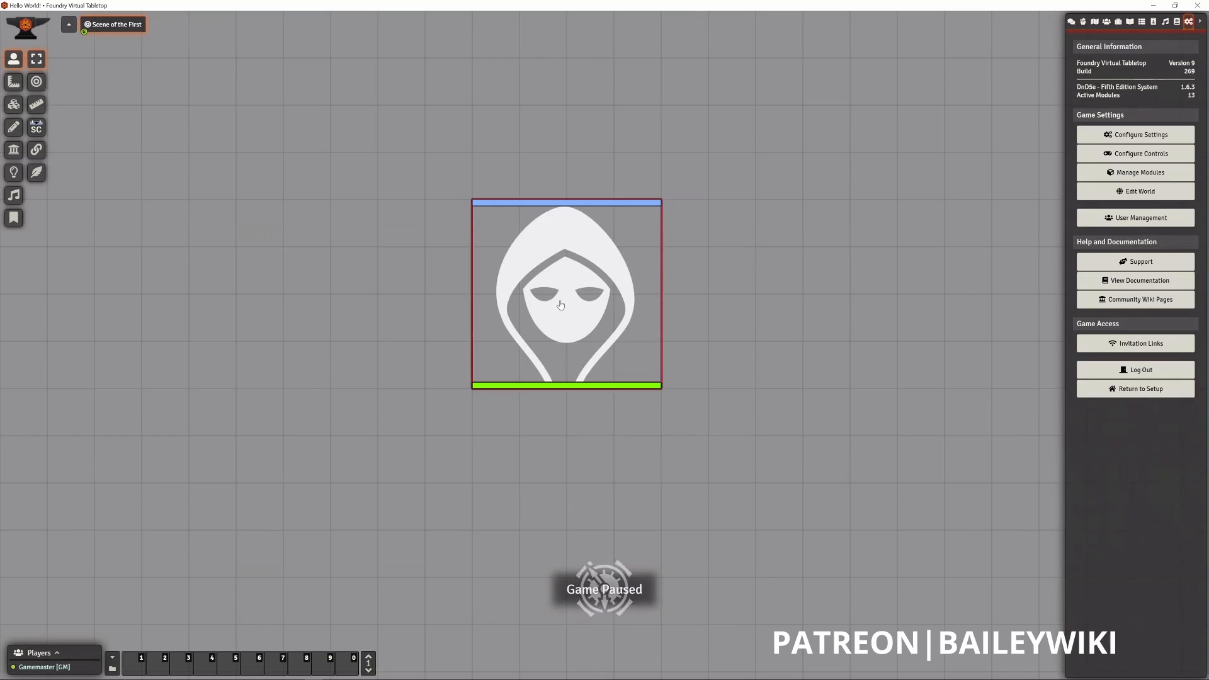
# - Move the Ancient Red Dragon token one grid square to the right and bring up its on-canvas controls
pyautogui.moveTo(563, 302); pyautogui.dragTo(596, 304)
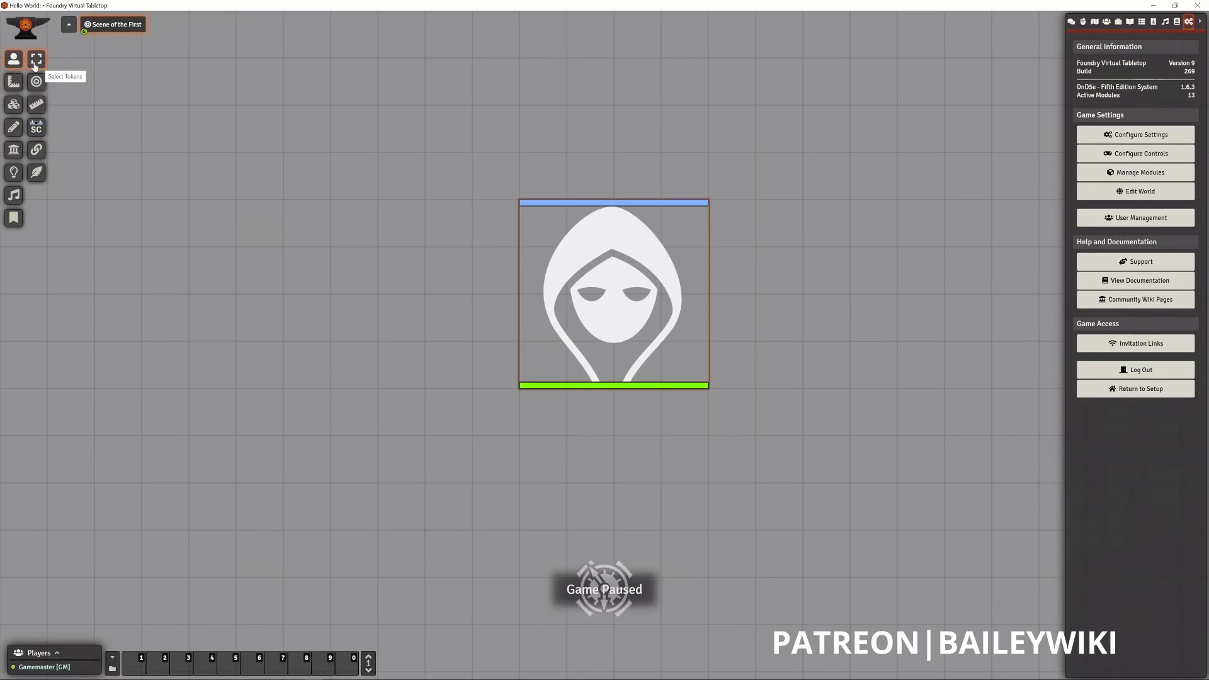
pyautogui.rightClick(684, 305)
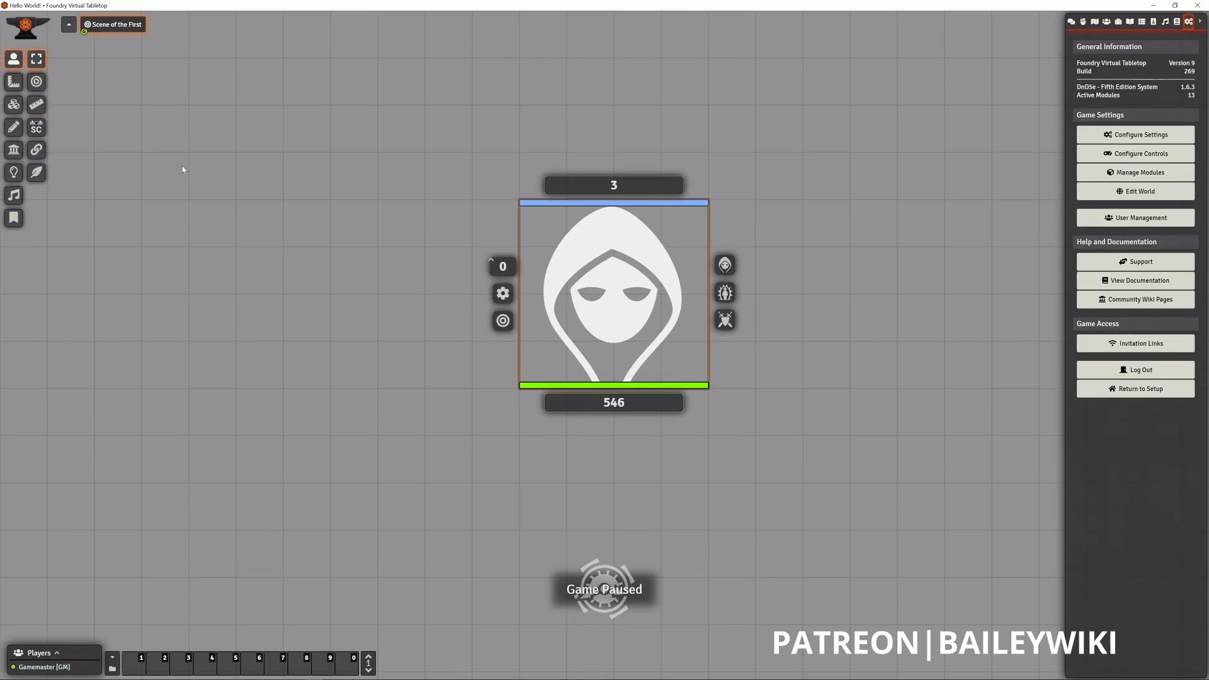
# - Place a circular measurement template with a radius of about 6.2 ft to the left of the dragon token
pyautogui.click(13, 88)
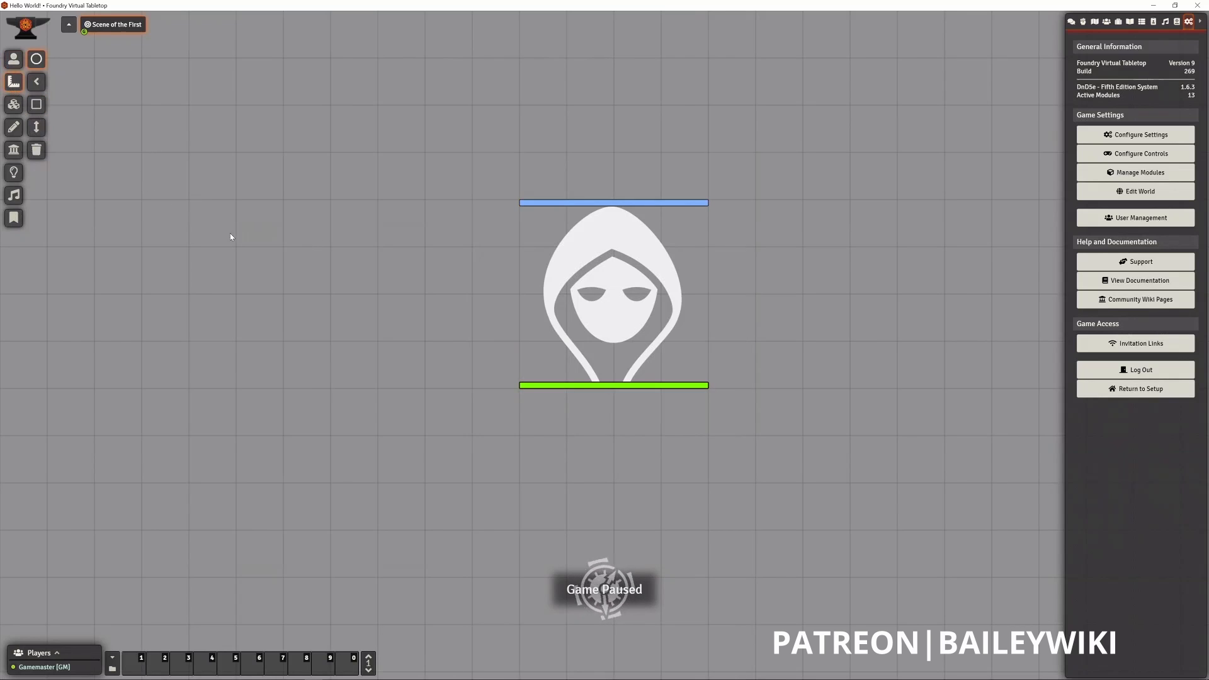
pyautogui.moveTo(212, 223); pyautogui.dragTo(271, 224)
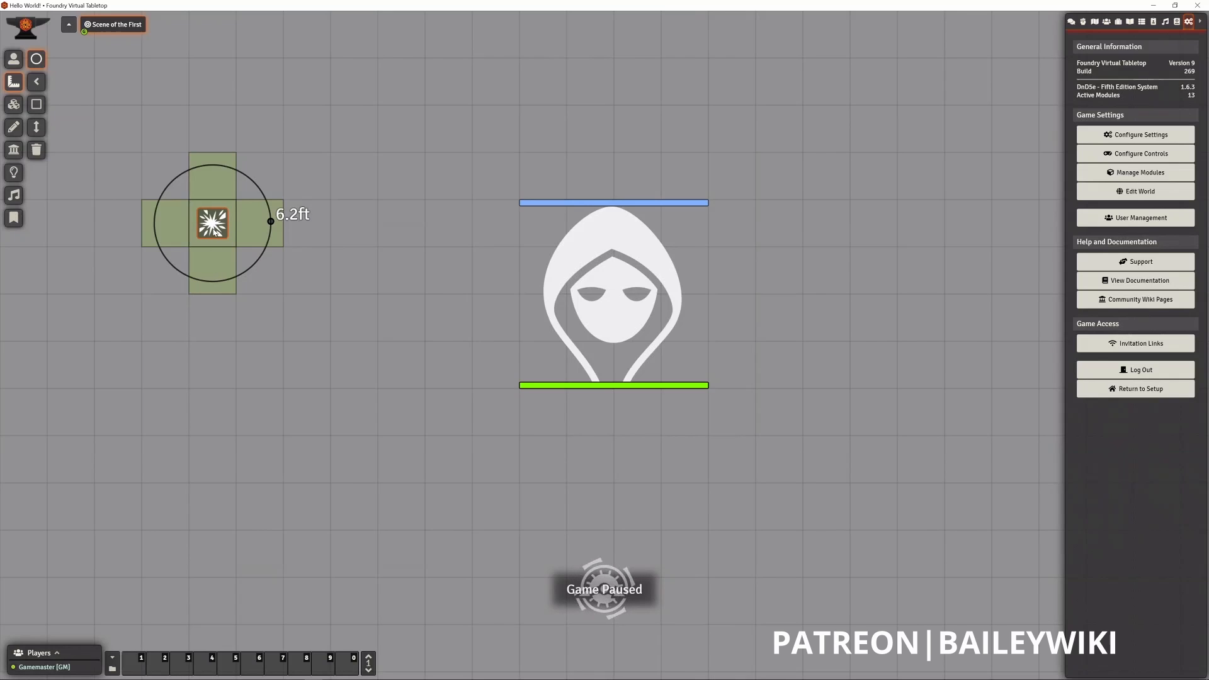
# - Delete the circular measurement template and switch to the tile controls
pyautogui.press('Delete')
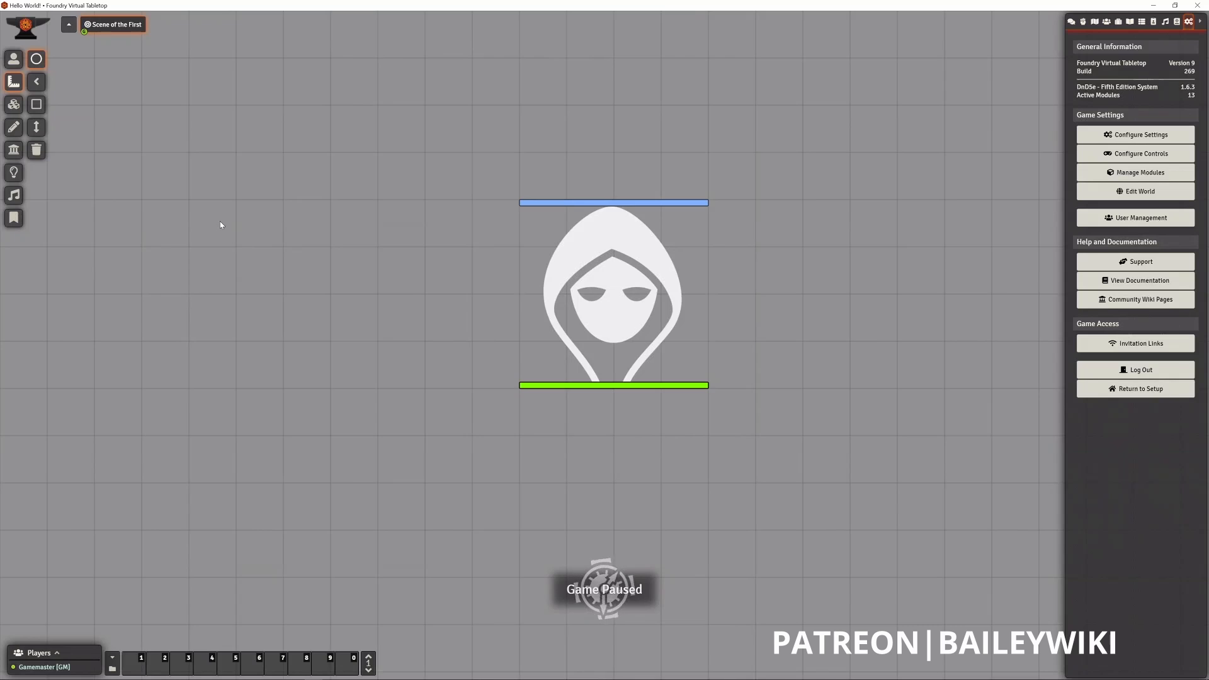
pyautogui.click(14, 106)
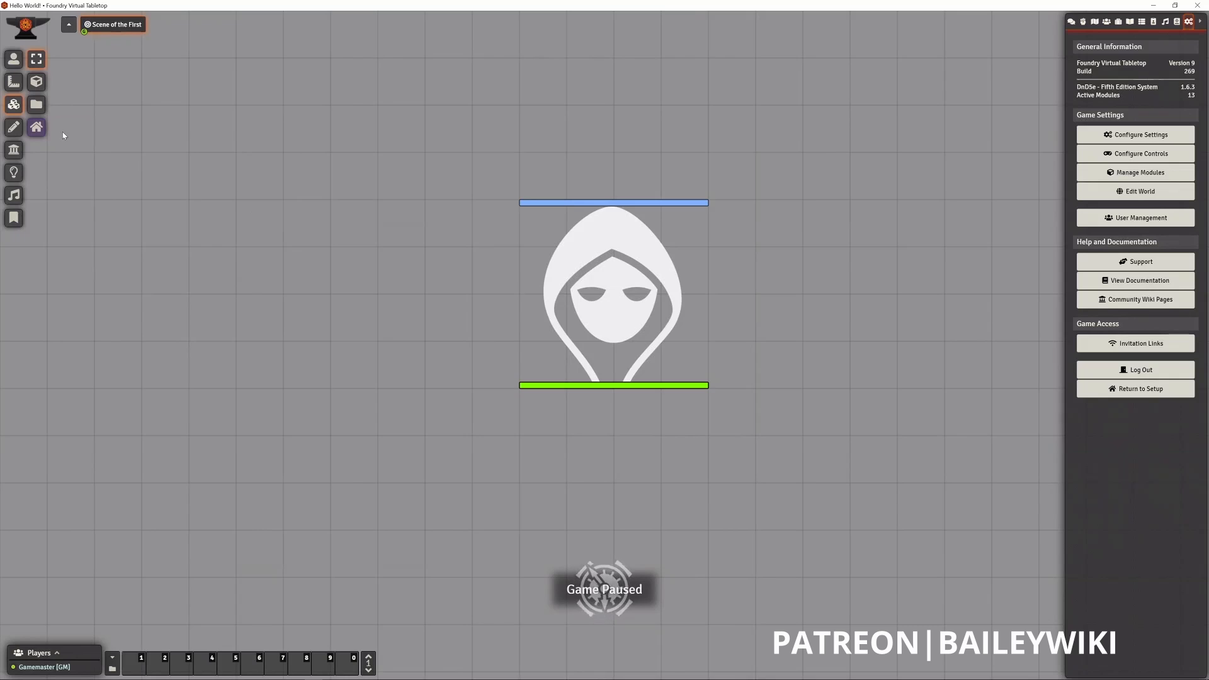
# - Draw three trial rectangles on the scene, the last one around the dragon token, deleting each after drawing it
pyautogui.click(13, 127)
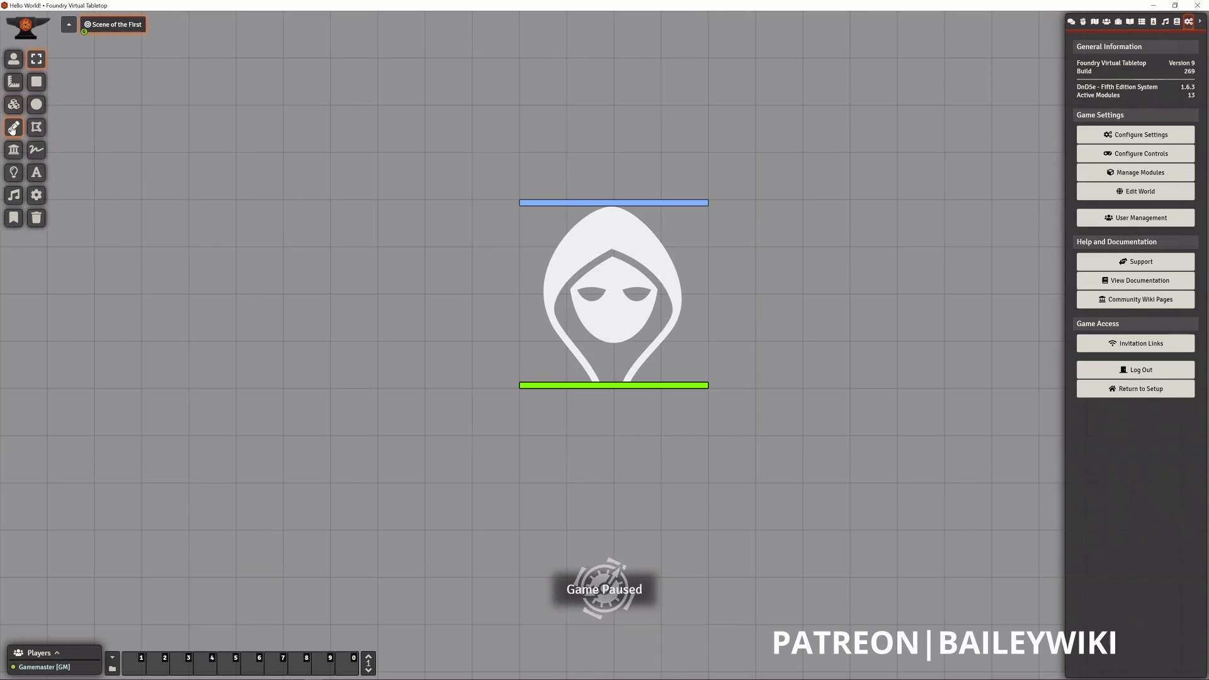
pyautogui.click(36, 82)
pyautogui.moveTo(137, 135); pyautogui.dragTo(235, 201)
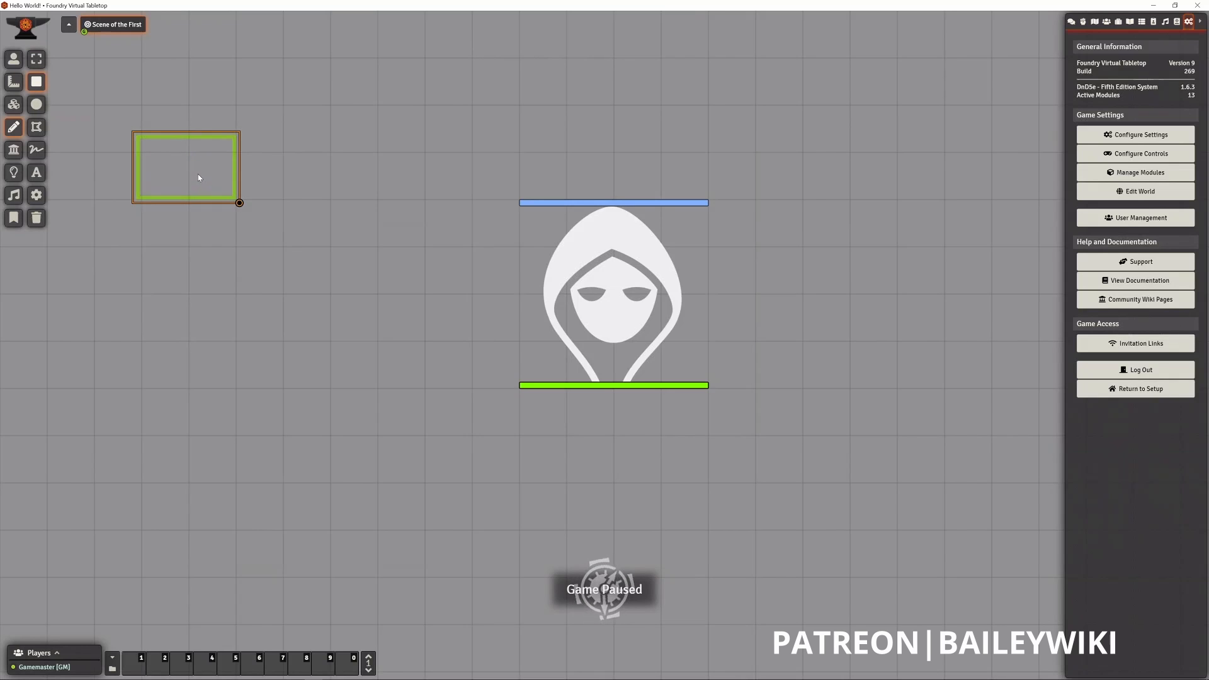
pyautogui.press('Delete')
pyautogui.moveTo(254, 242); pyautogui.dragTo(420, 375)
pyautogui.press('Delete')
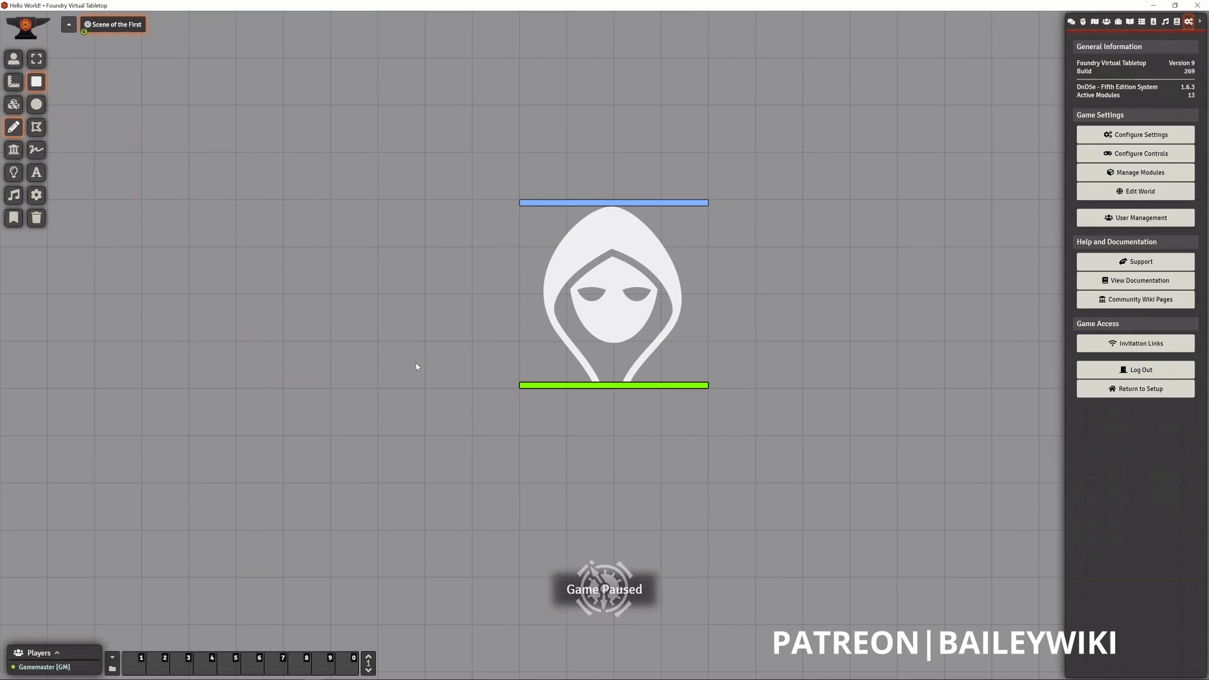
pyautogui.moveTo(447, 170); pyautogui.dragTo(822, 442)
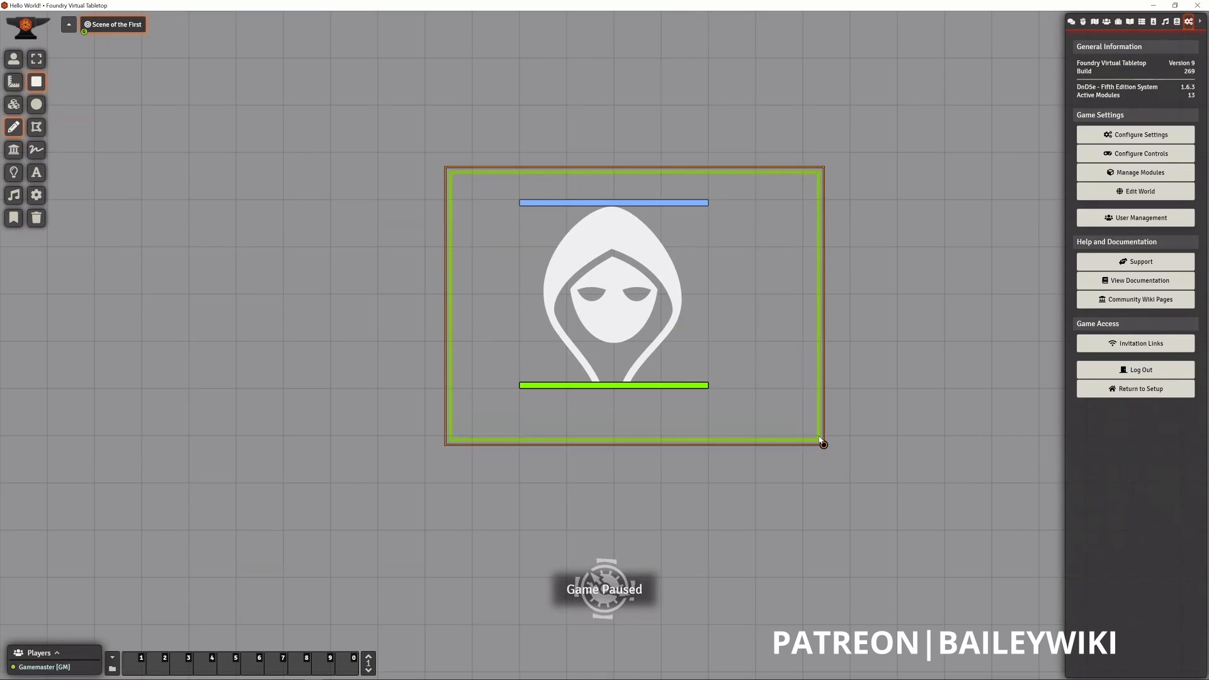
pyautogui.press('Delete')
# - Draw a trial ellipse about three grid squares wide to the left of the dragon token, and delete it
pyautogui.click(37, 104)
pyautogui.moveTo(161, 153); pyautogui.dragTo(313, 317)
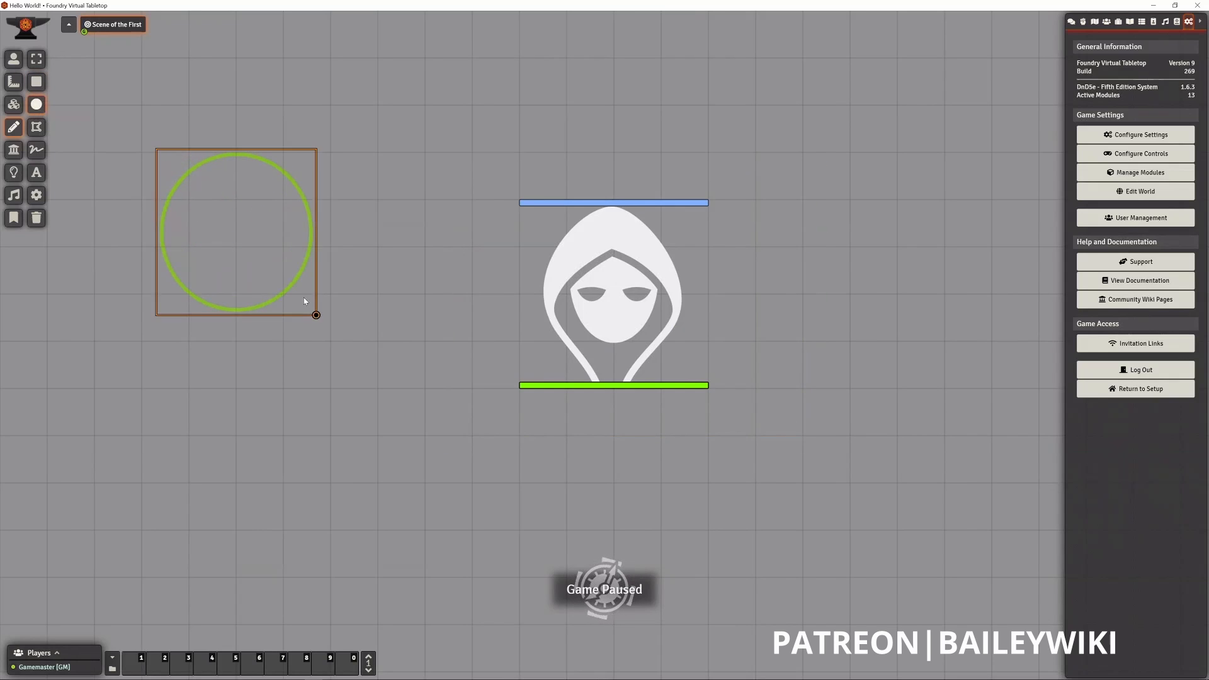
pyautogui.press('Delete')
# - Sketch a zigzag polygon to the left of the dragon token and remove its last placed points
pyautogui.click(36, 127)
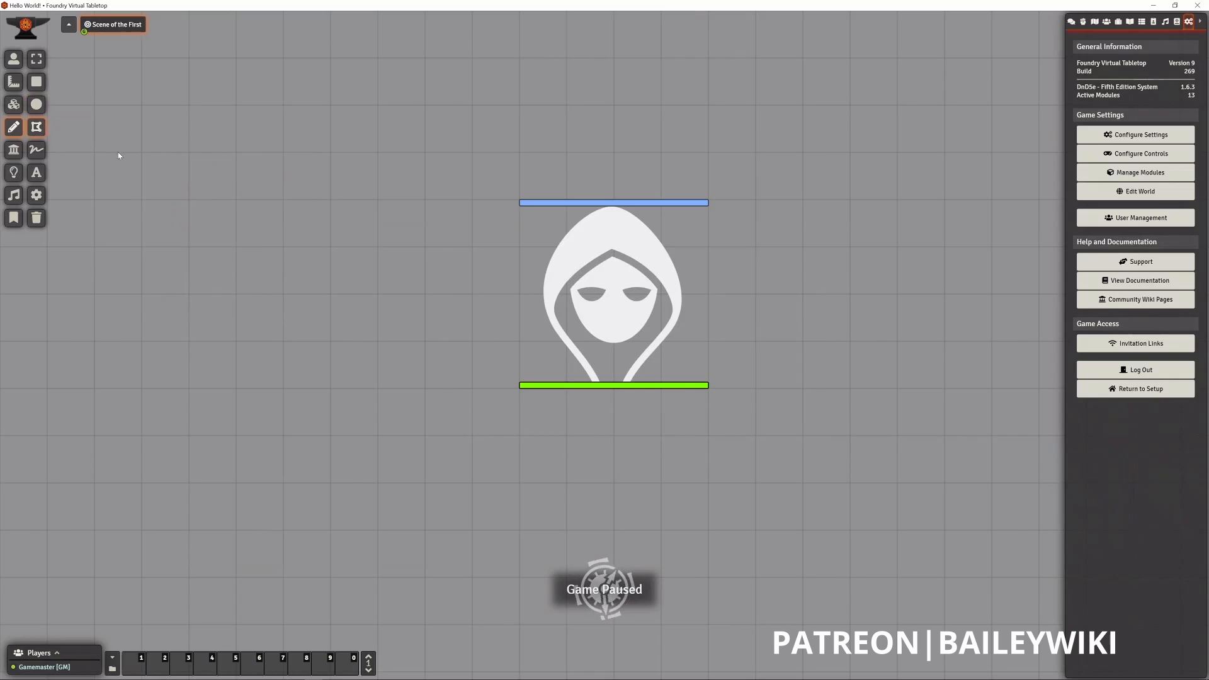
pyautogui.moveTo(118, 152)
pyautogui.mouseDown()
pyautogui.moveTo(293, 165)
pyautogui.moveTo(313, 147)
pyautogui.mouseUp()
pyautogui.click(301, 240)
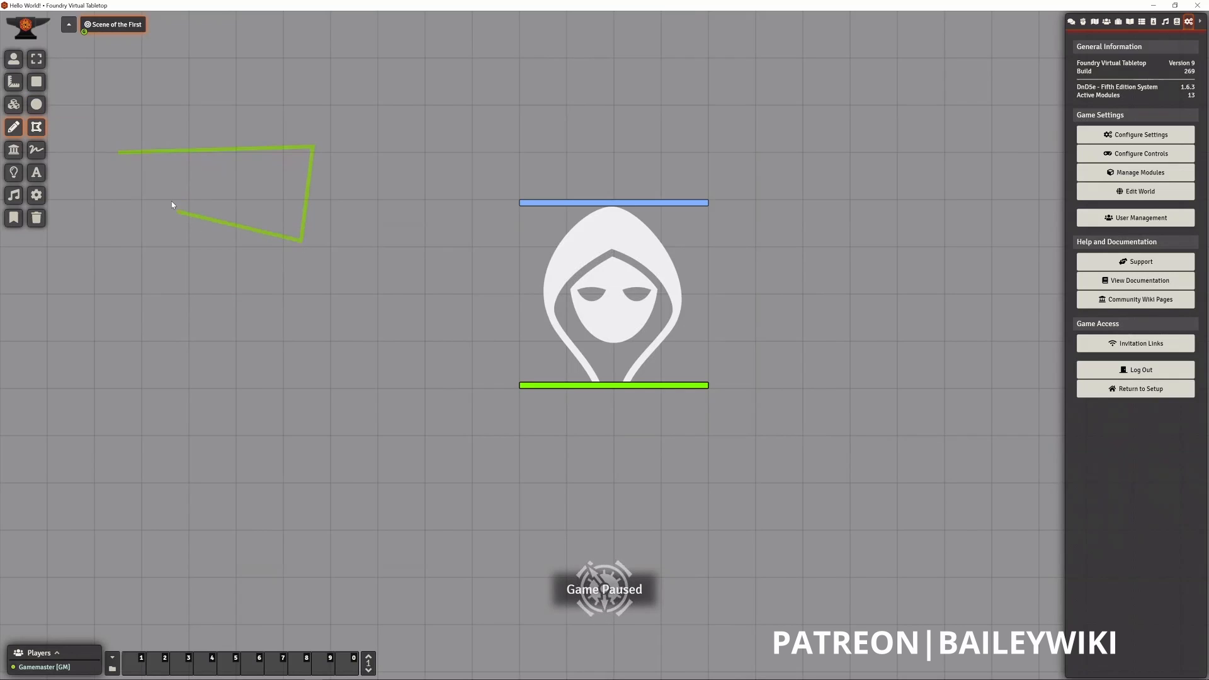
pyautogui.click(171, 200)
pyautogui.click(246, 296)
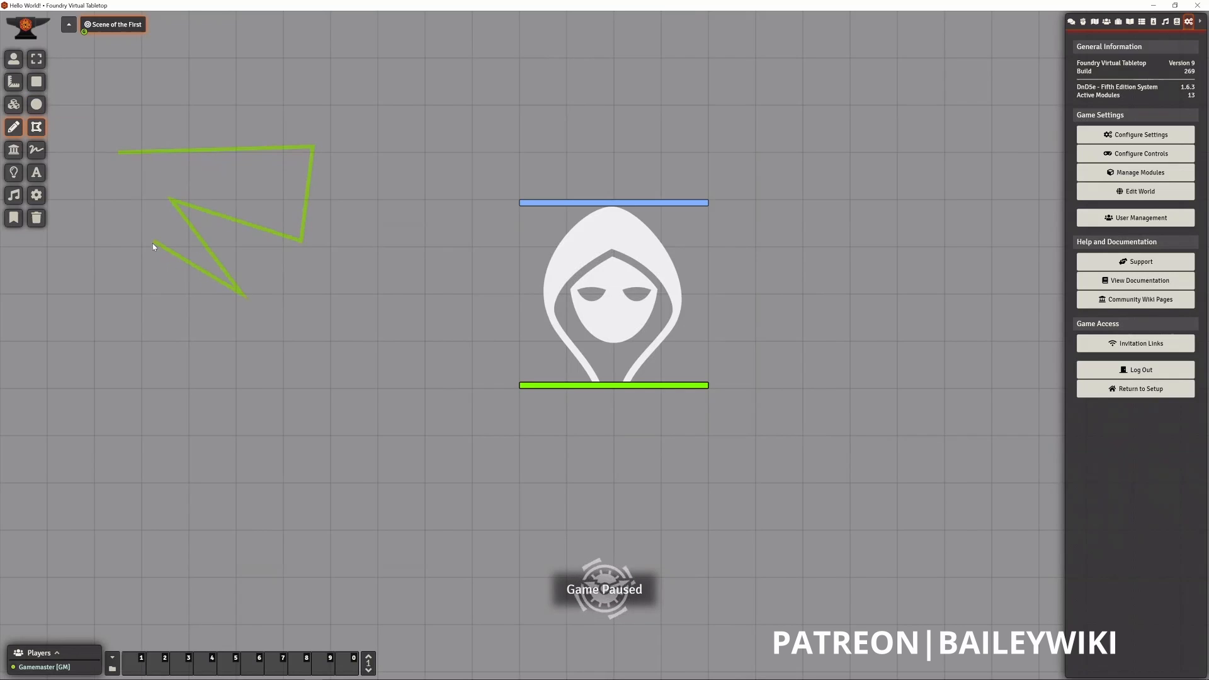
pyautogui.click(112, 315)
pyautogui.click(118, 152)
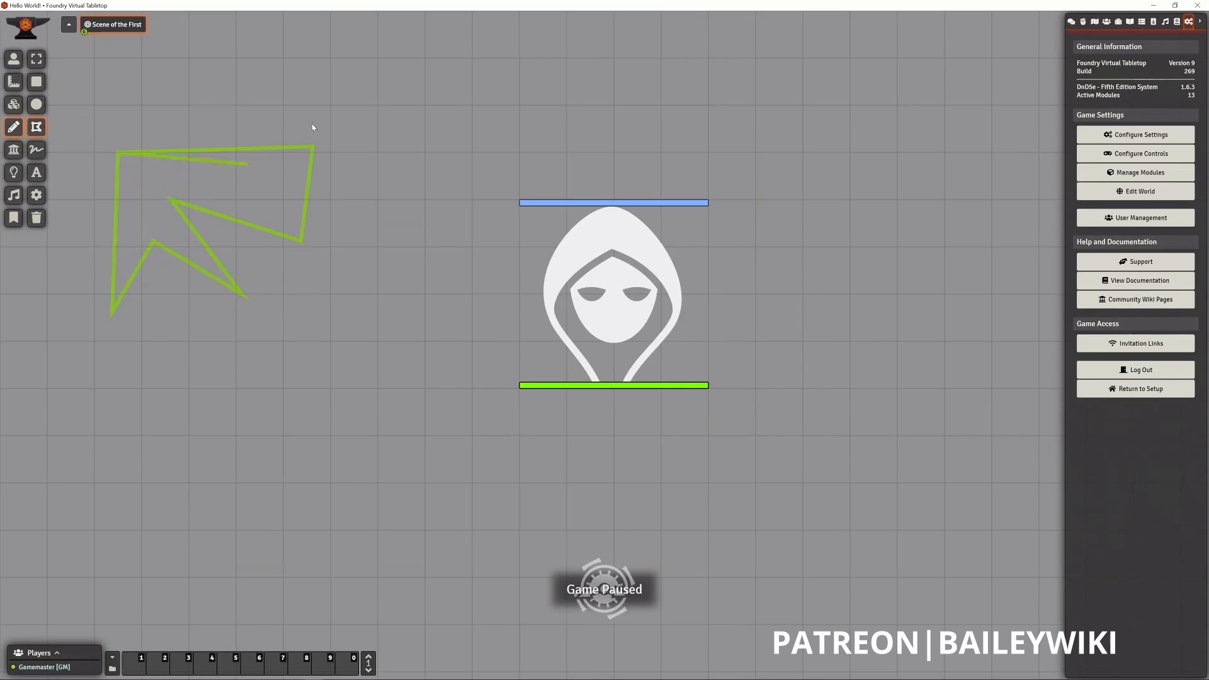
pyautogui.rightClick(340, 102)
pyautogui.rightClick(346, 101)
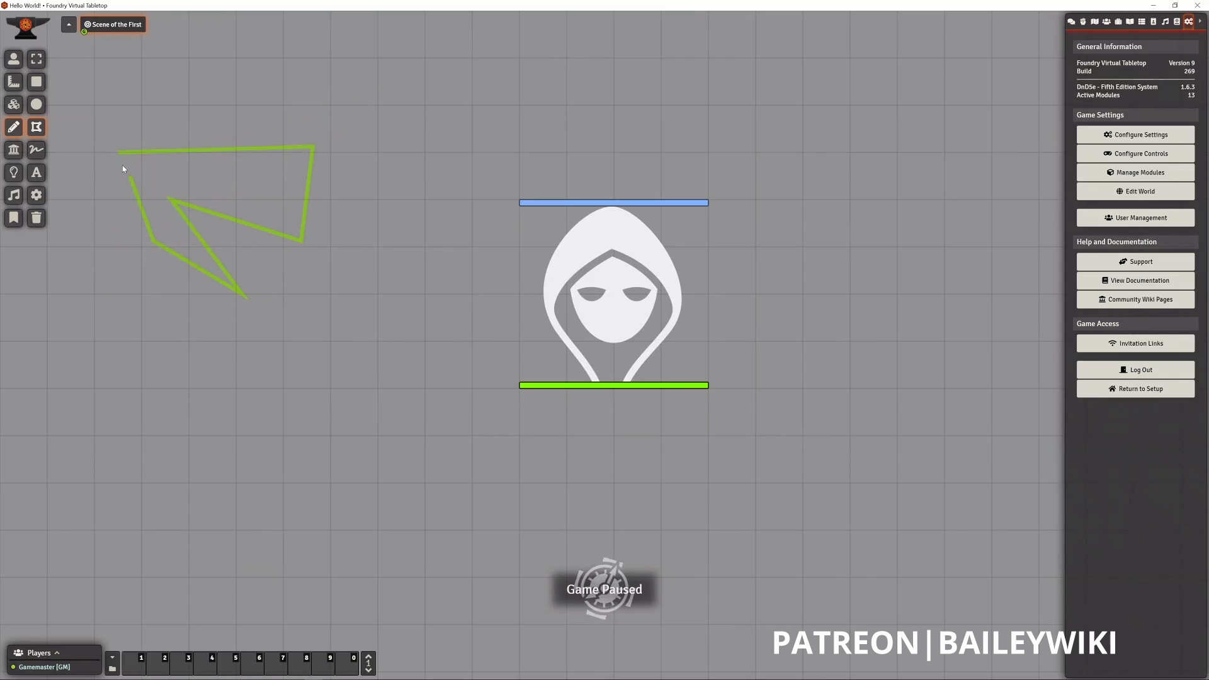
# - Add a few more points to the unfinished polygon, complete the shape, and delete it
pyautogui.click(36, 59)
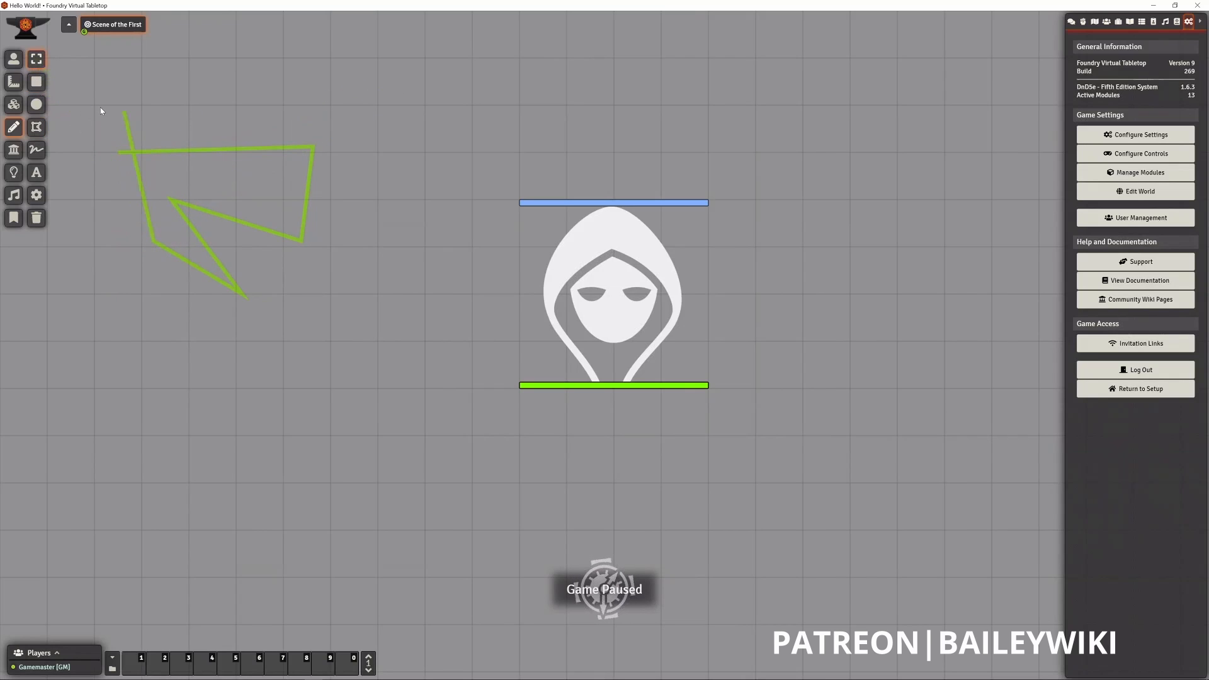
pyautogui.click(98, 103)
pyautogui.click(199, 177)
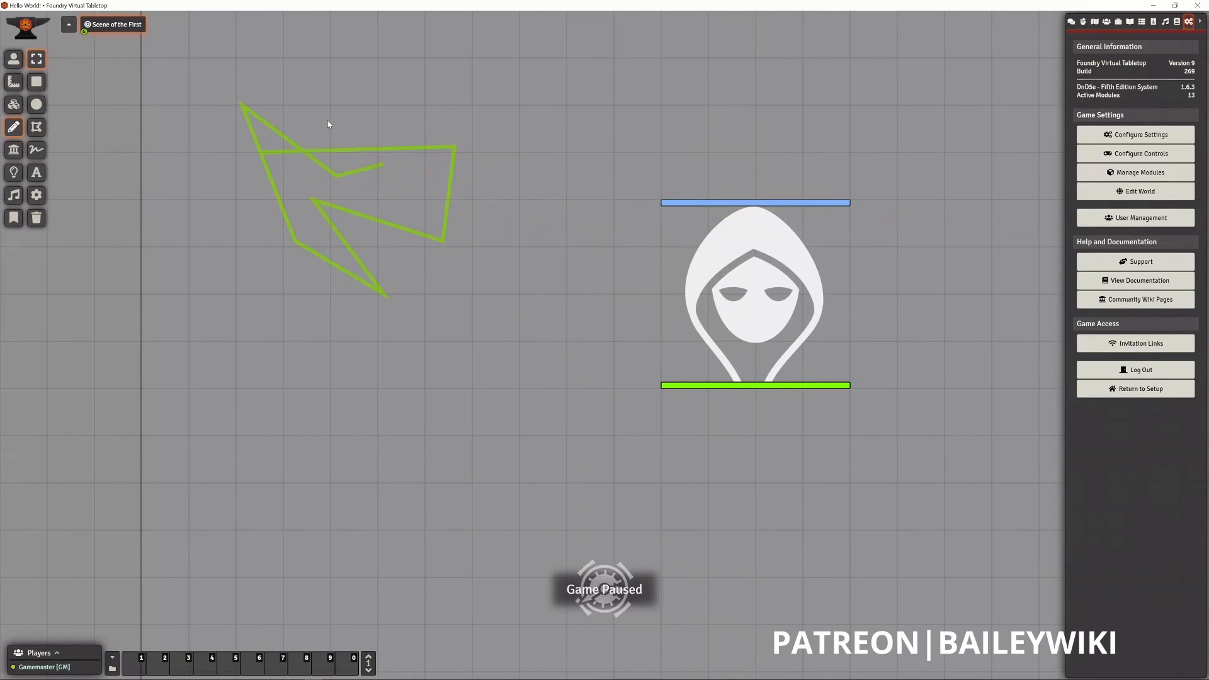
pyautogui.click(312, 116)
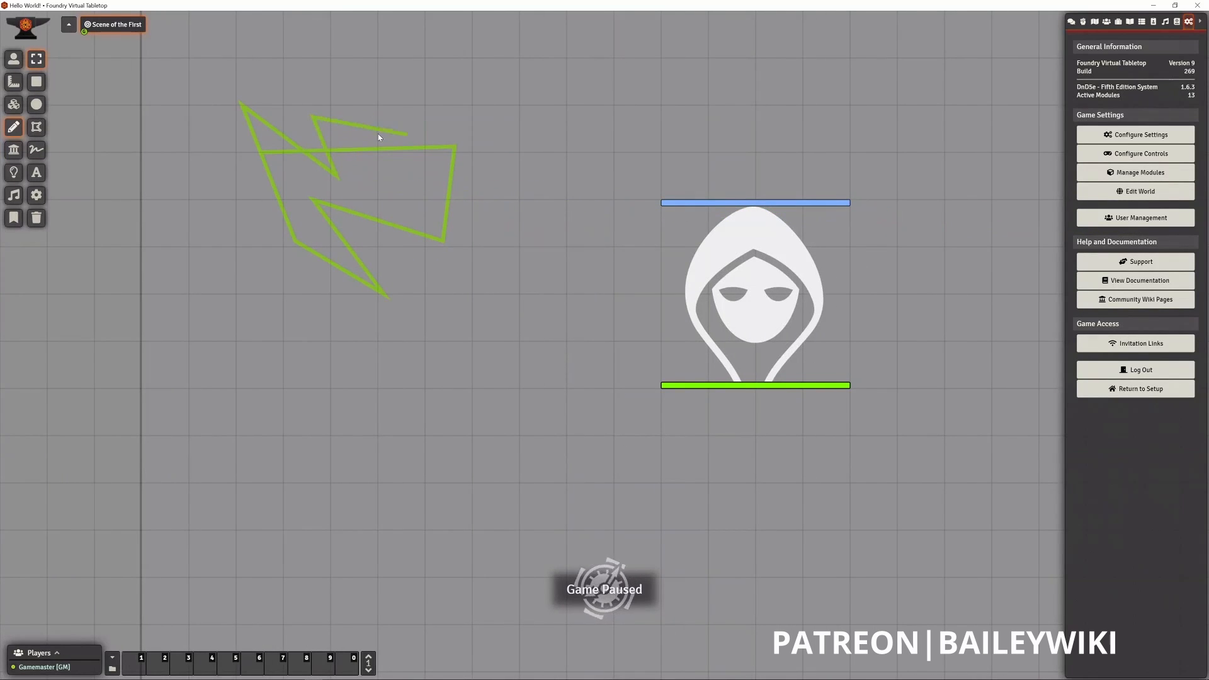
pyautogui.press('Escape')
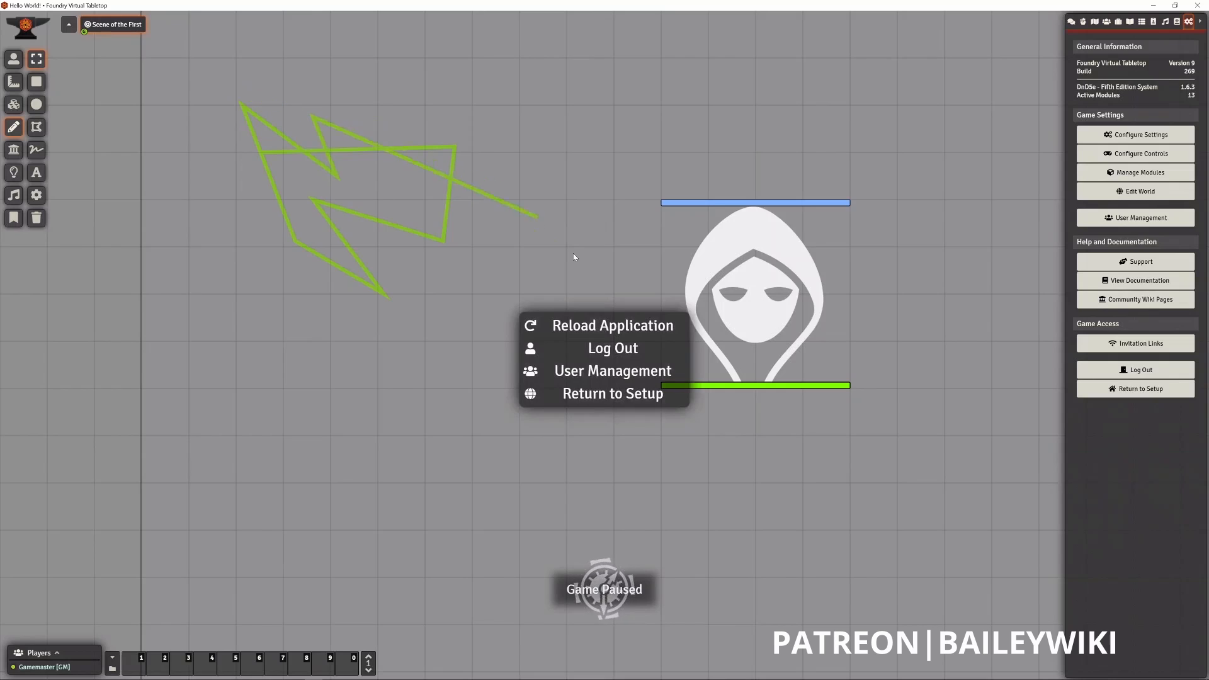
pyautogui.press('Escape')
pyautogui.doubleClick(301, 106)
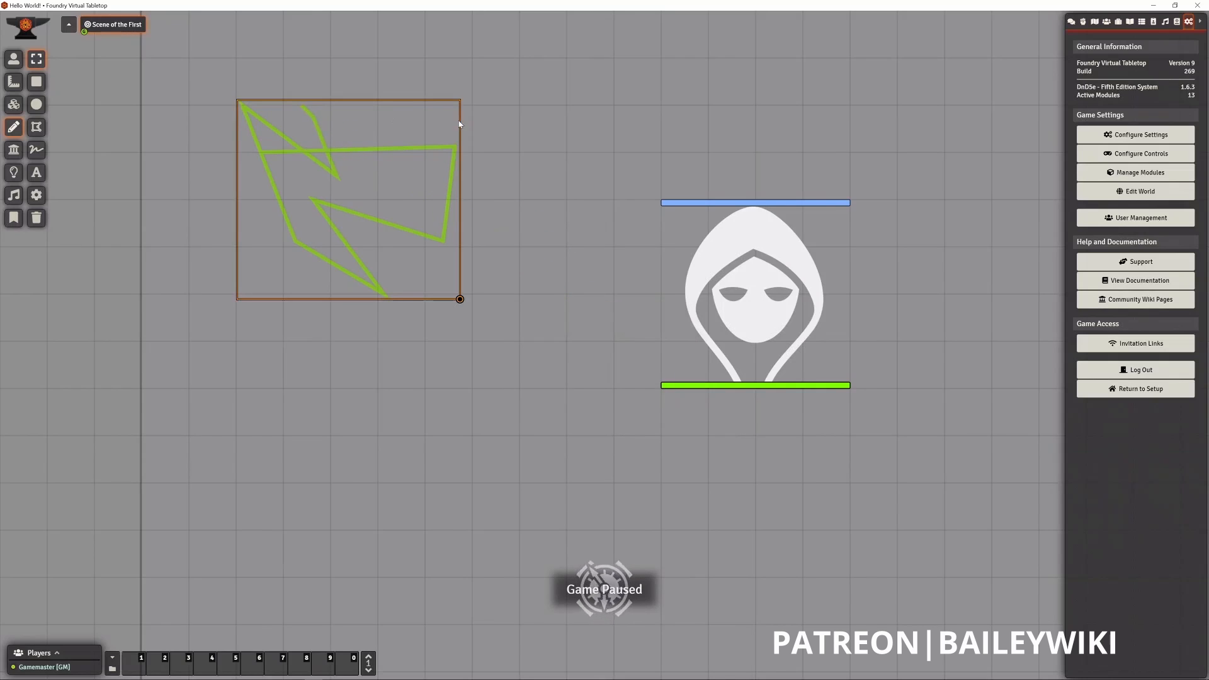
pyautogui.press('Delete')
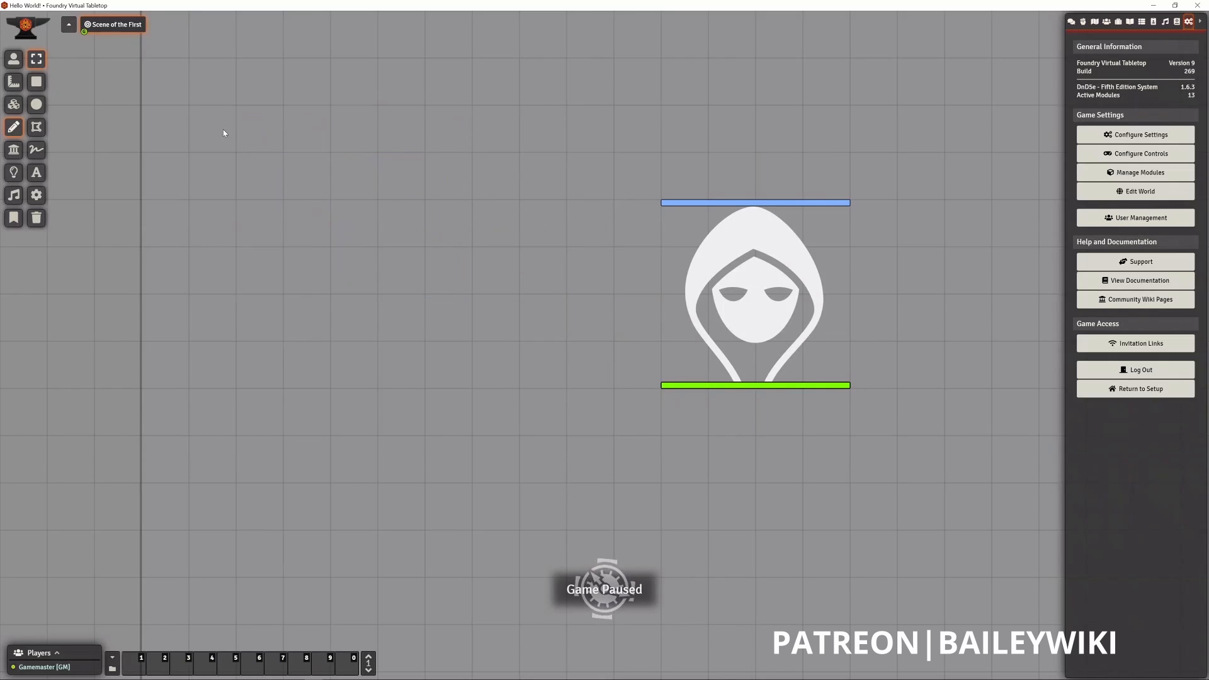
# - Draw a vertical wall segment about four and a half grid squares long to the left of the dragon token
pyautogui.click(14, 149)
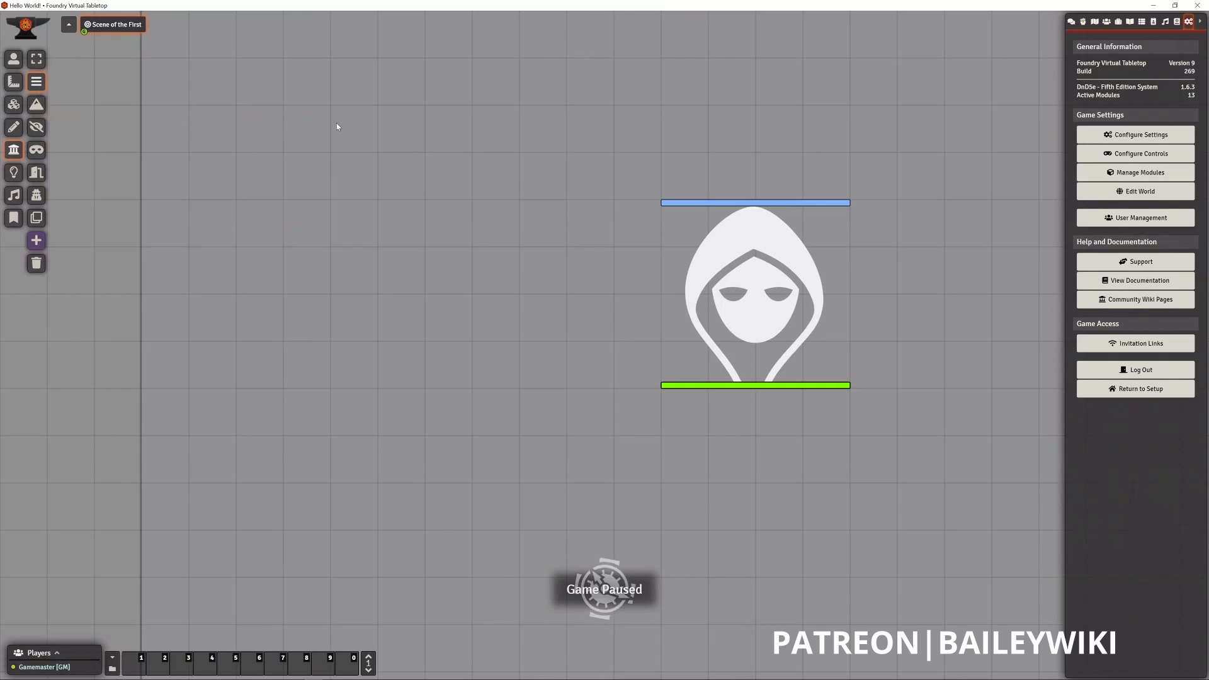
pyautogui.moveTo(337, 126); pyautogui.dragTo(337, 335)
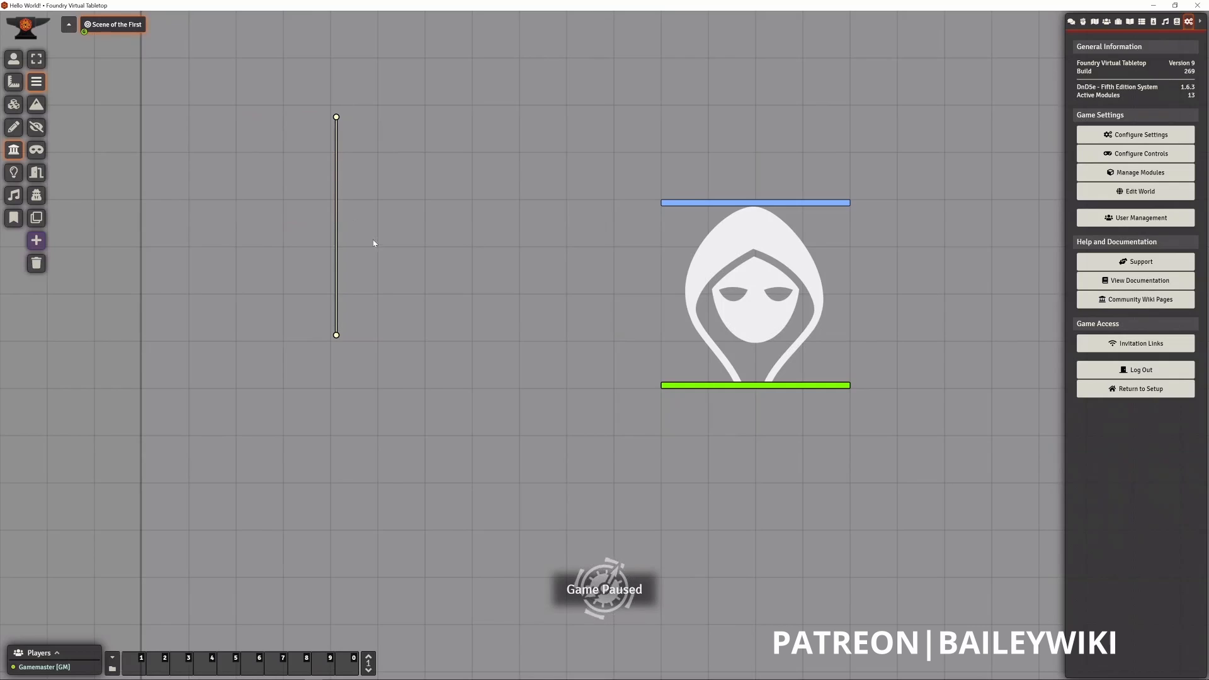
# - Choose None as the vertical wall's movement restriction, and close its configuration without updating the wall
pyautogui.doubleClick(338, 335)
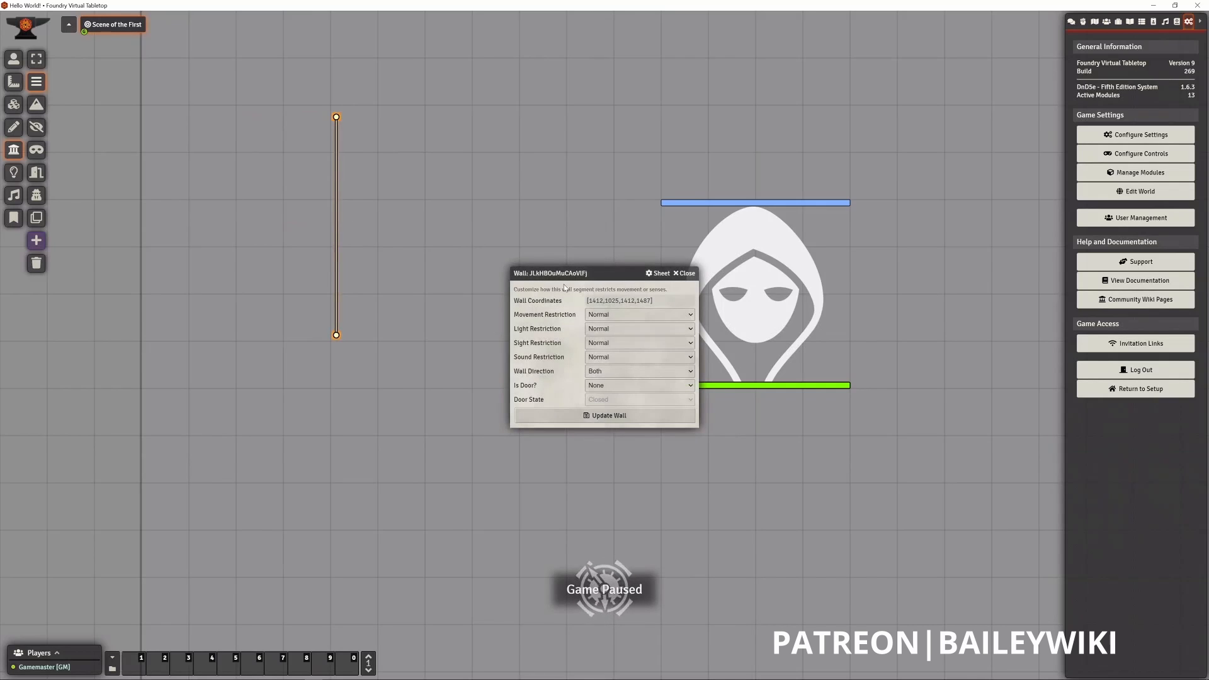
pyautogui.moveTo(617, 273); pyautogui.dragTo(532, 247)
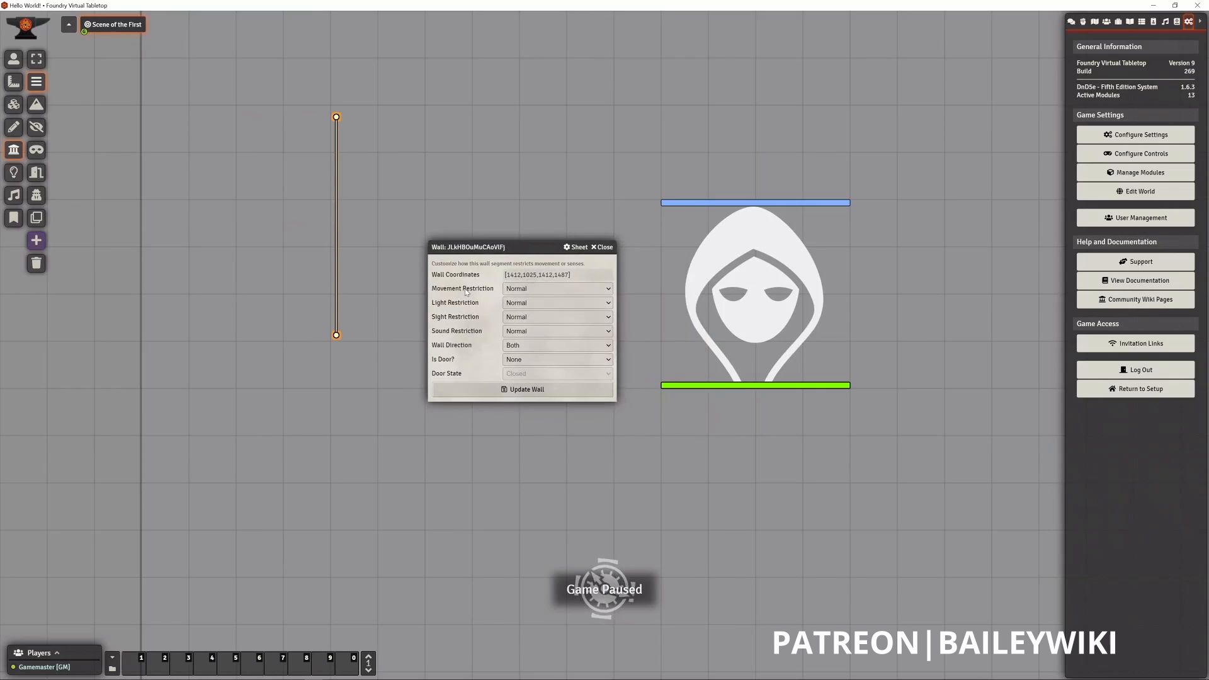
pyautogui.click(571, 290)
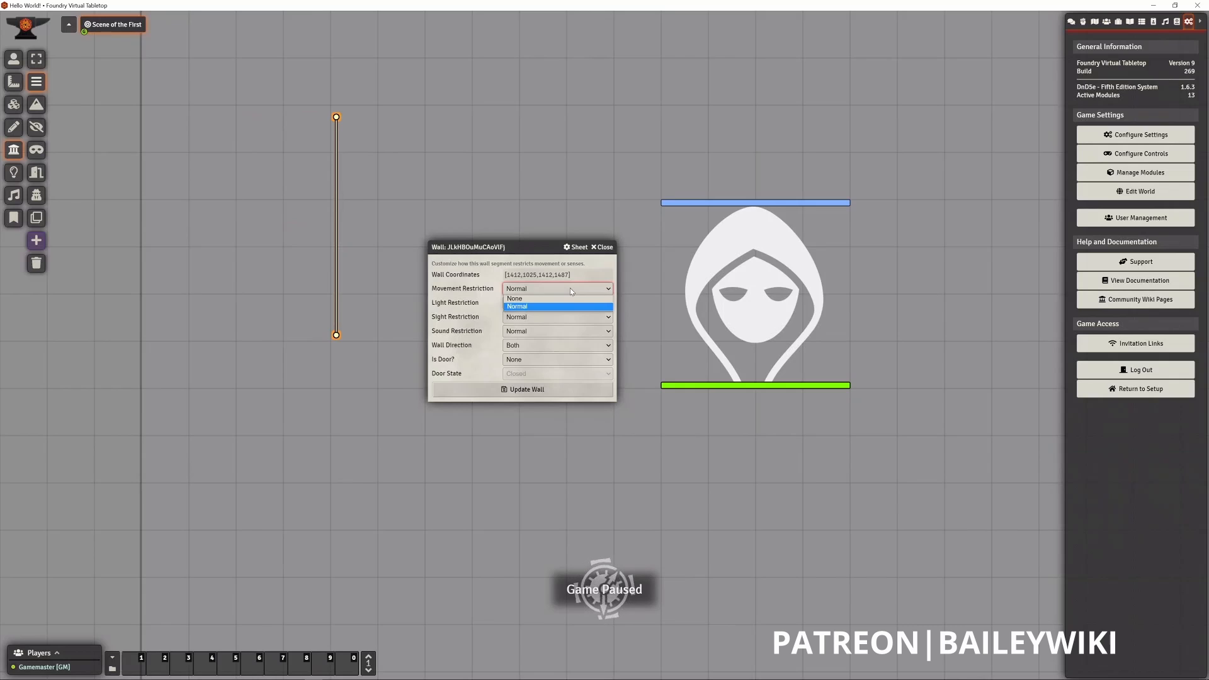
pyautogui.click(521, 299)
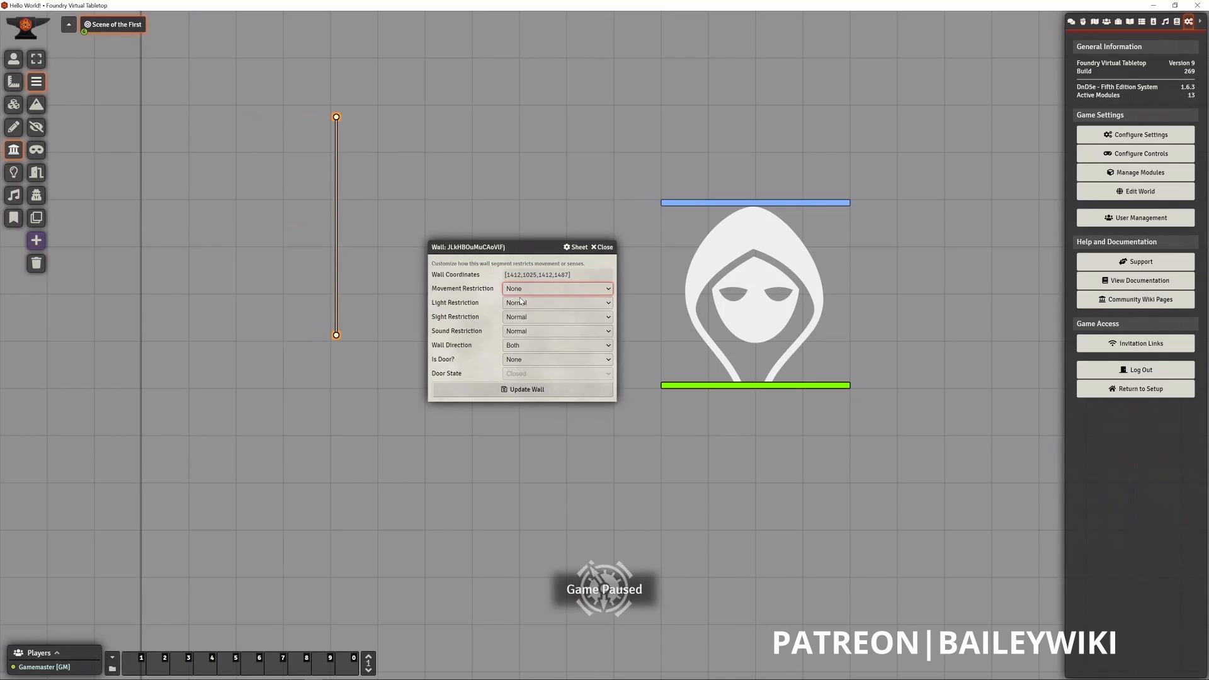
pyautogui.click(604, 248)
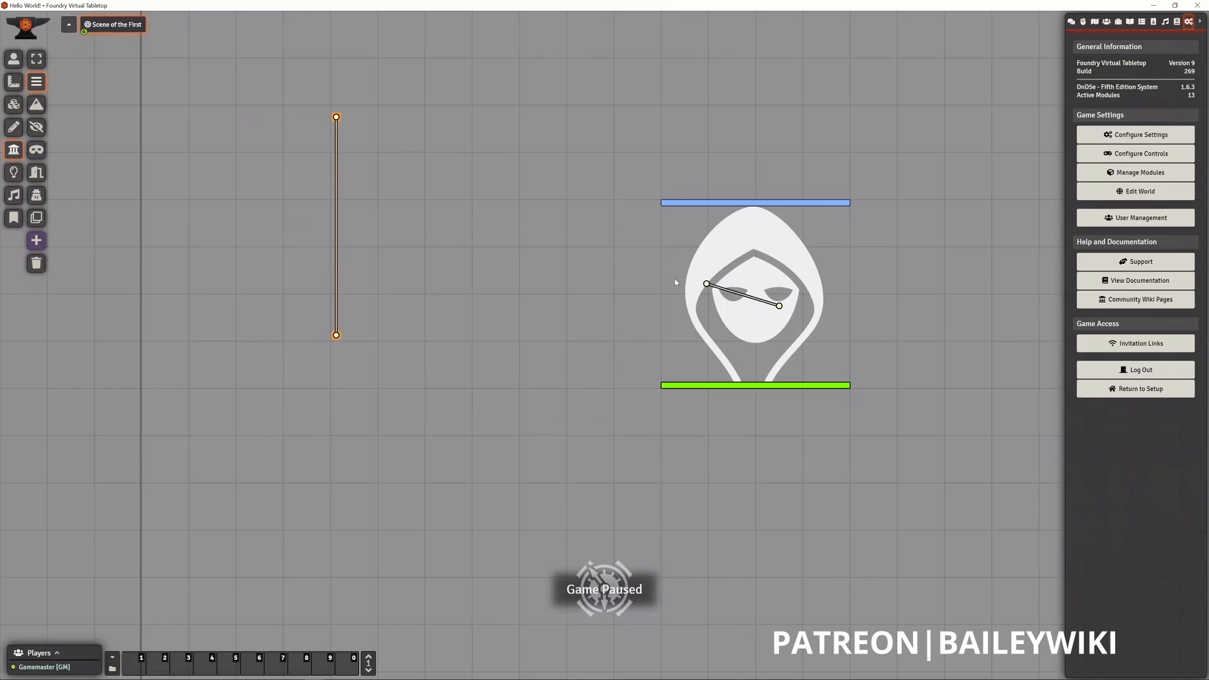
# - Stretch the trial wall across the dragon token toward the vertical wall, add a short diagonal wall, and undo both trial walls
pyautogui.moveTo(675, 282)
pyautogui.mouseDown()
pyautogui.moveTo(628, 274)
pyautogui.moveTo(408, 326)
pyautogui.mouseUp()
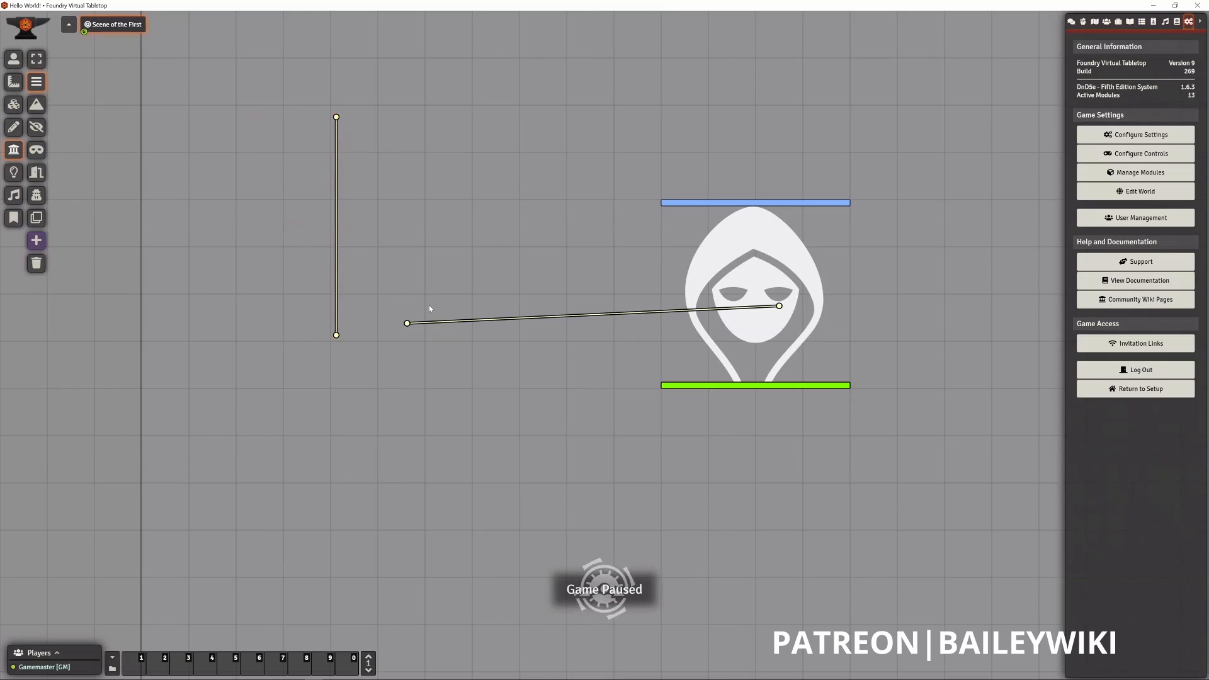
pyautogui.hotkey('ctrl', 'v')
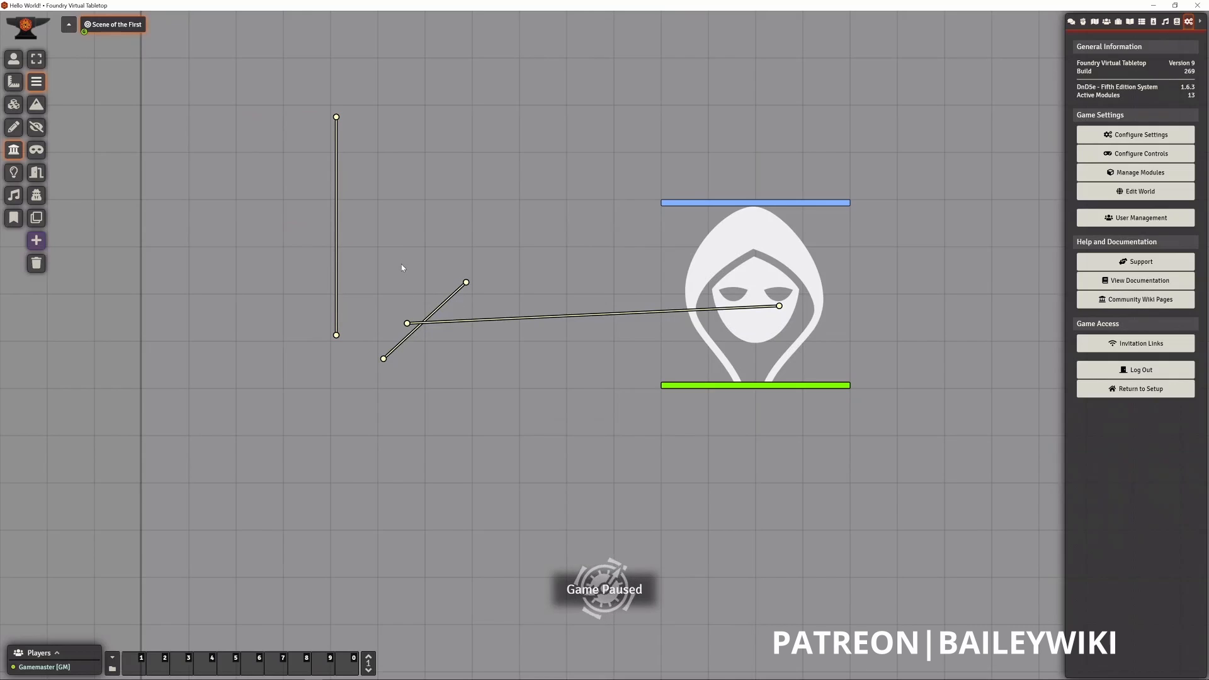
pyautogui.hotkey('ctrl', 'z')
pyautogui.hotkey('ctrl', 'z')
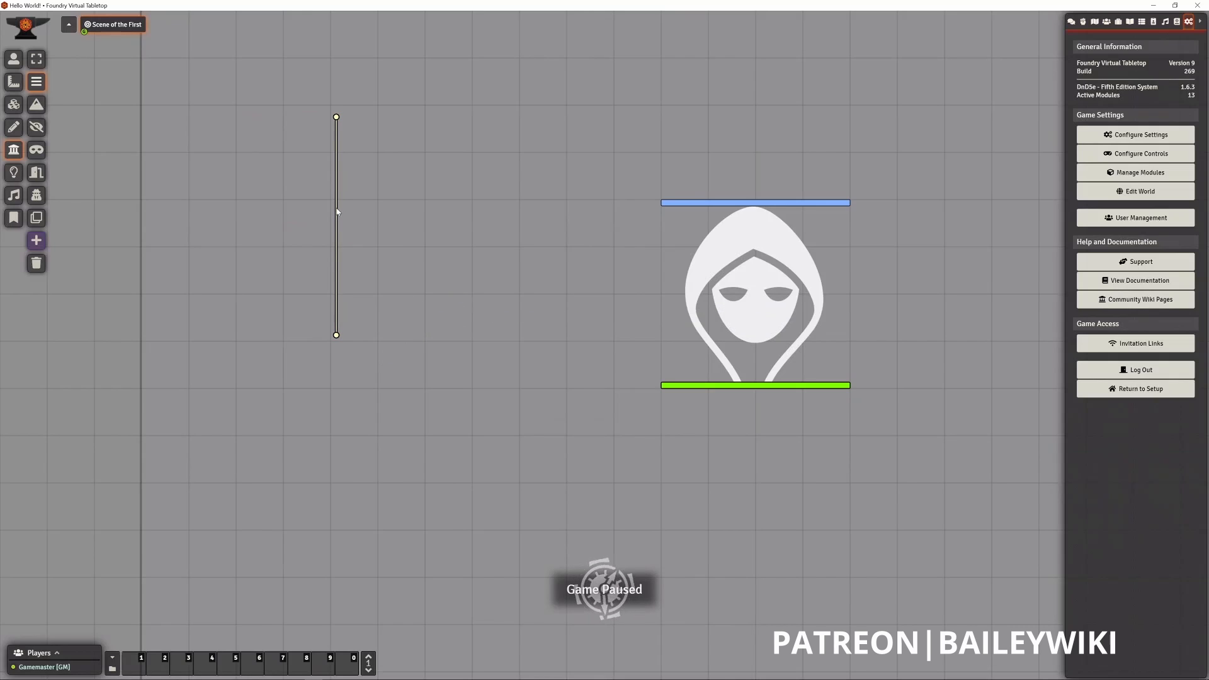
# - Switch to token selection and move the Ancient Red Dragon token three grid squares left and one up
pyautogui.click(16, 61)
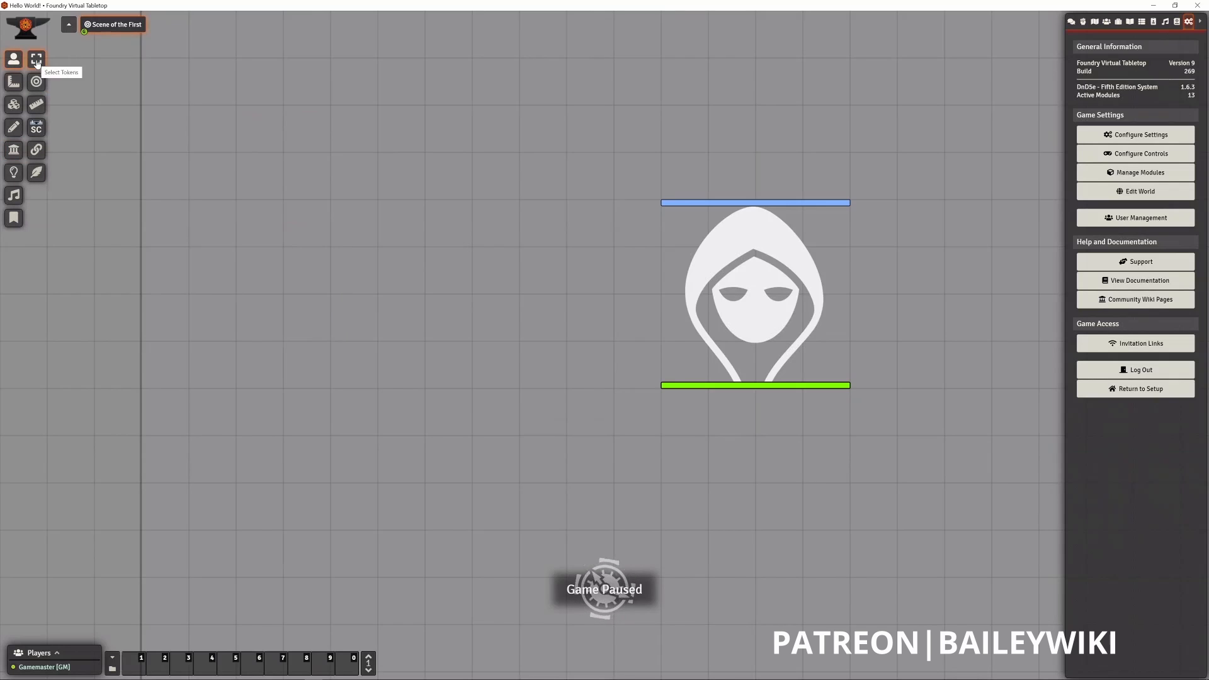
pyautogui.moveTo(676, 276); pyautogui.dragTo(565, 243)
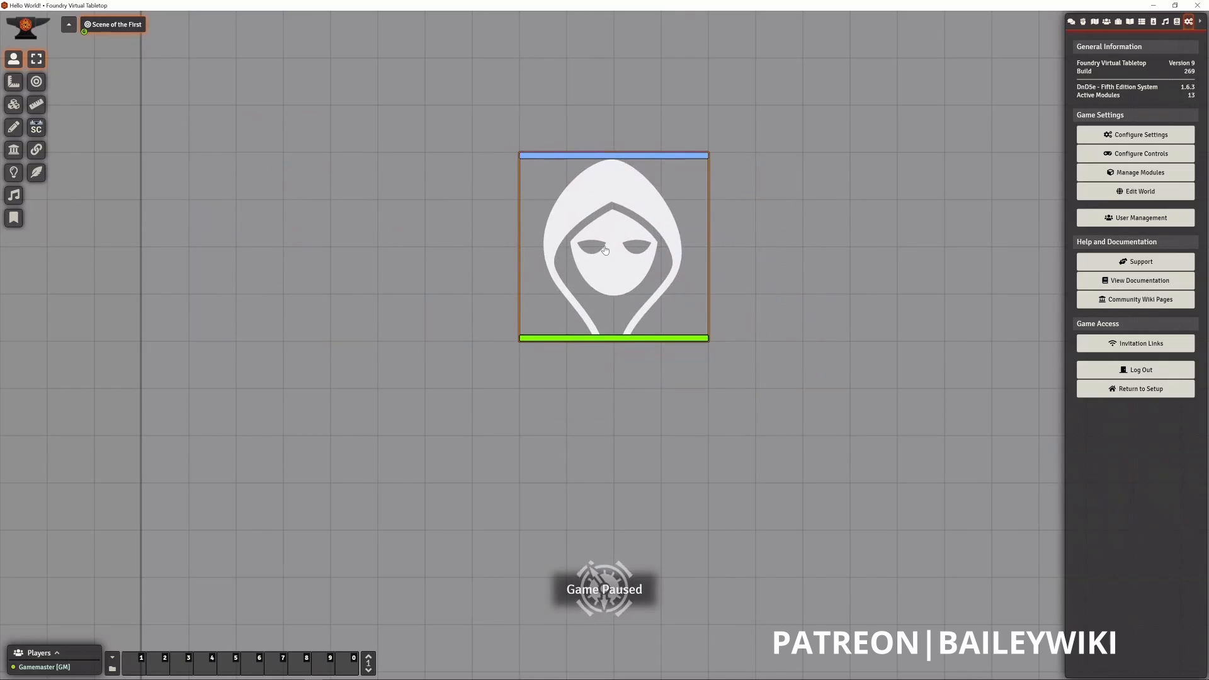
pyautogui.moveTo(596, 252); pyautogui.dragTo(624, 253)
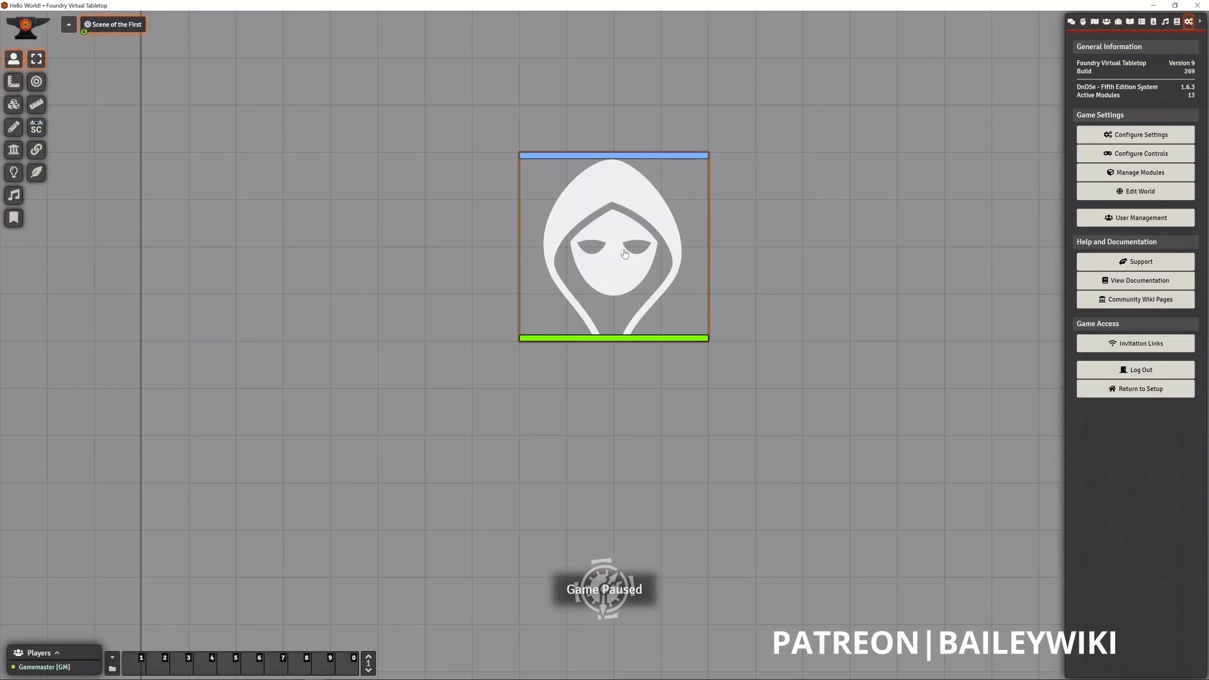
# - Enable Has Vision for the Ancient Red Dragon token and update its configuration
pyautogui.rightClick(625, 253)
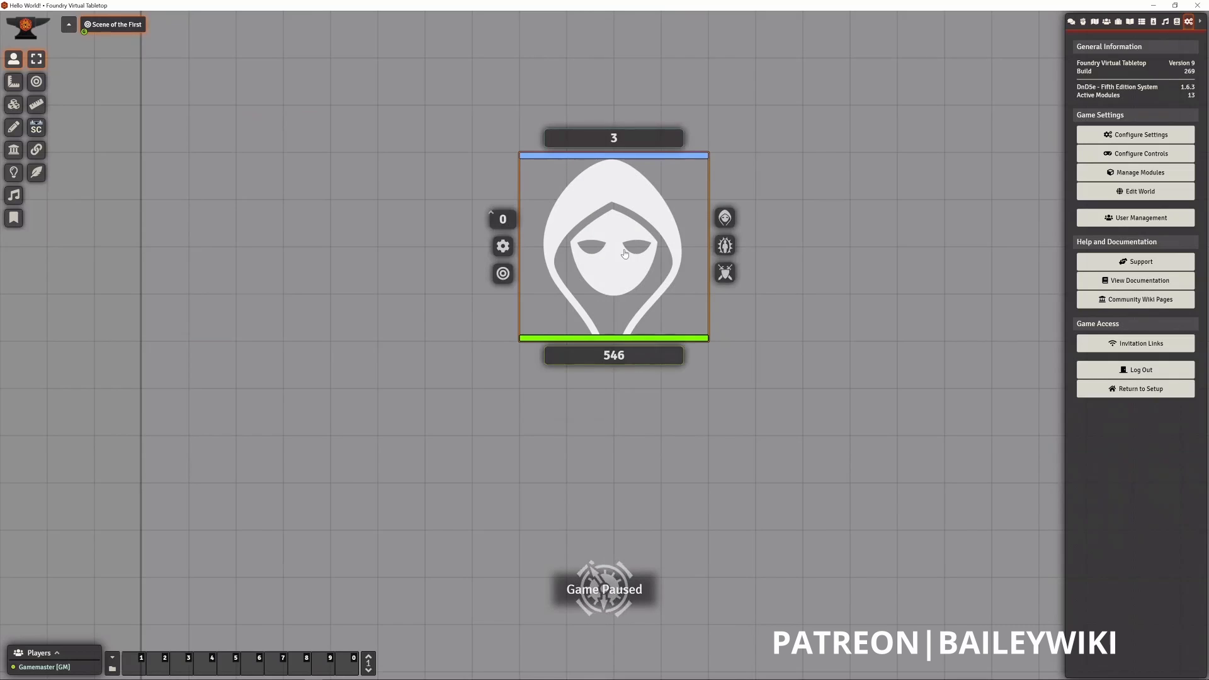
pyautogui.rightClick(625, 253)
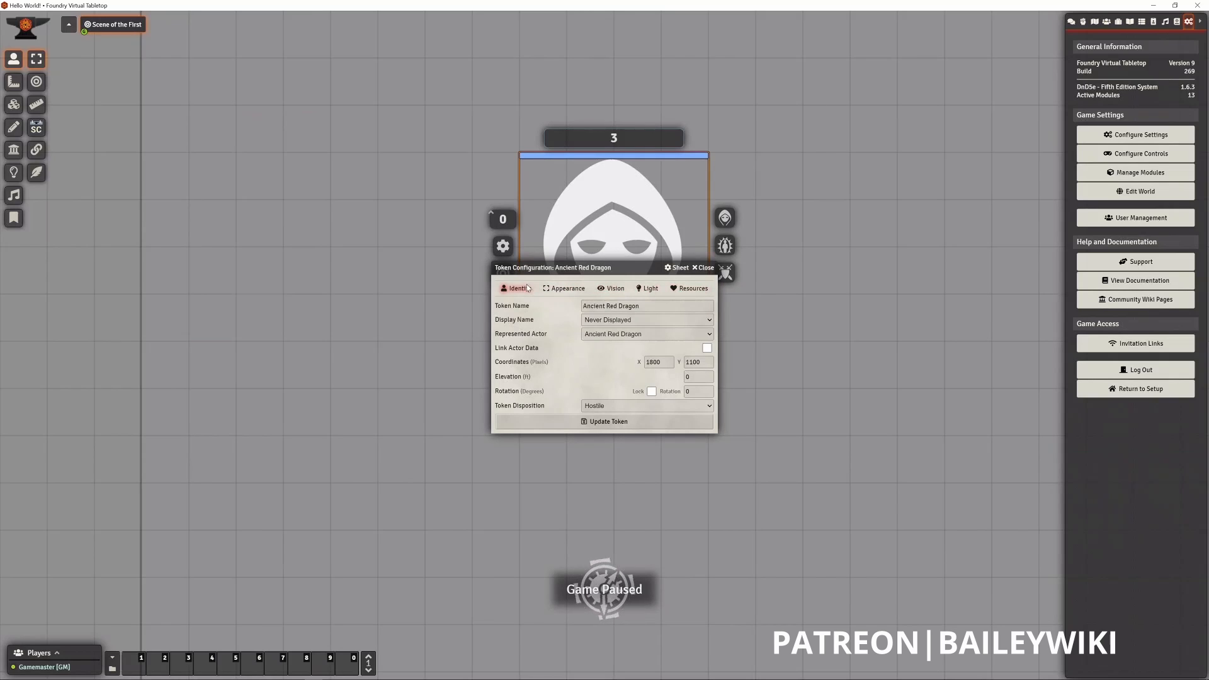
pyautogui.click(609, 291)
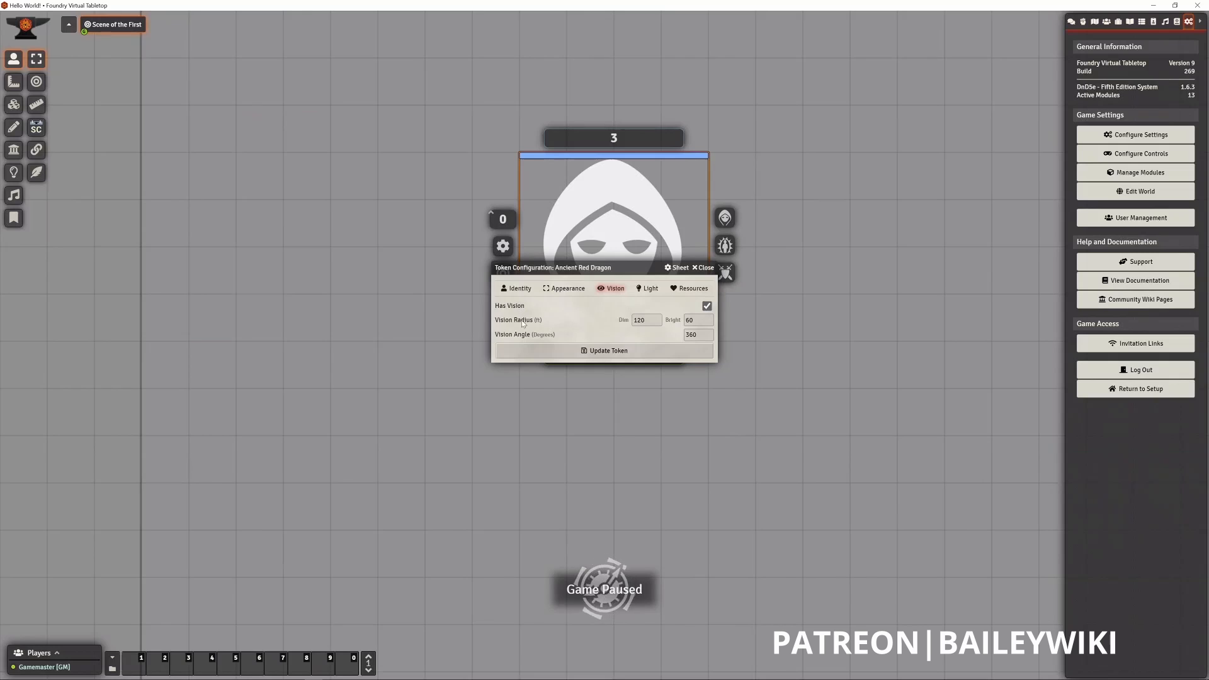
pyautogui.click(598, 353)
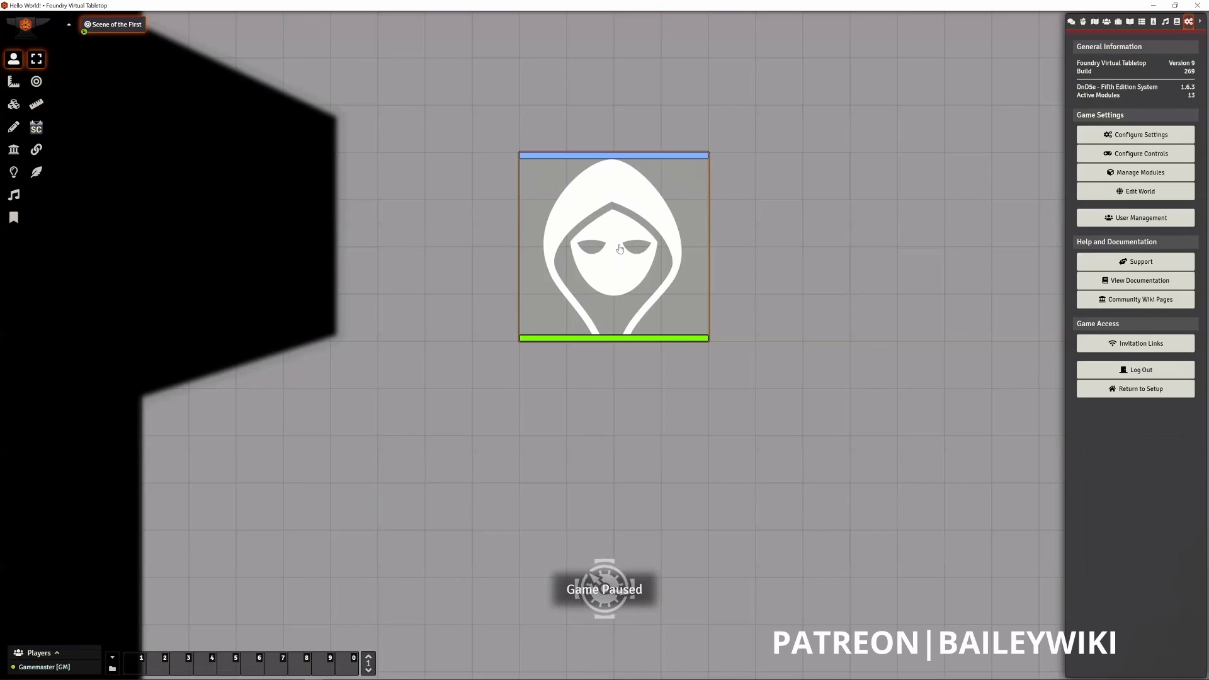
# - Move the Ancient Red Dragon token below the vertical wall, above it and back to its right side, and deselect the token
pyautogui.moveTo(620, 249); pyautogui.dragTo(245, 243)
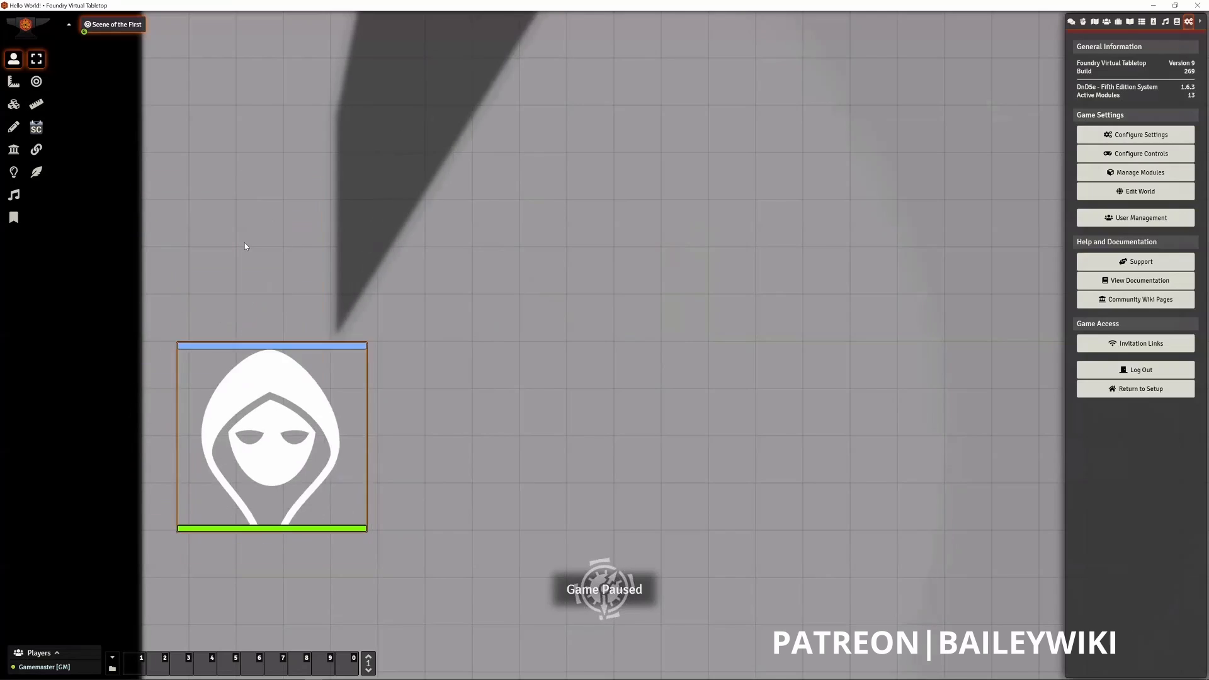
pyautogui.moveTo(249, 296); pyautogui.dragTo(414, 87)
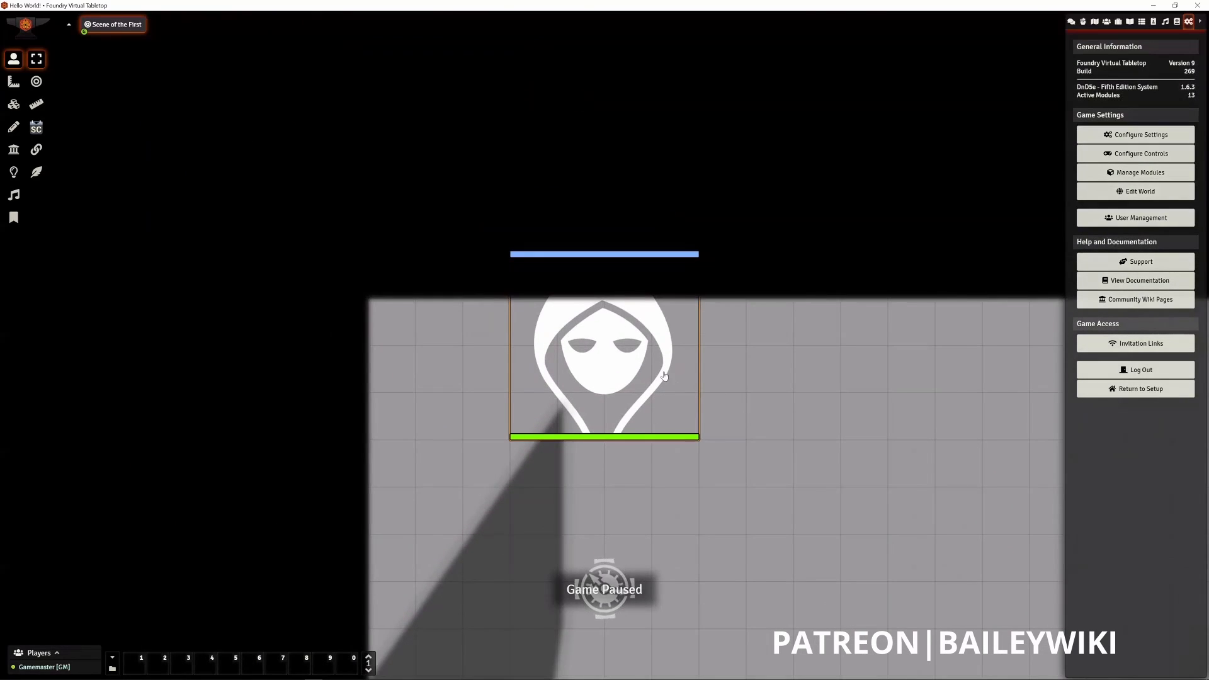
pyautogui.moveTo(633, 386); pyautogui.dragTo(781, 466)
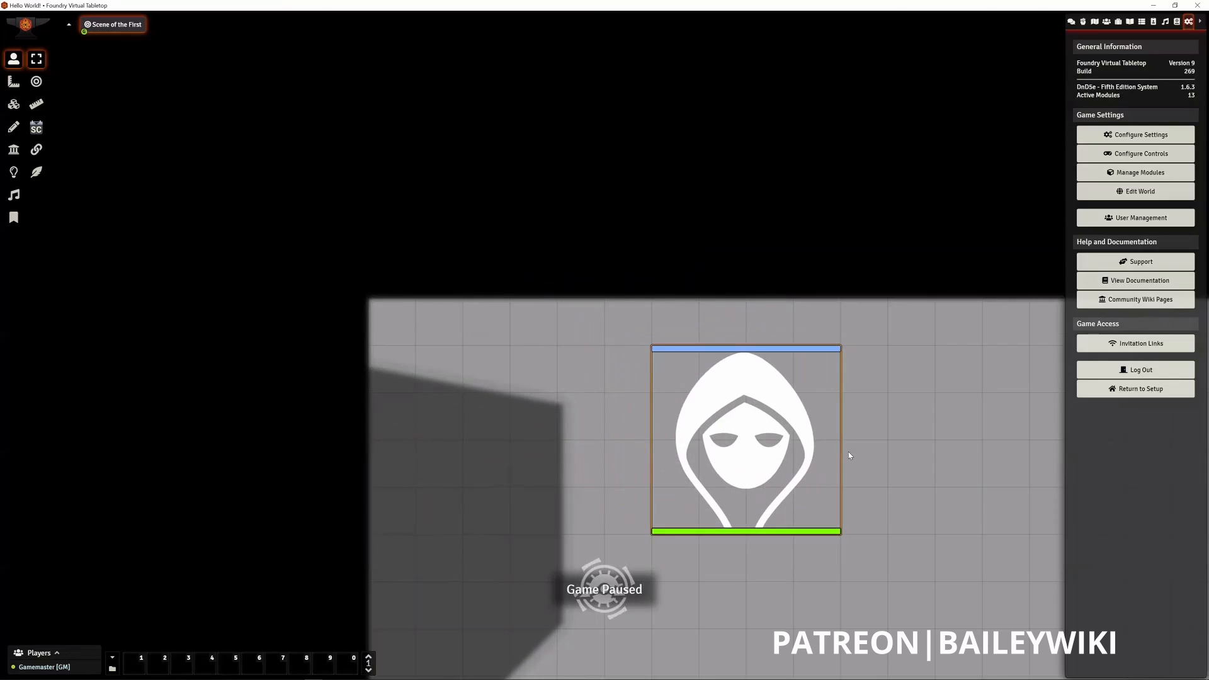
pyautogui.click(884, 480)
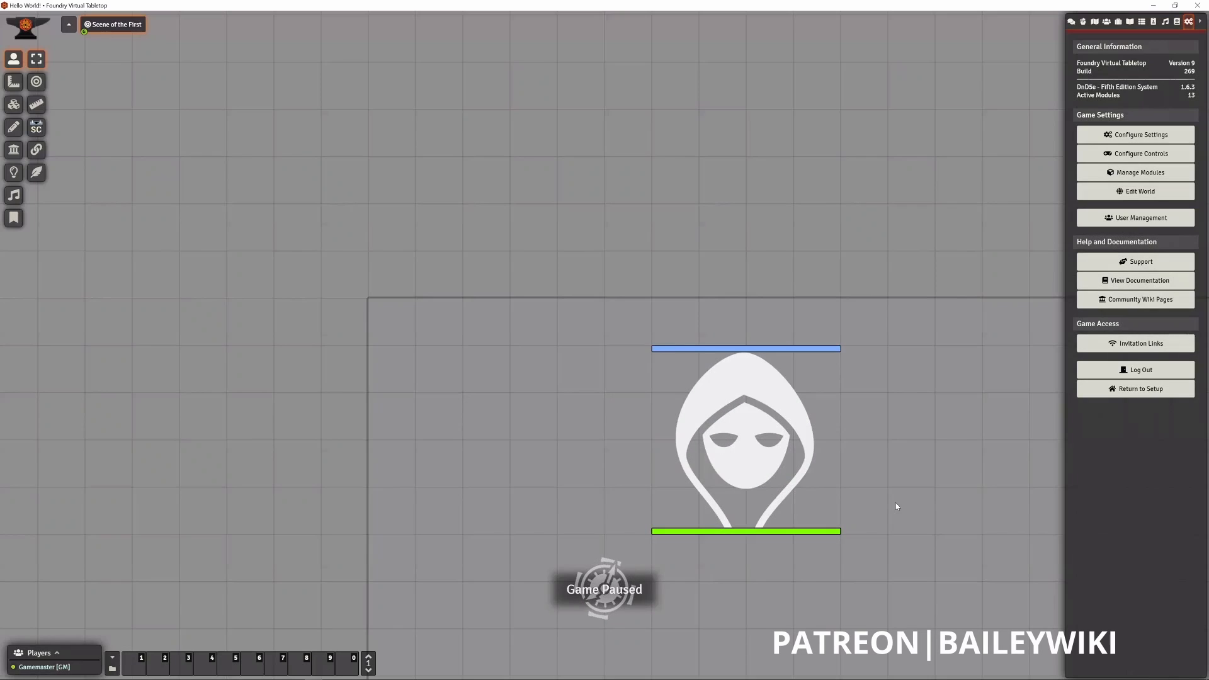
# - Move the dragon token one square right and two down, and carry it to the wall's left side and back, one square higher
pyautogui.moveTo(739, 394); pyautogui.dragTo(786, 491)
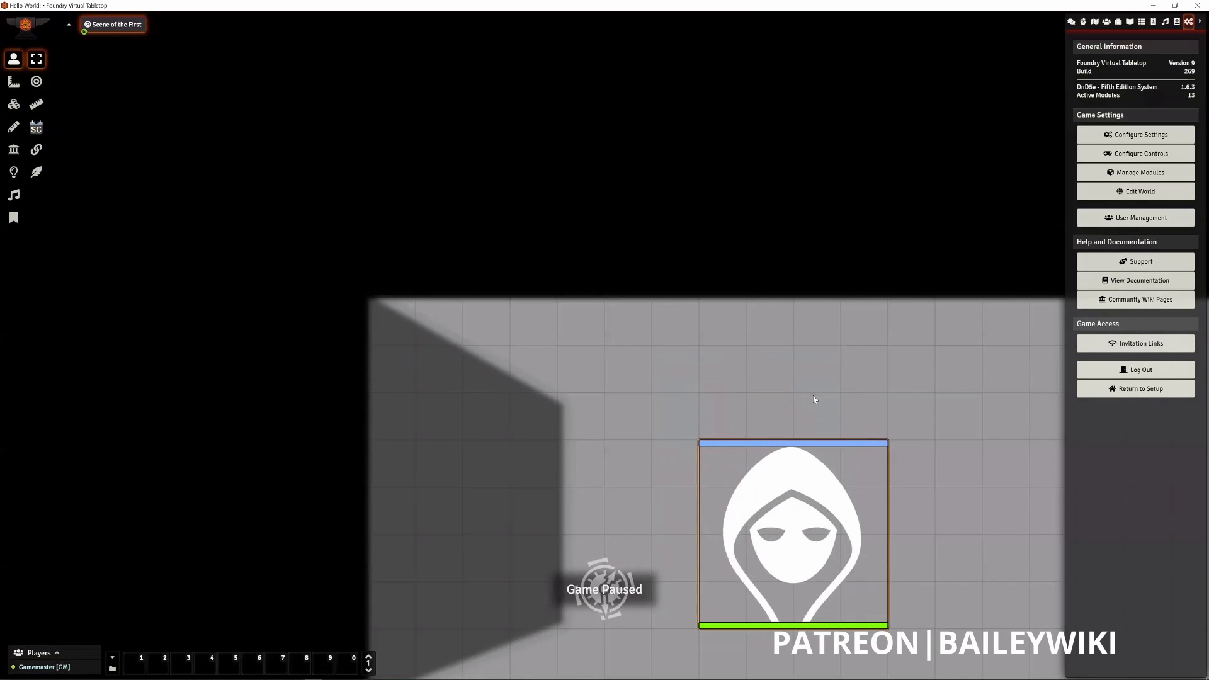
pyautogui.scroll(-3, 828, 428)
pyautogui.scroll(5, 900, 615)
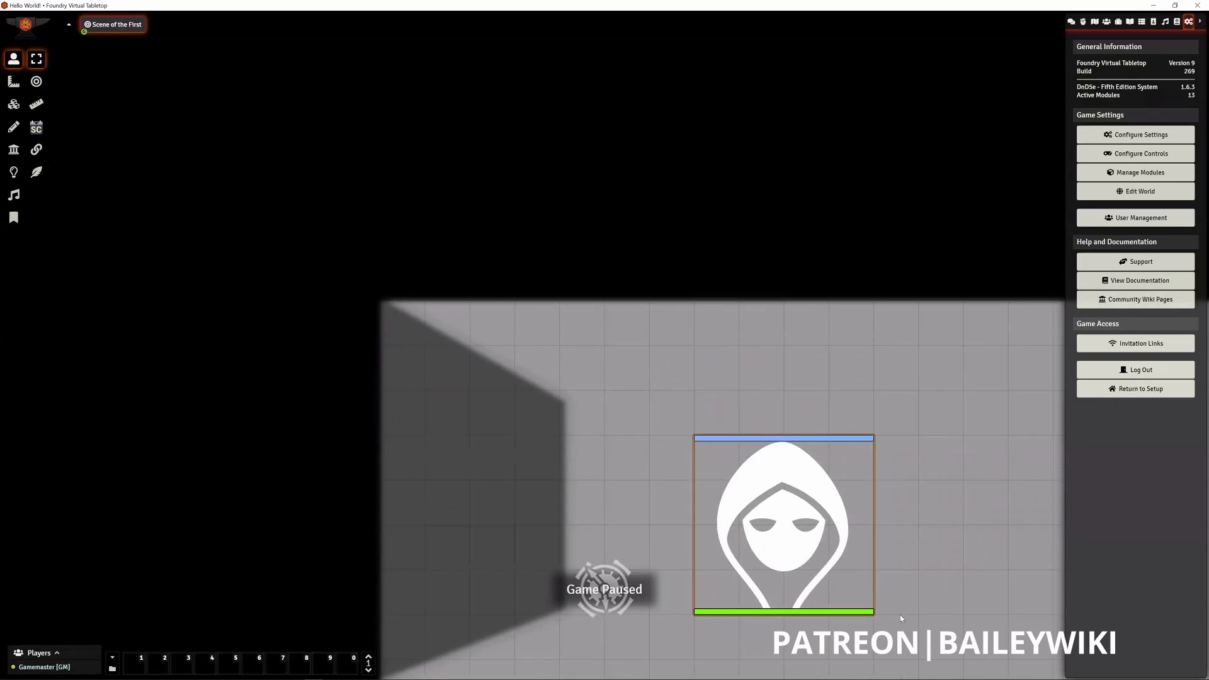
pyautogui.moveTo(957, 581); pyautogui.dragTo(745, 370)
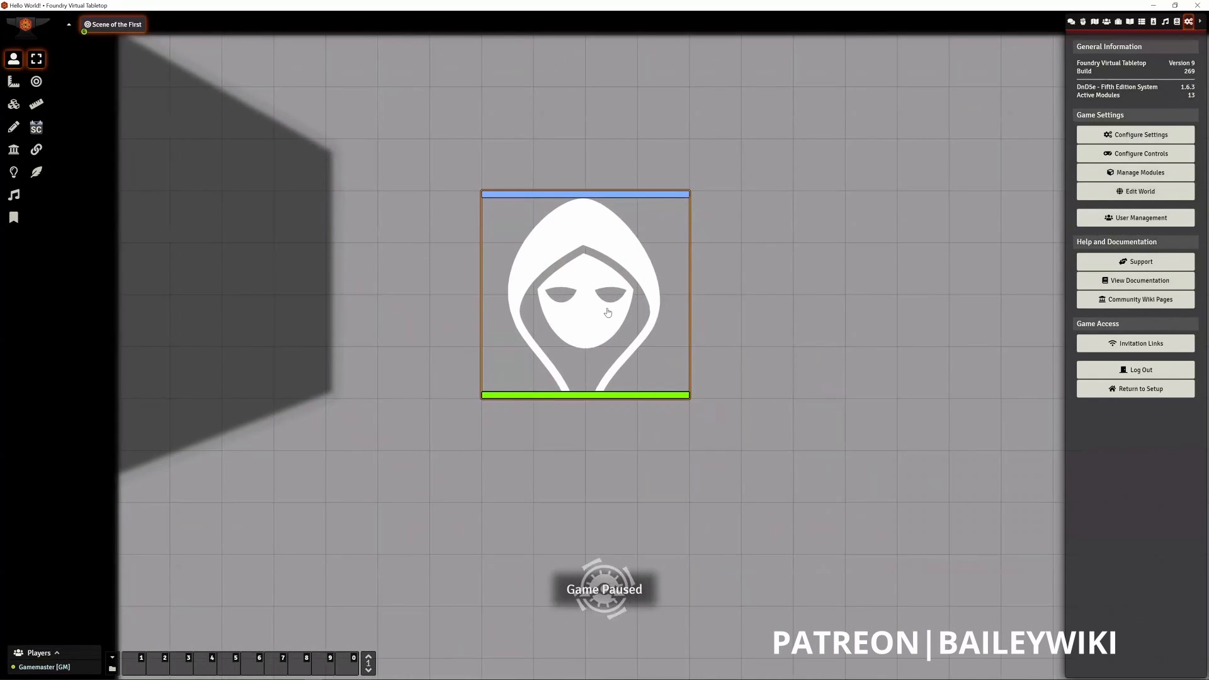
pyautogui.moveTo(563, 372); pyautogui.dragTo(161, 375)
pyautogui.moveTo(212, 337); pyautogui.dragTo(634, 250)
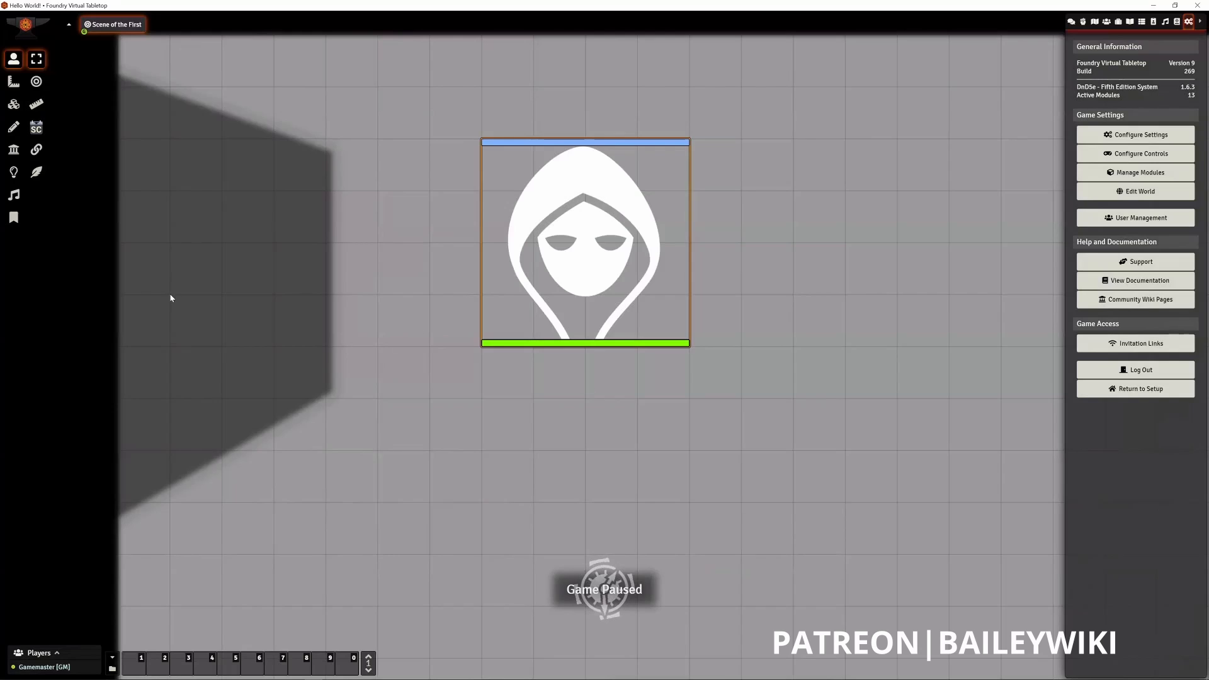
# - Place a trial ambient light of about 4.11 ft dim radius left of the dragon token, view its basic configuration, and delete it
pyautogui.click(13, 172)
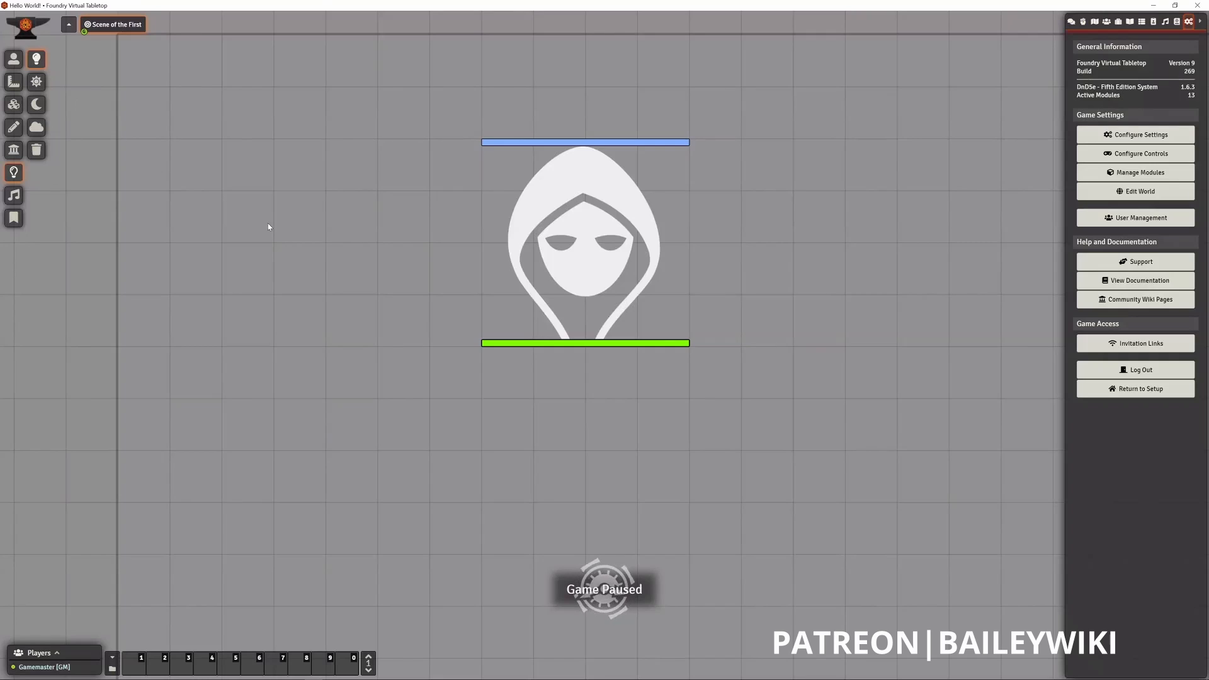
pyautogui.moveTo(248, 216); pyautogui.dragTo(285, 237)
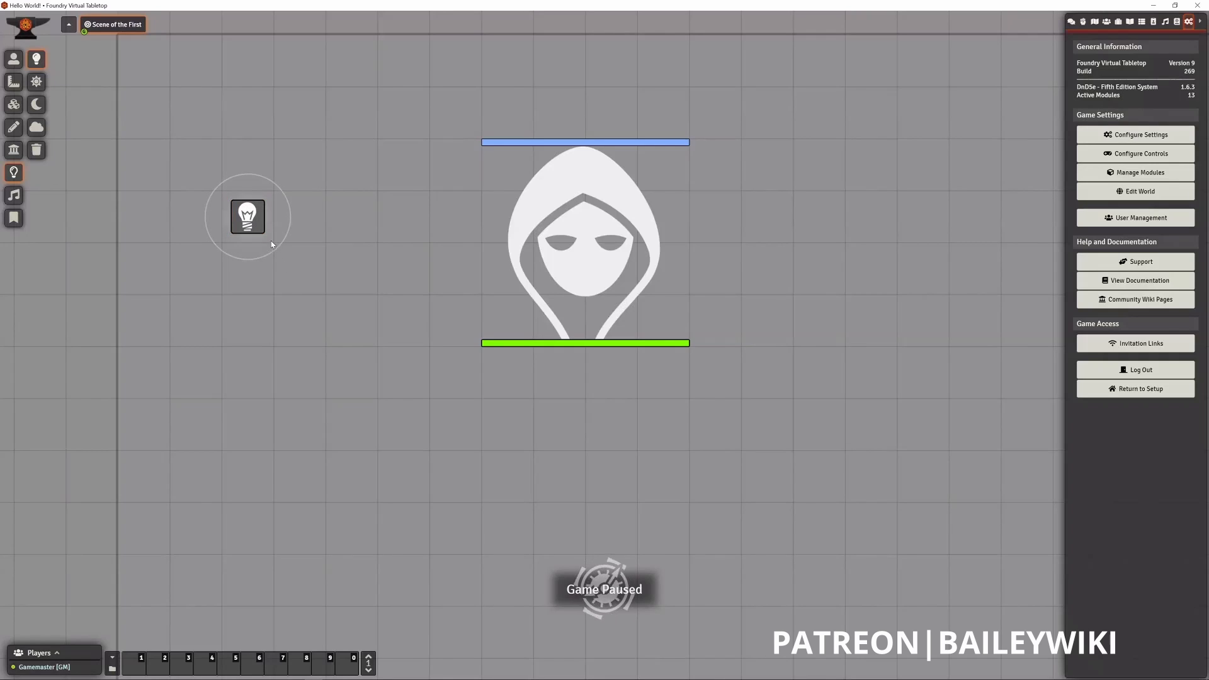
pyautogui.doubleClick(247, 216)
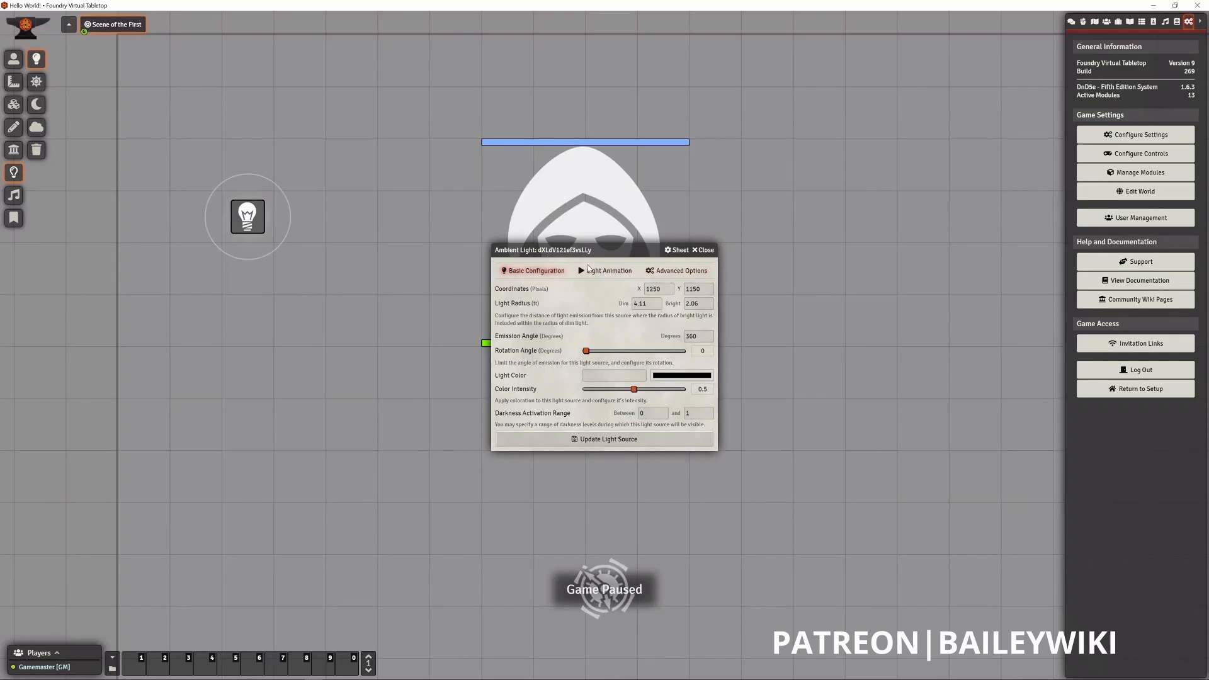
pyautogui.click(701, 250)
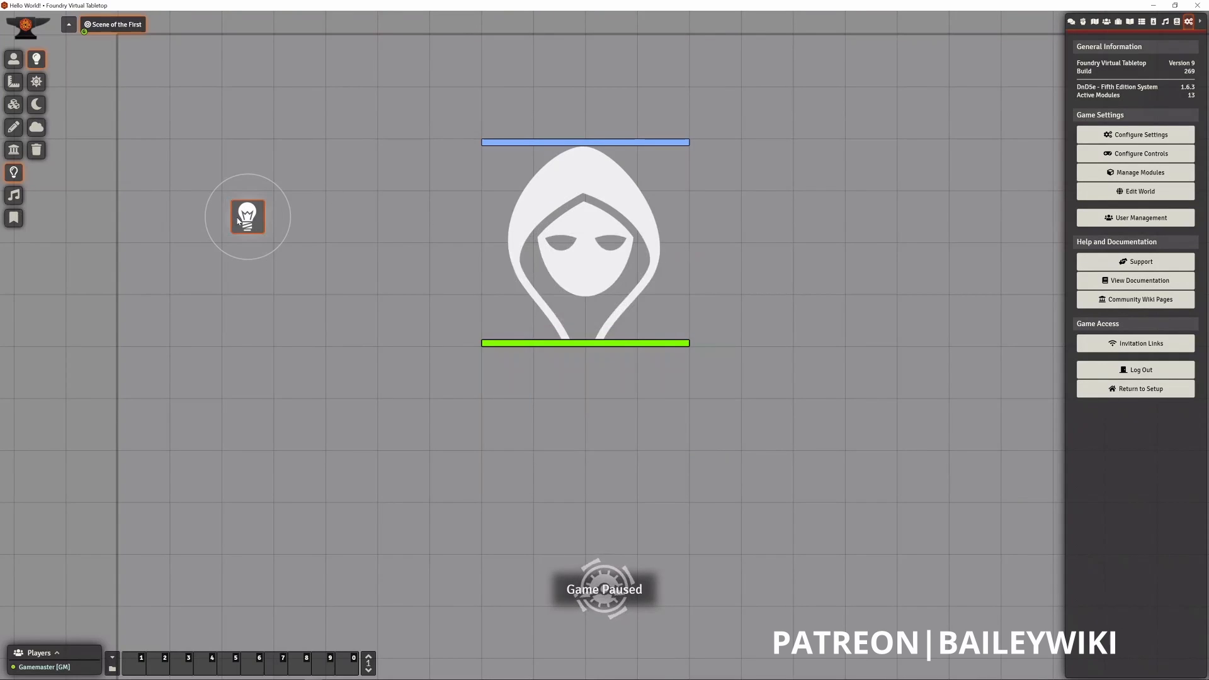
pyautogui.press('Delete')
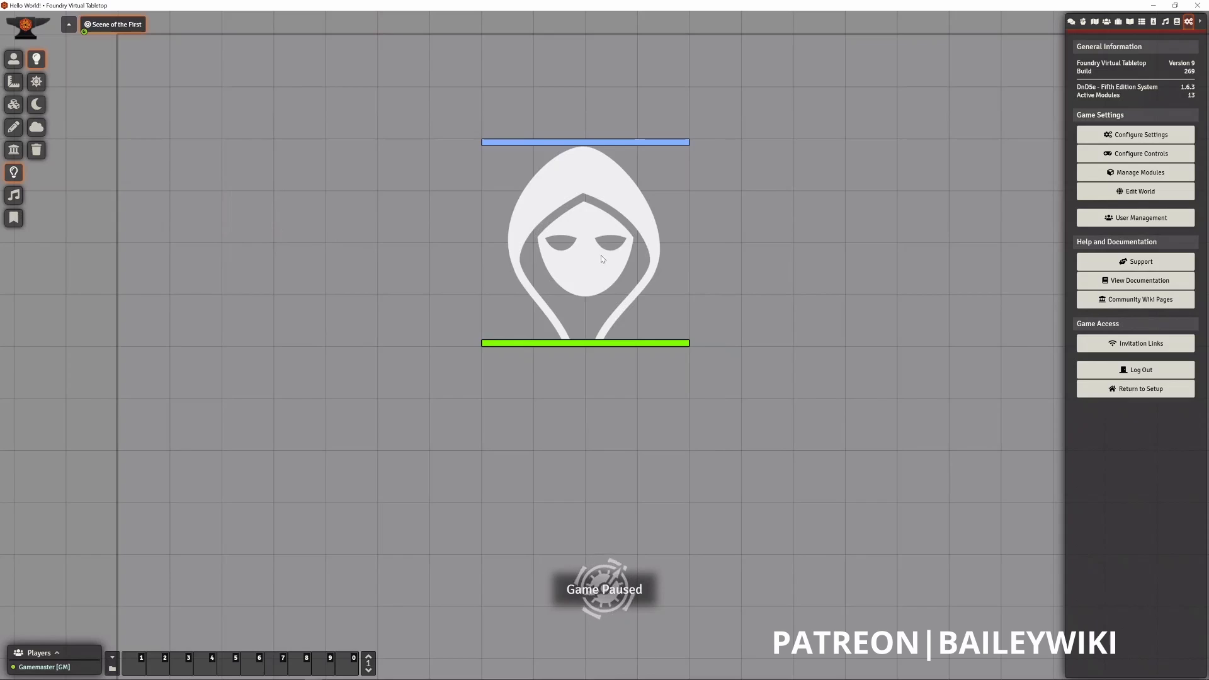
# - Reset the scene's fog of war exploration for all players and dismiss the notification
pyautogui.click(37, 132)
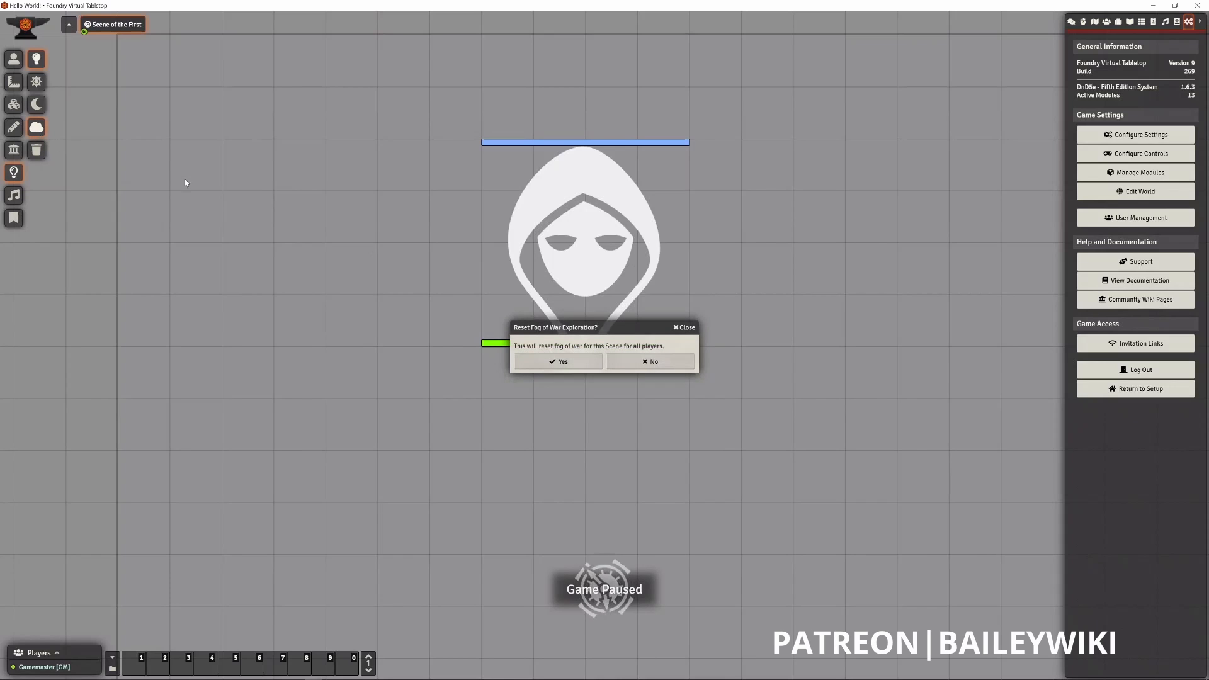
pyautogui.click(576, 356)
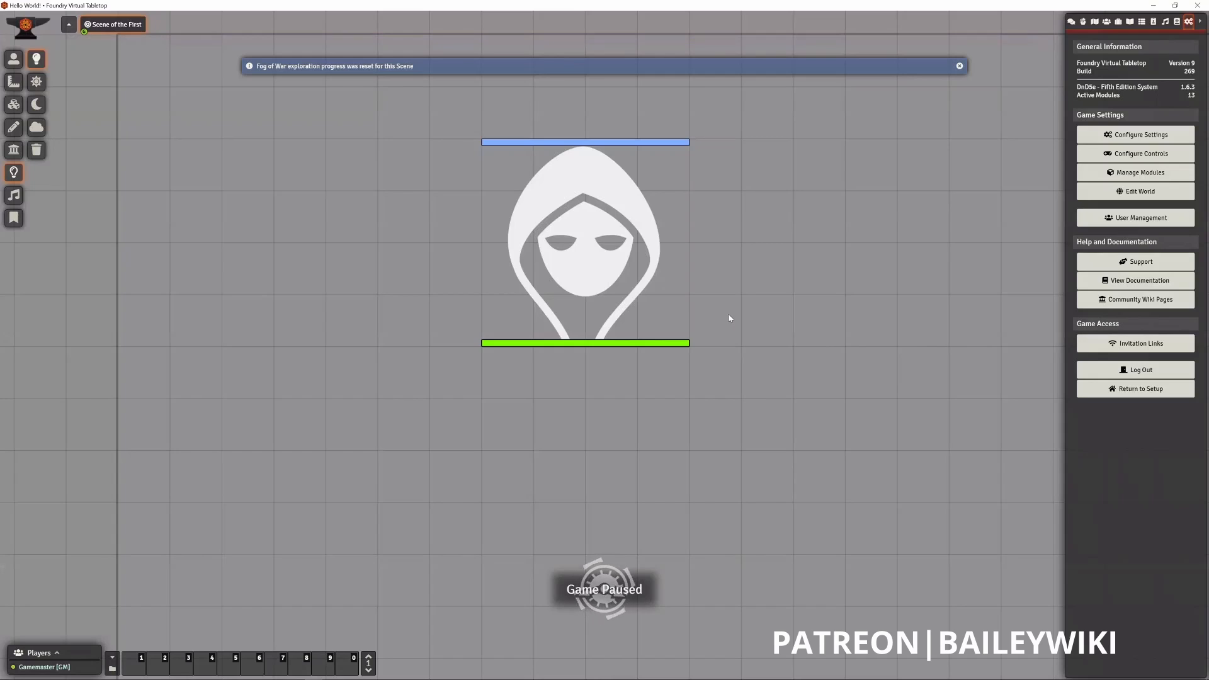
pyautogui.click(959, 65)
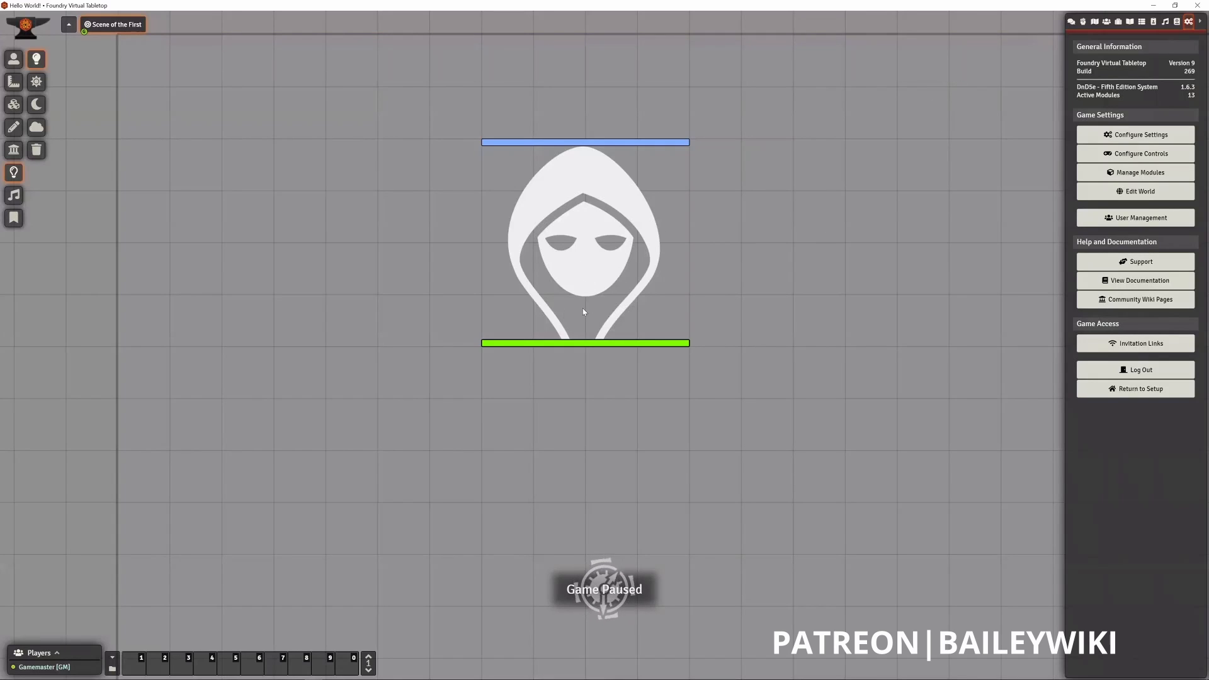
# - Draw a trial ambient sound with a radius of about 5.61 ft left of the dragon token, and close its configuration without creating it
pyautogui.click(13, 195)
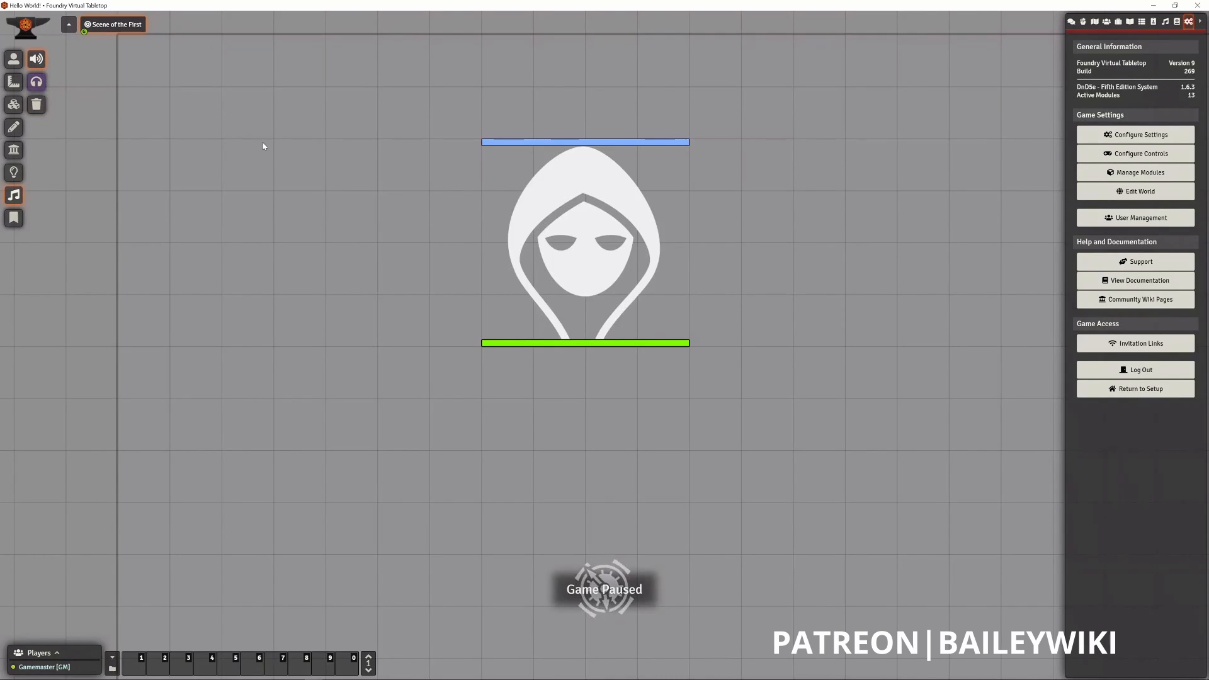
pyautogui.moveTo(273, 190)
pyautogui.mouseDown()
pyautogui.moveTo(368, 259)
pyautogui.moveTo(331, 227)
pyautogui.moveTo(443, 382)
pyautogui.moveTo(511, 508)
pyautogui.moveTo(542, 308)
pyautogui.moveTo(466, 236)
pyautogui.moveTo(323, 205)
pyautogui.moveTo(310, 219)
pyautogui.moveTo(369, 239)
pyautogui.moveTo(322, 224)
pyautogui.mouseUp()
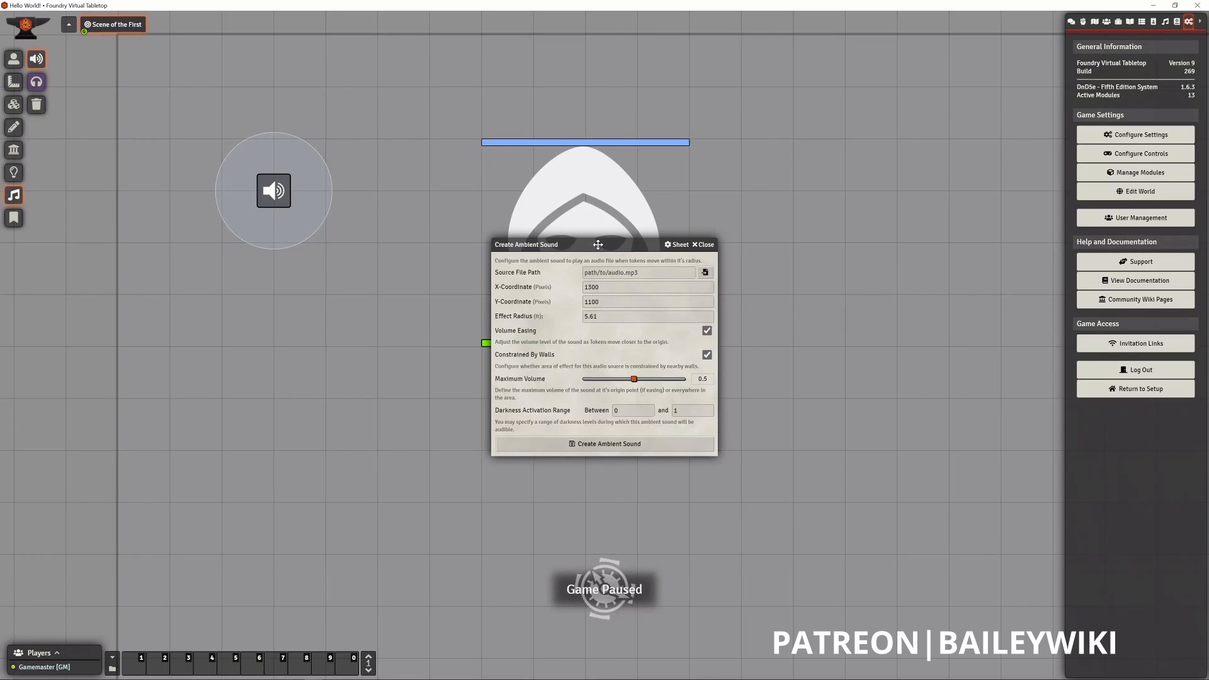
pyautogui.click(705, 245)
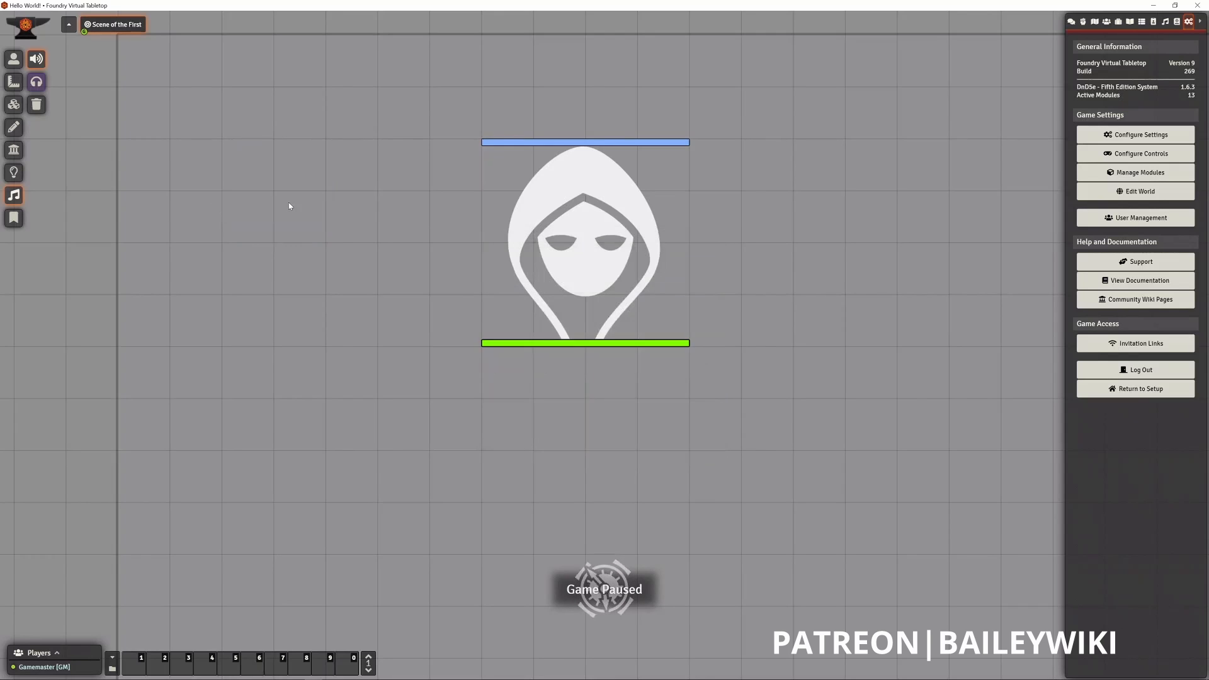
# - Switch to the journal note controls and open the Baileywiki Maps Scenes compendium
pyautogui.click(15, 220)
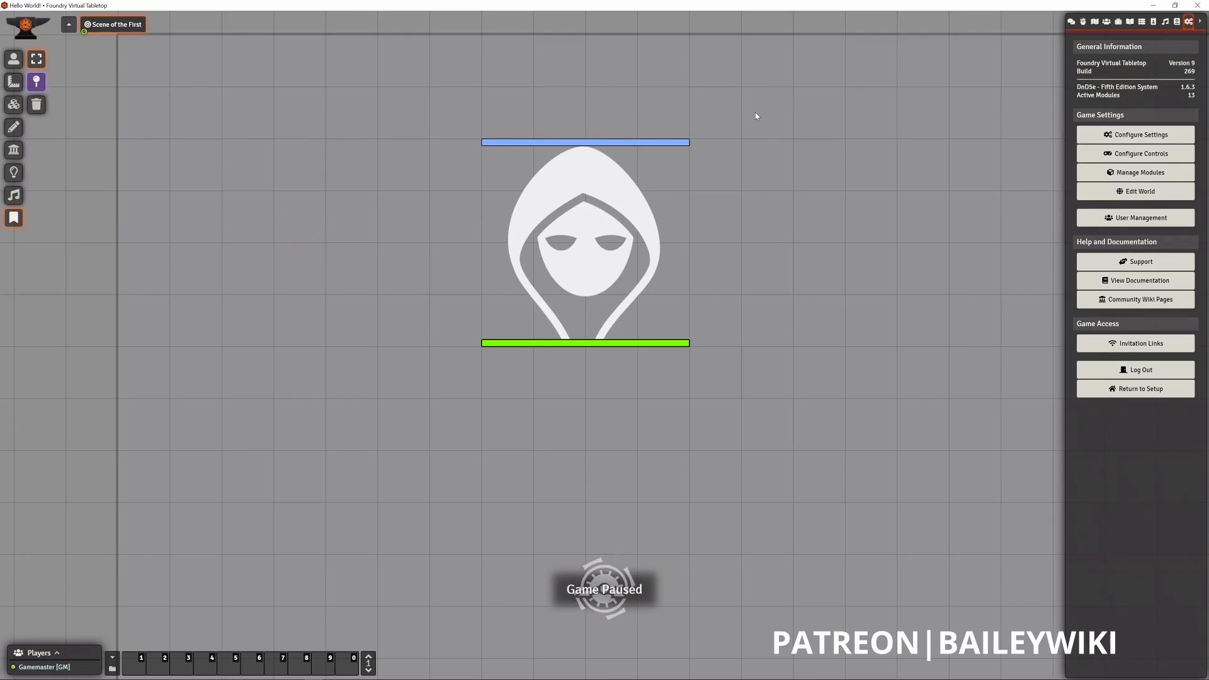
pyautogui.click(1174, 23)
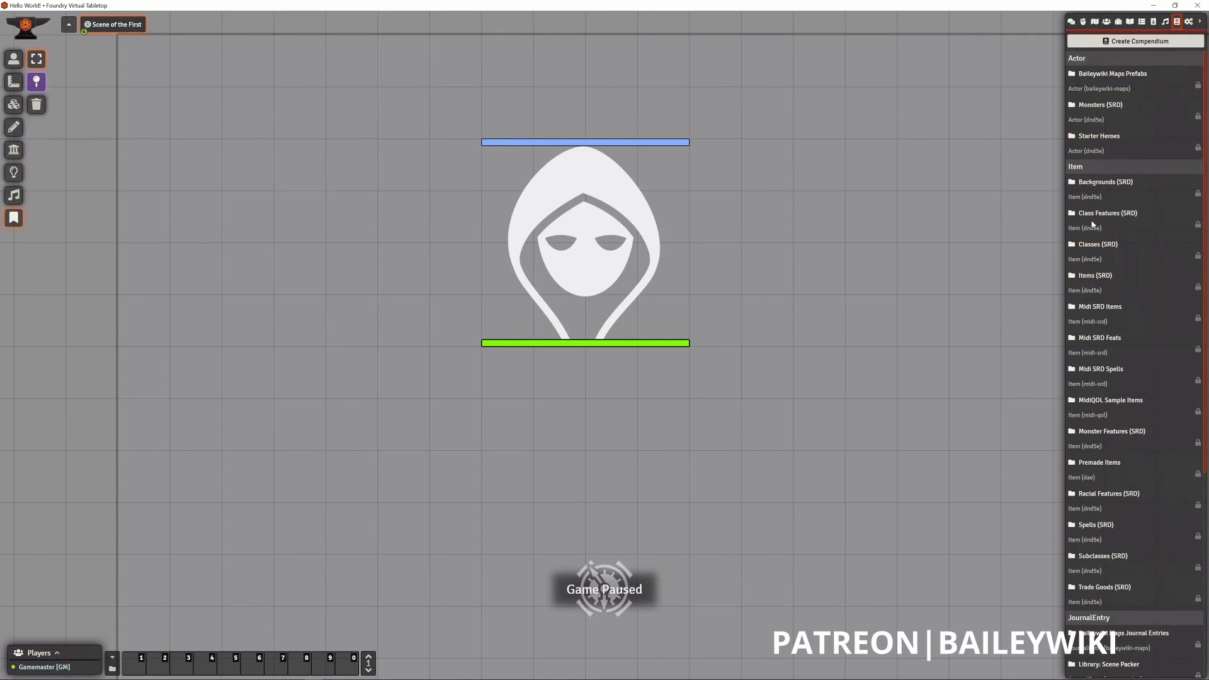
pyautogui.scroll(-3, 1091, 218)
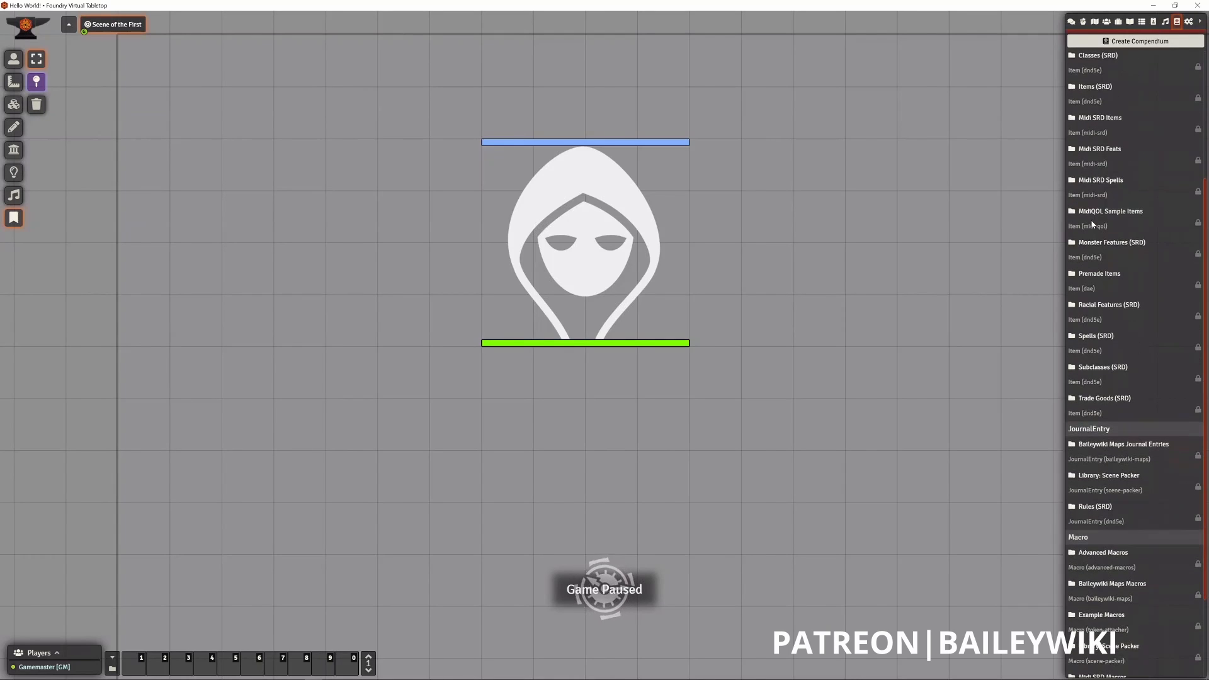
pyautogui.scroll(-2, 1092, 224)
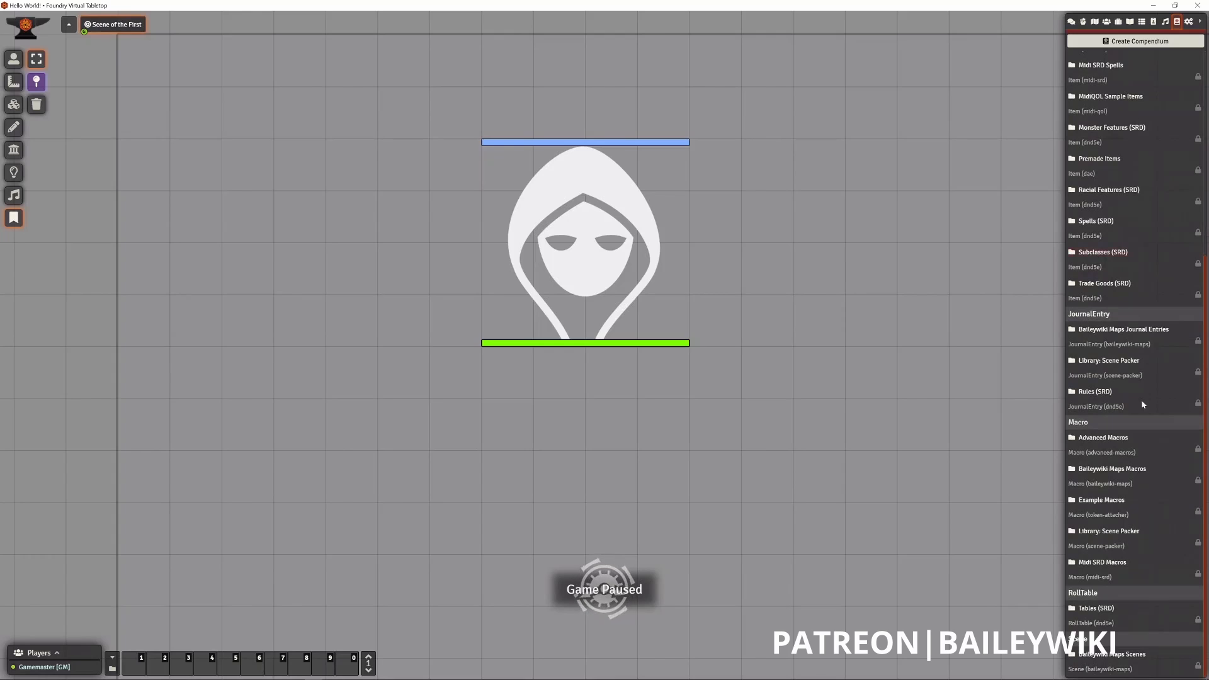
pyautogui.click(1130, 656)
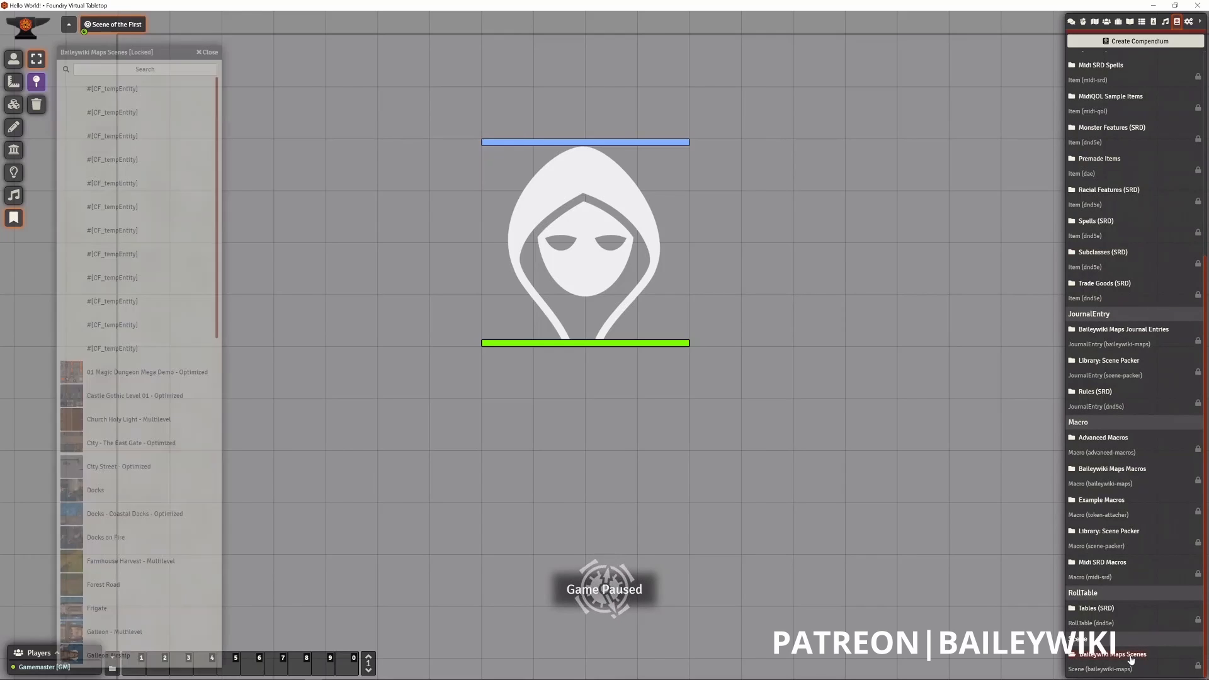
# - Look through the ready-made maps offered in the Baileywiki Maps Scenes compendium
pyautogui.scroll(-3, 146, 304)
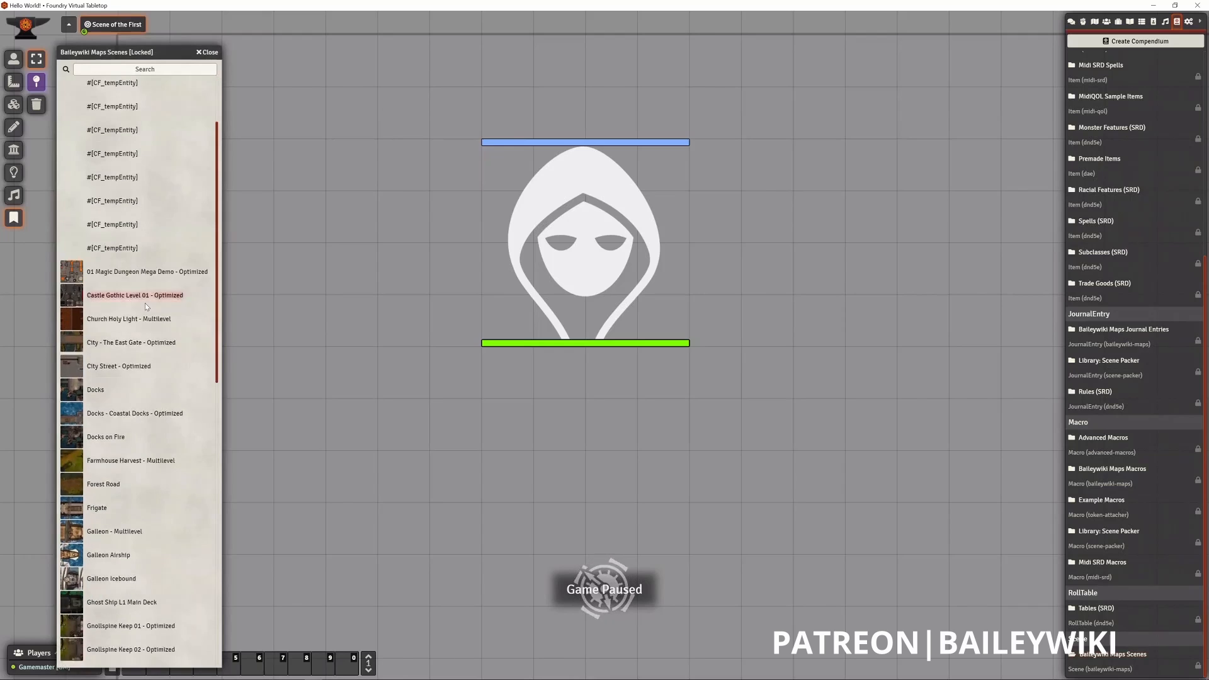
pyautogui.scroll(-2, 145, 307)
pyautogui.scroll(3, 146, 307)
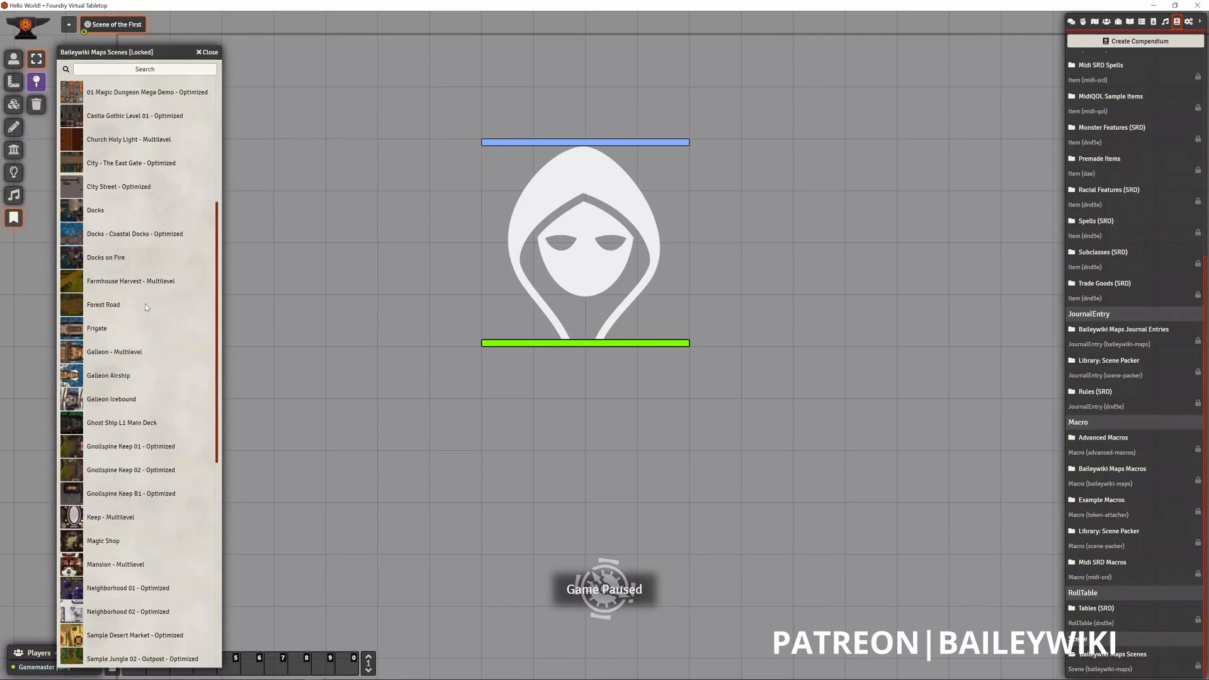
pyautogui.scroll(1, 146, 306)
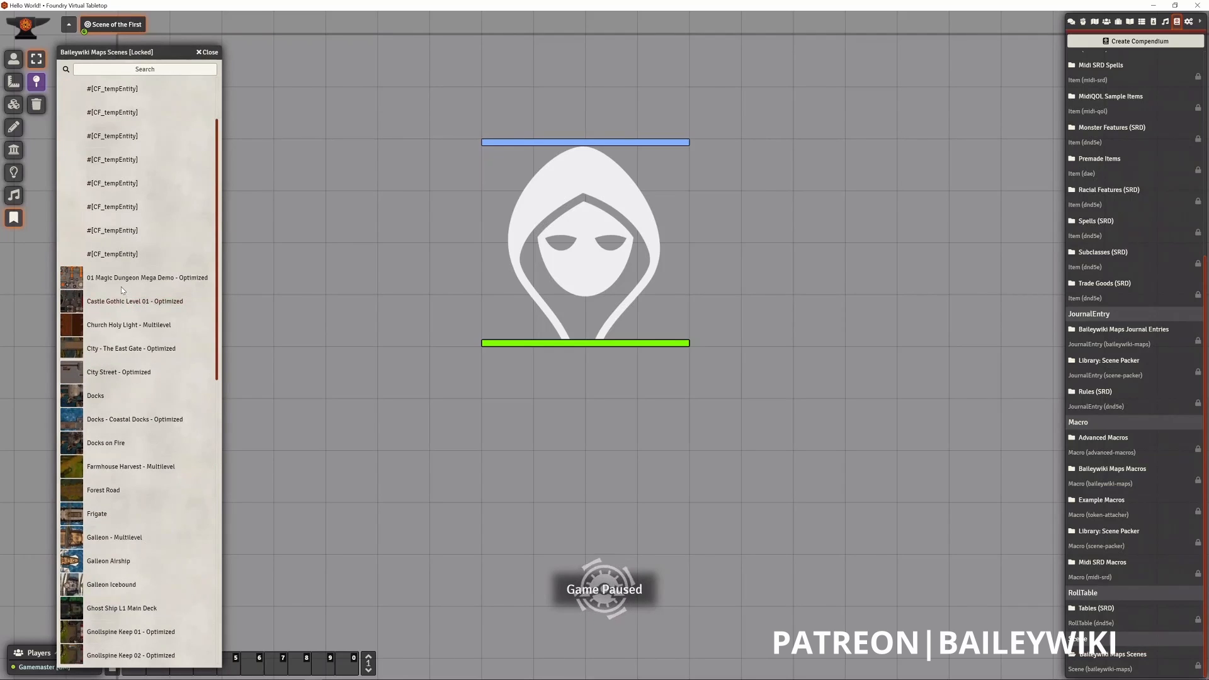
pyautogui.scroll(-3, 101, 333)
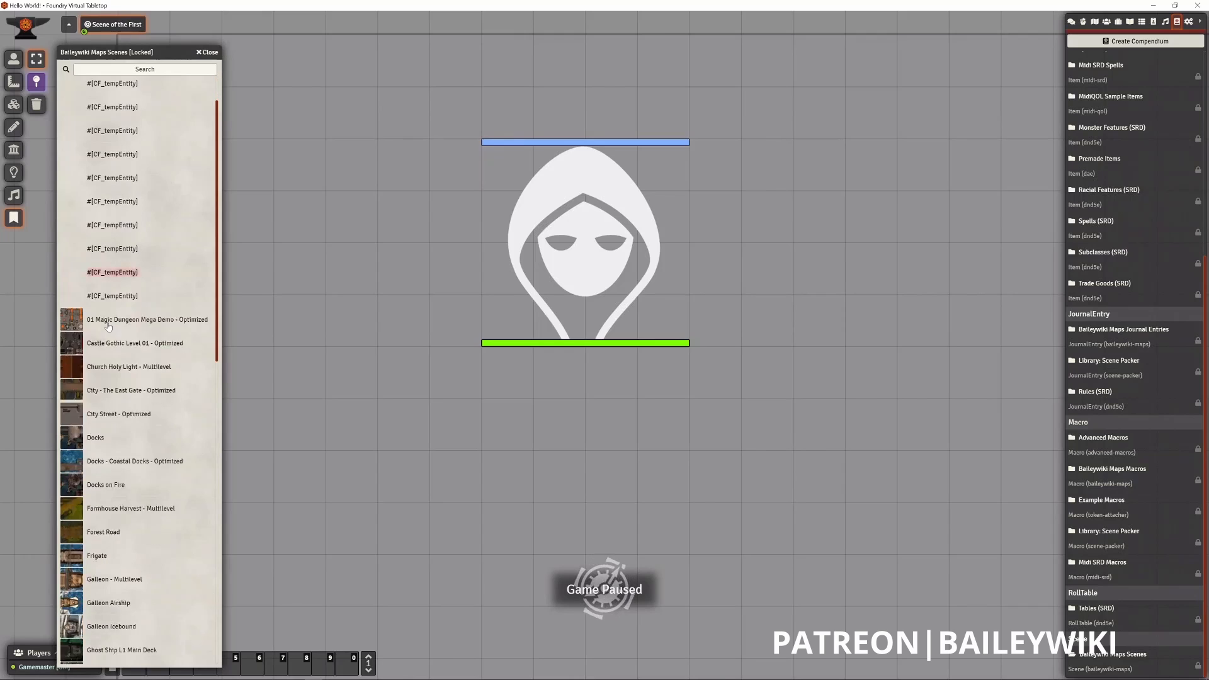
pyautogui.scroll(-5, 99, 342)
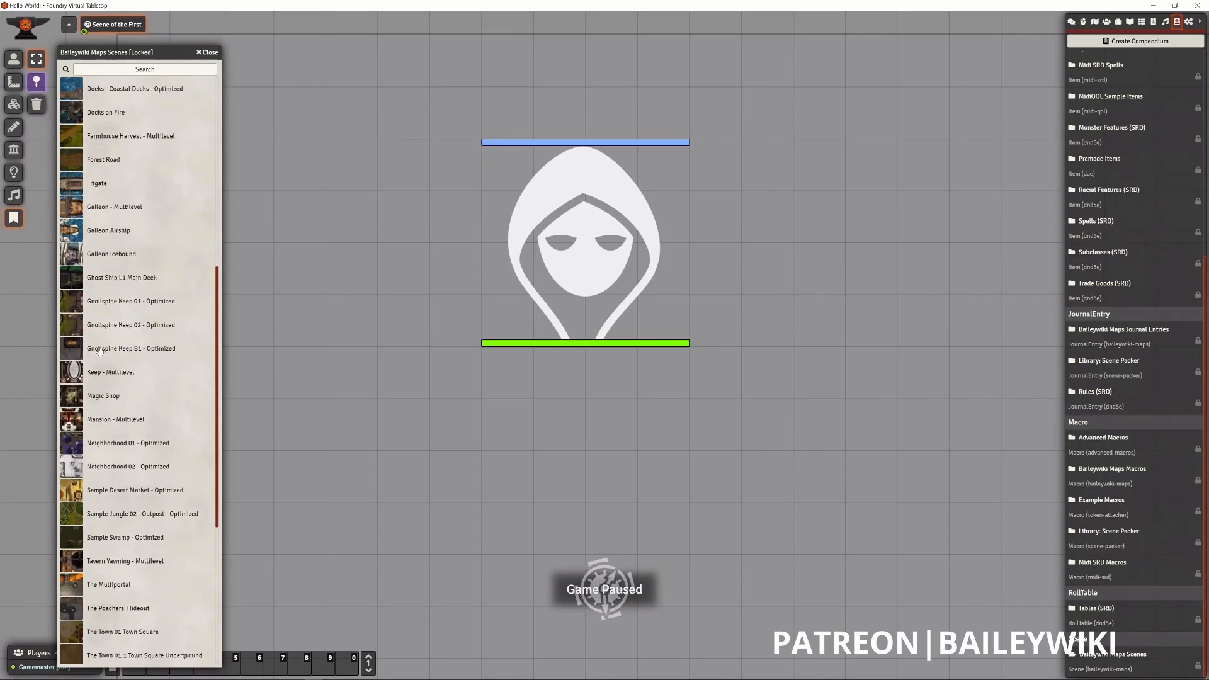
pyautogui.scroll(-2, 99, 350)
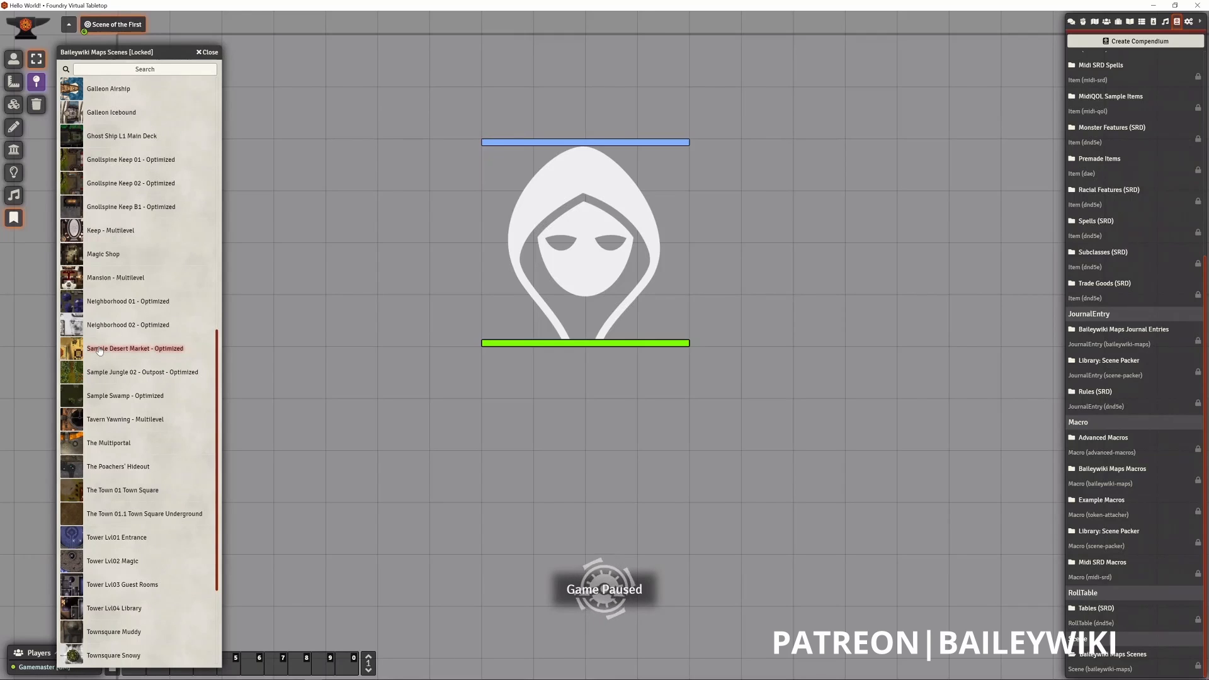
pyautogui.scroll(2, 99, 350)
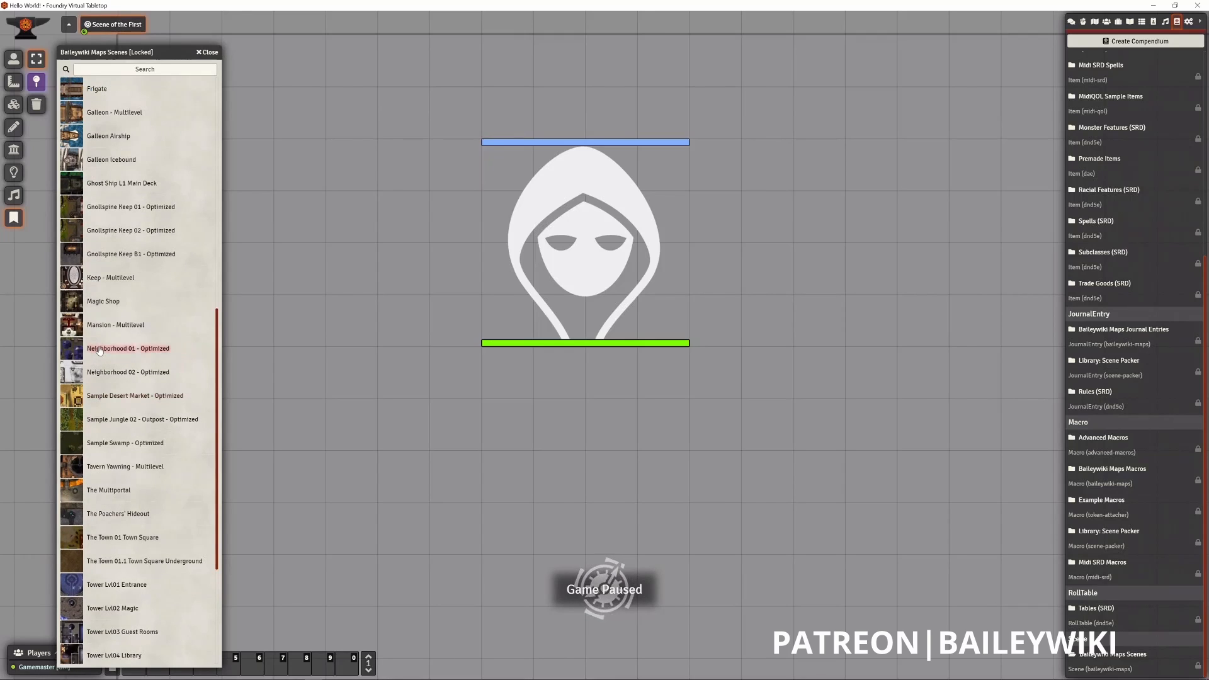
pyautogui.scroll(4, 99, 350)
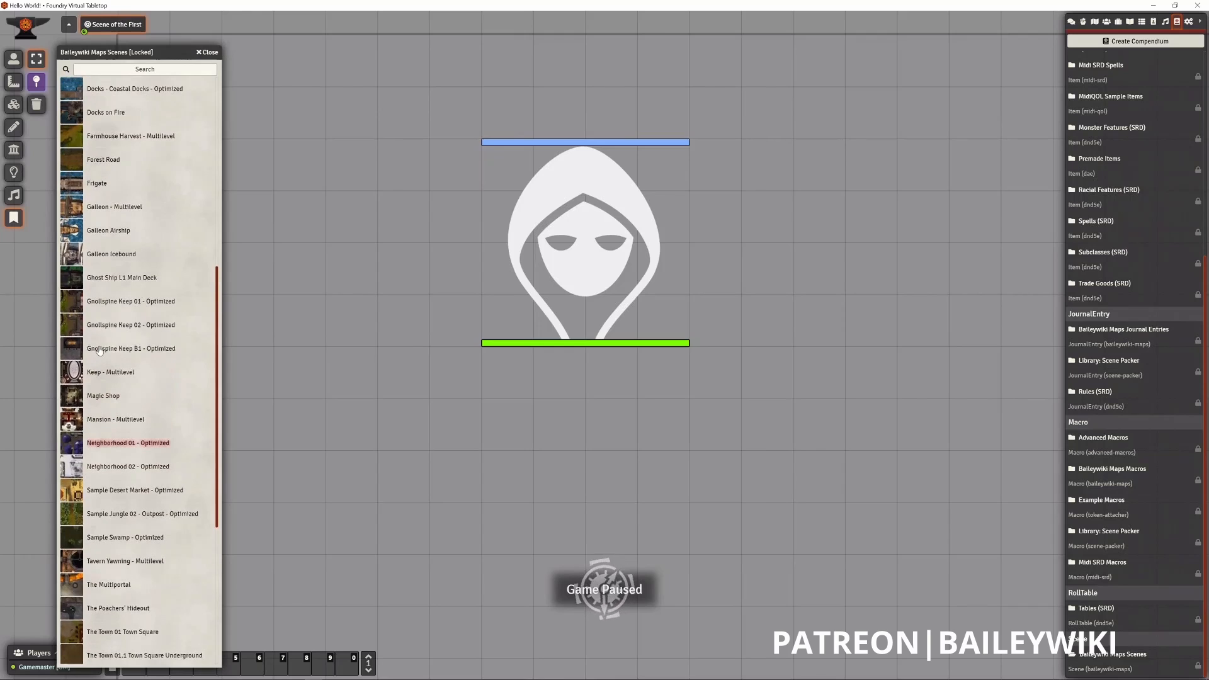
pyautogui.scroll(6, 99, 350)
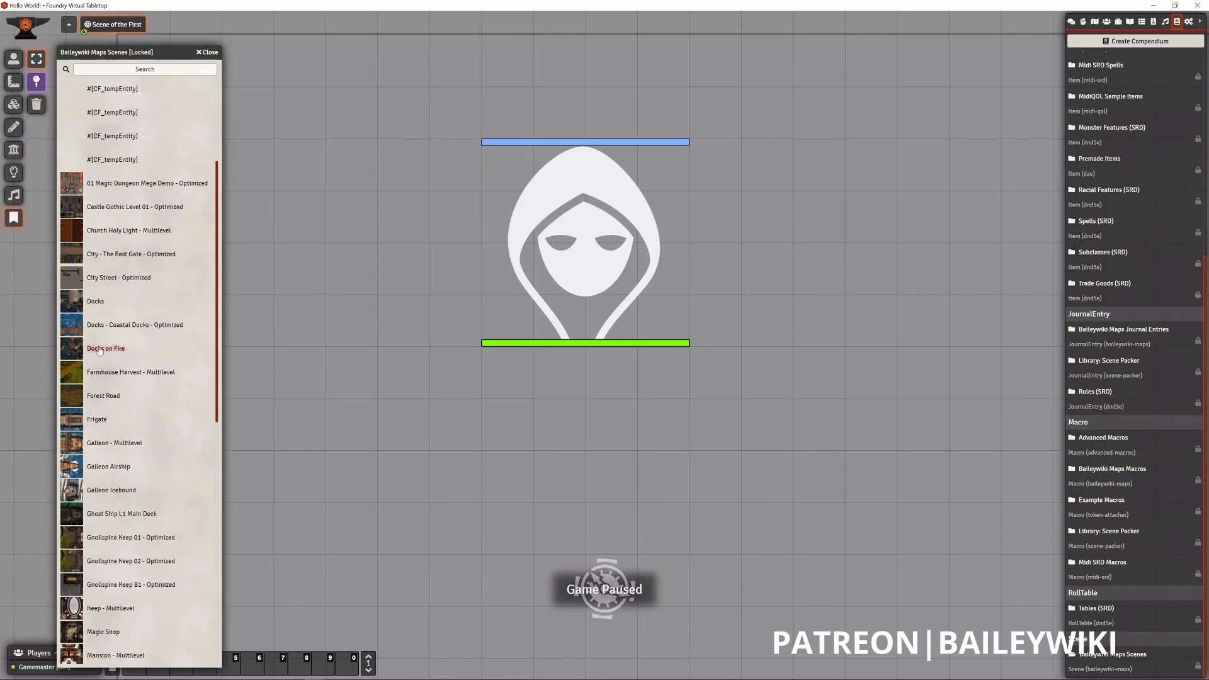
# - Import the Ghost Ship L1 Main Deck scene from the compendium and save its configuration with the supplied settings
pyautogui.scroll(-5, 100, 350)
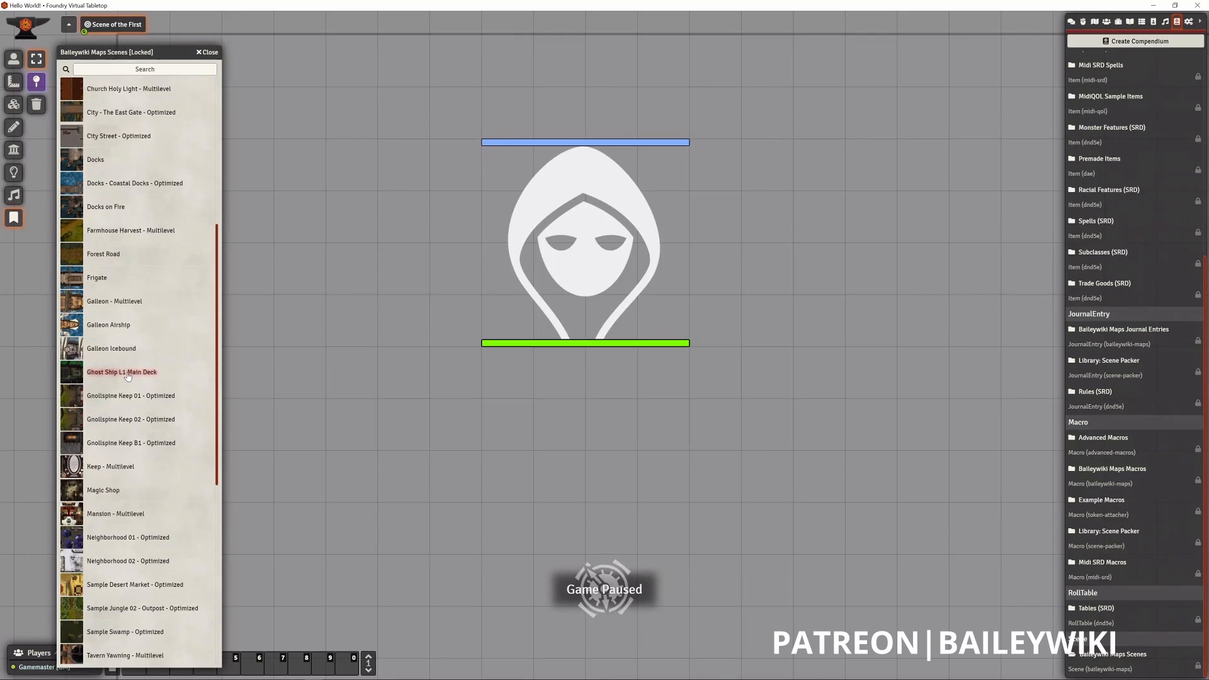
pyautogui.rightClick(127, 376)
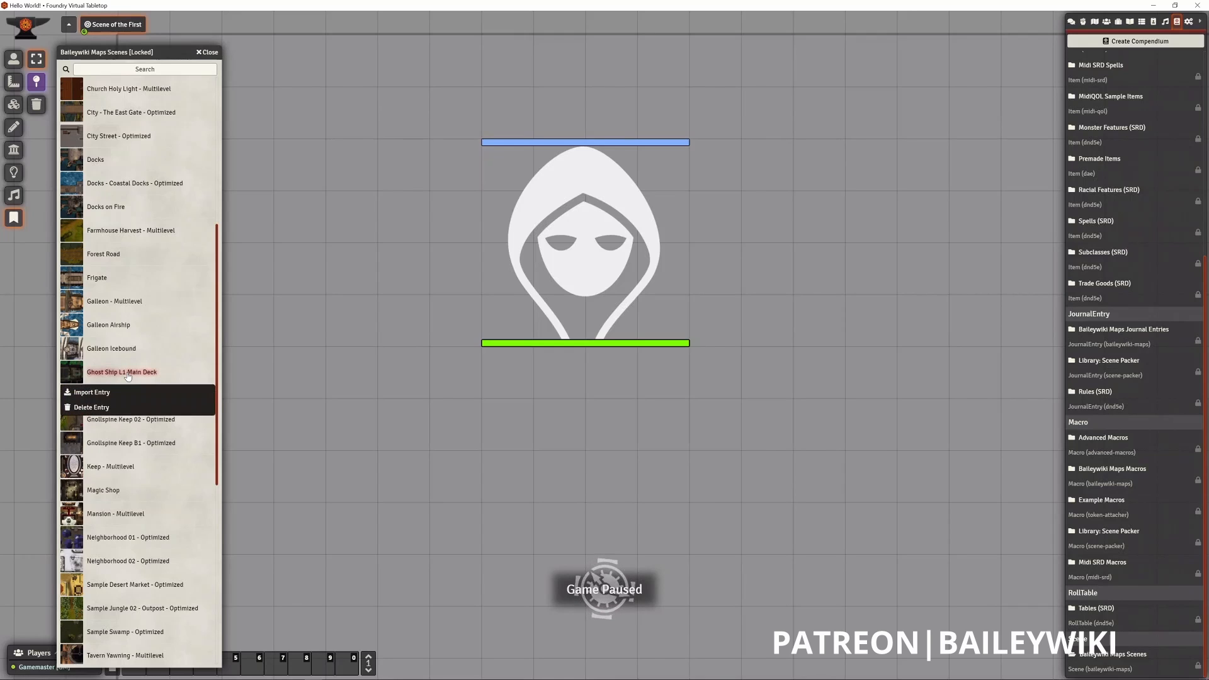
pyautogui.click(101, 394)
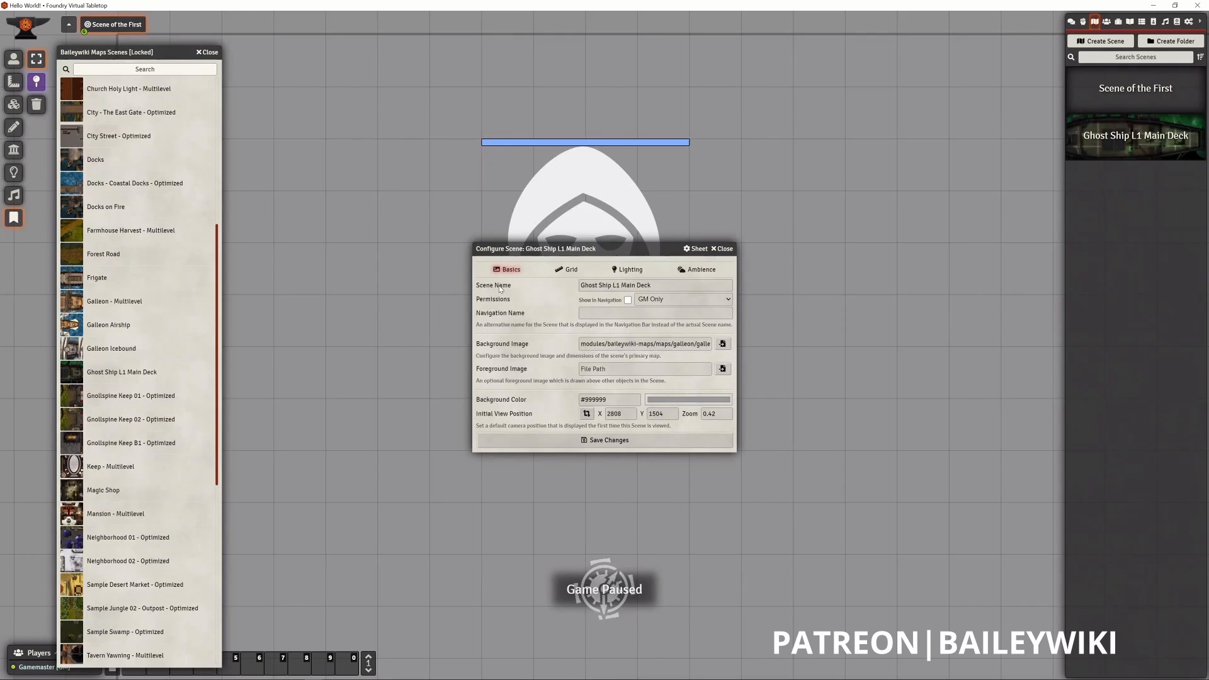
pyautogui.click(620, 443)
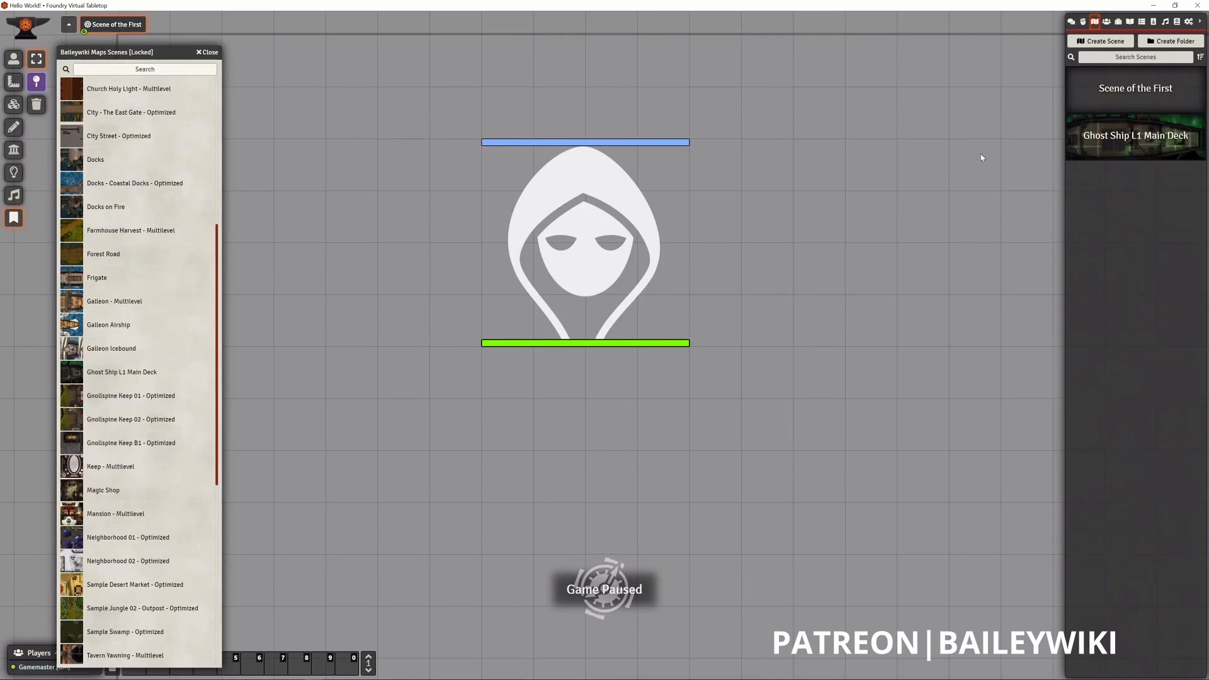
# - Activate the imported Ghost Ship L1 Main Deck scene and close the Baileywiki Maps Scenes compendium
pyautogui.rightClick(1128, 148)
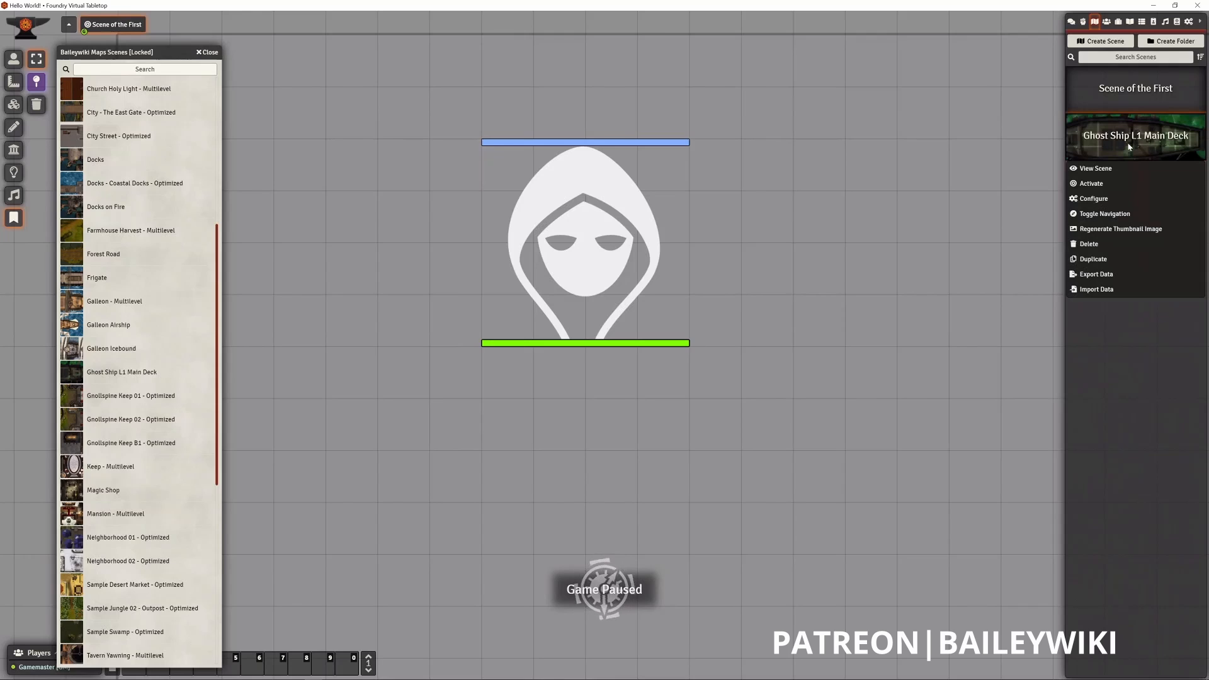
pyautogui.click(1092, 184)
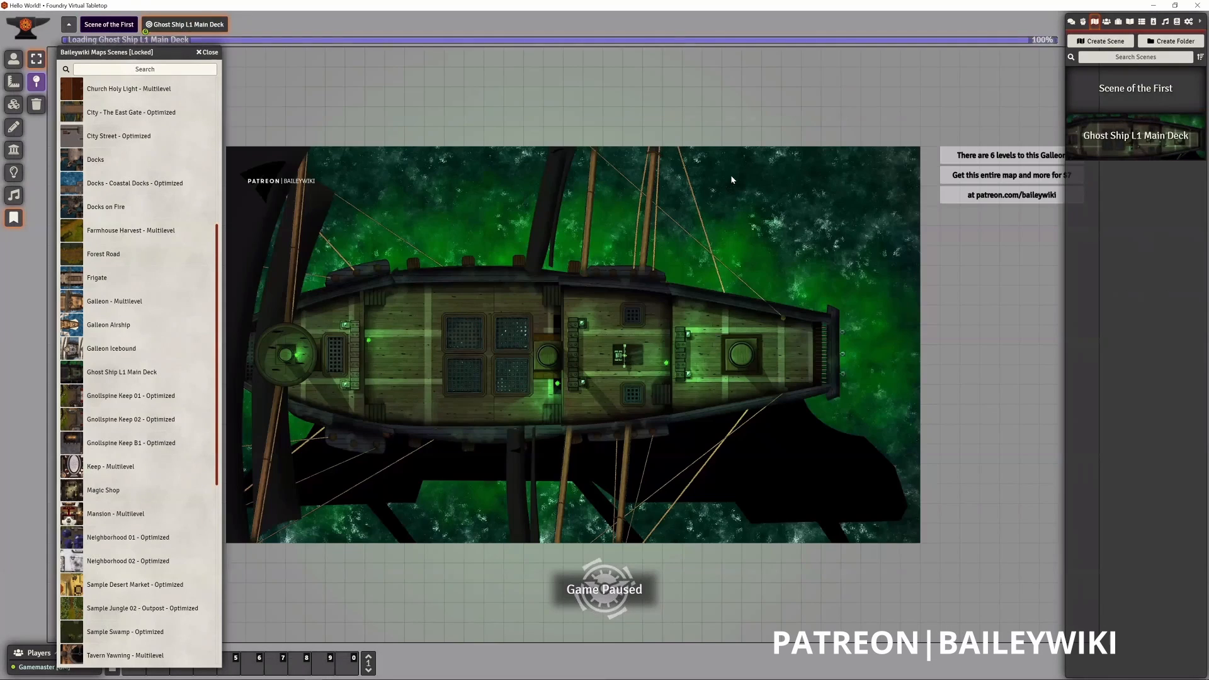
pyautogui.click(210, 53)
# - Examine the ghost ship's main deck up close and show the scene's ambient sound controls
pyautogui.scroll(4, 477, 438)
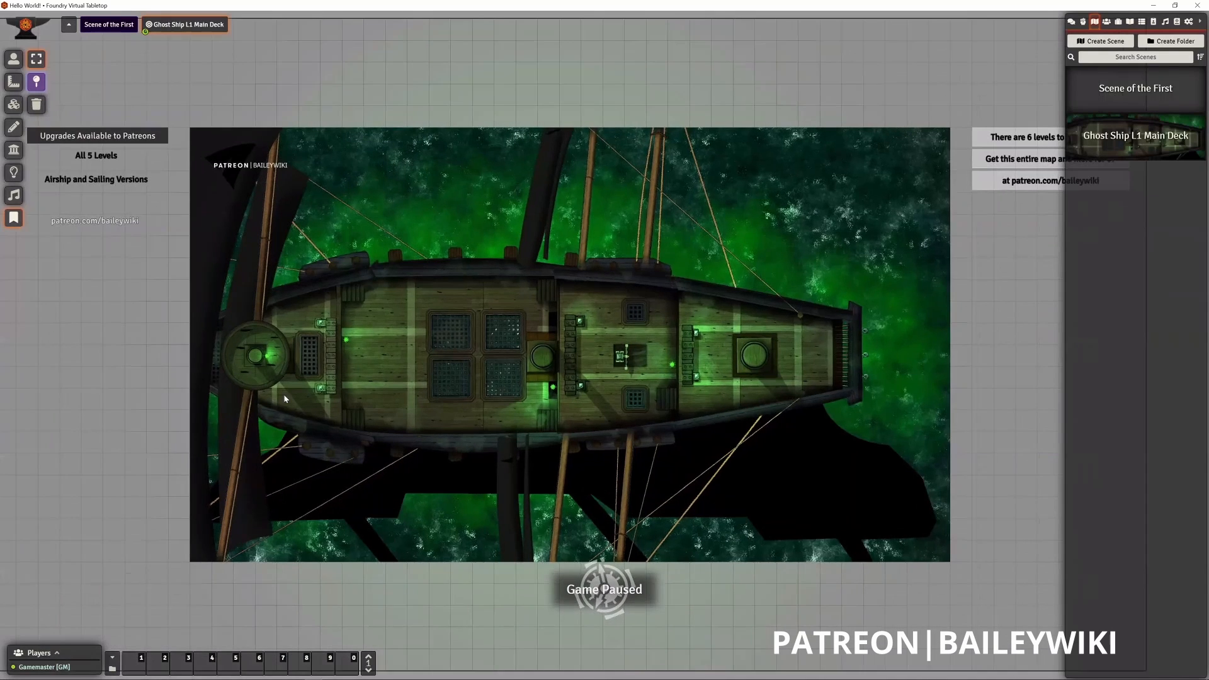
pyautogui.scroll(2, 299, 351)
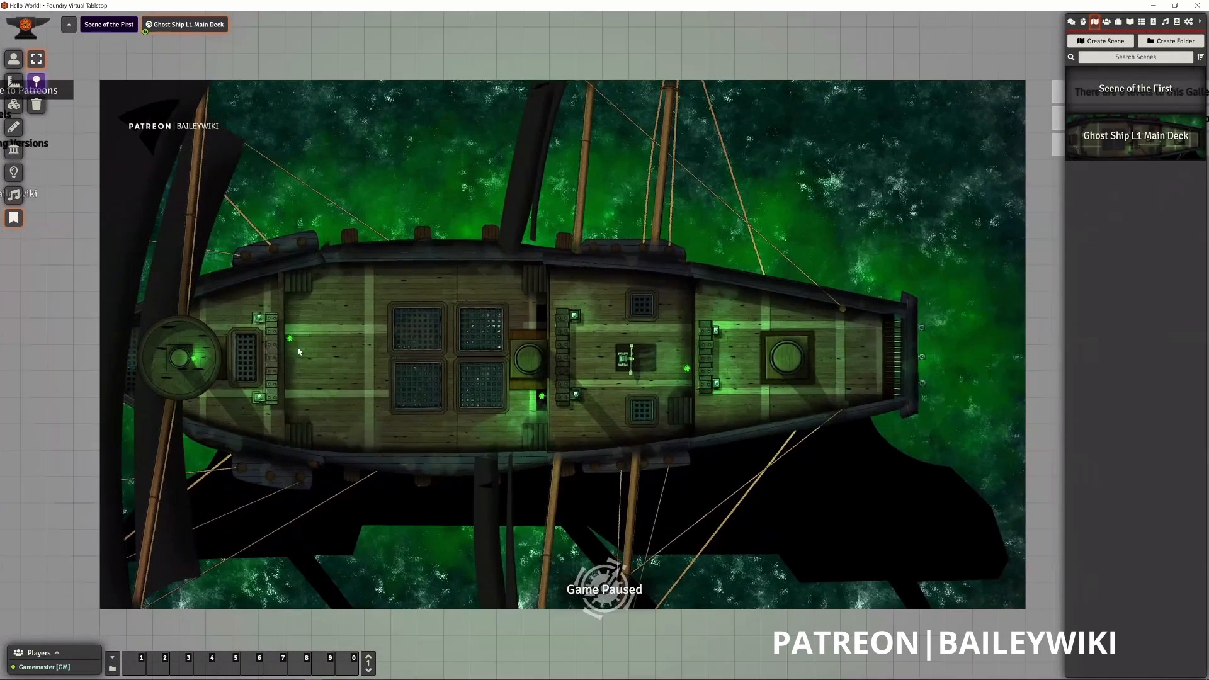
pyautogui.scroll(1, 378, 356)
pyautogui.scroll(1, 325, 328)
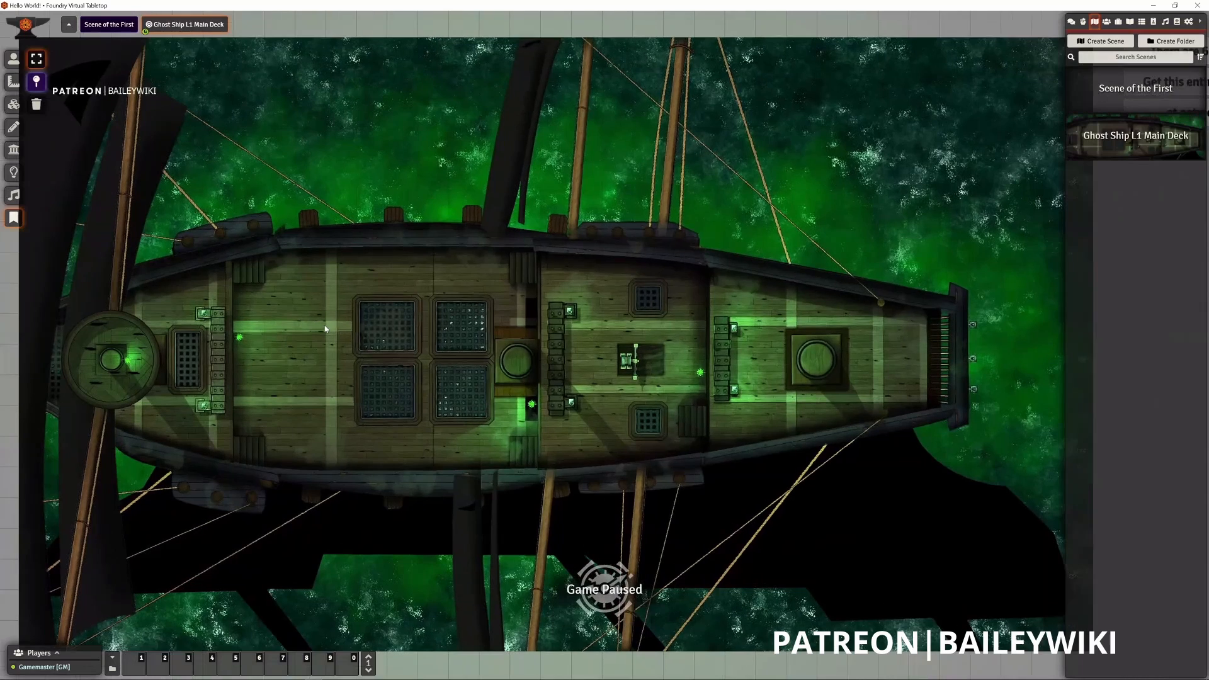
pyautogui.scroll(-1, 337, 340)
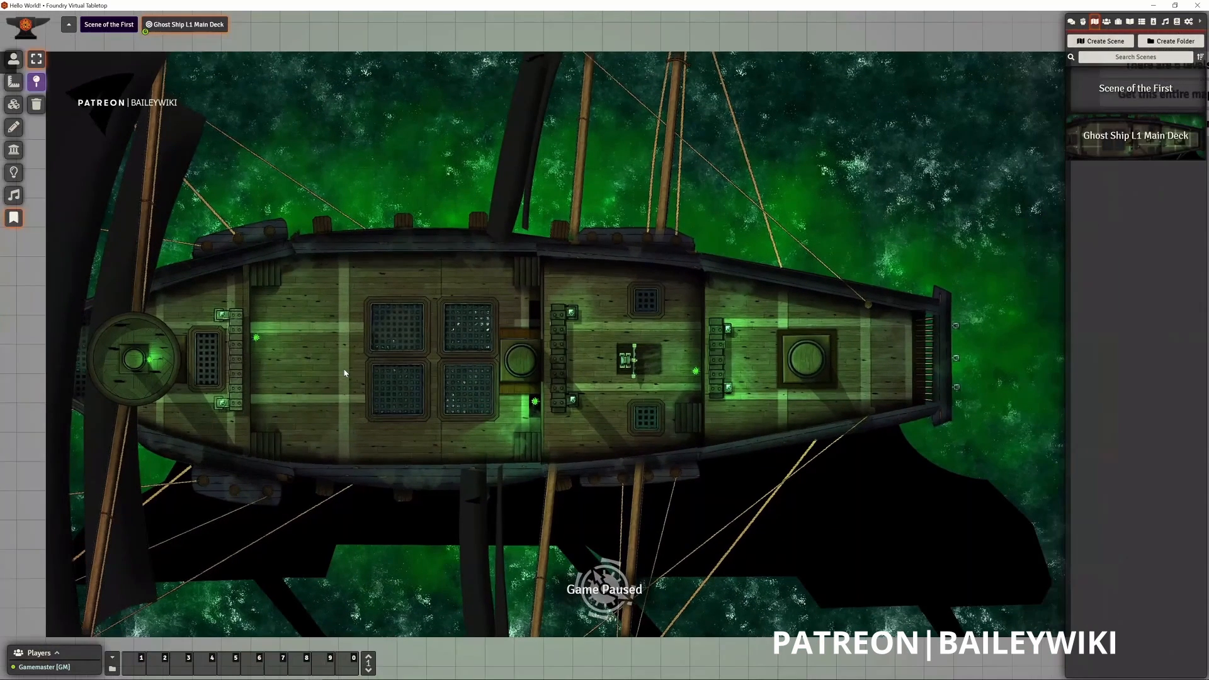
pyautogui.scroll(-1, 344, 372)
pyautogui.moveTo(413, 373); pyautogui.dragTo(486, 266)
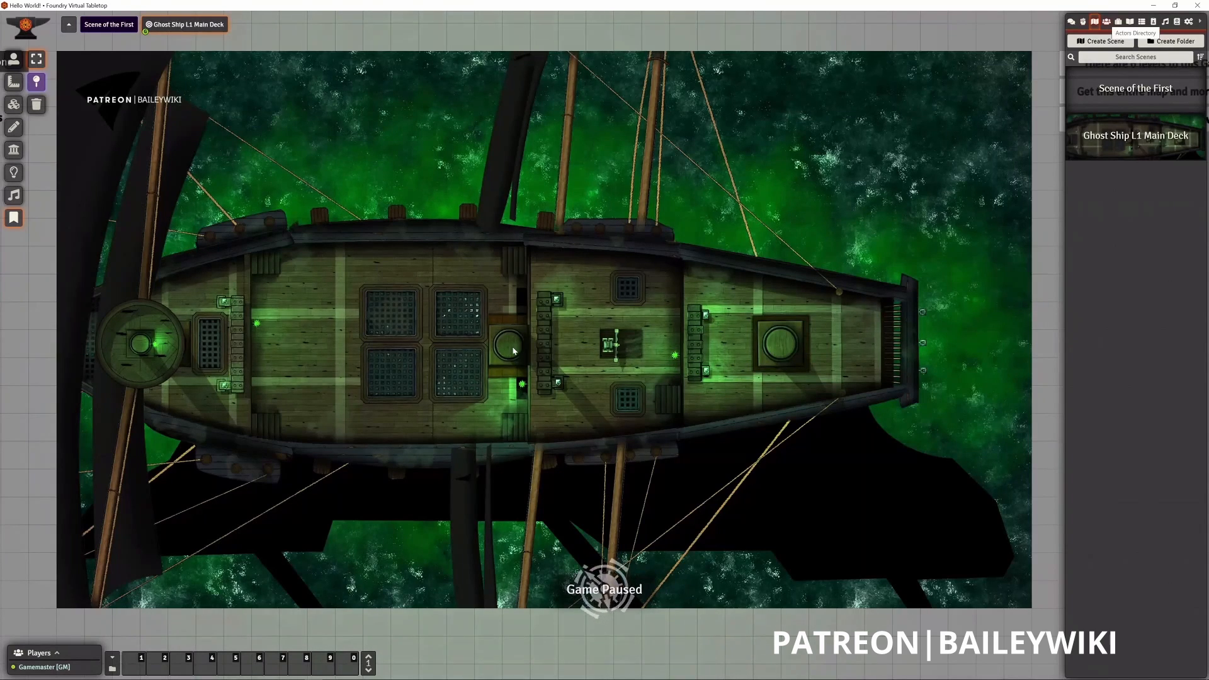
pyautogui.hotkey('ctrl', 'v')
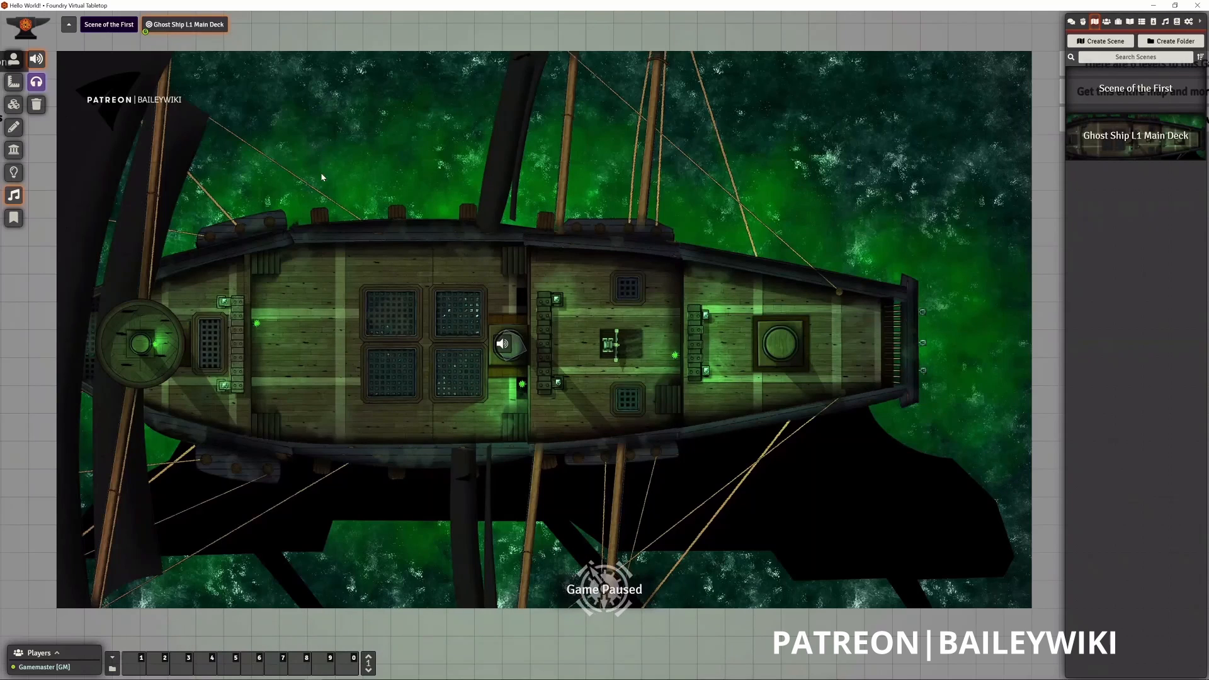
# - Try out a darkness level of 1 in the Ghost Ship scene's lighting configuration without saving it
pyautogui.rightClick(174, 25)
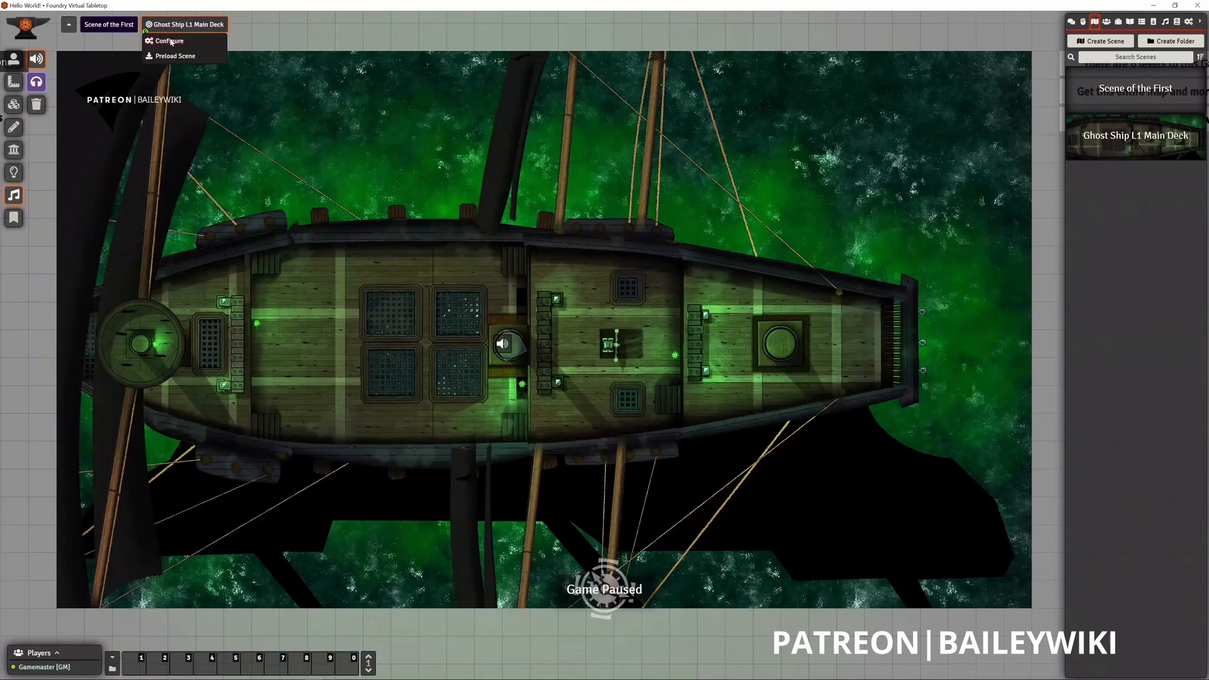
pyautogui.click(170, 41)
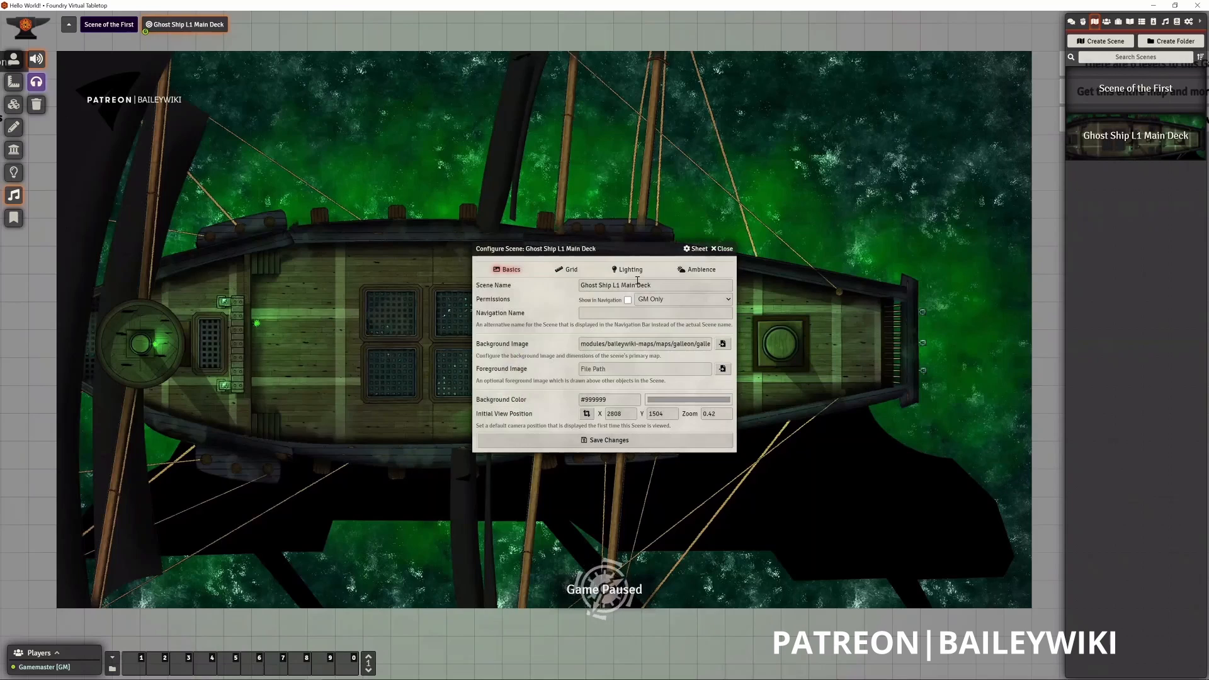
pyautogui.click(642, 272)
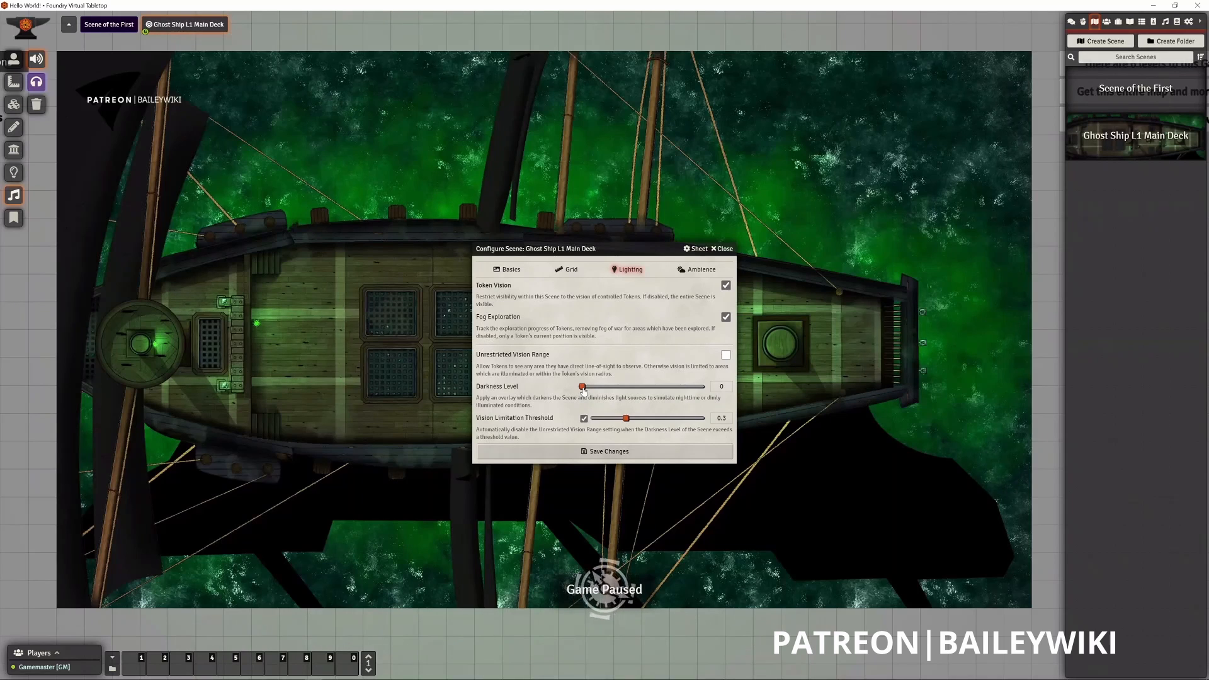
pyautogui.moveTo(583, 390); pyautogui.dragTo(715, 398)
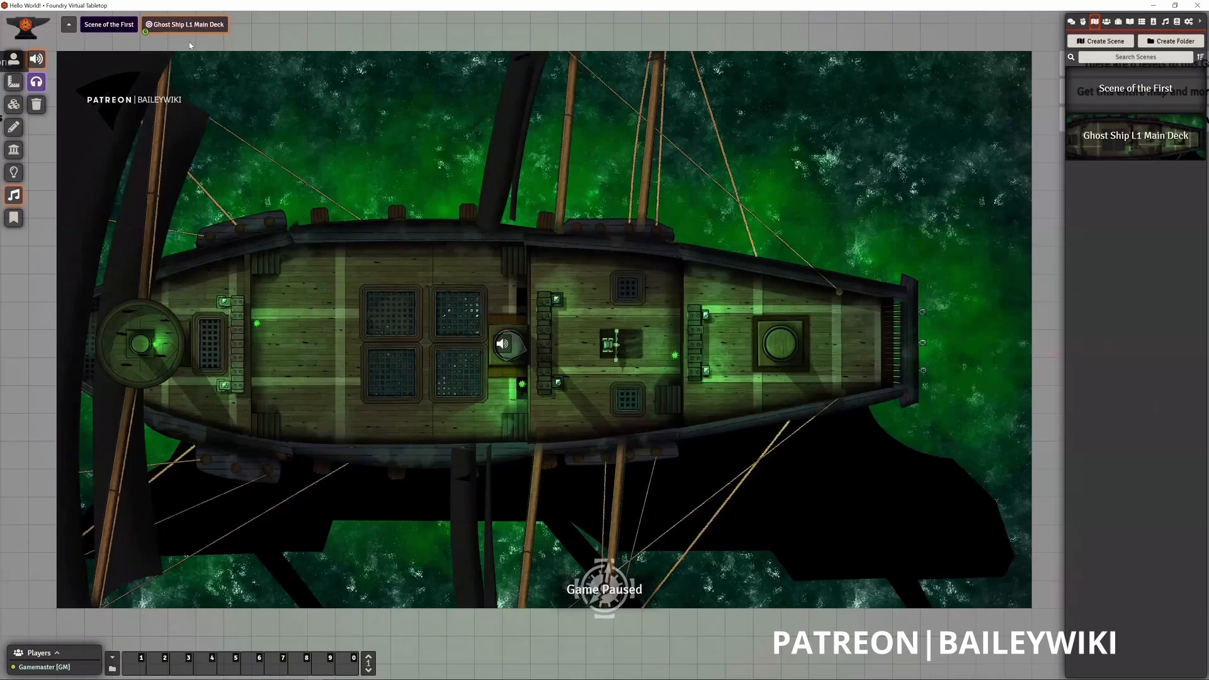
# - Set the Ghost Ship L1 Main Deck scene's darkness level to 1 and save the scene configuration
pyautogui.rightClick(182, 26)
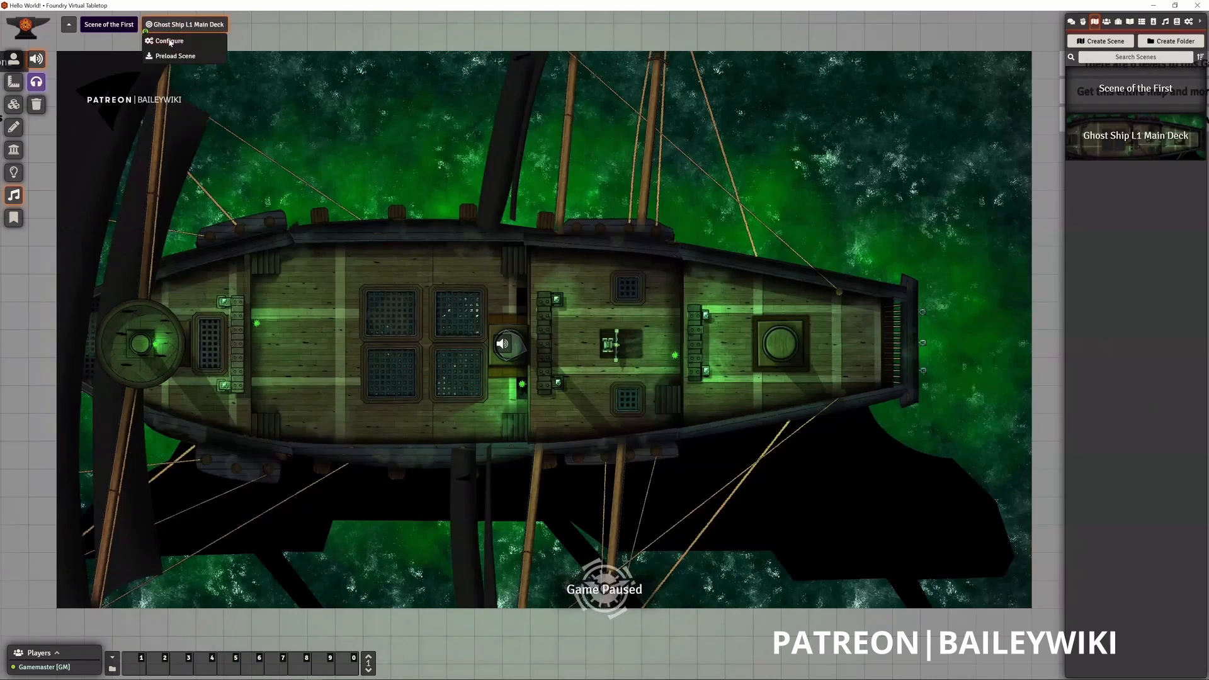
pyautogui.click(169, 41)
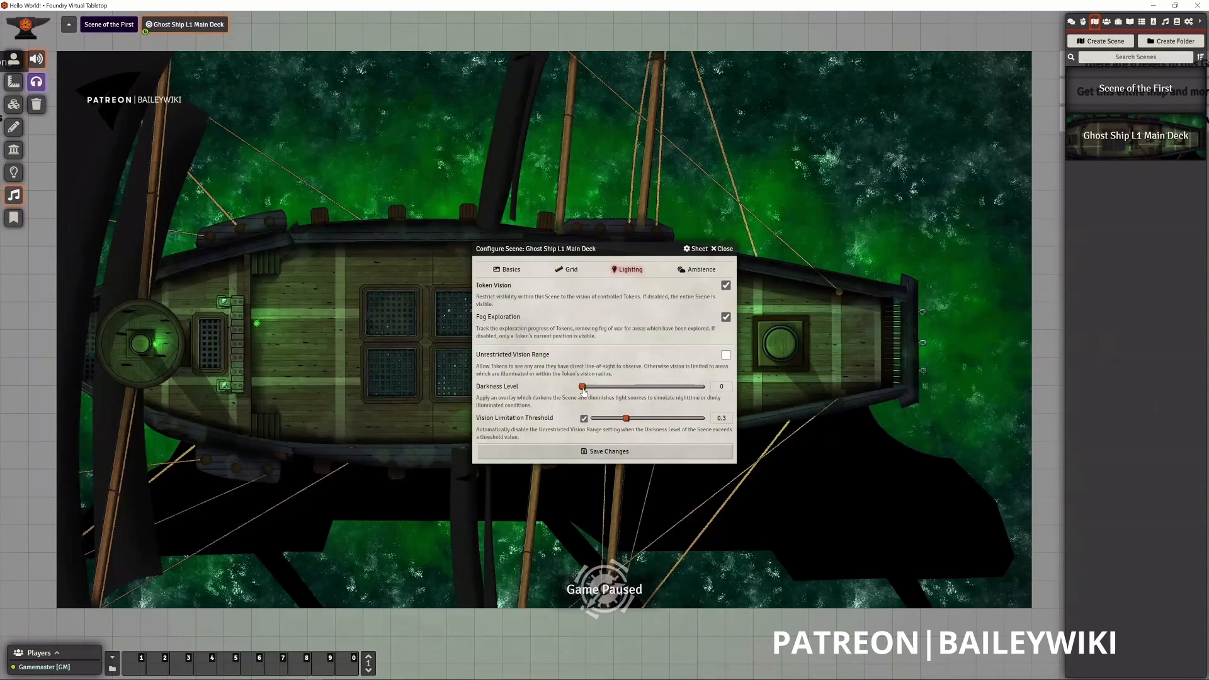
pyautogui.moveTo(582, 386); pyautogui.dragTo(722, 398)
pyautogui.click(716, 452)
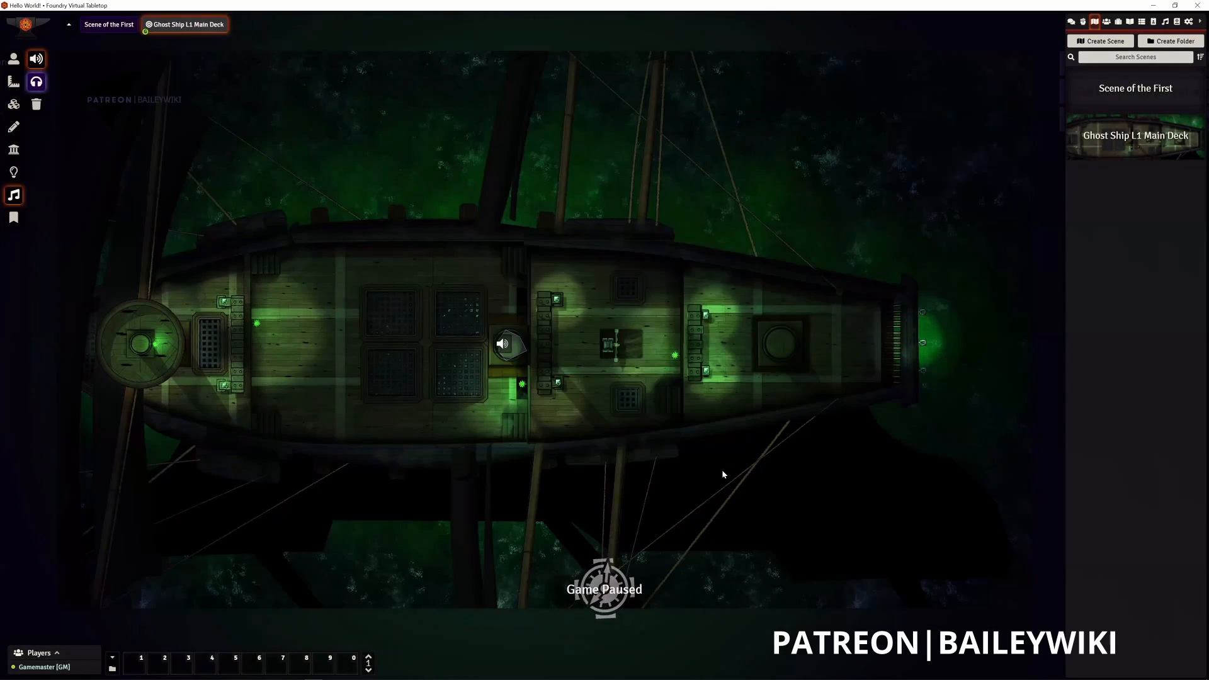